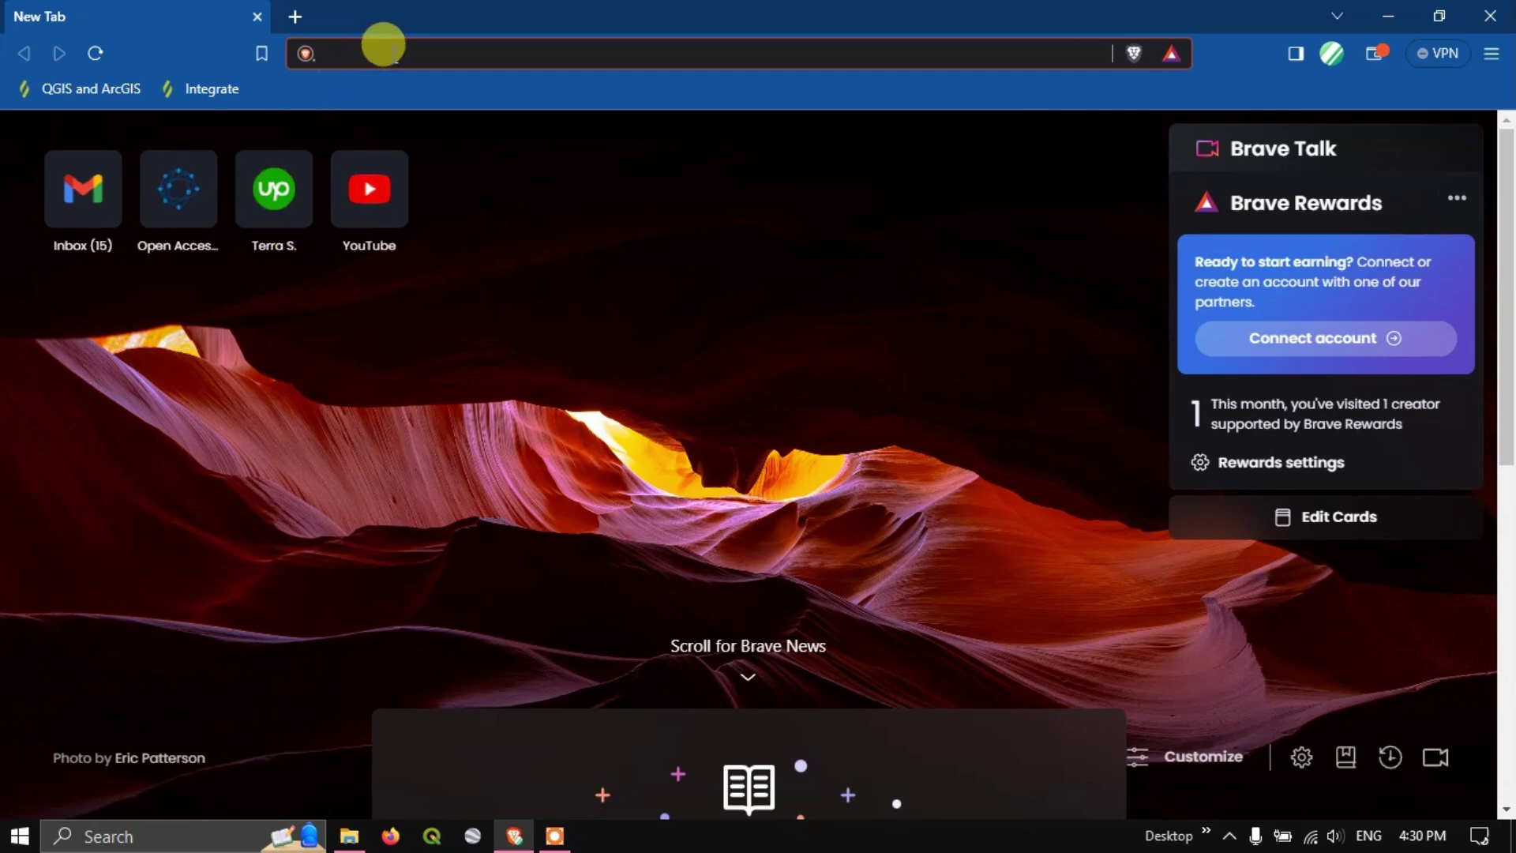
- Search Brave for 'CHRS data portal' and open the CHRS Data Portal site from the results
{"action": "type", "text": "CHRS"}
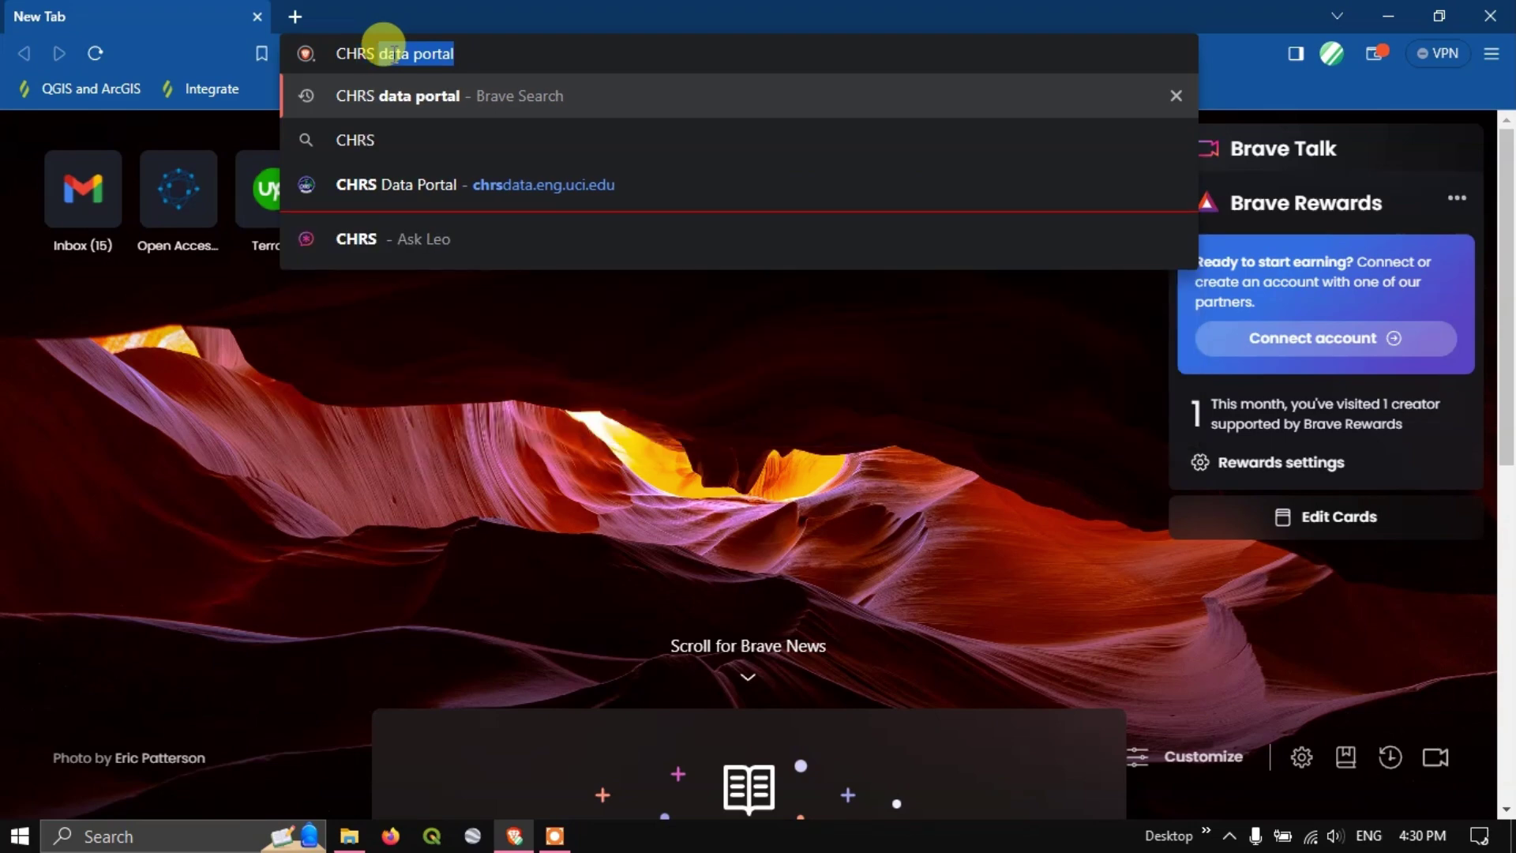
{"action": "left_click", "coordinate": [485, 45]}
{"action": "key", "text": "Return"}
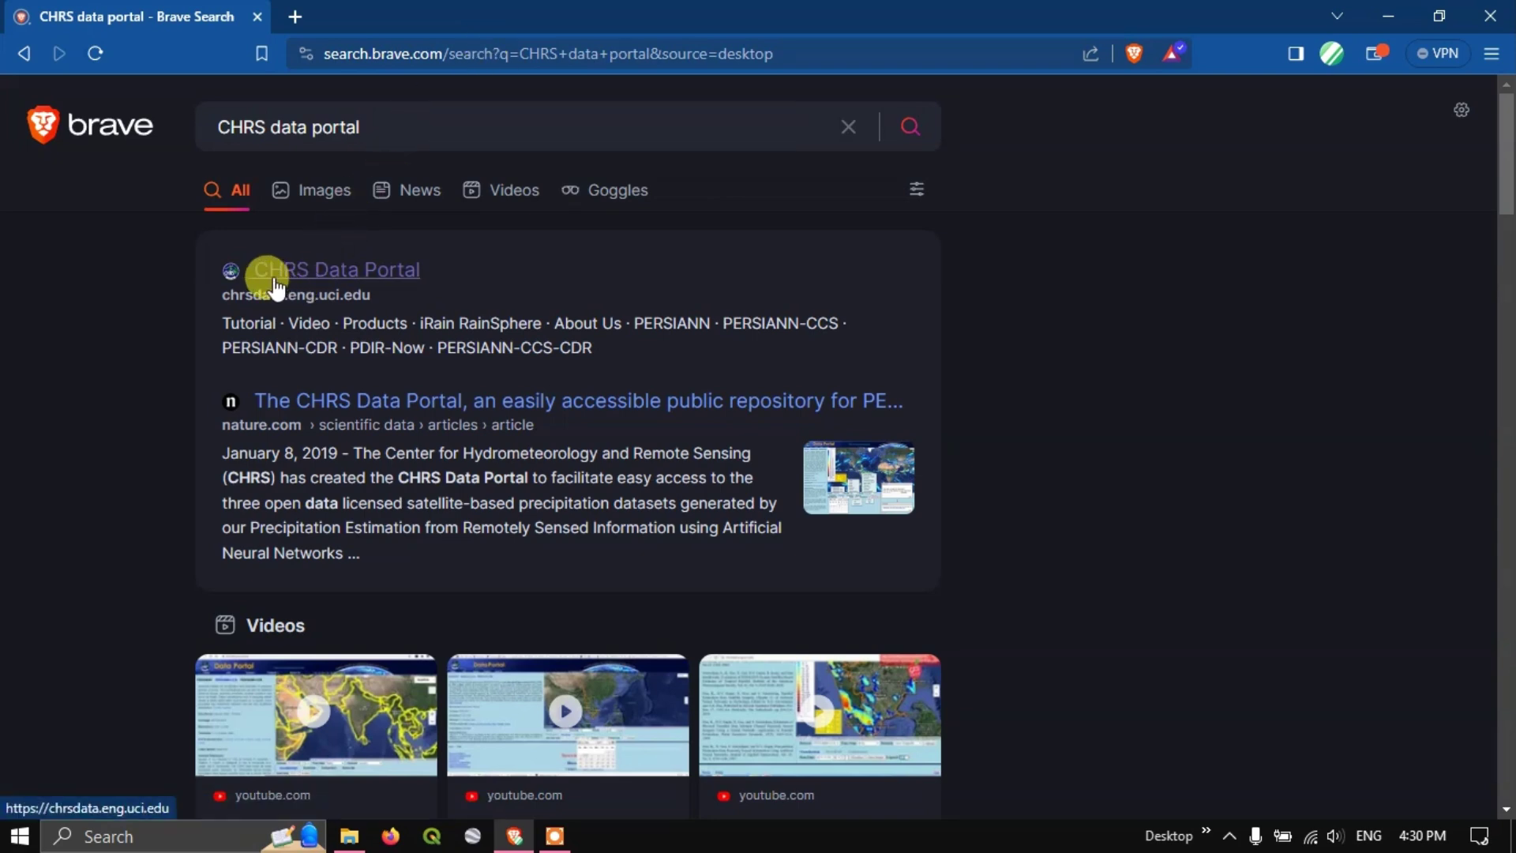
{"action": "left_click", "coordinate": [392, 277]}
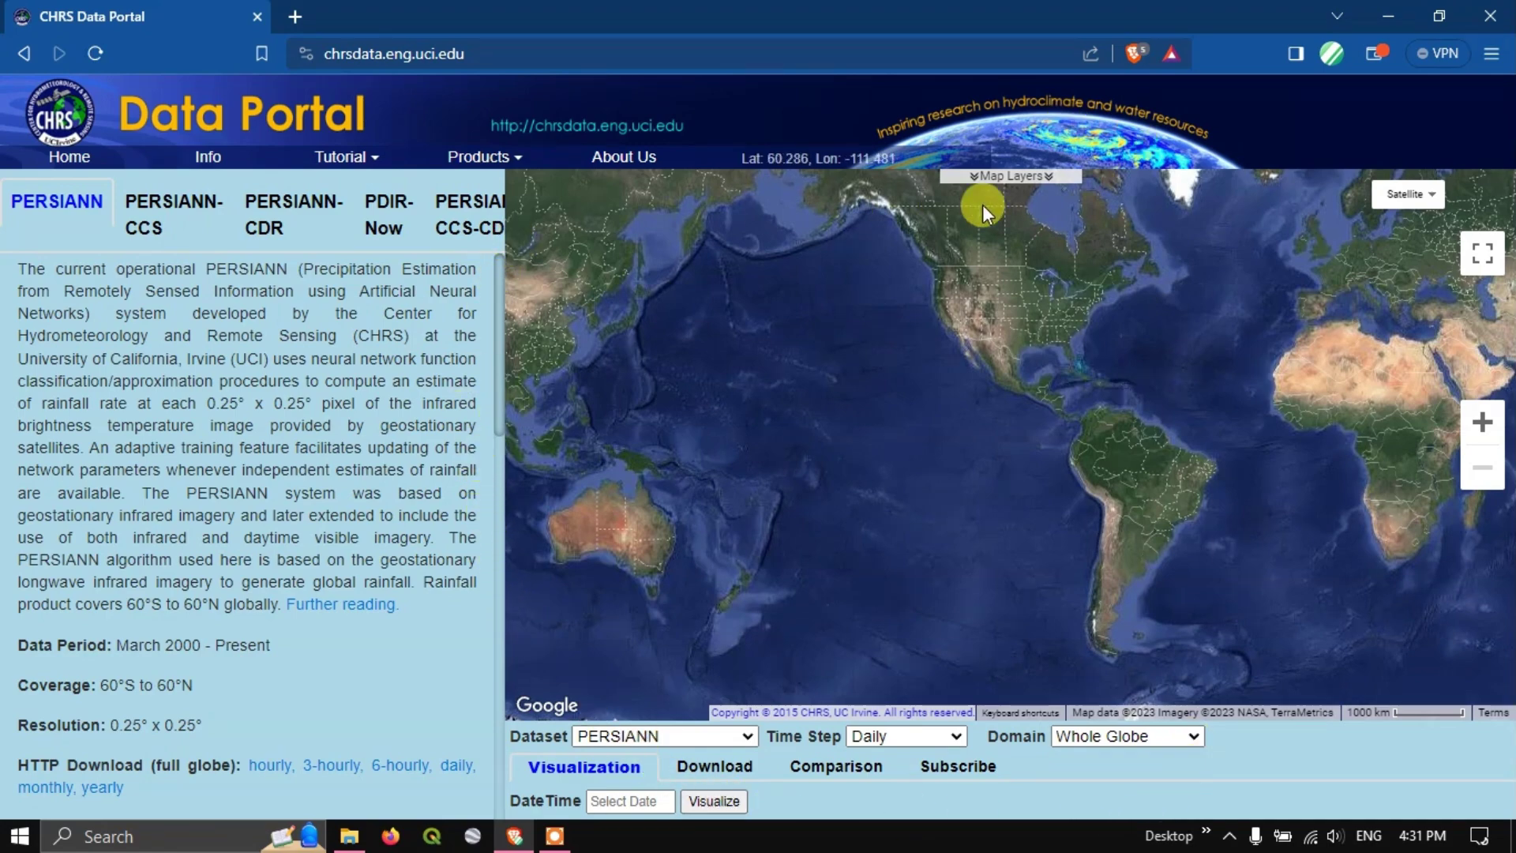
- Hide the Political Division and Watershed boundary layers on the map
{"action": "left_click", "coordinate": [1045, 179]}
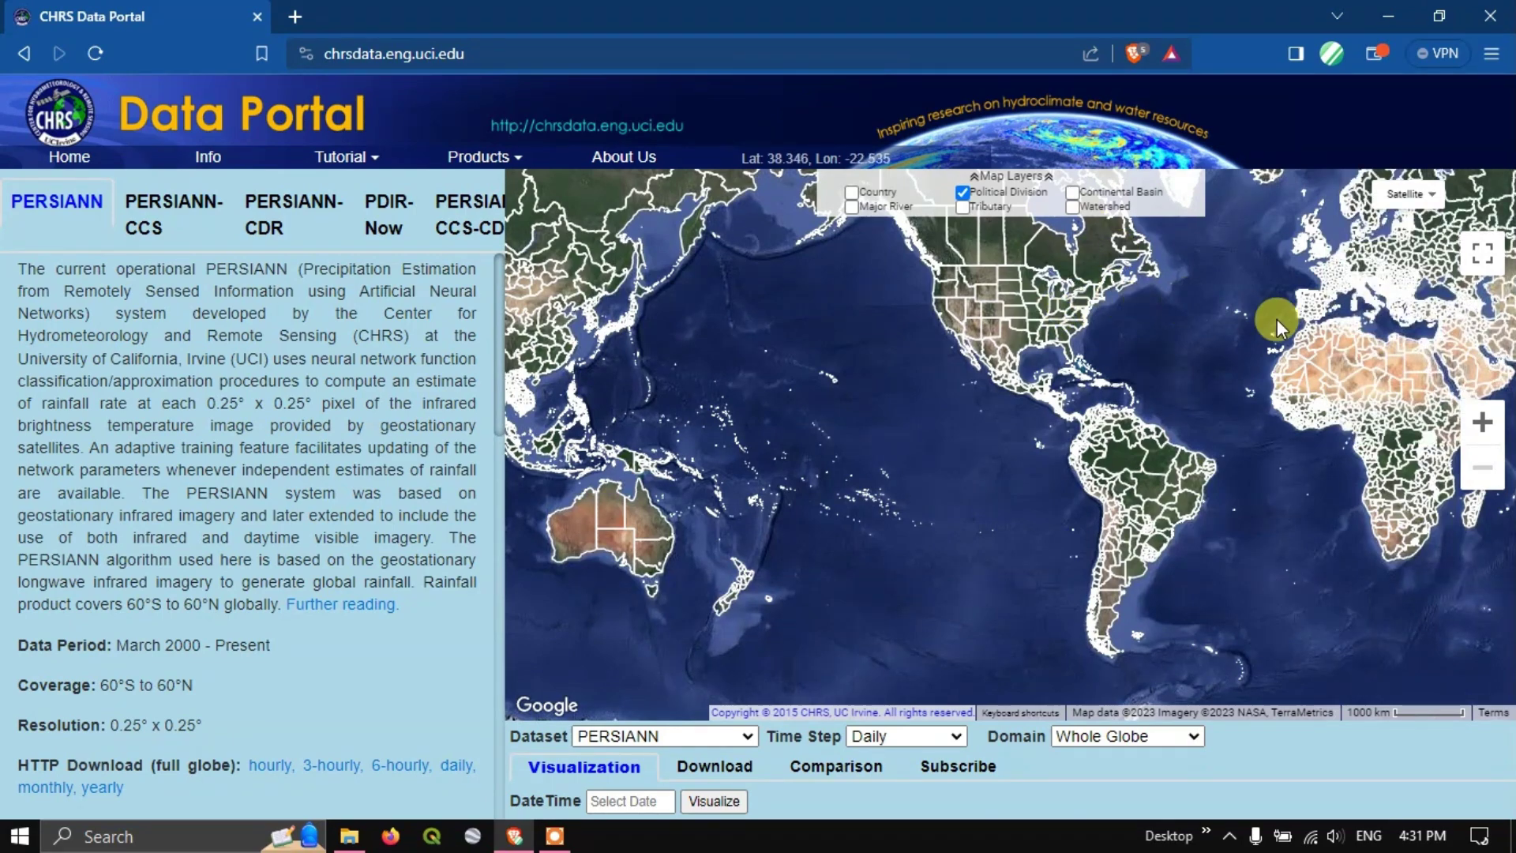
{"action": "left_click", "coordinate": [962, 192]}
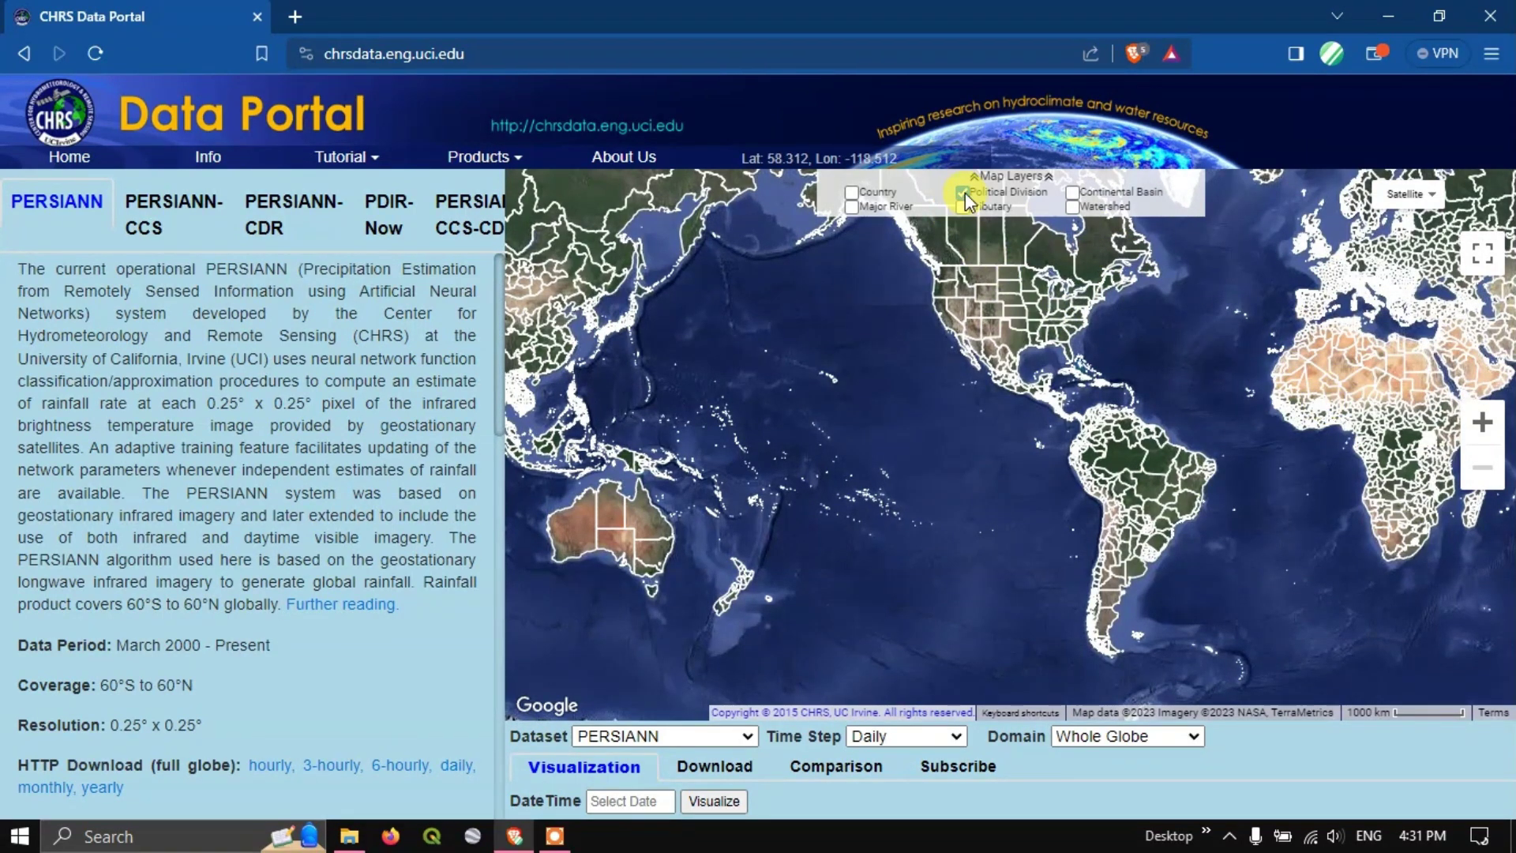
{"action": "left_click", "coordinate": [1071, 206]}
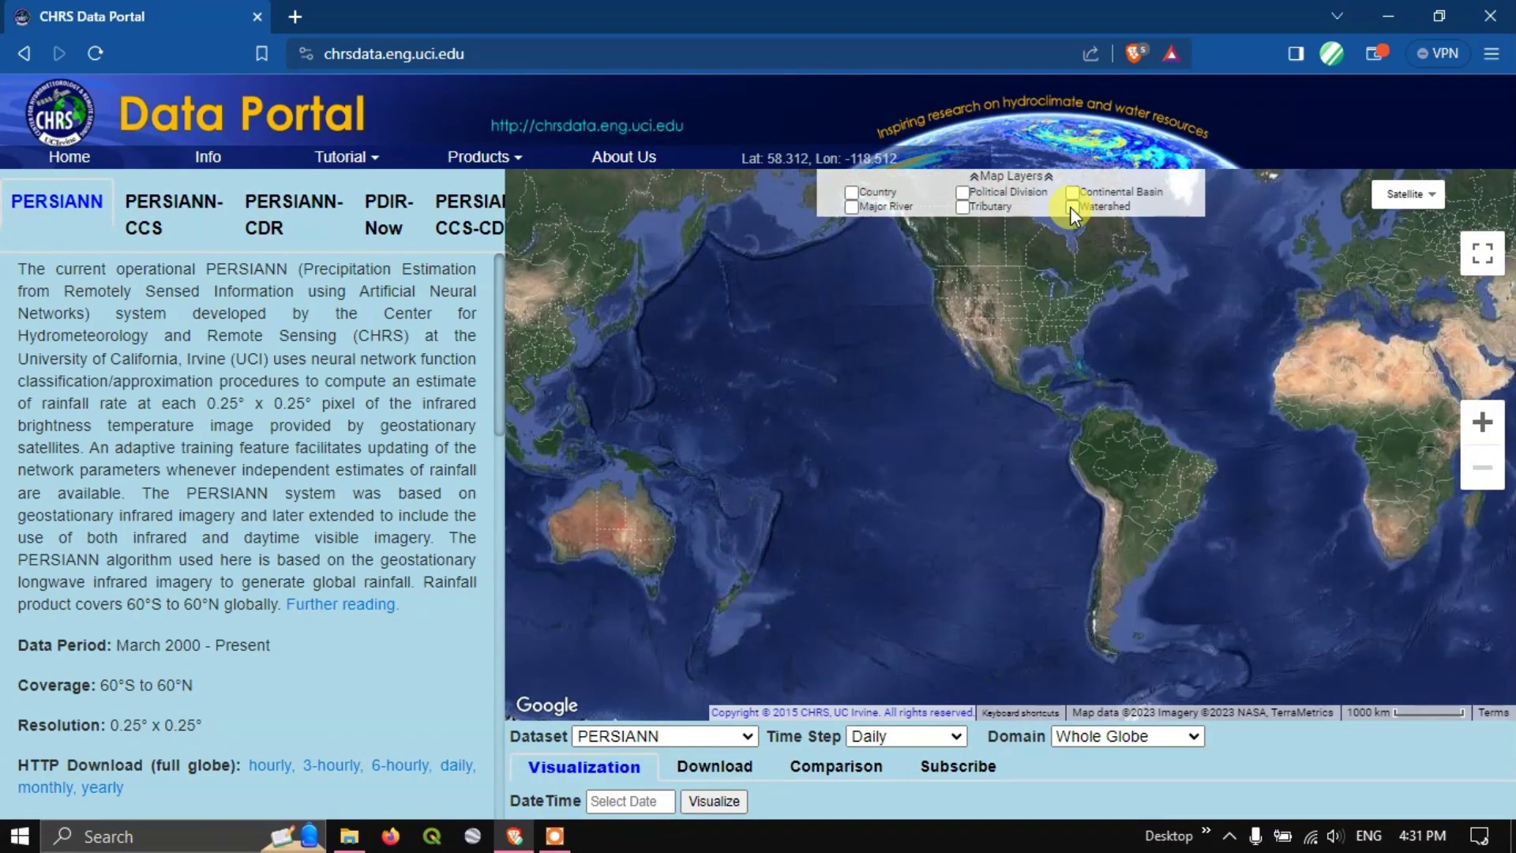
{"action": "left_click", "coordinate": [1050, 174]}
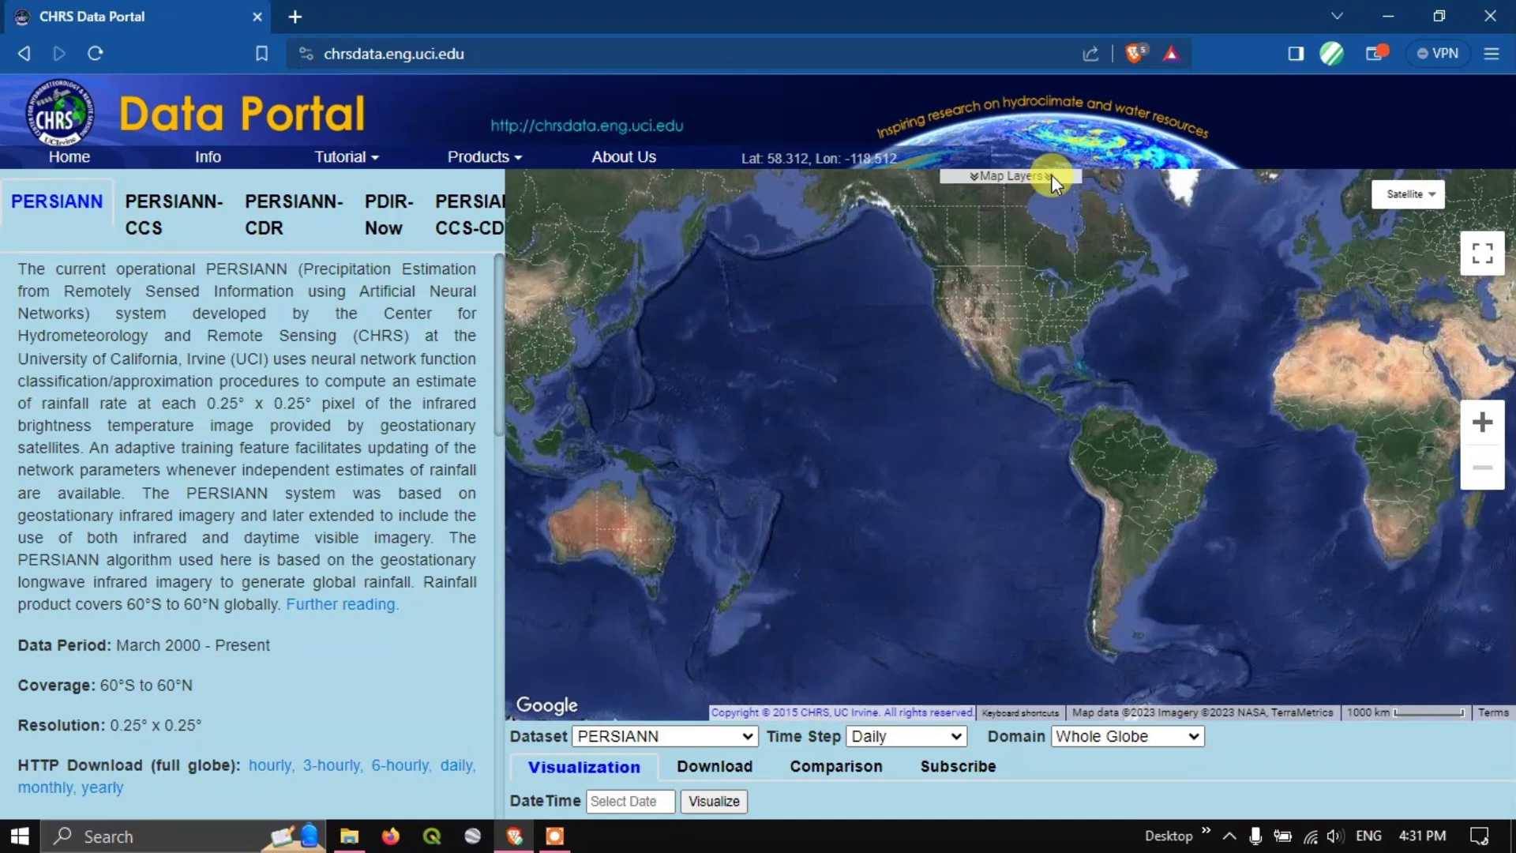
- Switch the base map to the road Map view and then back to Satellite
{"action": "left_click", "coordinate": [1392, 197]}
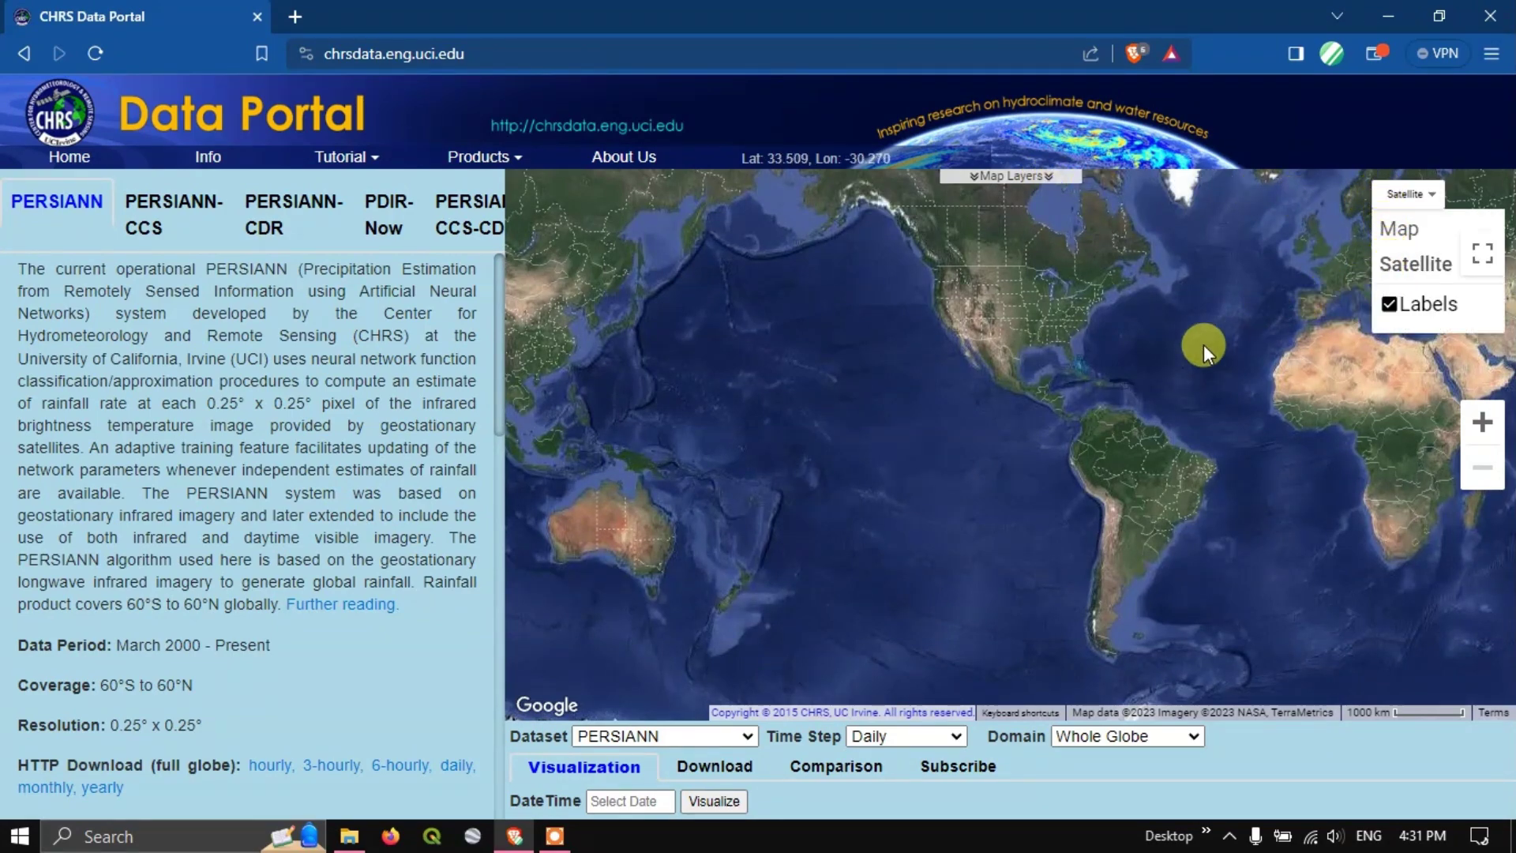
{"action": "left_click", "coordinate": [1179, 379]}
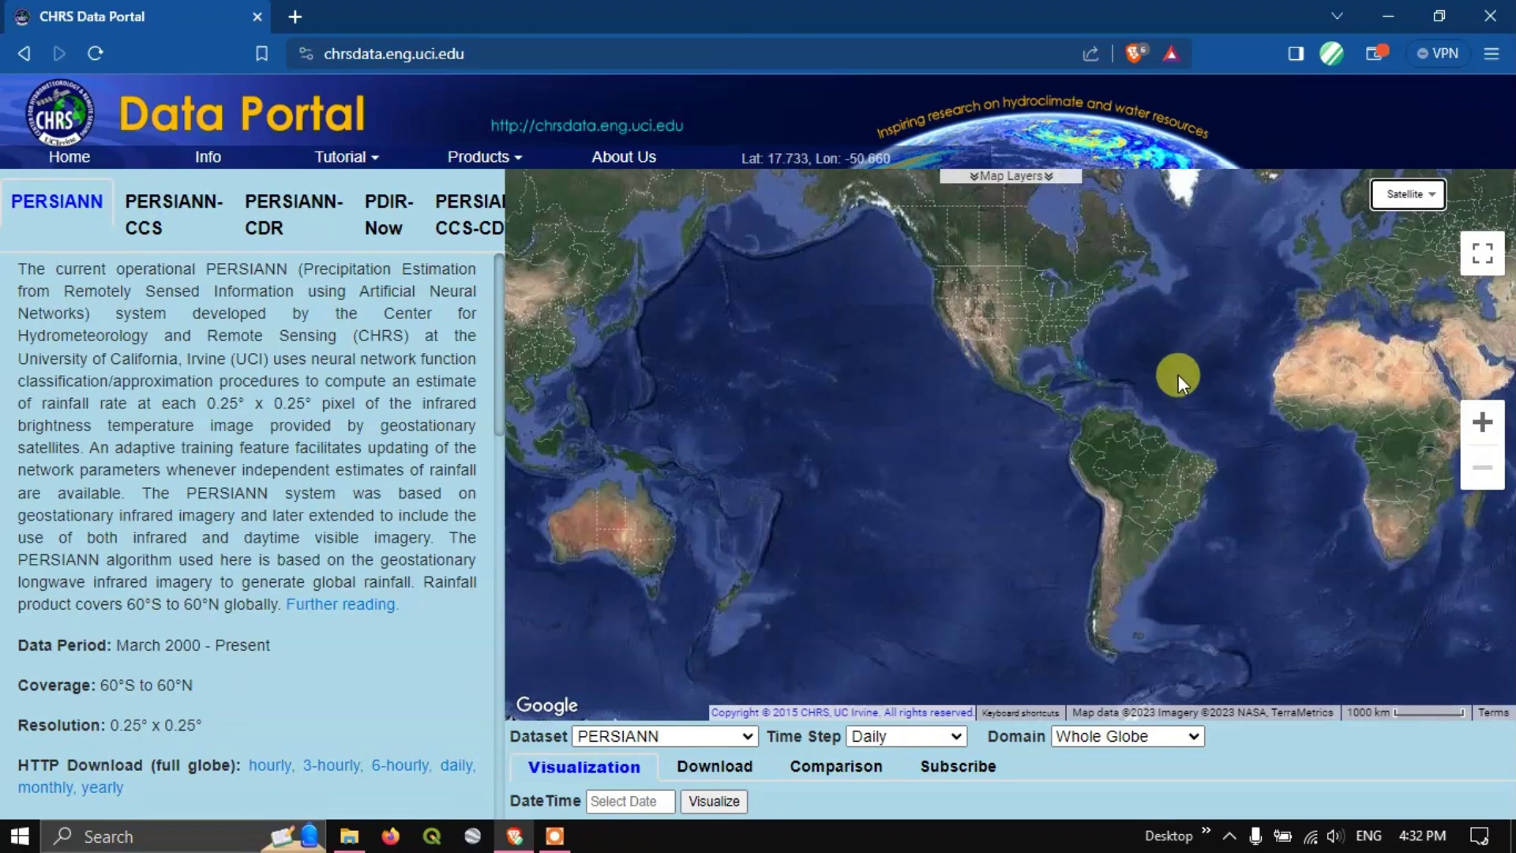
{"action": "left_click", "coordinate": [1438, 197]}
{"action": "left_click", "coordinate": [1399, 229]}
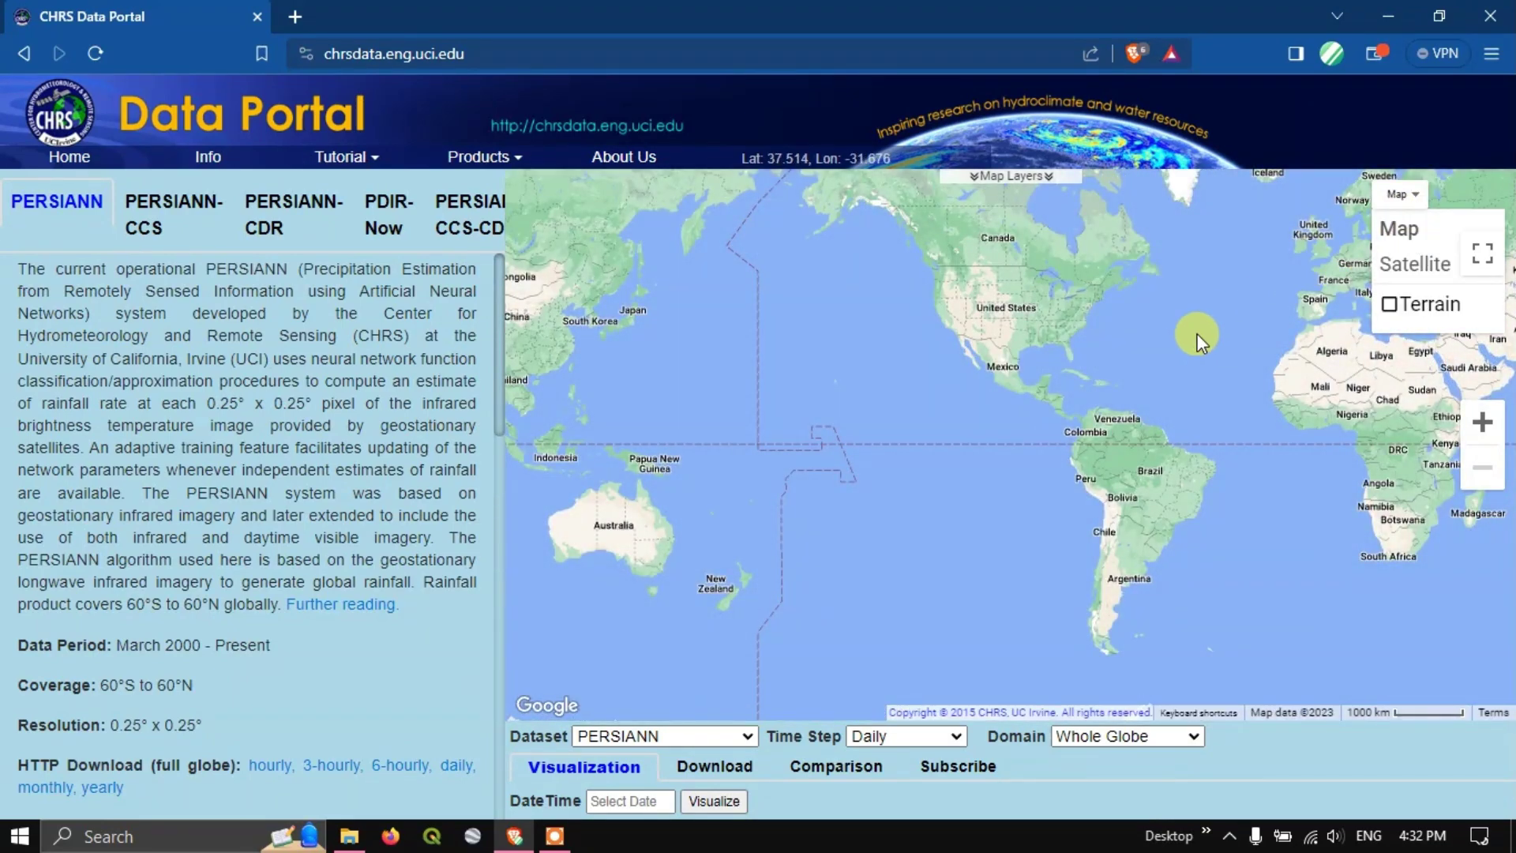
{"action": "left_click", "coordinate": [1275, 357]}
{"action": "left_click", "coordinate": [1396, 198]}
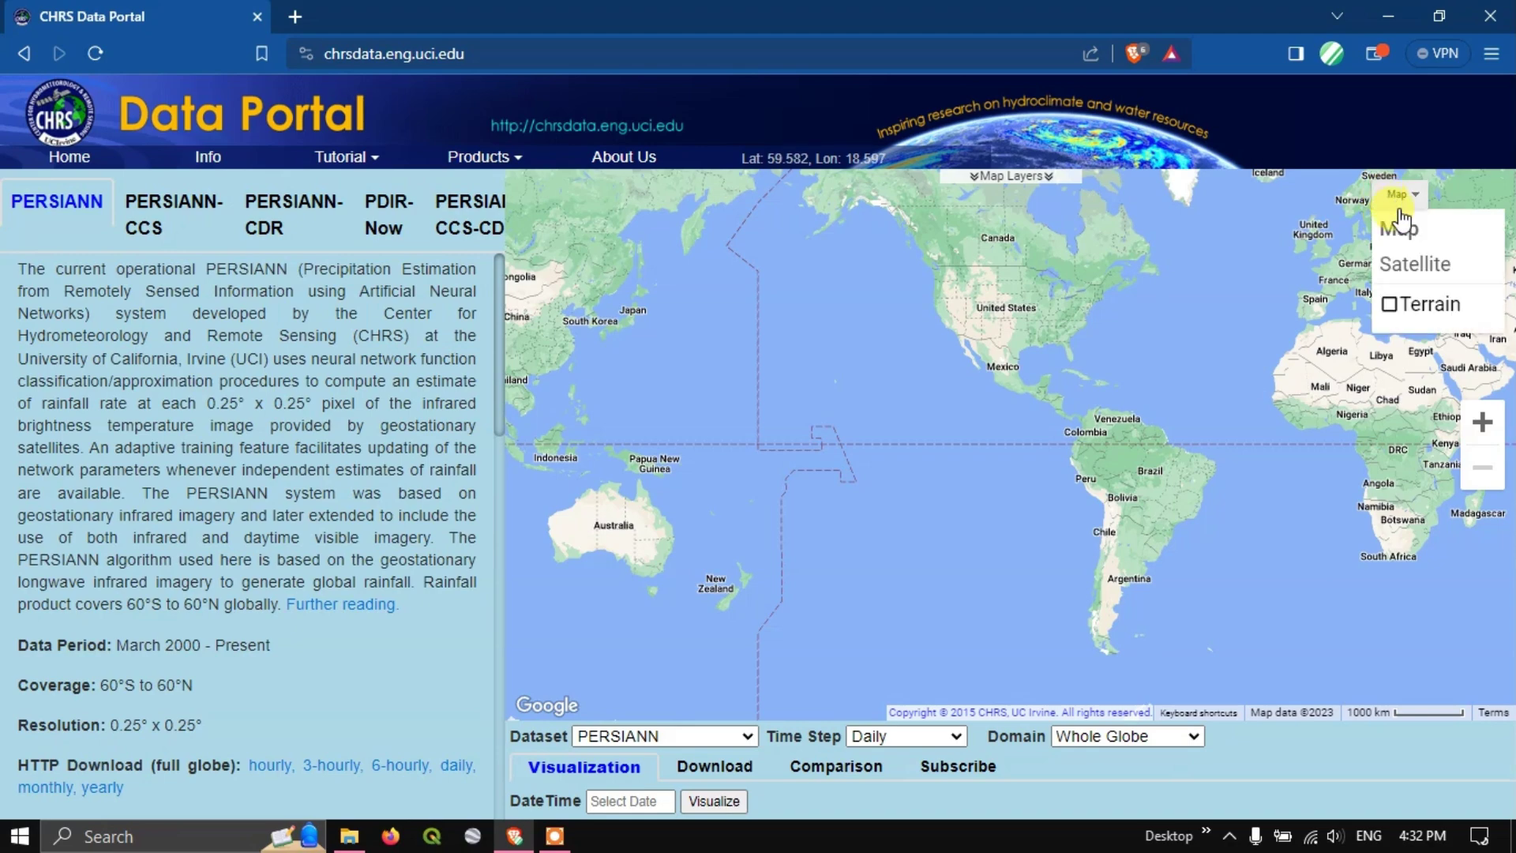
{"action": "left_click", "coordinate": [1413, 268]}
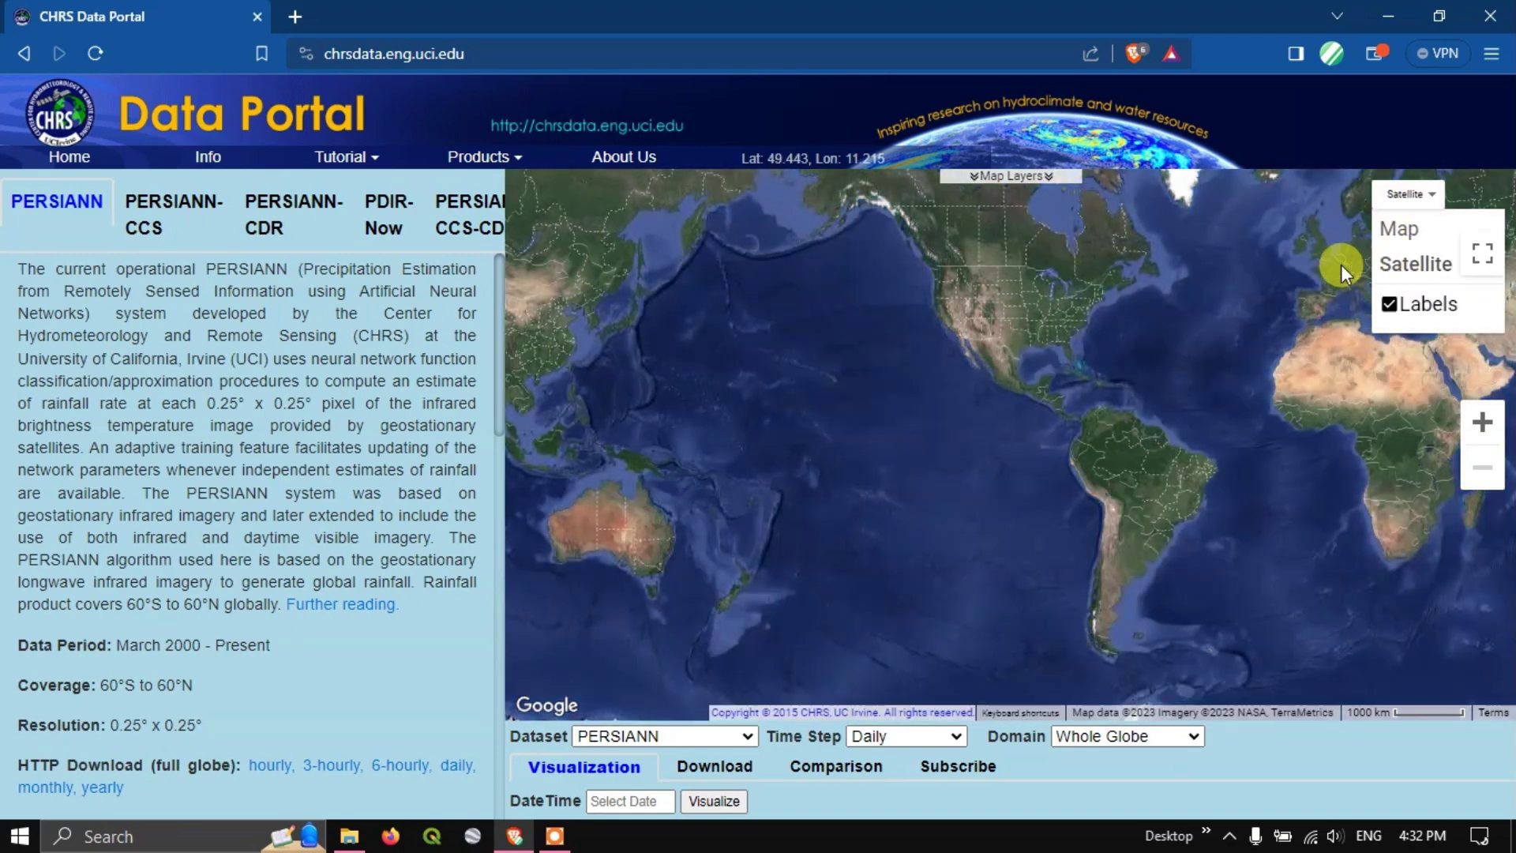
{"action": "left_click", "coordinate": [307, 231]}
{"action": "left_click", "coordinate": [46, 215]}
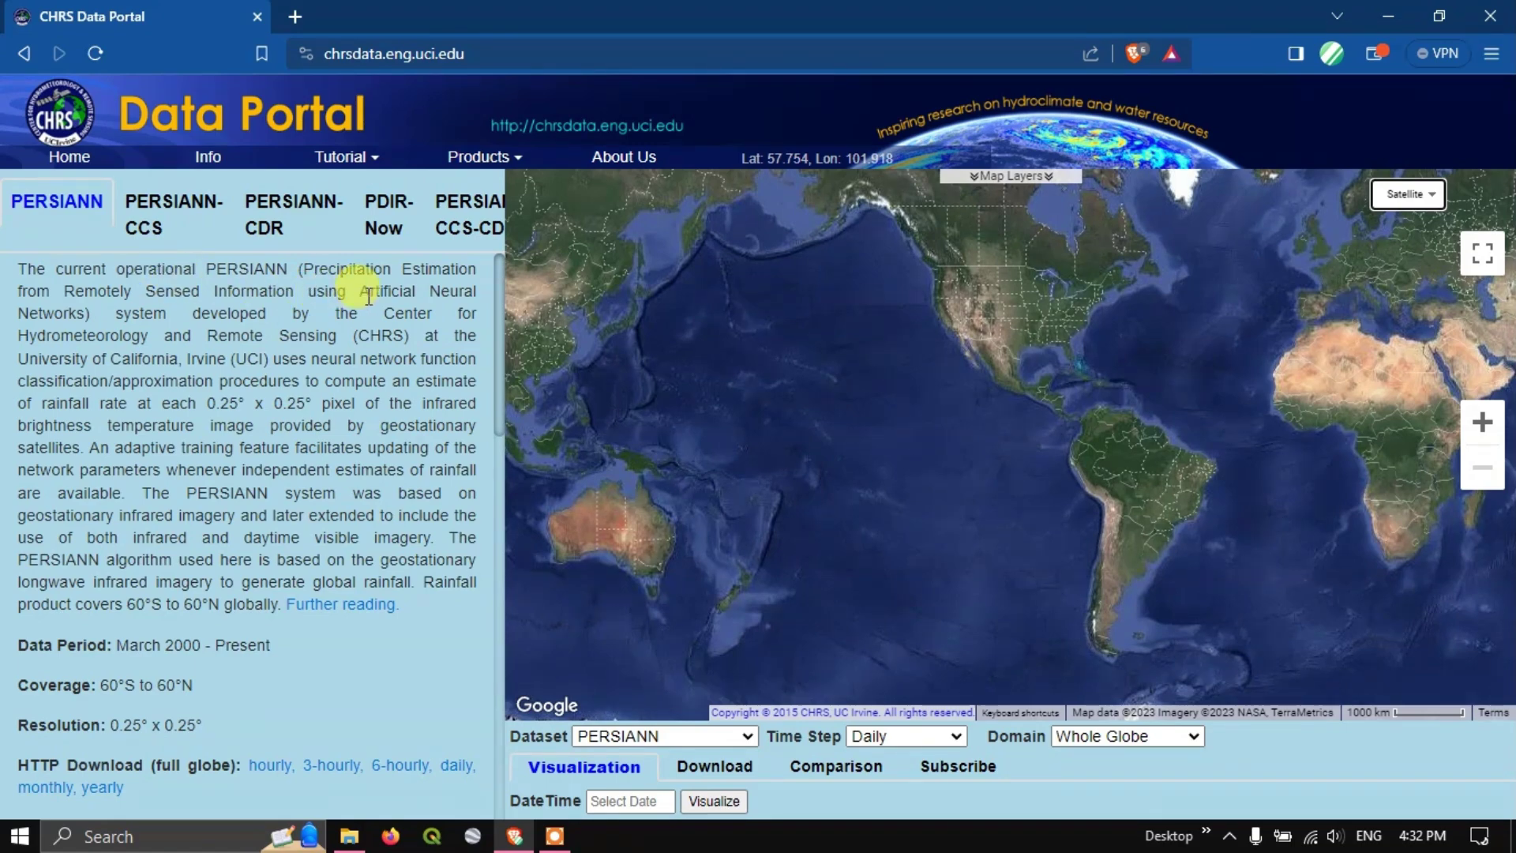
{"action": "left_click_drag", "start_coordinate": [361, 291], "coordinate": [88, 313]}
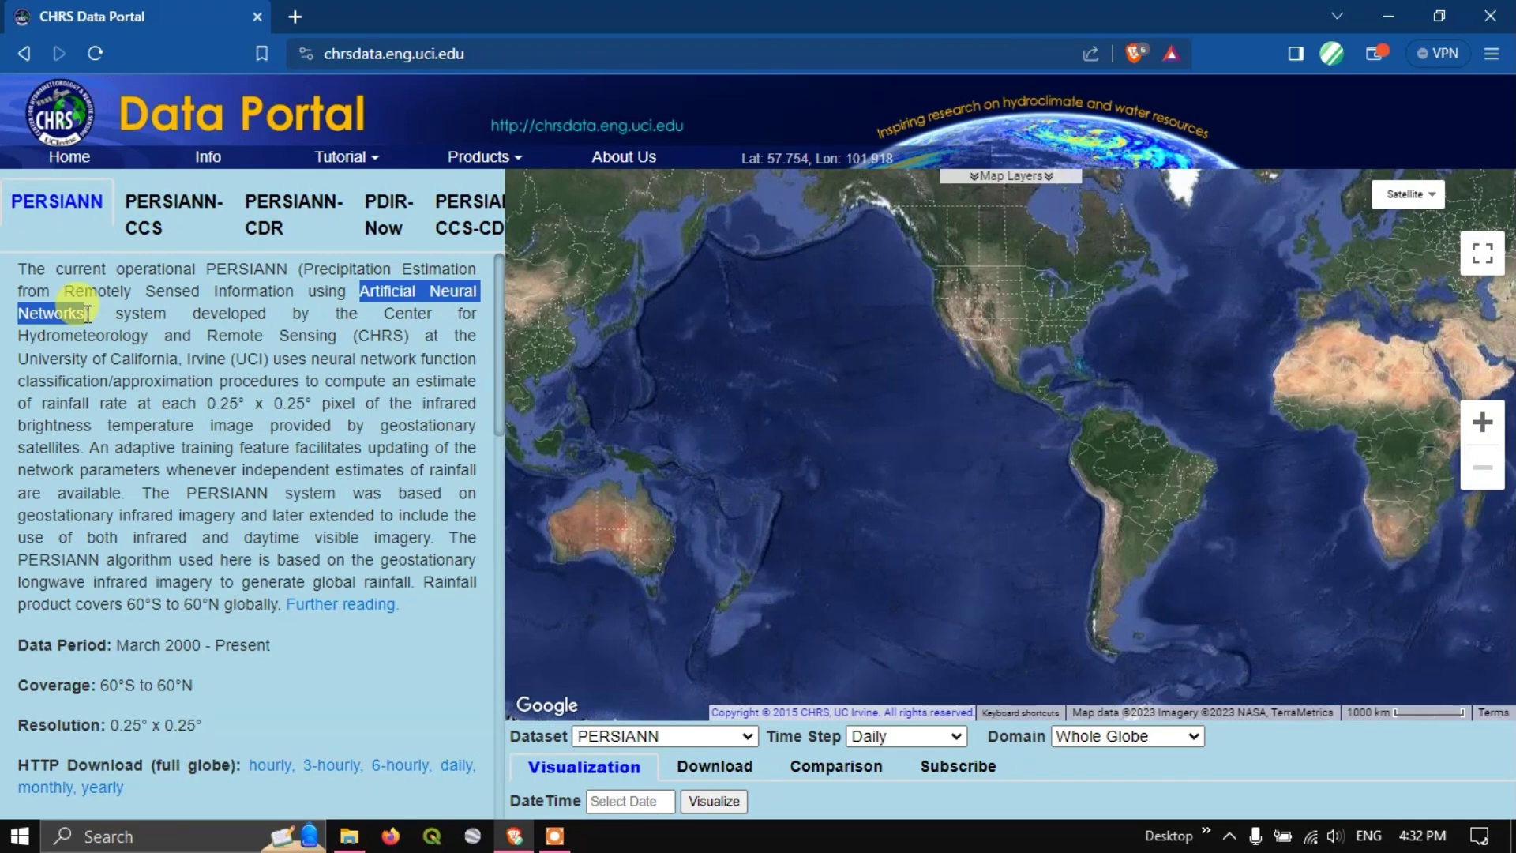
{"action": "left_click_drag", "start_coordinate": [209, 406], "coordinate": [245, 404]}
{"action": "left_click_drag", "start_coordinate": [45, 405], "coordinate": [319, 408]}
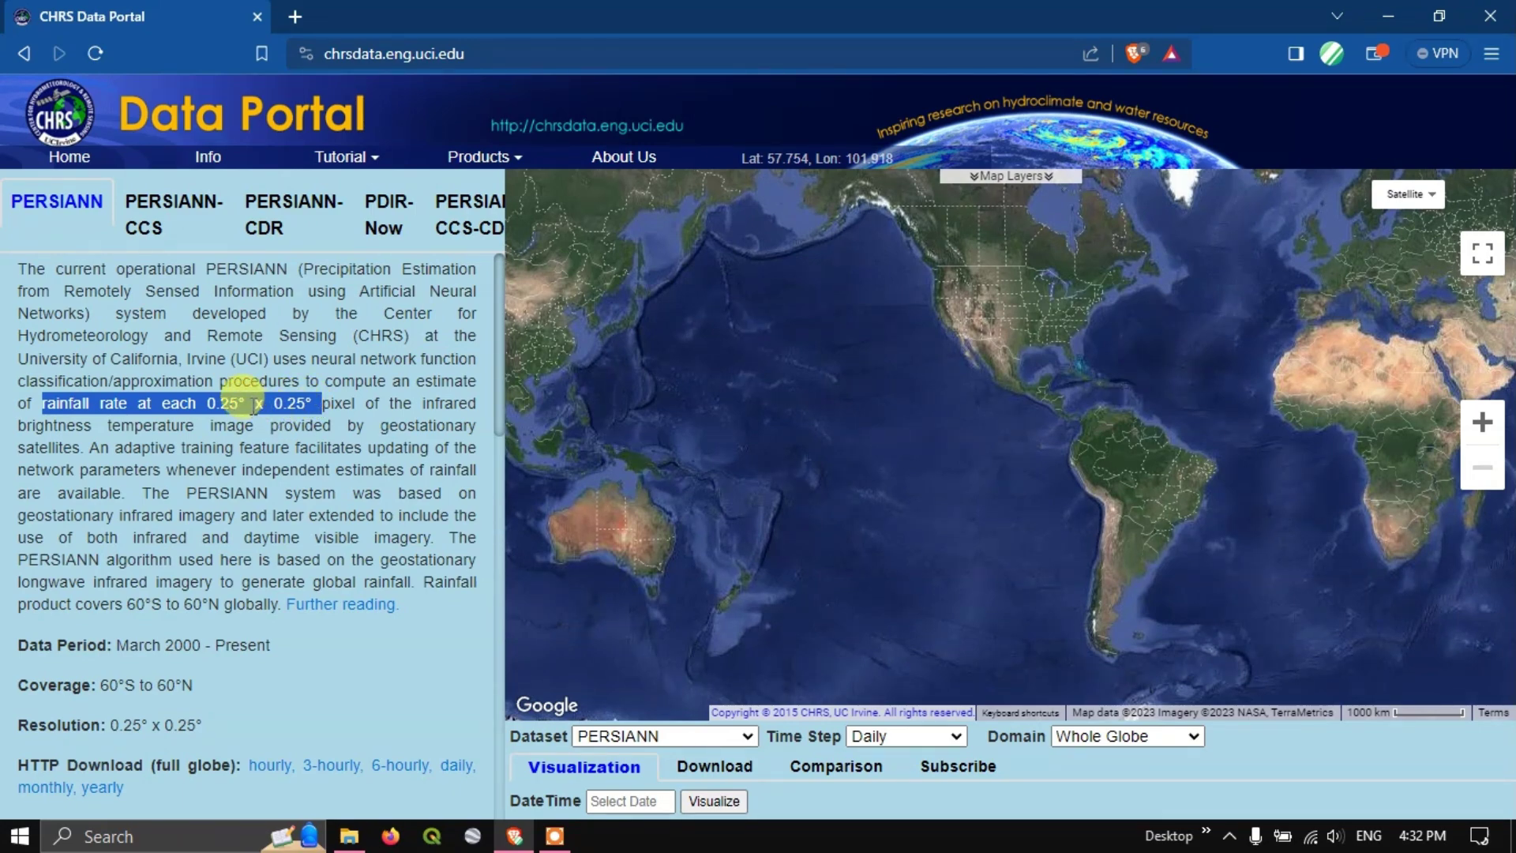
{"action": "scroll", "coordinate": [237, 442], "scroll_direction": "down", "scroll_amount": 3}
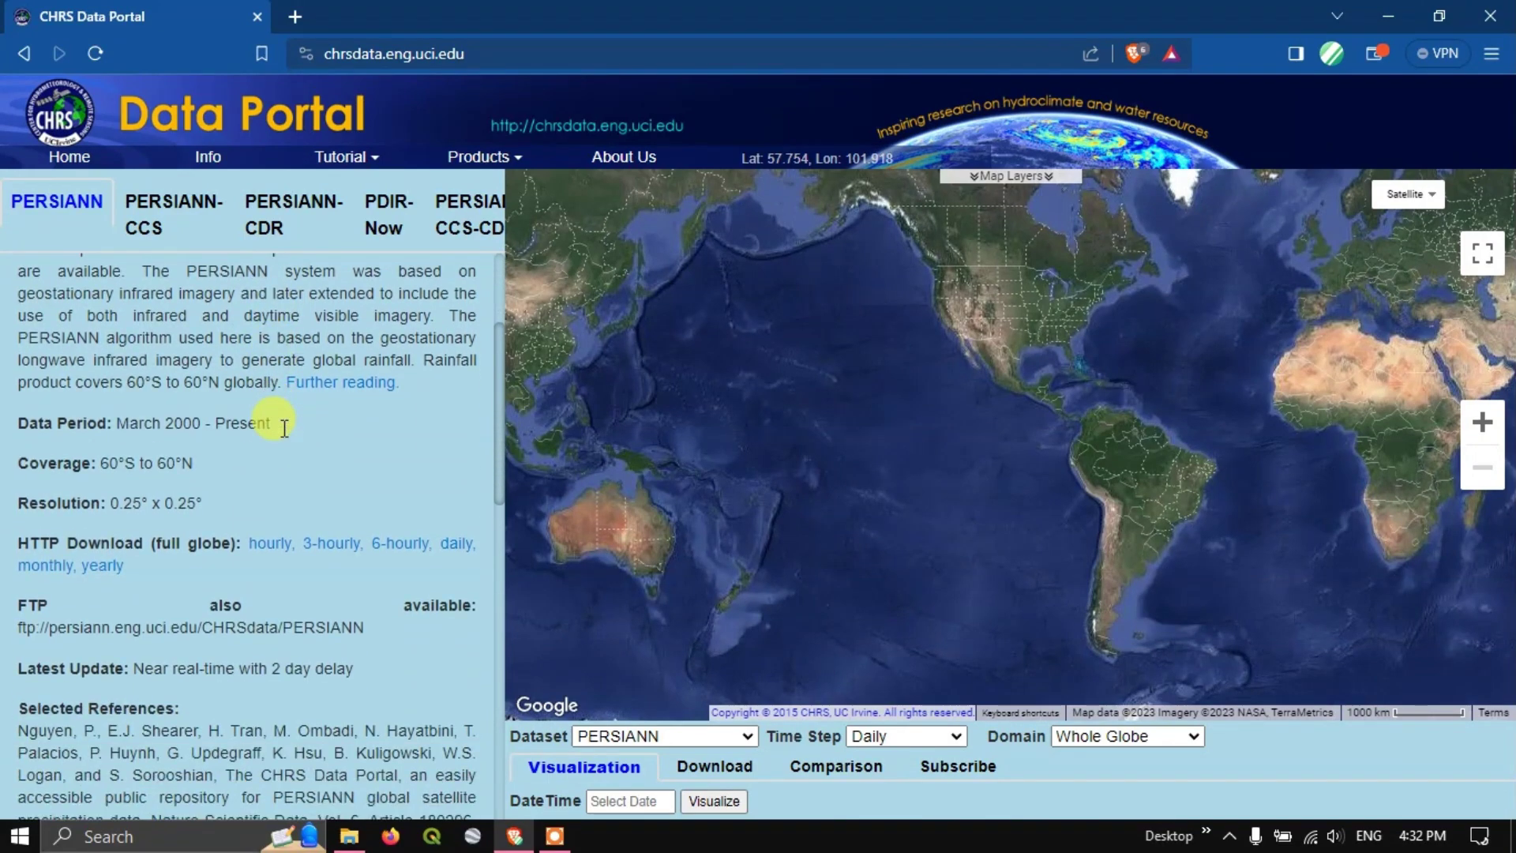
{"action": "left_click_drag", "start_coordinate": [7, 464], "coordinate": [202, 469]}
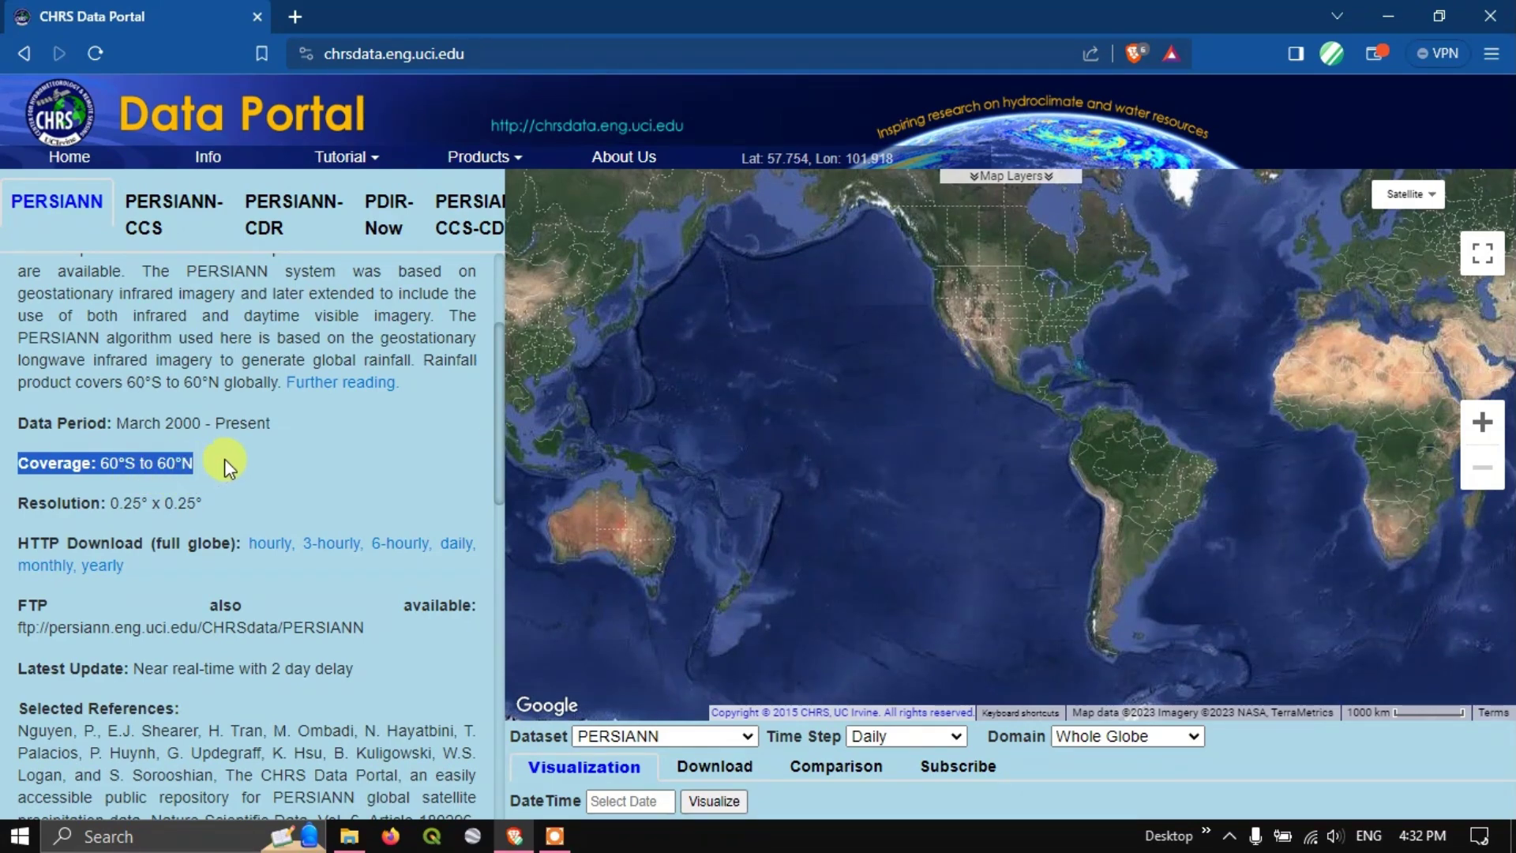
{"action": "left_click", "coordinate": [230, 451]}
{"action": "left_click_drag", "start_coordinate": [164, 428], "coordinate": [278, 430]}
{"action": "left_click", "coordinate": [289, 459]}
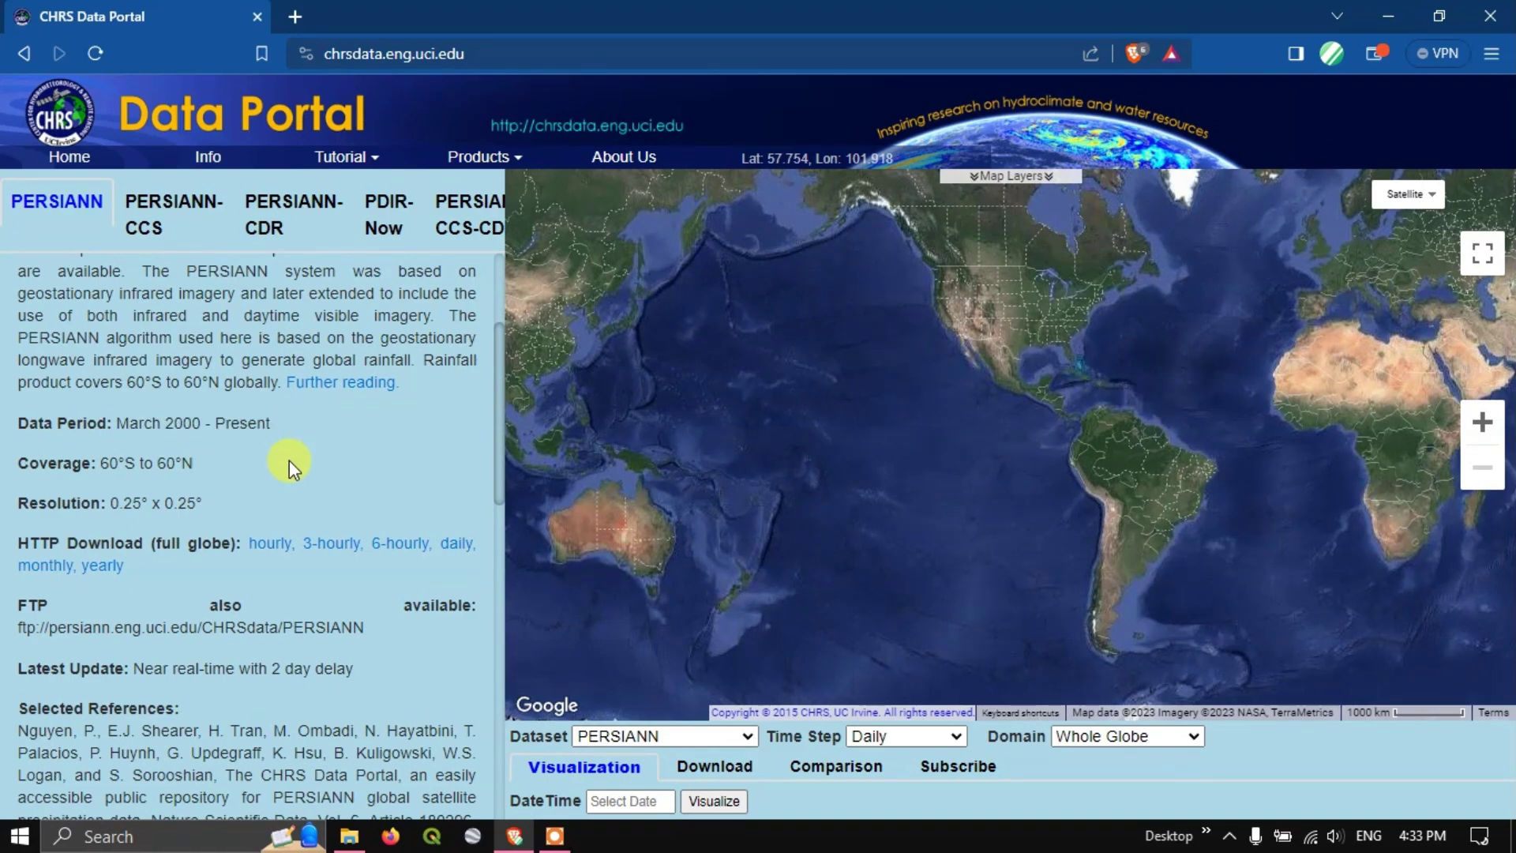
{"action": "scroll", "coordinate": [289, 460], "scroll_direction": "down", "scroll_amount": 3}
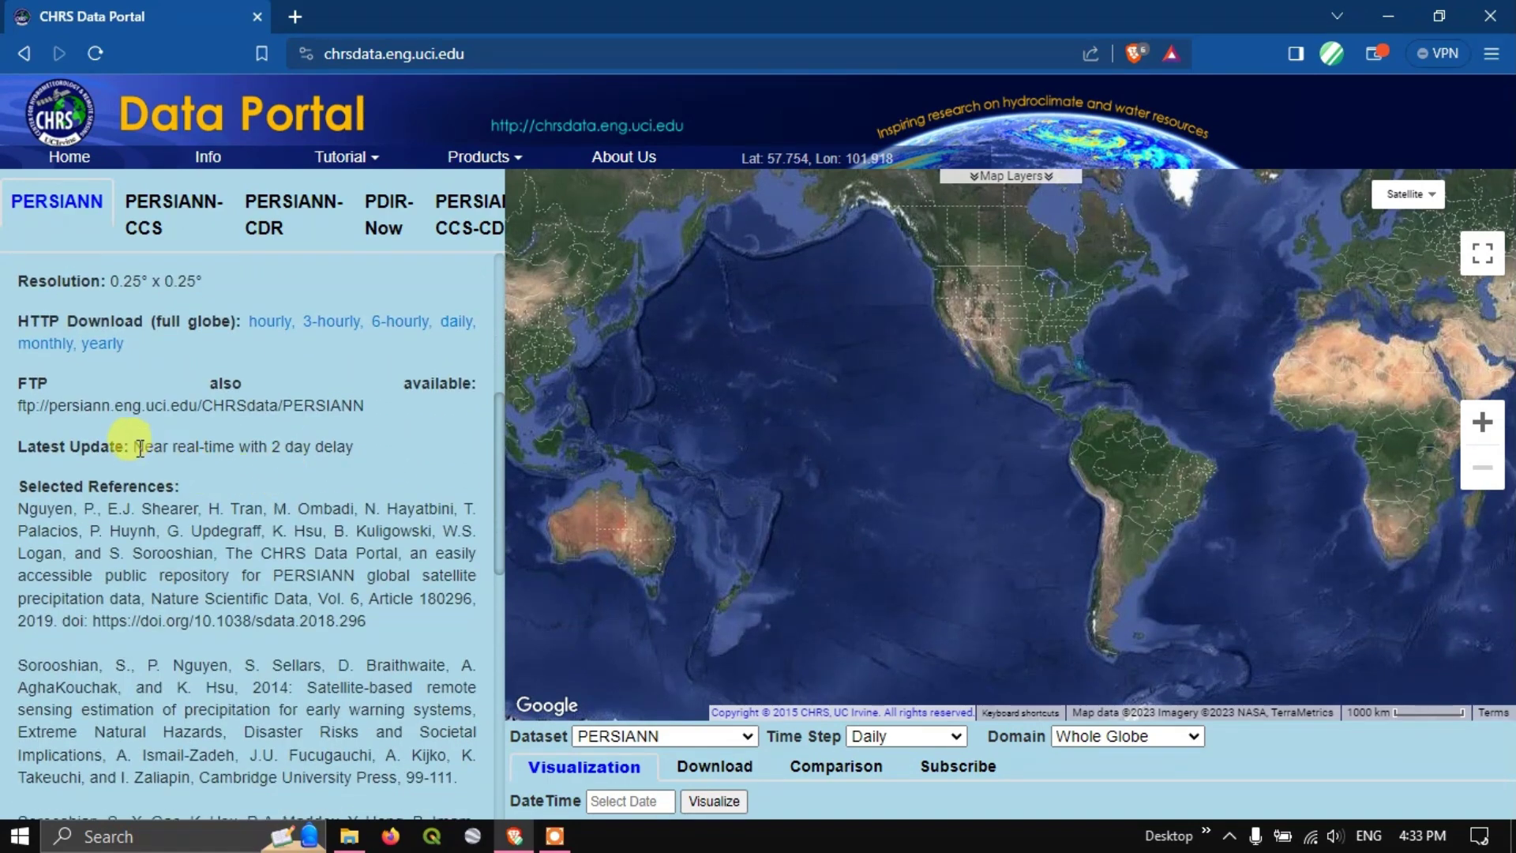
{"action": "left_click_drag", "start_coordinate": [133, 447], "coordinate": [358, 453]}
{"action": "left_click", "coordinate": [222, 469]}
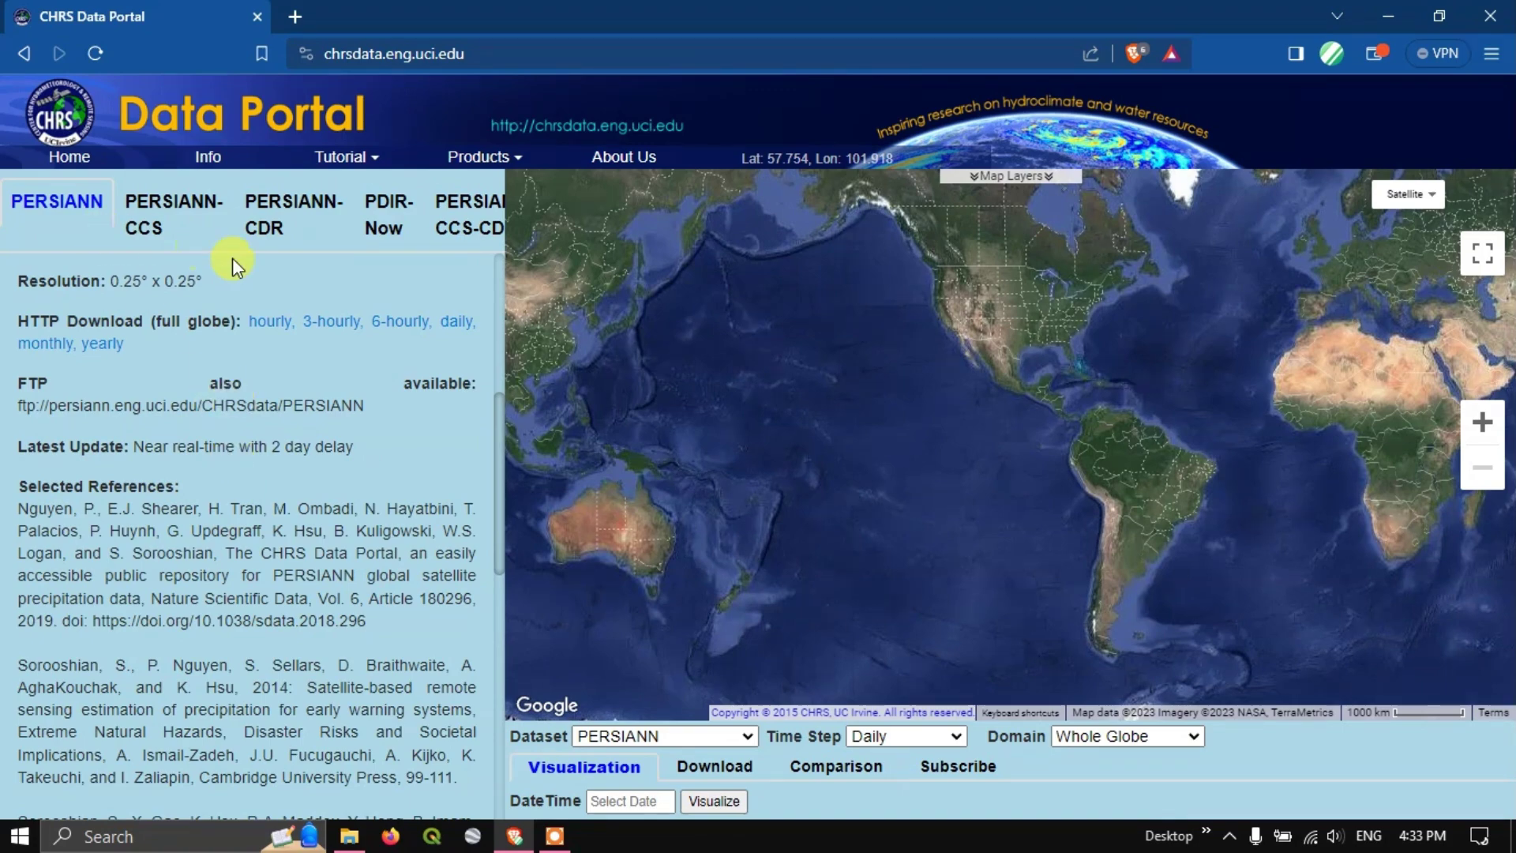
{"action": "scroll", "coordinate": [269, 411], "scroll_direction": "up", "scroll_amount": 1}
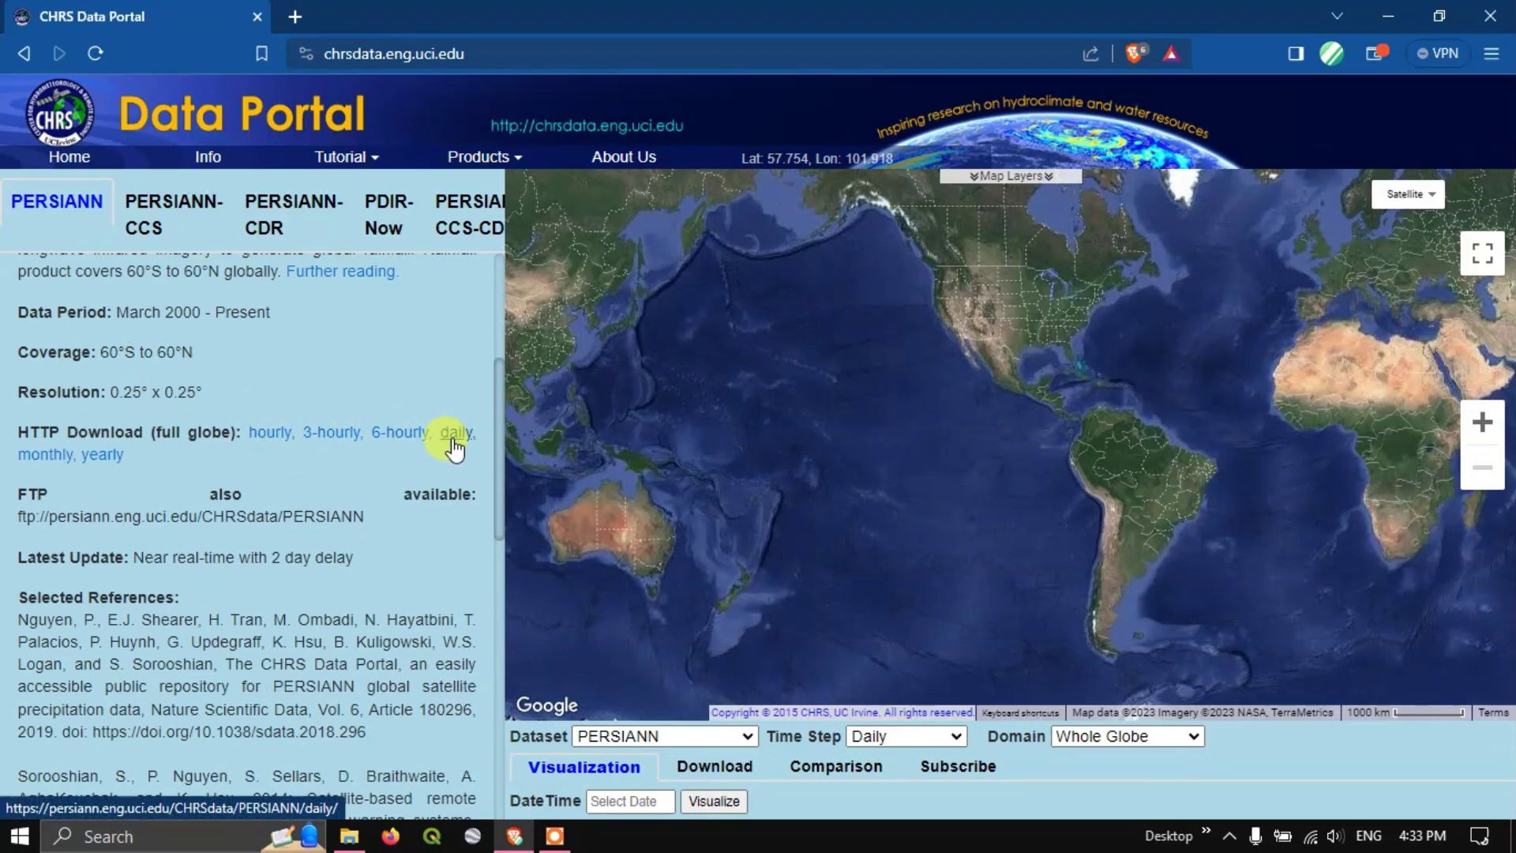
- Show PERSIANN-CCS and highlight 'Cloud Classification System' and its 0.04° x 0.04° resolution
{"action": "left_click", "coordinate": [192, 211]}
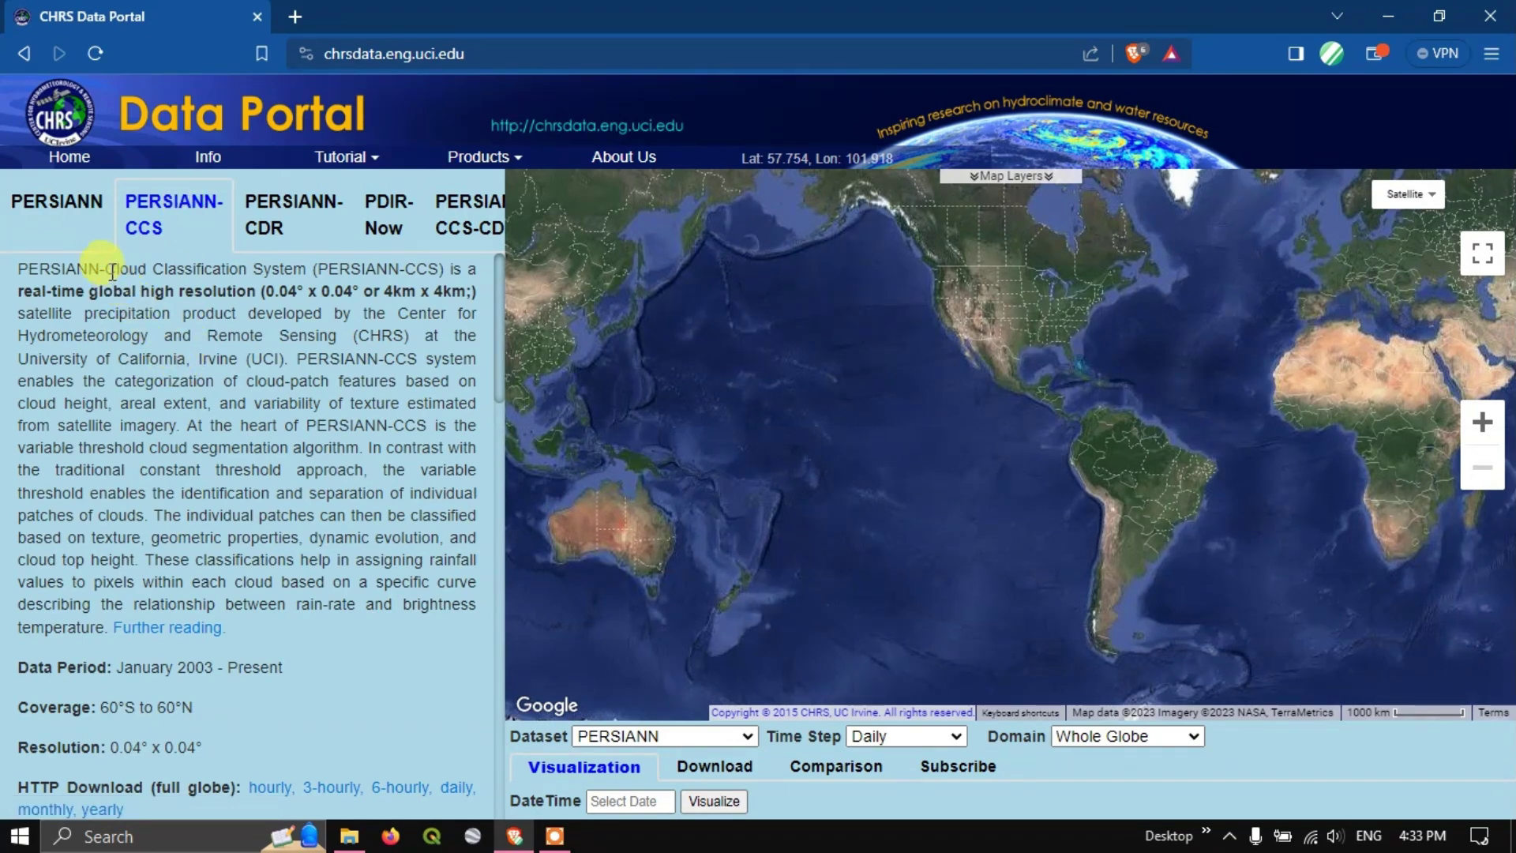
{"action": "left_click_drag", "start_coordinate": [108, 268], "coordinate": [308, 264]}
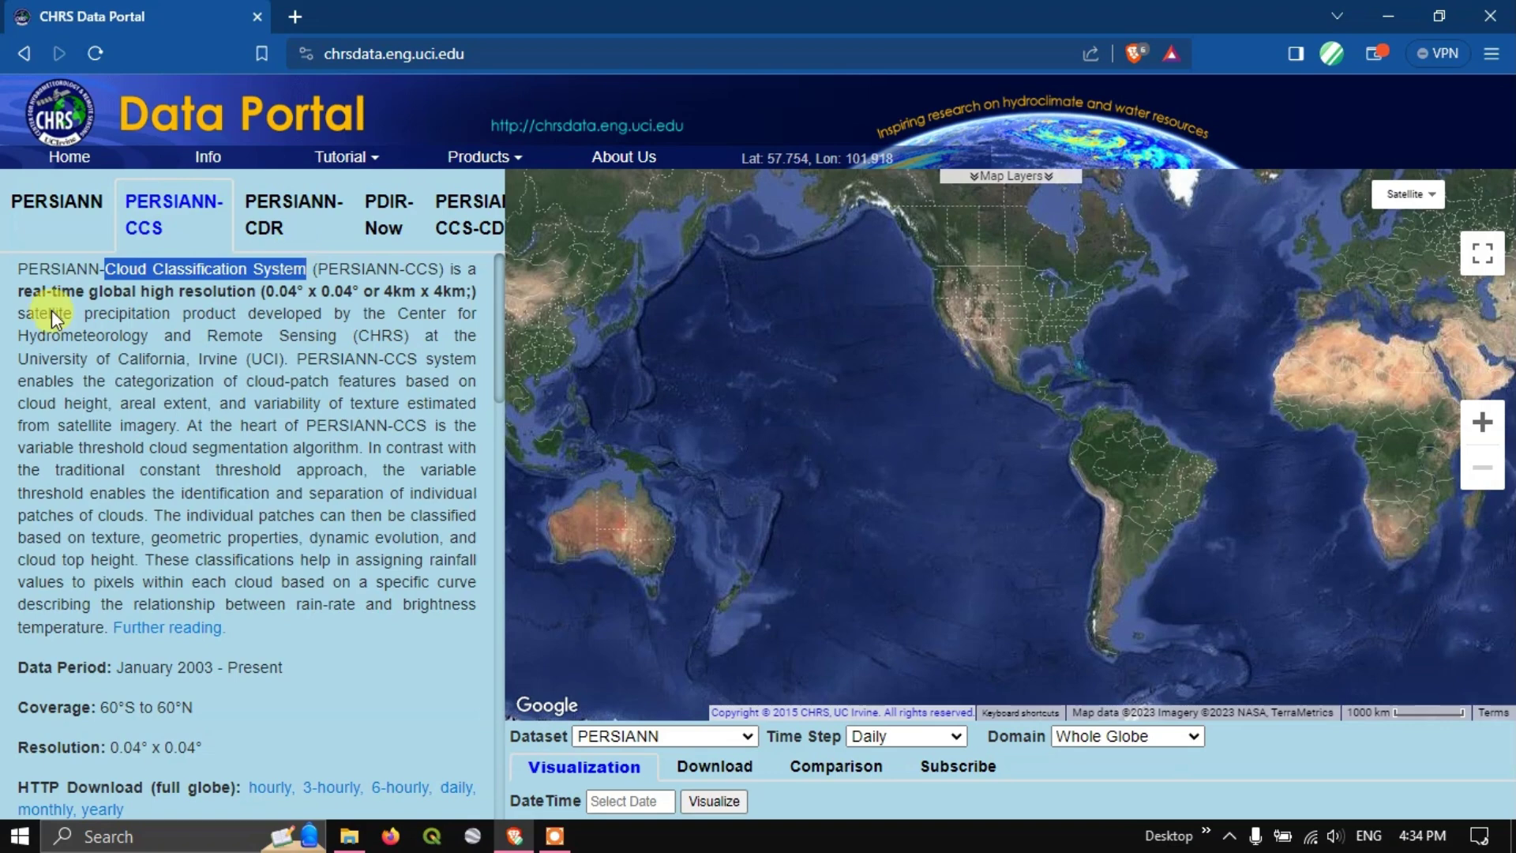
{"action": "left_click_drag", "start_coordinate": [24, 287], "coordinate": [257, 293]}
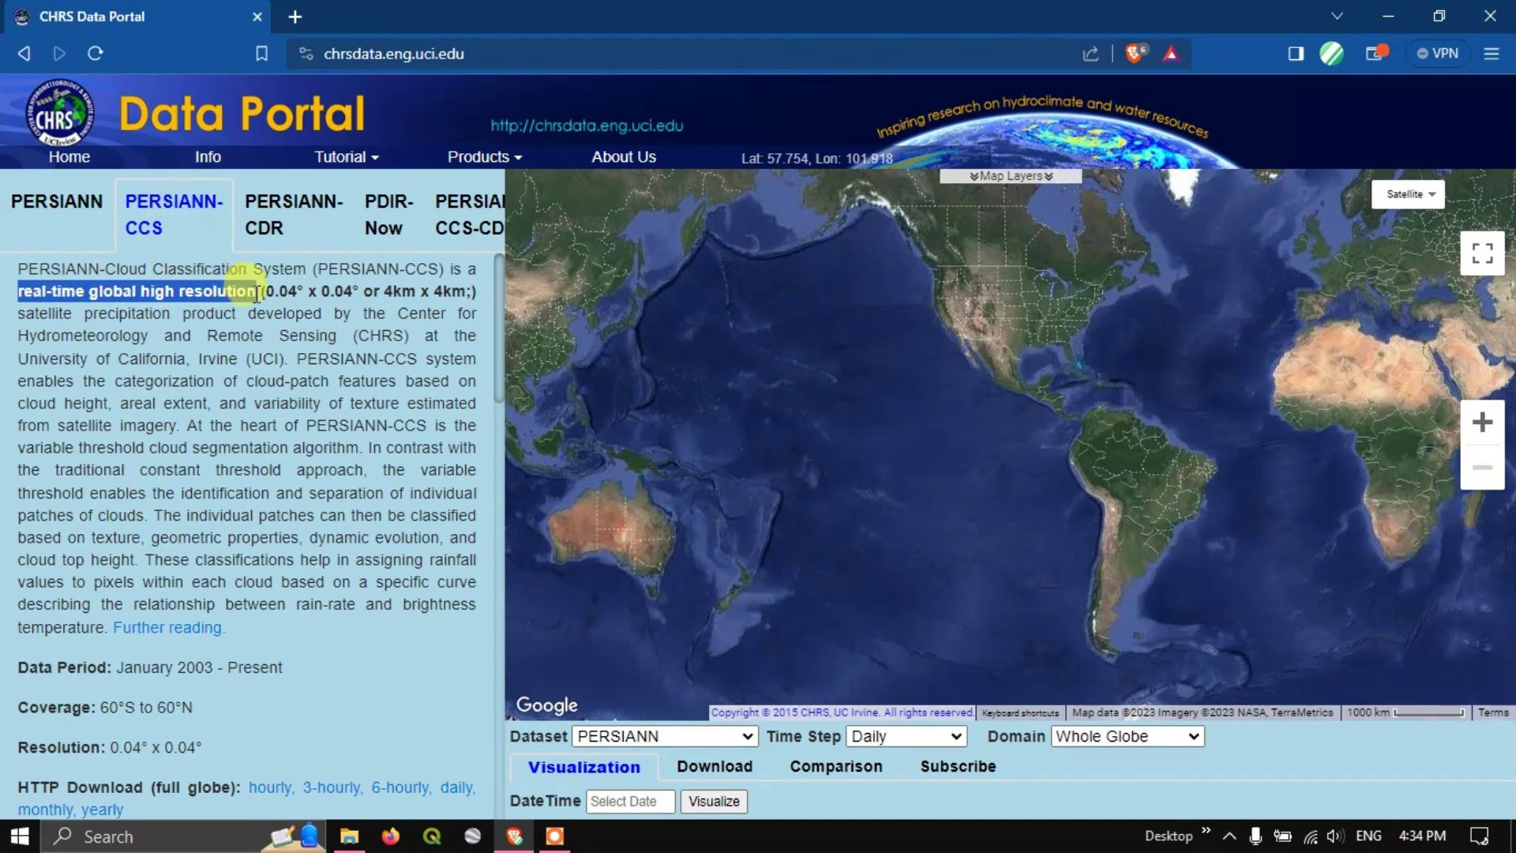
{"action": "left_click", "coordinate": [278, 294]}
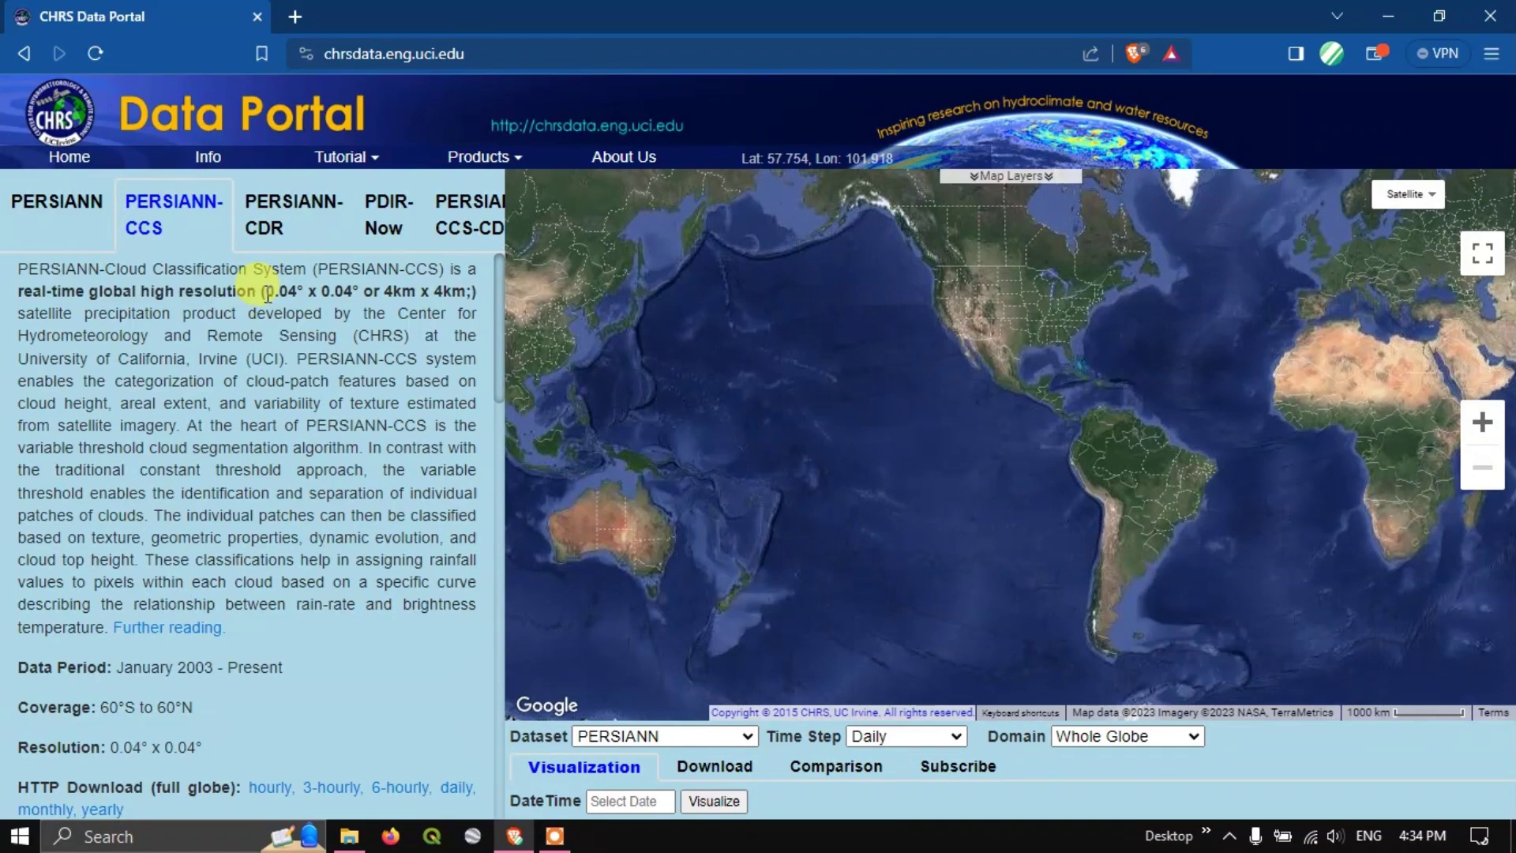
{"action": "left_click_drag", "start_coordinate": [281, 294], "coordinate": [477, 297]}
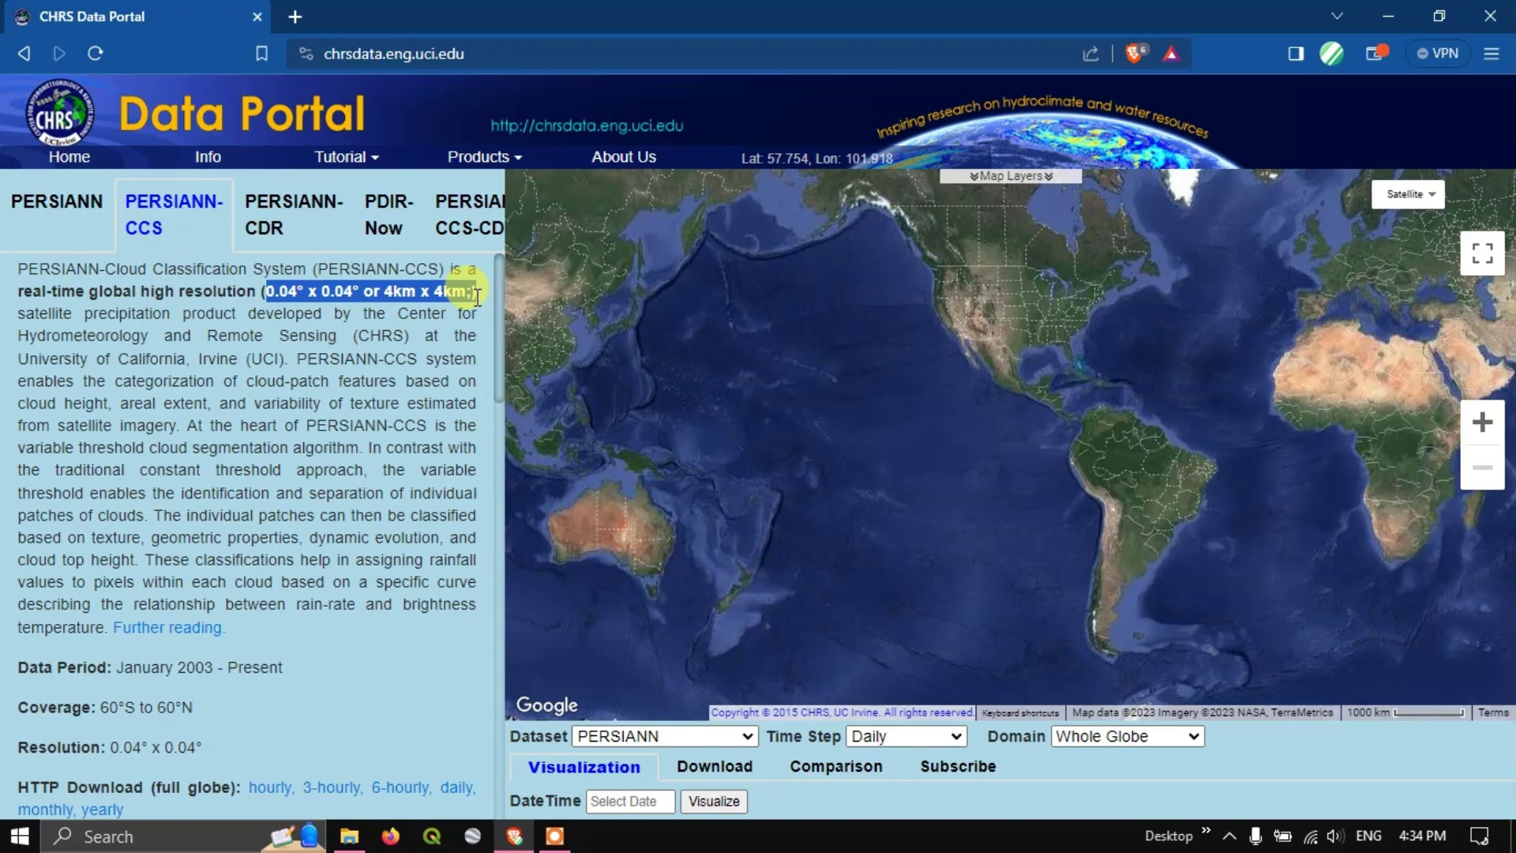
- Highlight the January 2003 - Present period and the variable threshold cloud segmentation algorithm
{"action": "scroll", "coordinate": [374, 370], "scroll_direction": "down", "scroll_amount": 3}
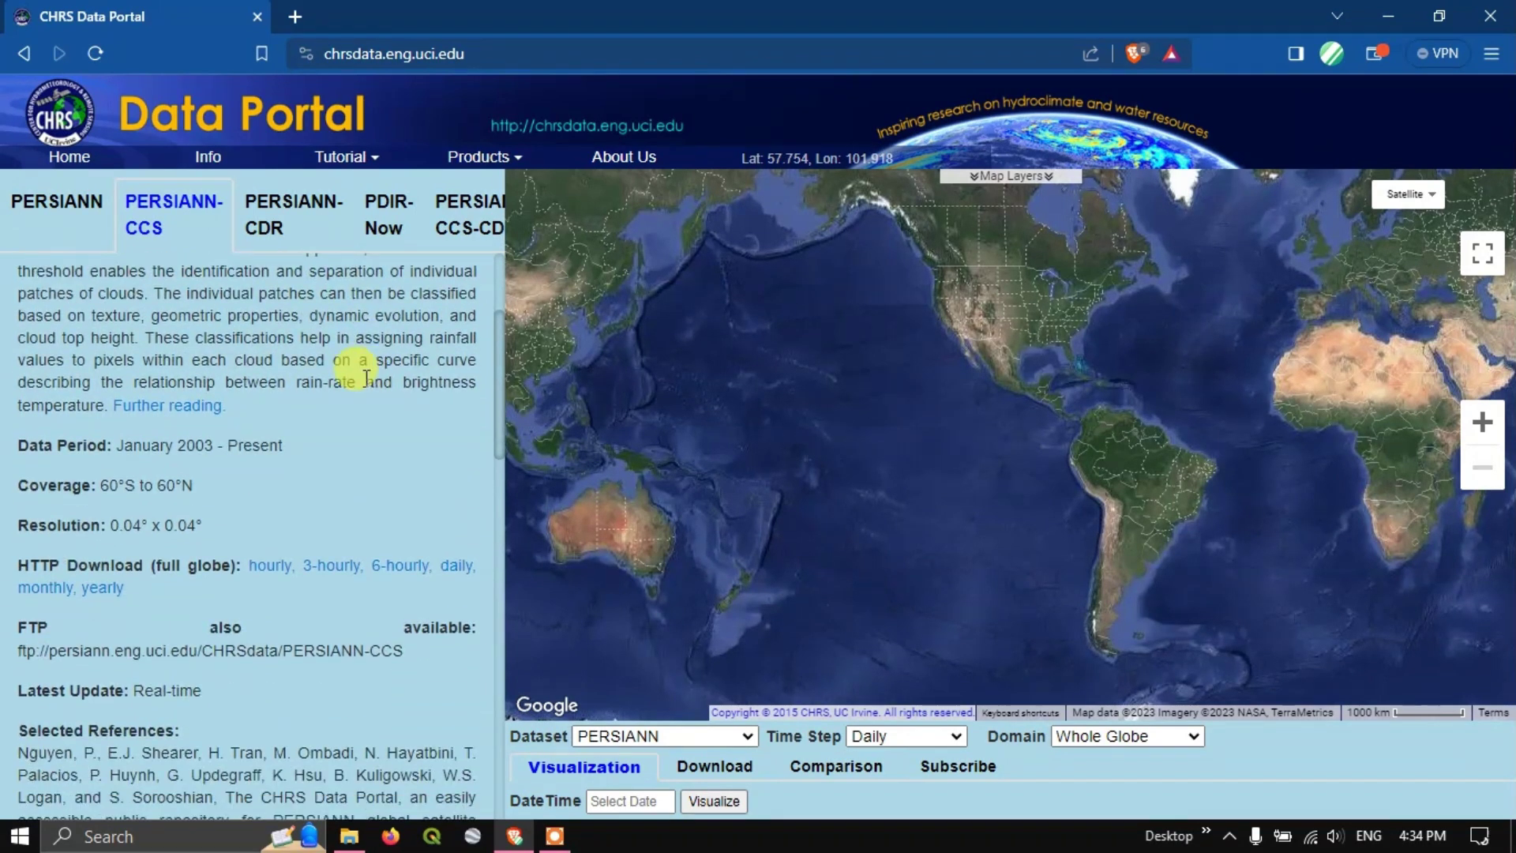
{"action": "left_click_drag", "start_coordinate": [120, 449], "coordinate": [292, 454]}
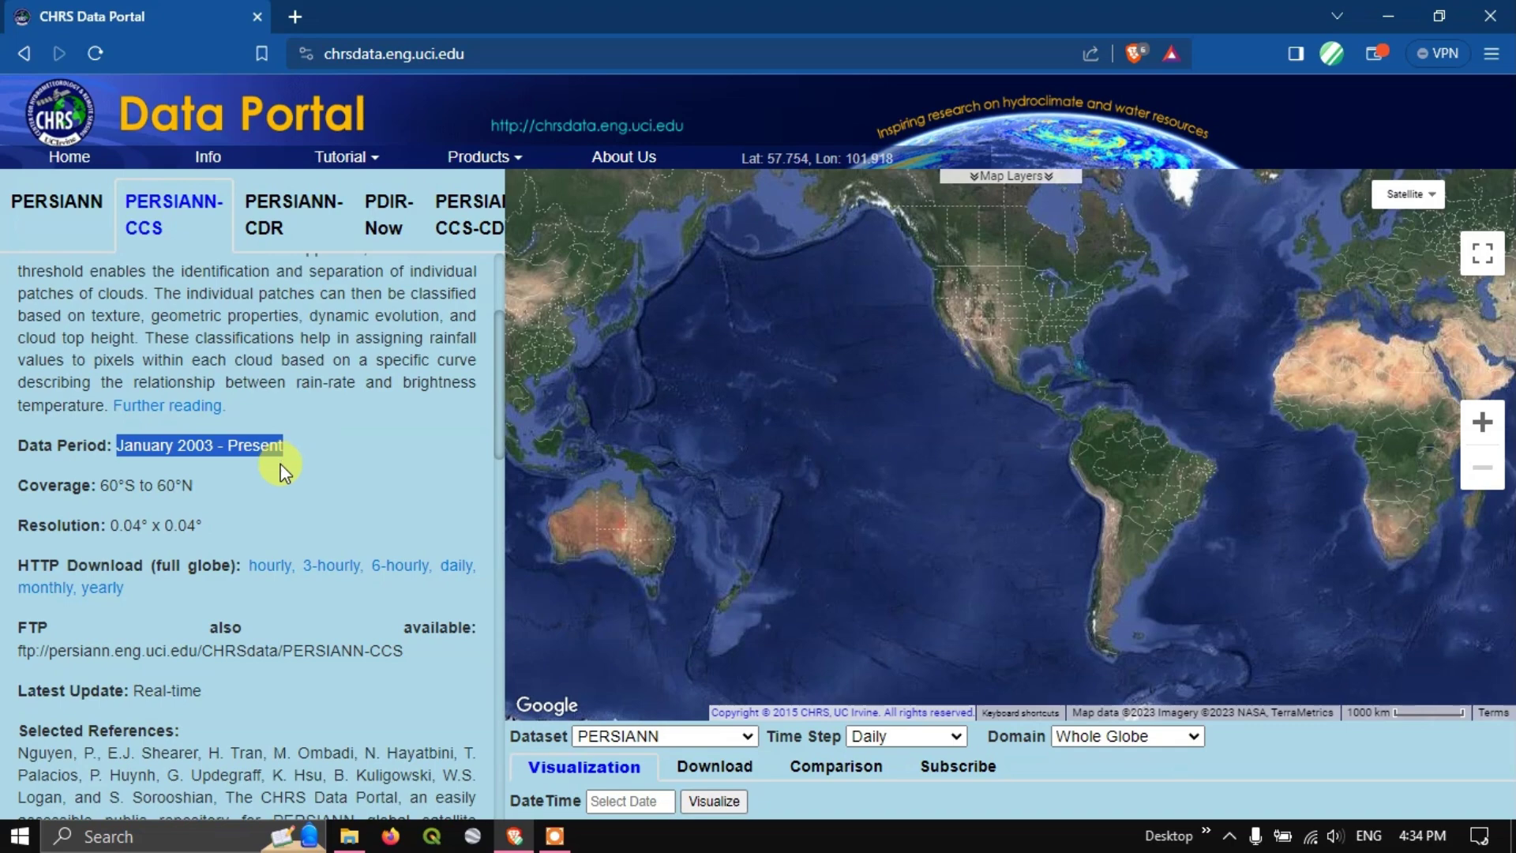
{"action": "scroll", "coordinate": [281, 465], "scroll_direction": "down", "scroll_amount": 1}
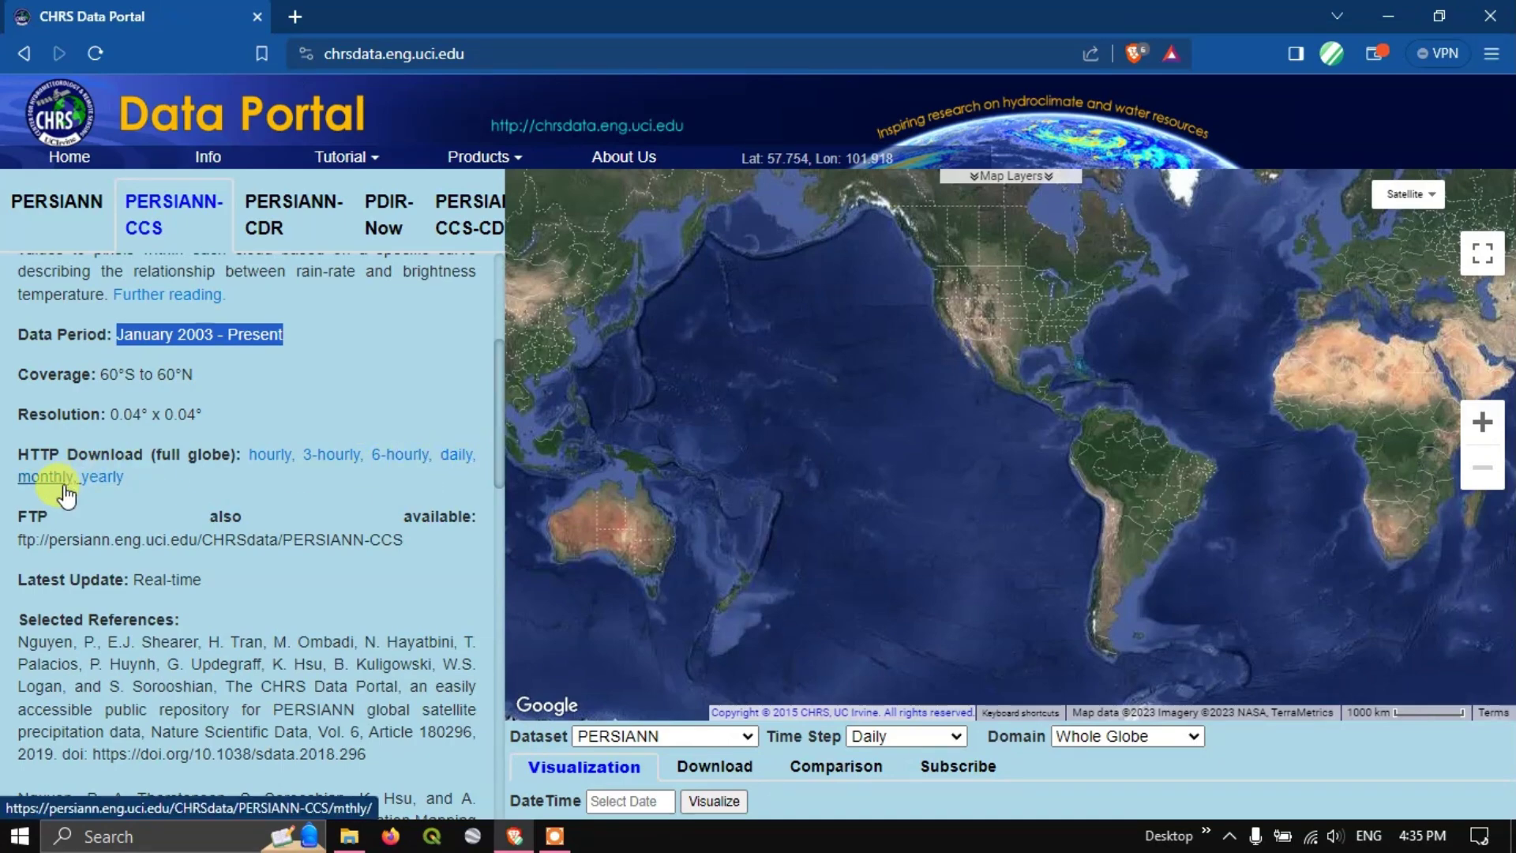
{"action": "scroll", "coordinate": [276, 438], "scroll_direction": "up", "scroll_amount": 4}
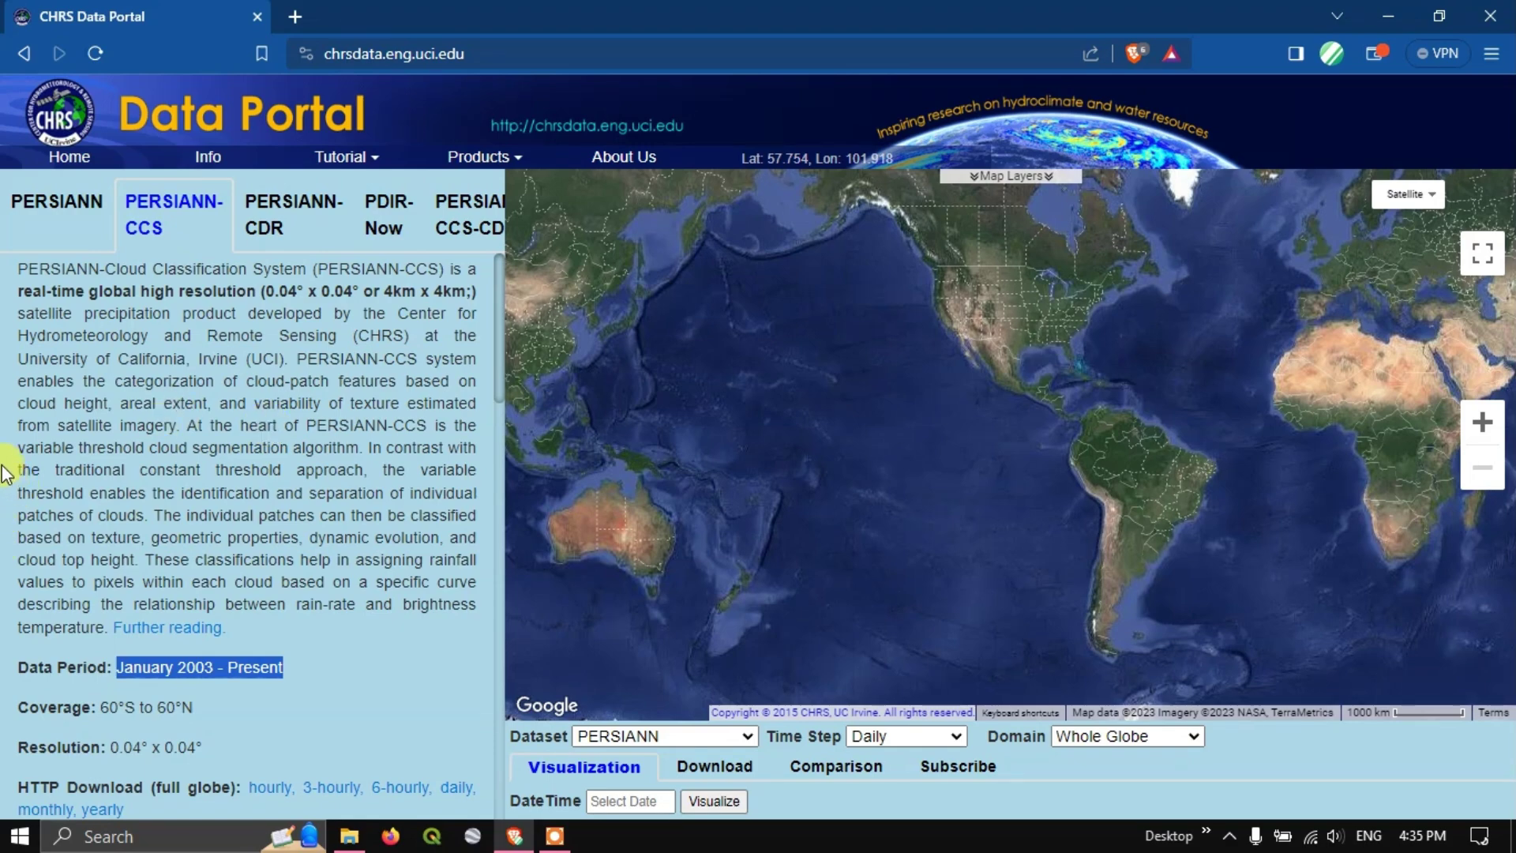
{"action": "left_click_drag", "start_coordinate": [17, 448], "coordinate": [365, 449]}
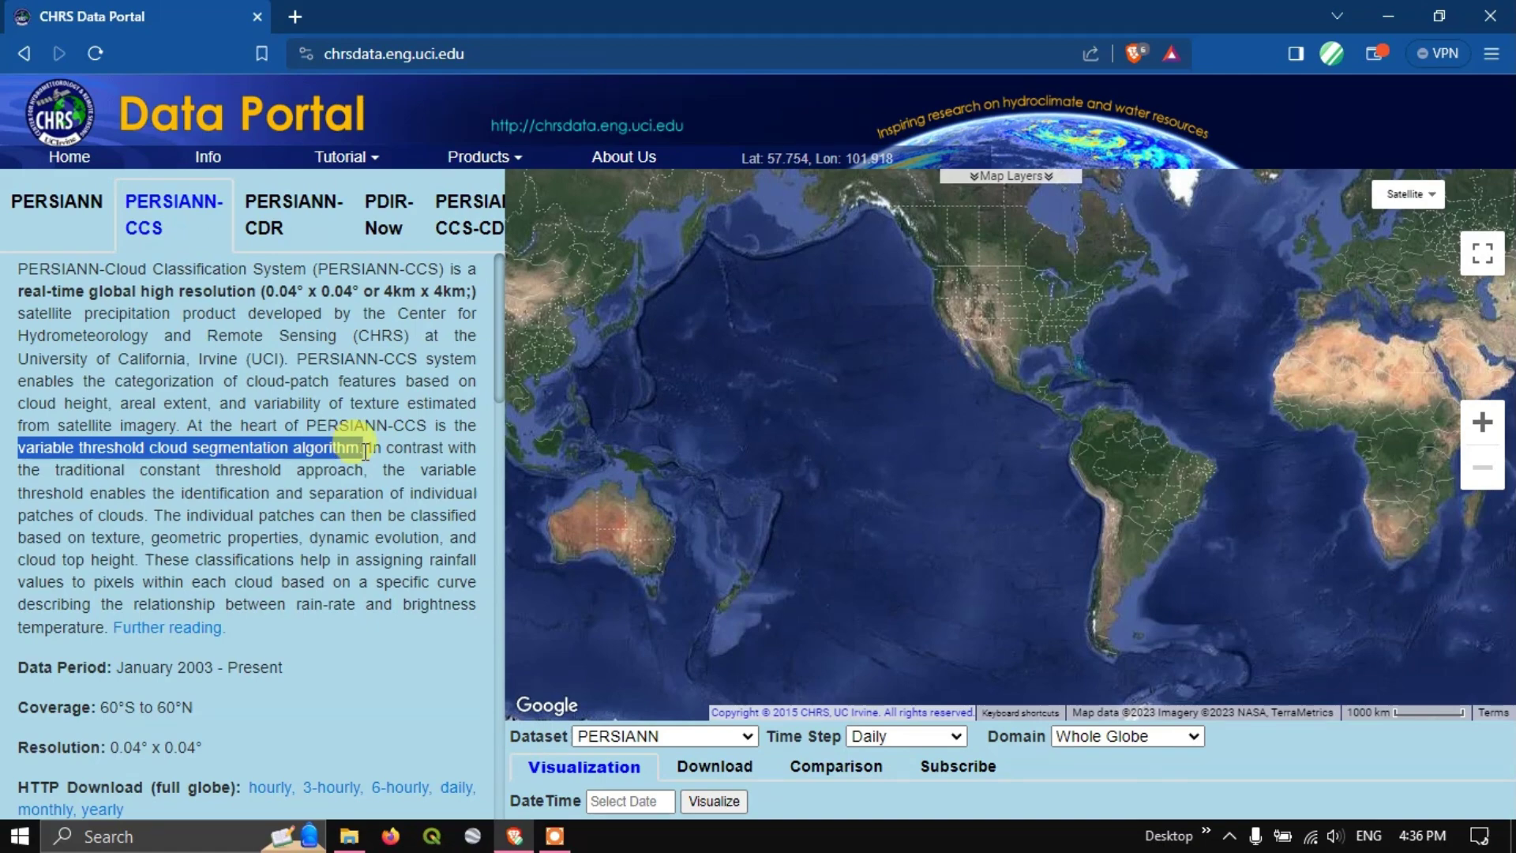
{"action": "left_click", "coordinate": [293, 225]}
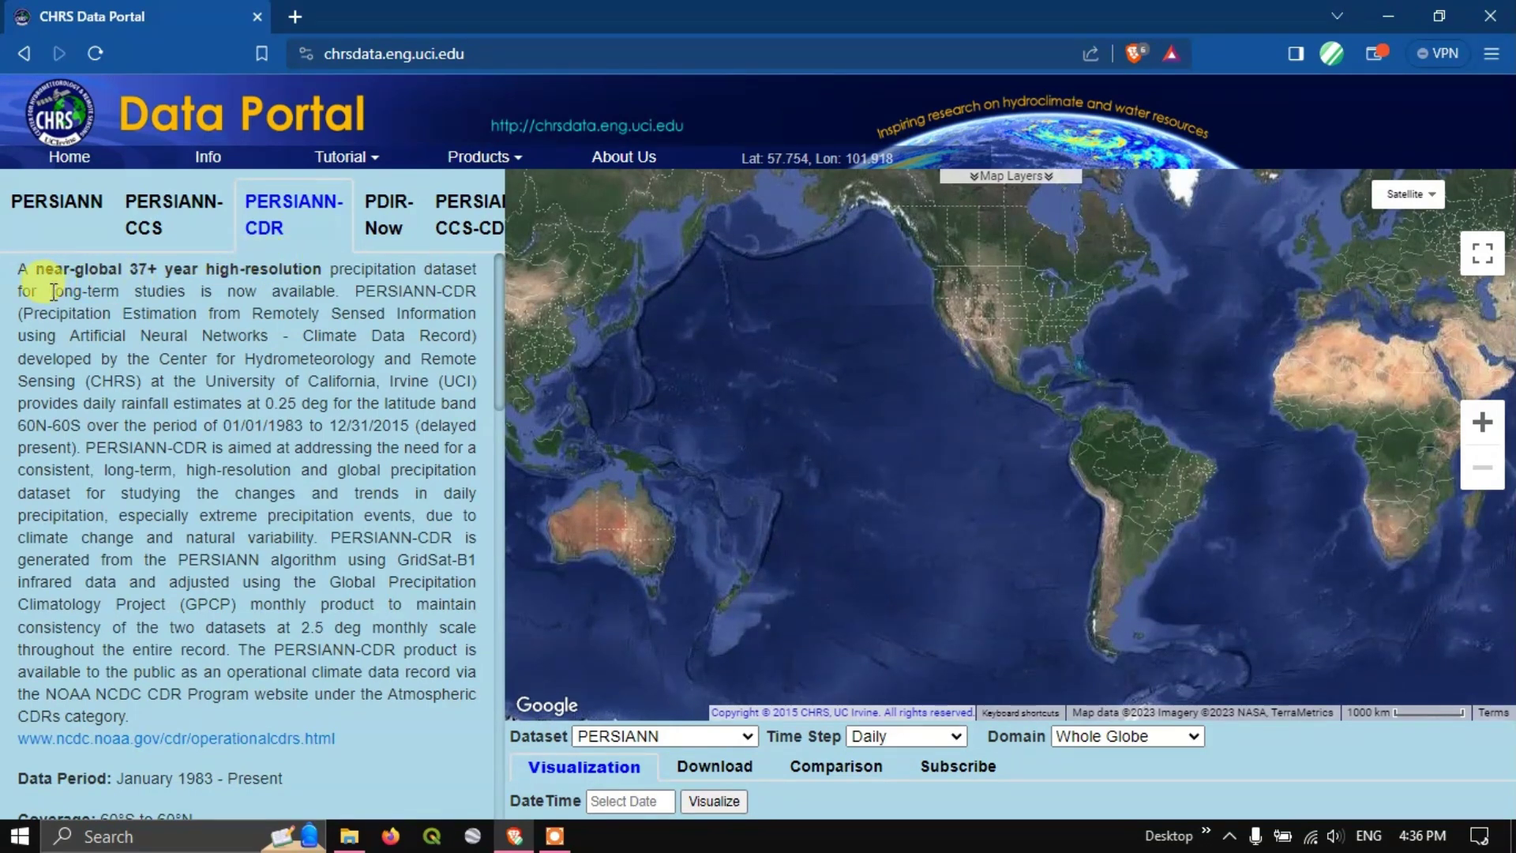
{"action": "left_click_drag", "start_coordinate": [52, 292], "coordinate": [333, 293]}
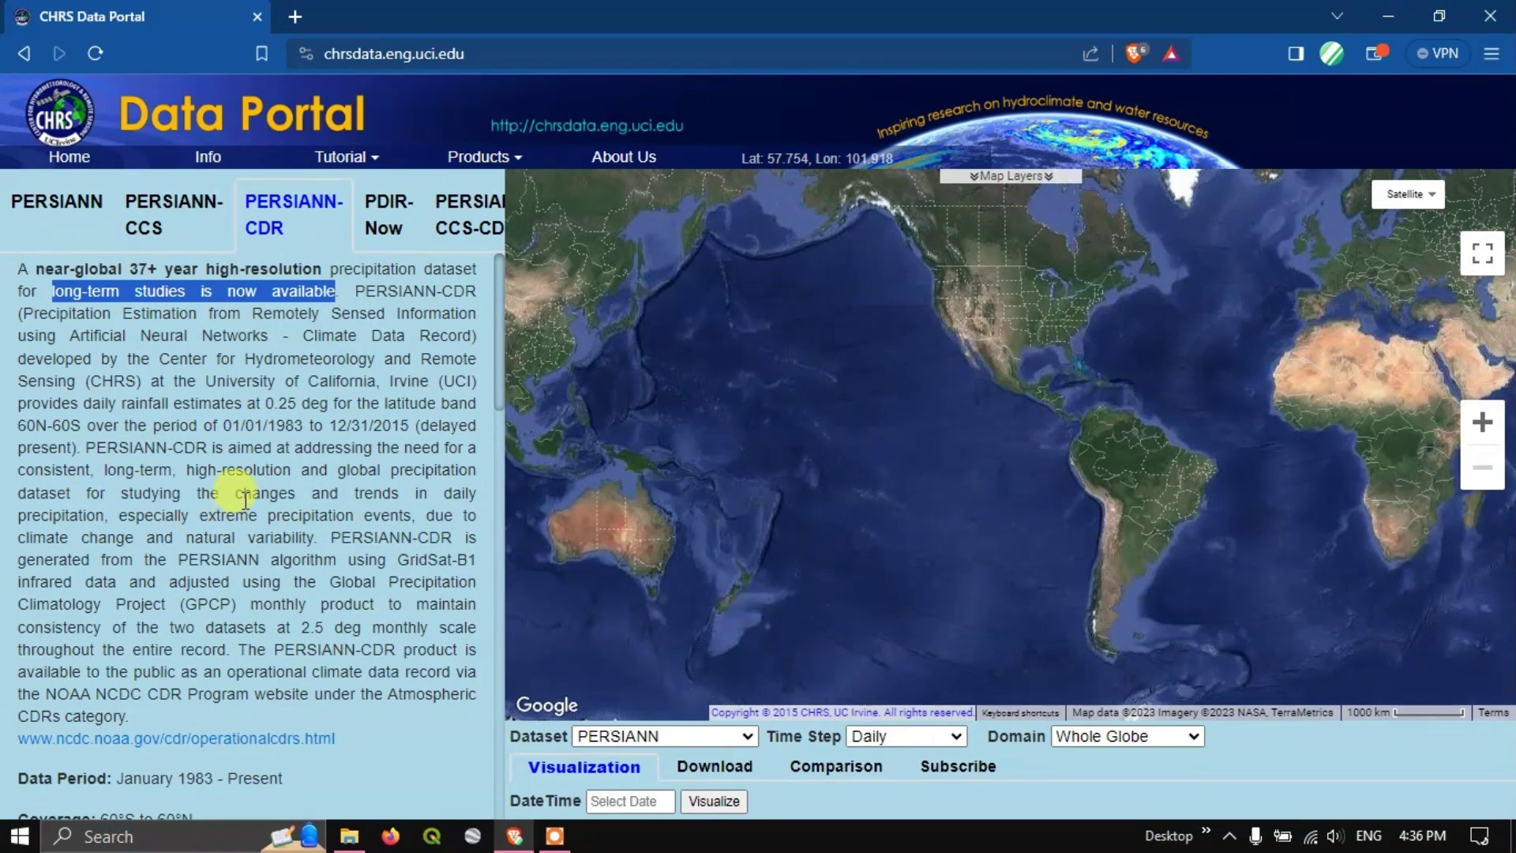
{"action": "scroll", "coordinate": [253, 466], "scroll_direction": "down", "scroll_amount": 1}
{"action": "scroll", "coordinate": [257, 450], "scroll_direction": "up", "scroll_amount": 1}
{"action": "scroll", "coordinate": [267, 415], "scroll_direction": "down", "scroll_amount": 1}
{"action": "scroll", "coordinate": [267, 415], "scroll_direction": "up", "scroll_amount": 1}
{"action": "left_click_drag", "start_coordinate": [266, 404], "coordinate": [331, 407]}
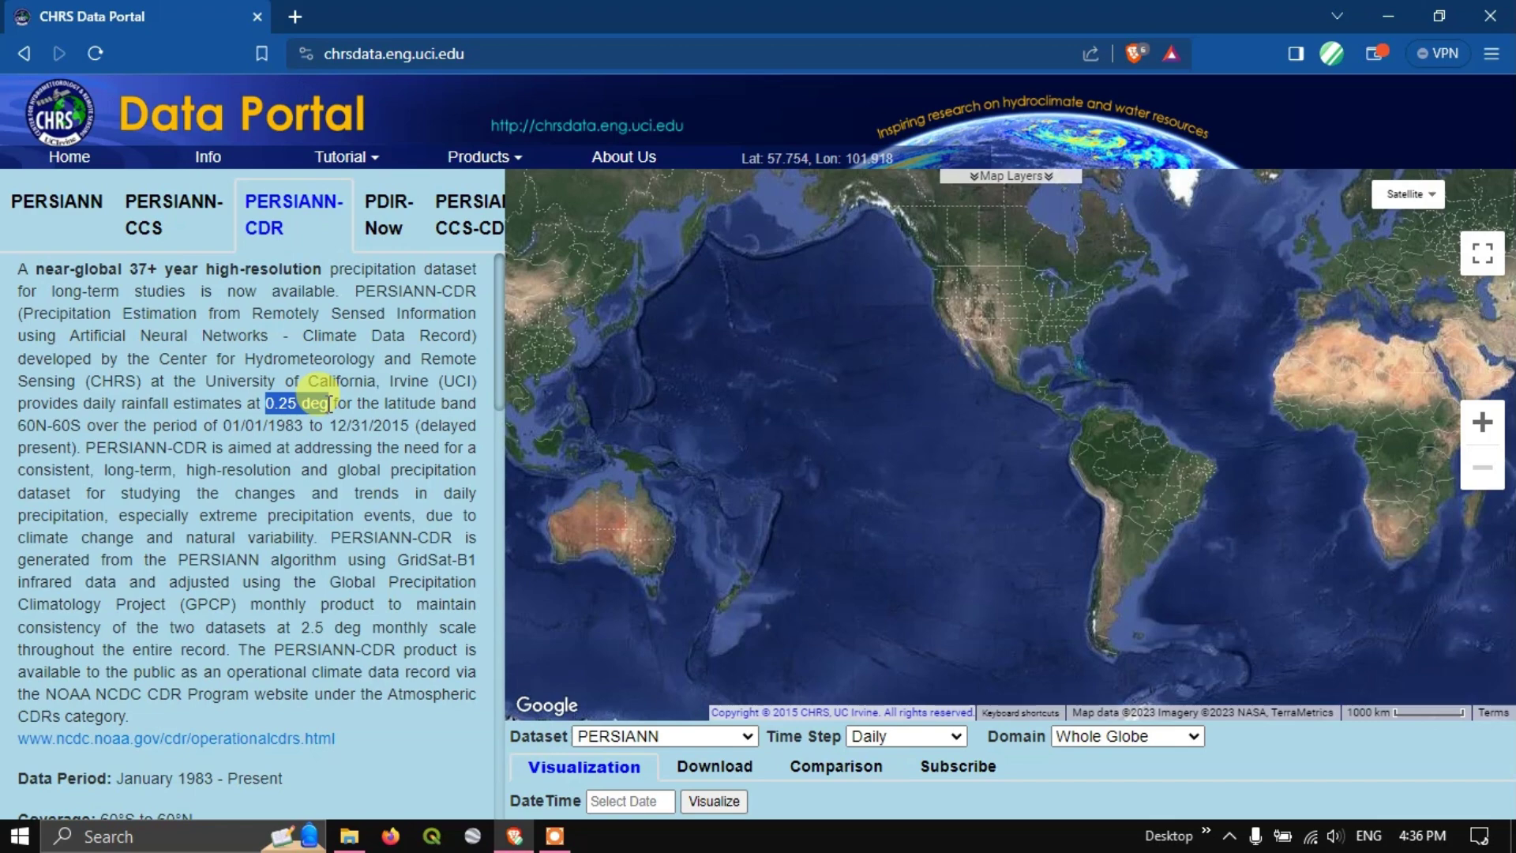
{"action": "scroll", "coordinate": [330, 404], "scroll_direction": "down", "scroll_amount": 4}
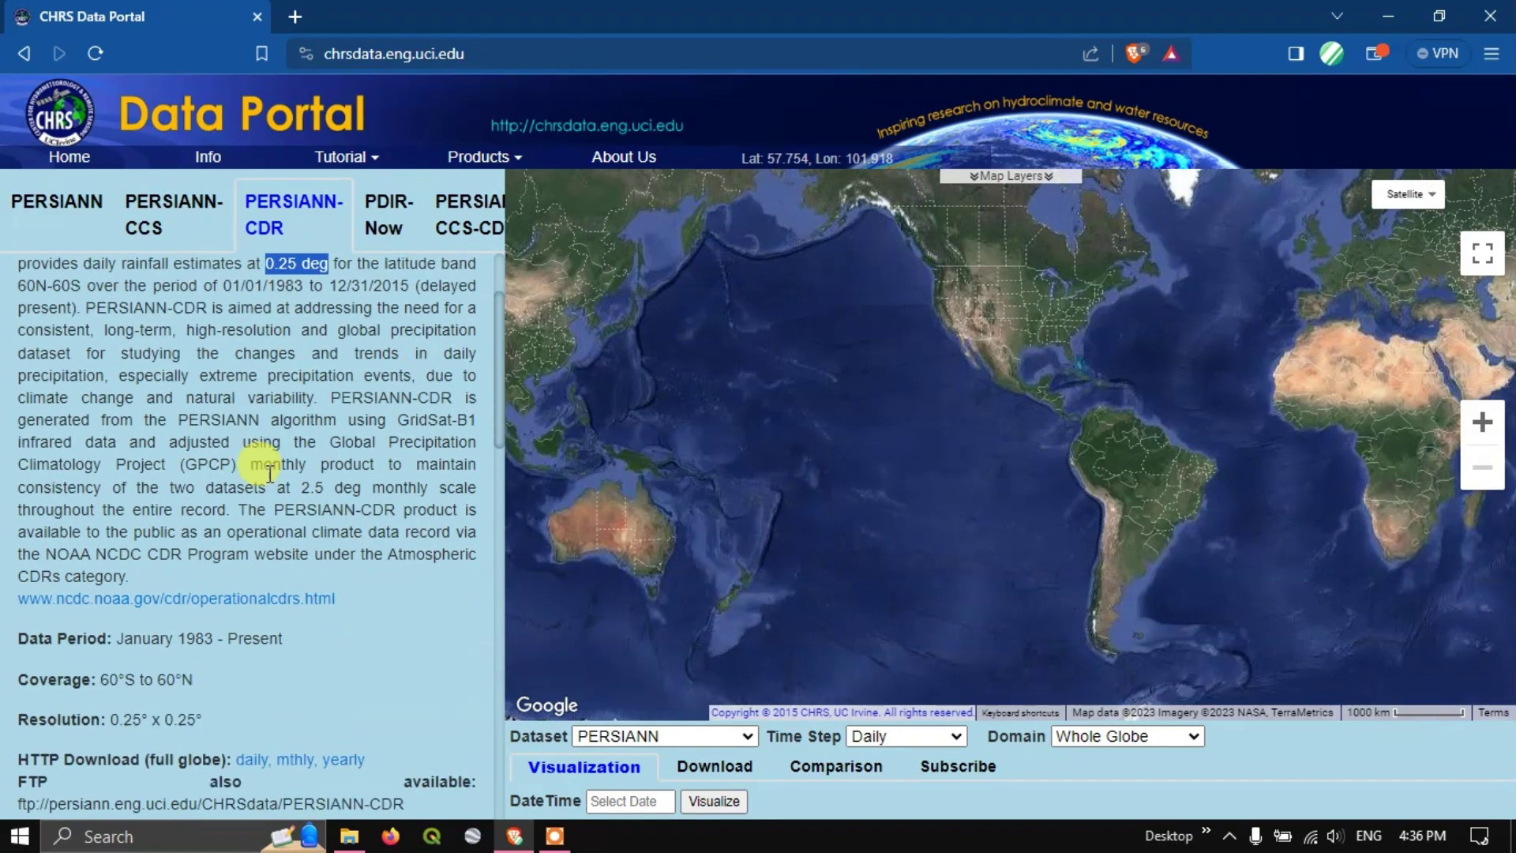
{"action": "left_click_drag", "start_coordinate": [117, 447], "coordinate": [289, 455]}
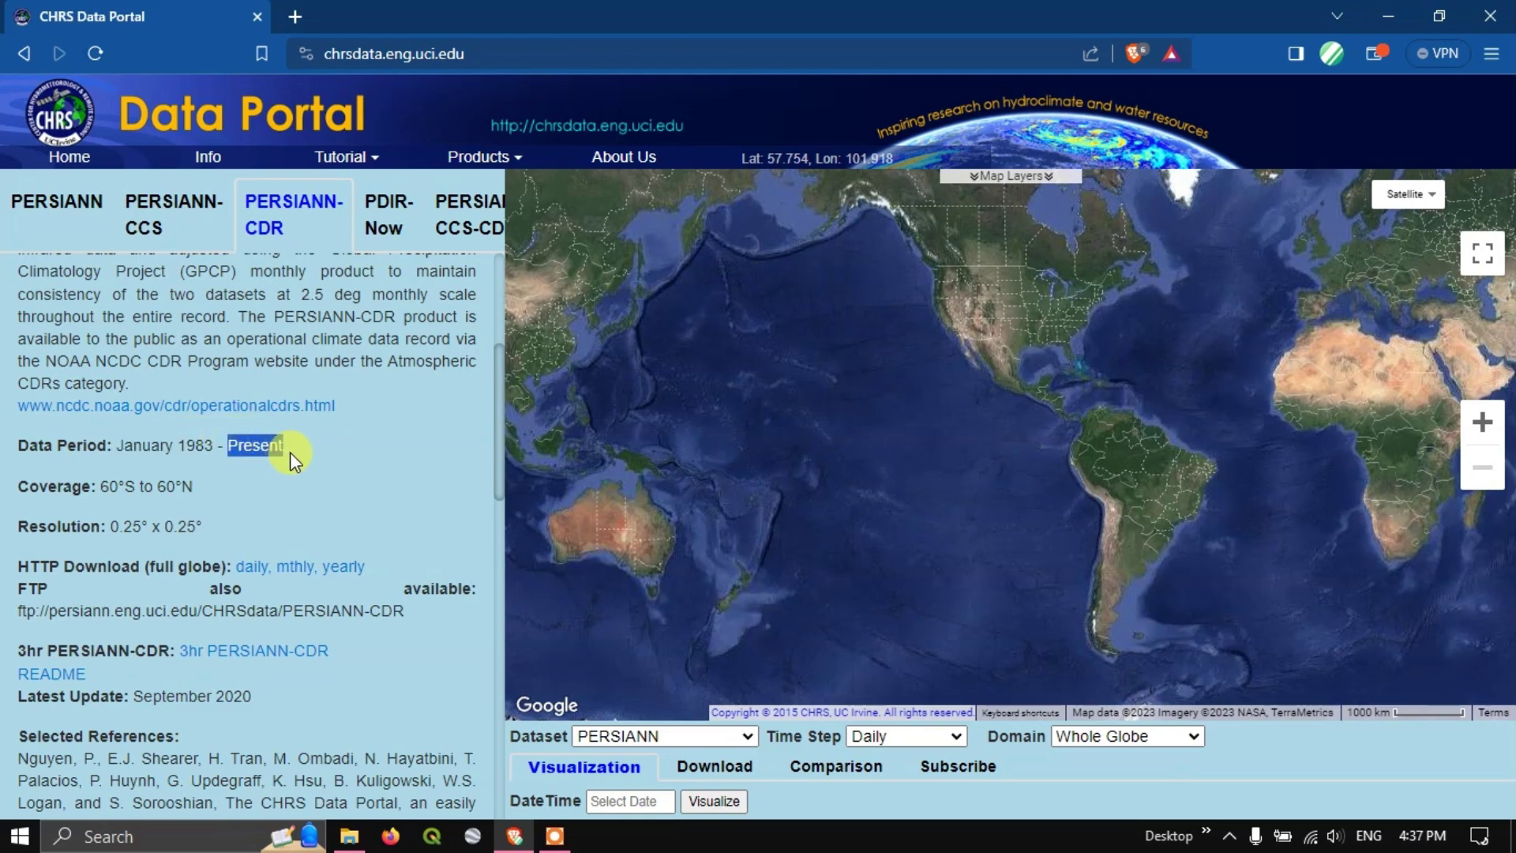
{"action": "left_click", "coordinate": [158, 486]}
{"action": "left_click_drag", "start_coordinate": [103, 487], "coordinate": [191, 480]}
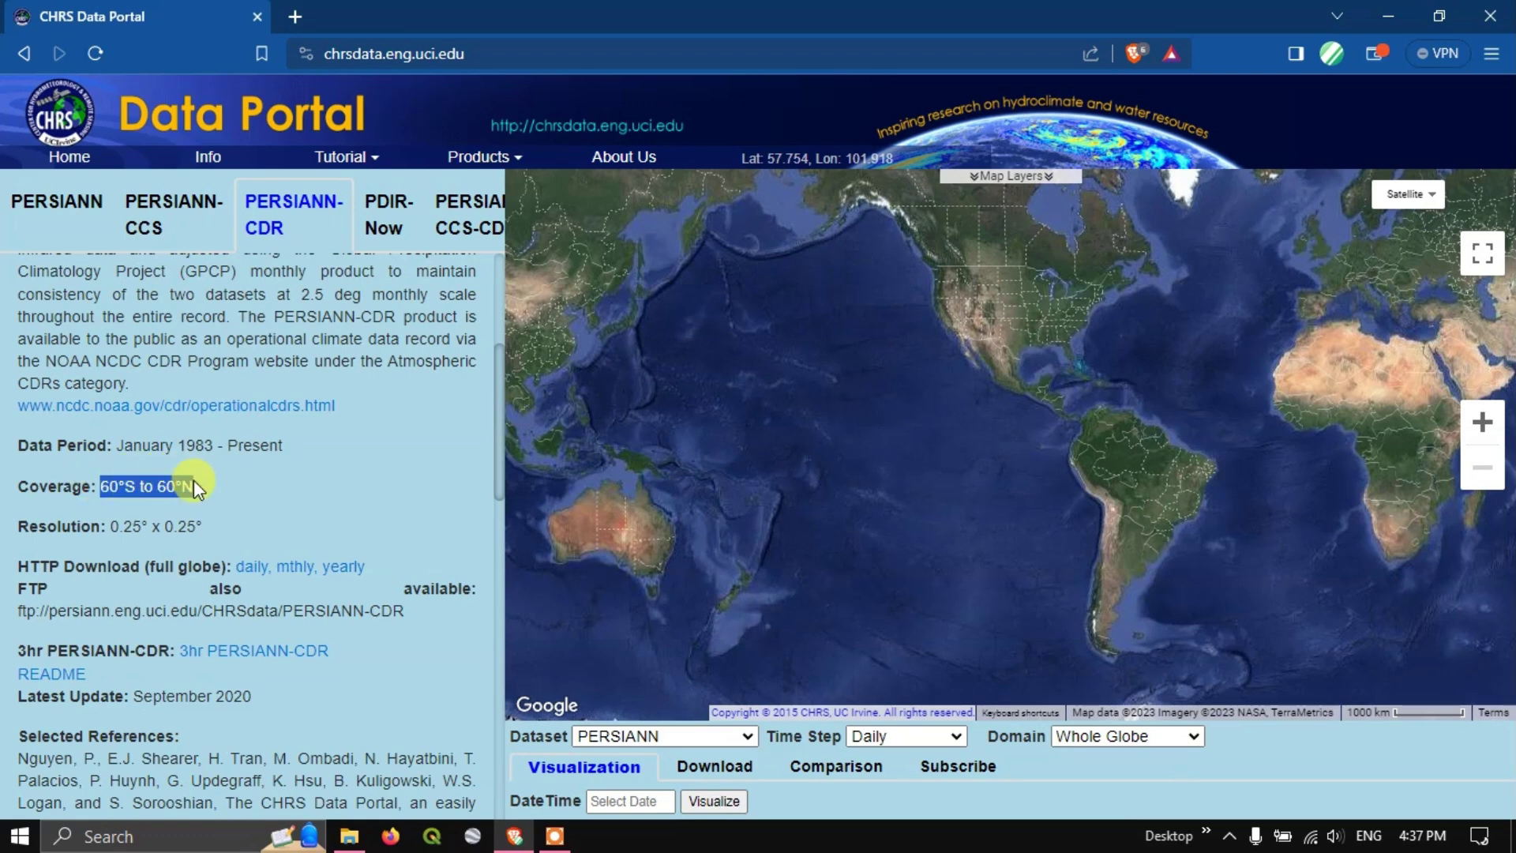
{"action": "left_click", "coordinate": [115, 527]}
{"action": "left_click_drag", "start_coordinate": [115, 527], "coordinate": [207, 524]}
{"action": "left_click", "coordinate": [248, 541]}
{"action": "scroll", "coordinate": [265, 517], "scroll_direction": "down", "scroll_amount": 1}
{"action": "scroll", "coordinate": [266, 517], "scroll_direction": "down", "scroll_amount": 2}
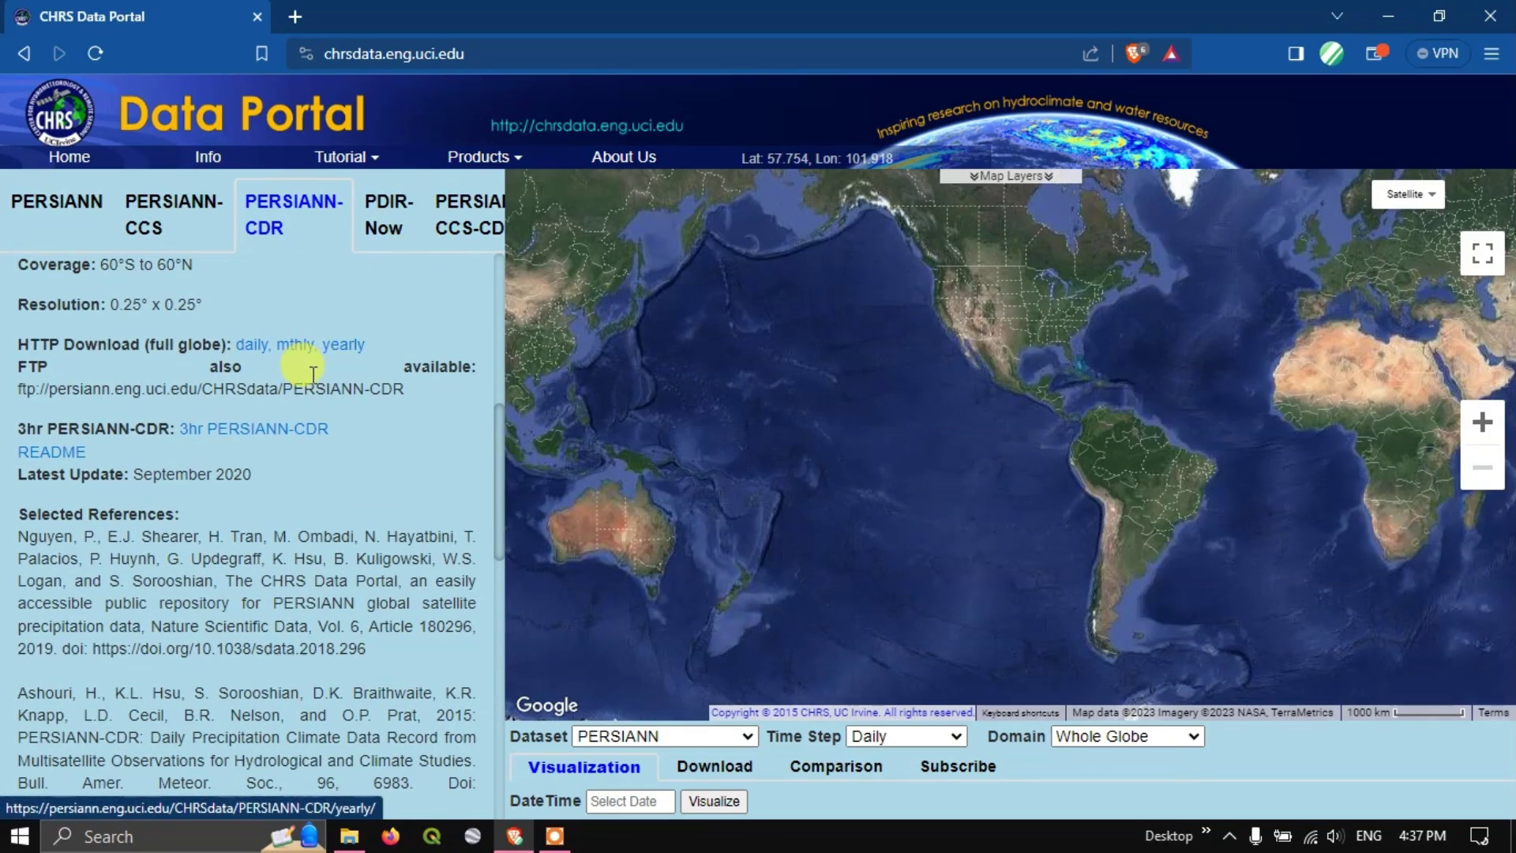
{"action": "scroll", "coordinate": [366, 501], "scroll_direction": "up", "scroll_amount": 3}
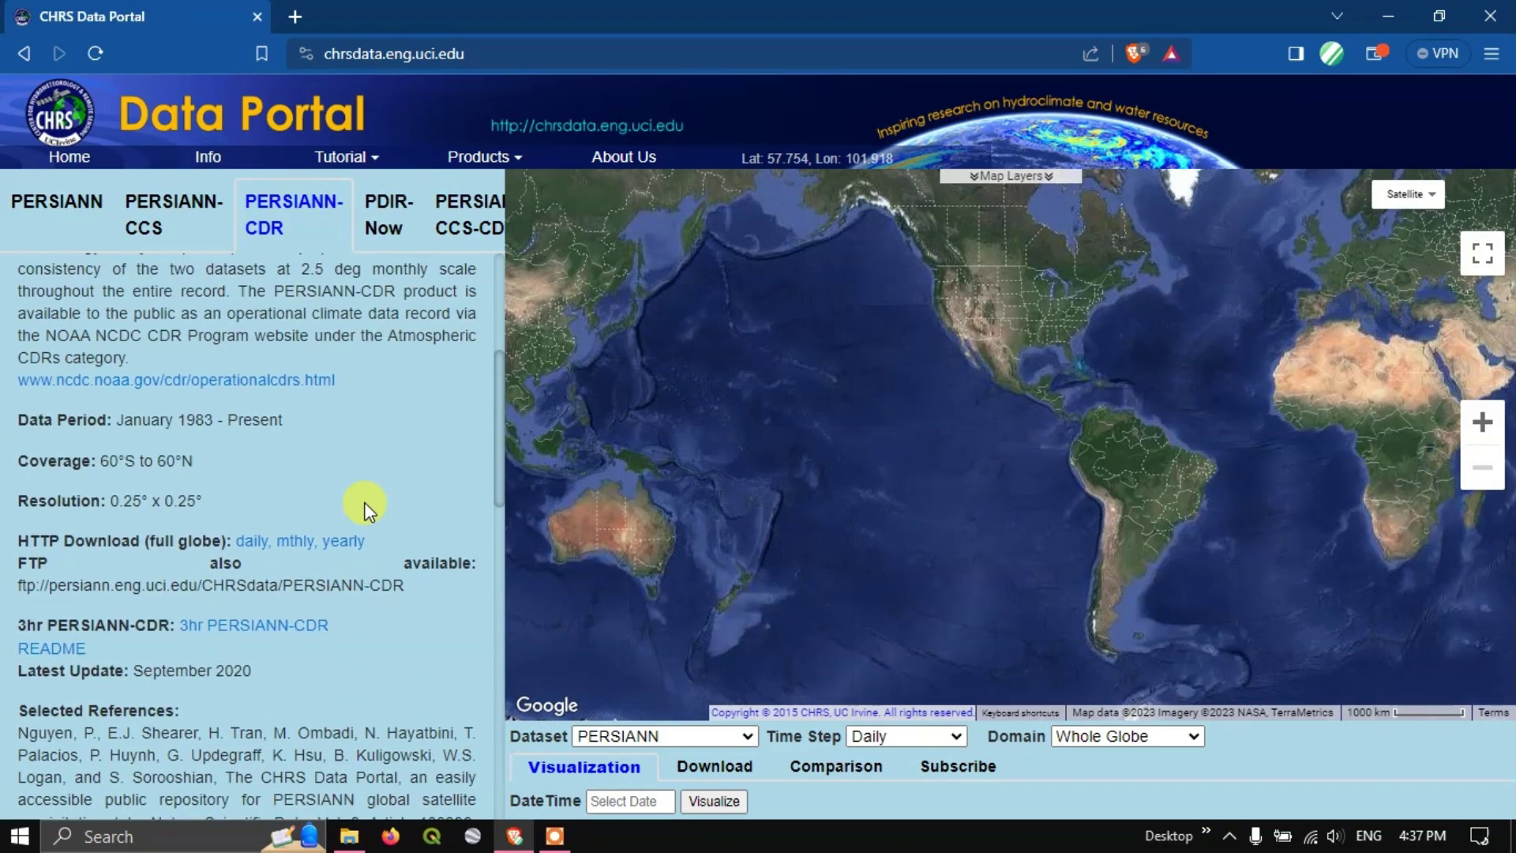
{"action": "scroll", "coordinate": [366, 501], "scroll_direction": "up", "scroll_amount": 5}
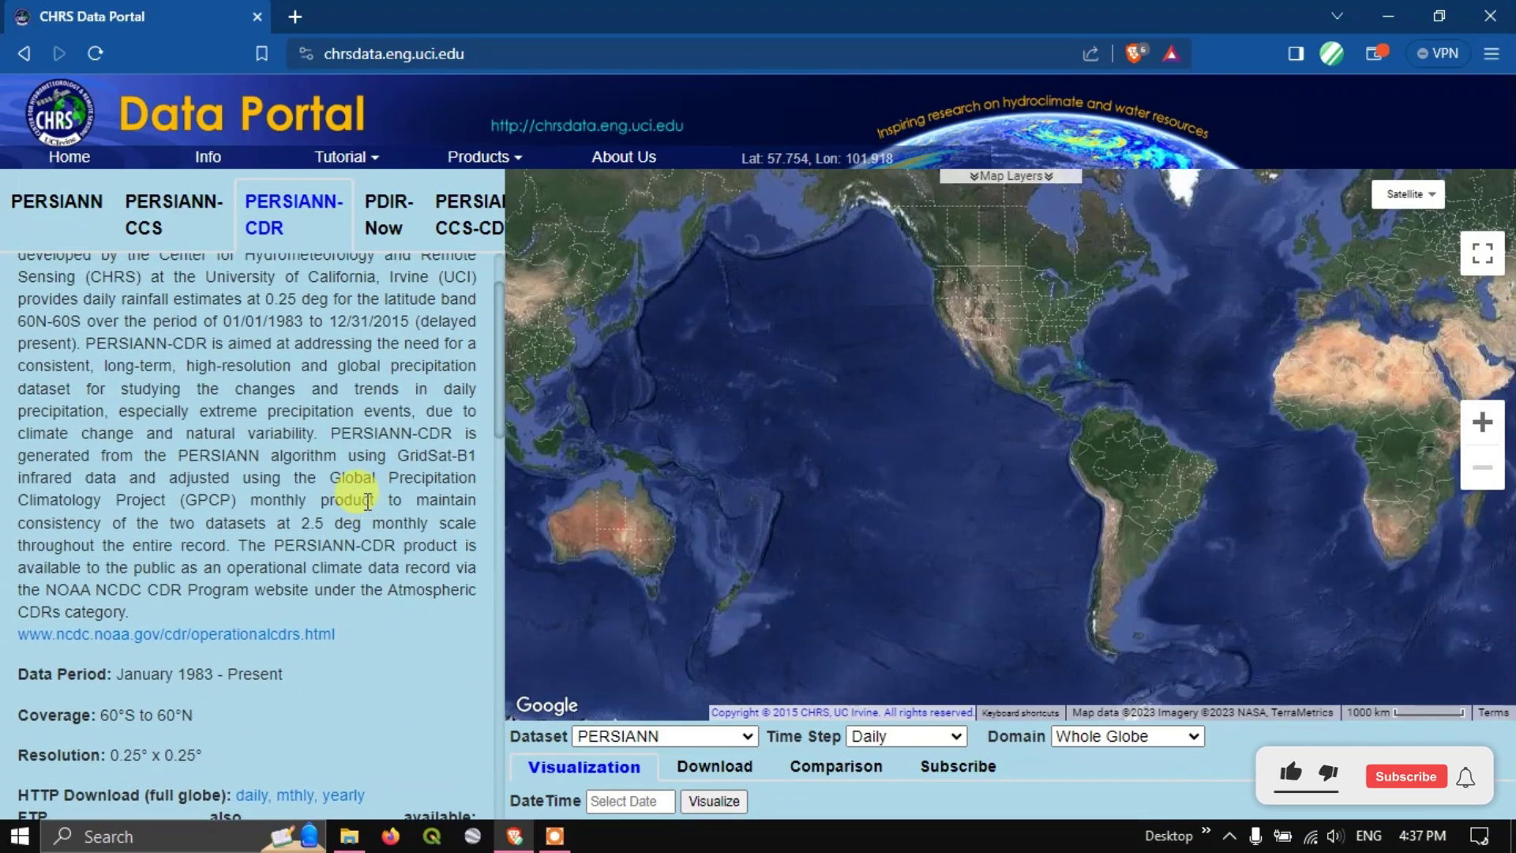
{"action": "scroll", "coordinate": [367, 500], "scroll_direction": "down", "scroll_amount": 15}
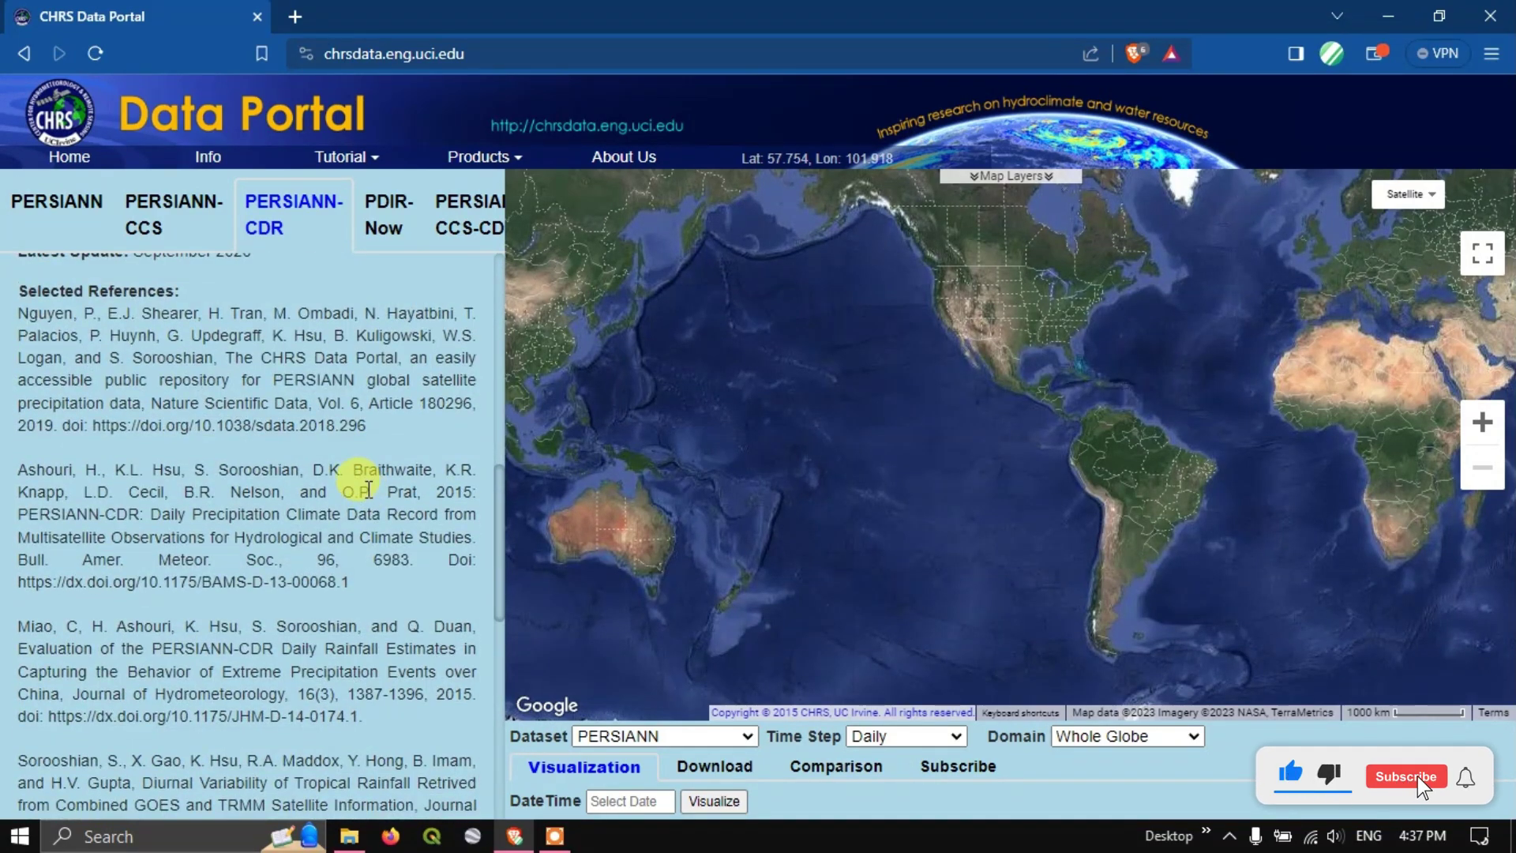
{"action": "scroll", "coordinate": [368, 487], "scroll_direction": "up", "scroll_amount": 15}
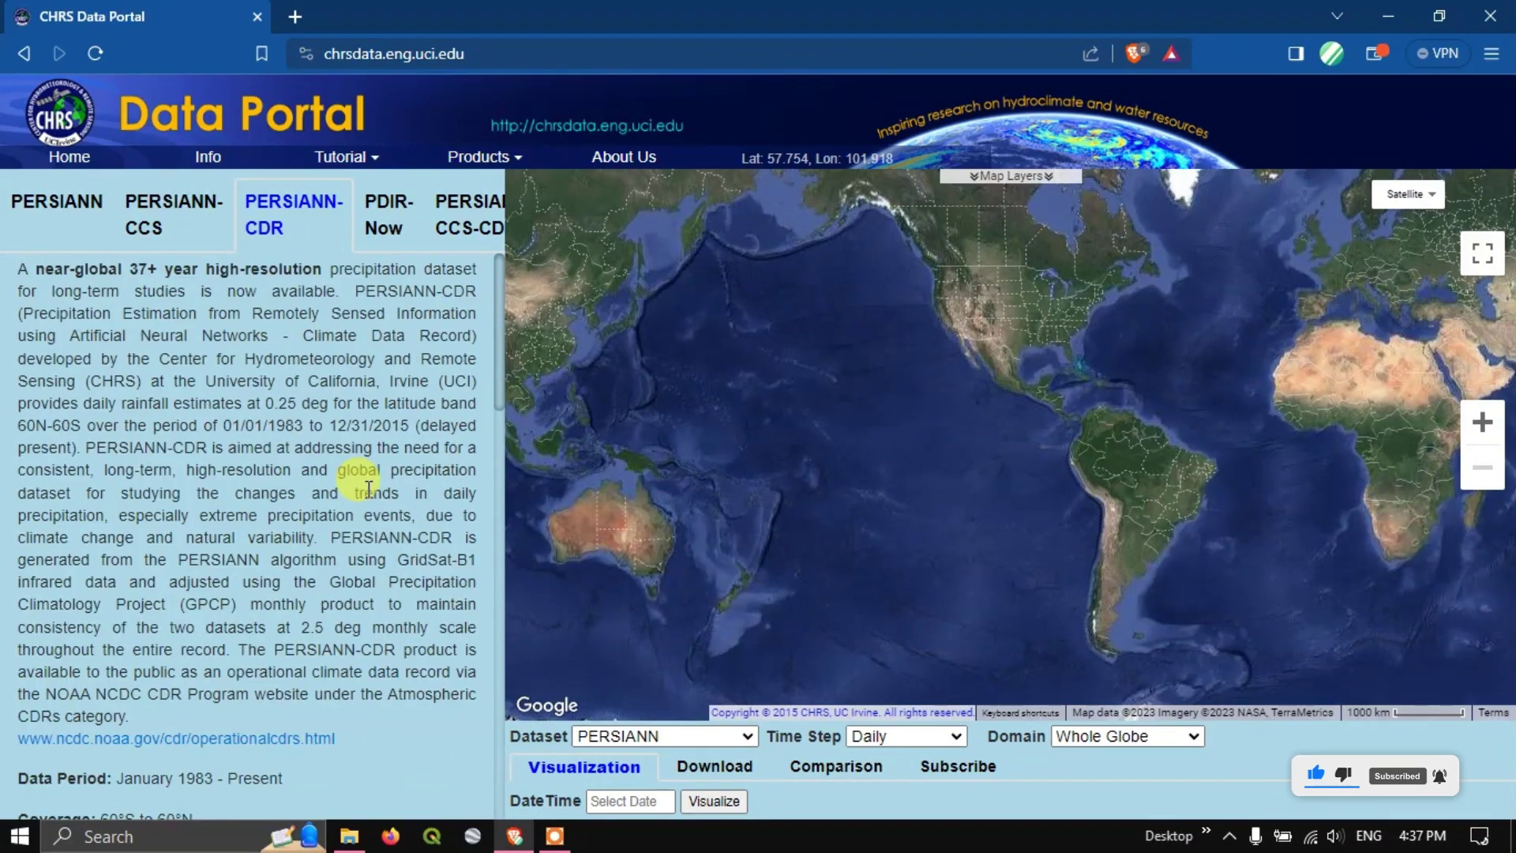
{"action": "scroll", "coordinate": [363, 486], "scroll_direction": "down", "scroll_amount": 4}
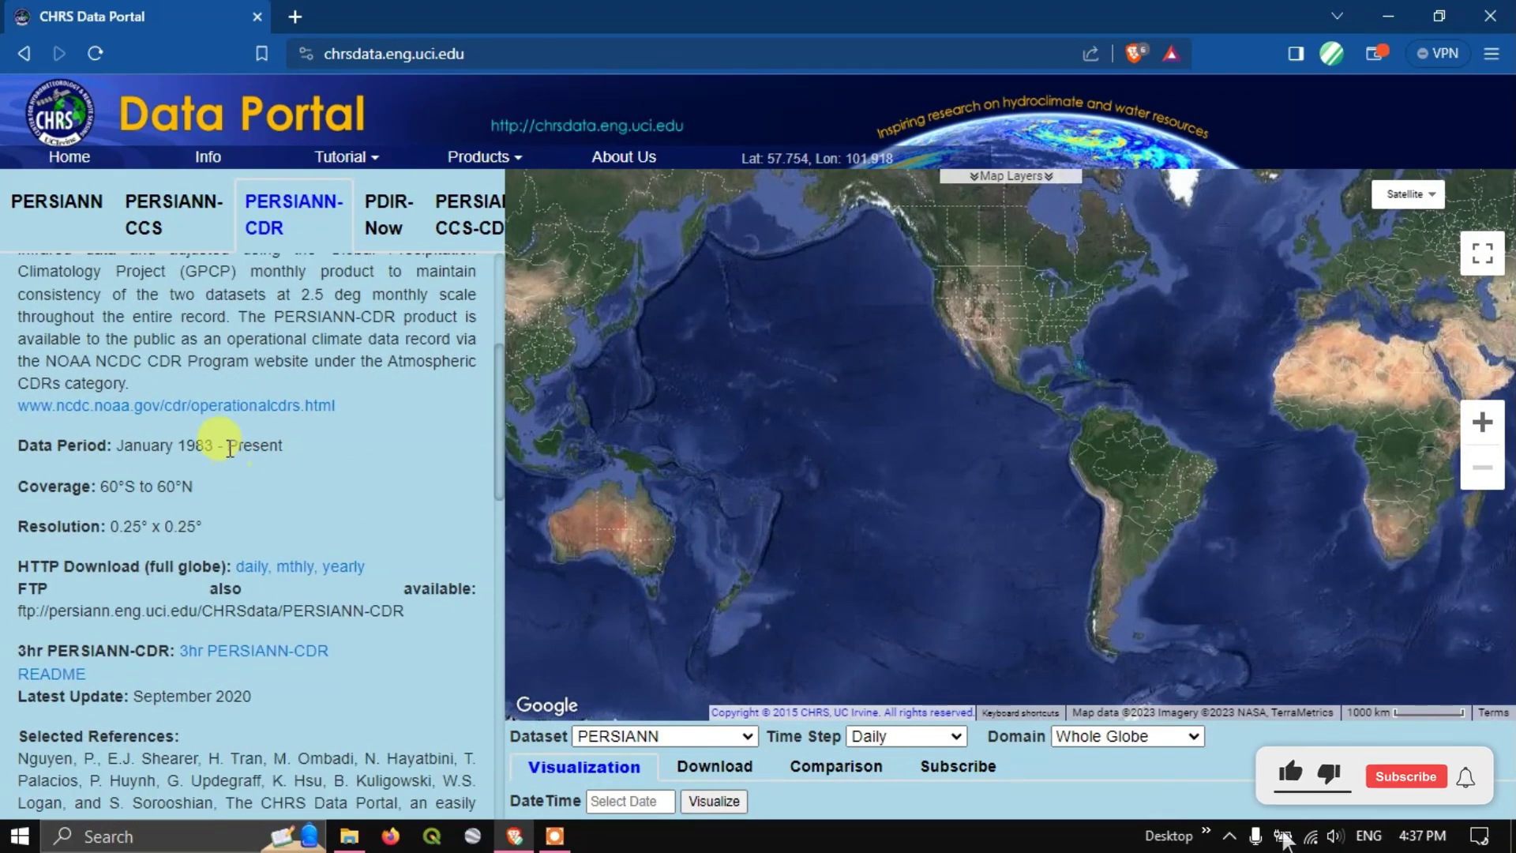
{"action": "left_click_drag", "start_coordinate": [224, 447], "coordinate": [284, 450]}
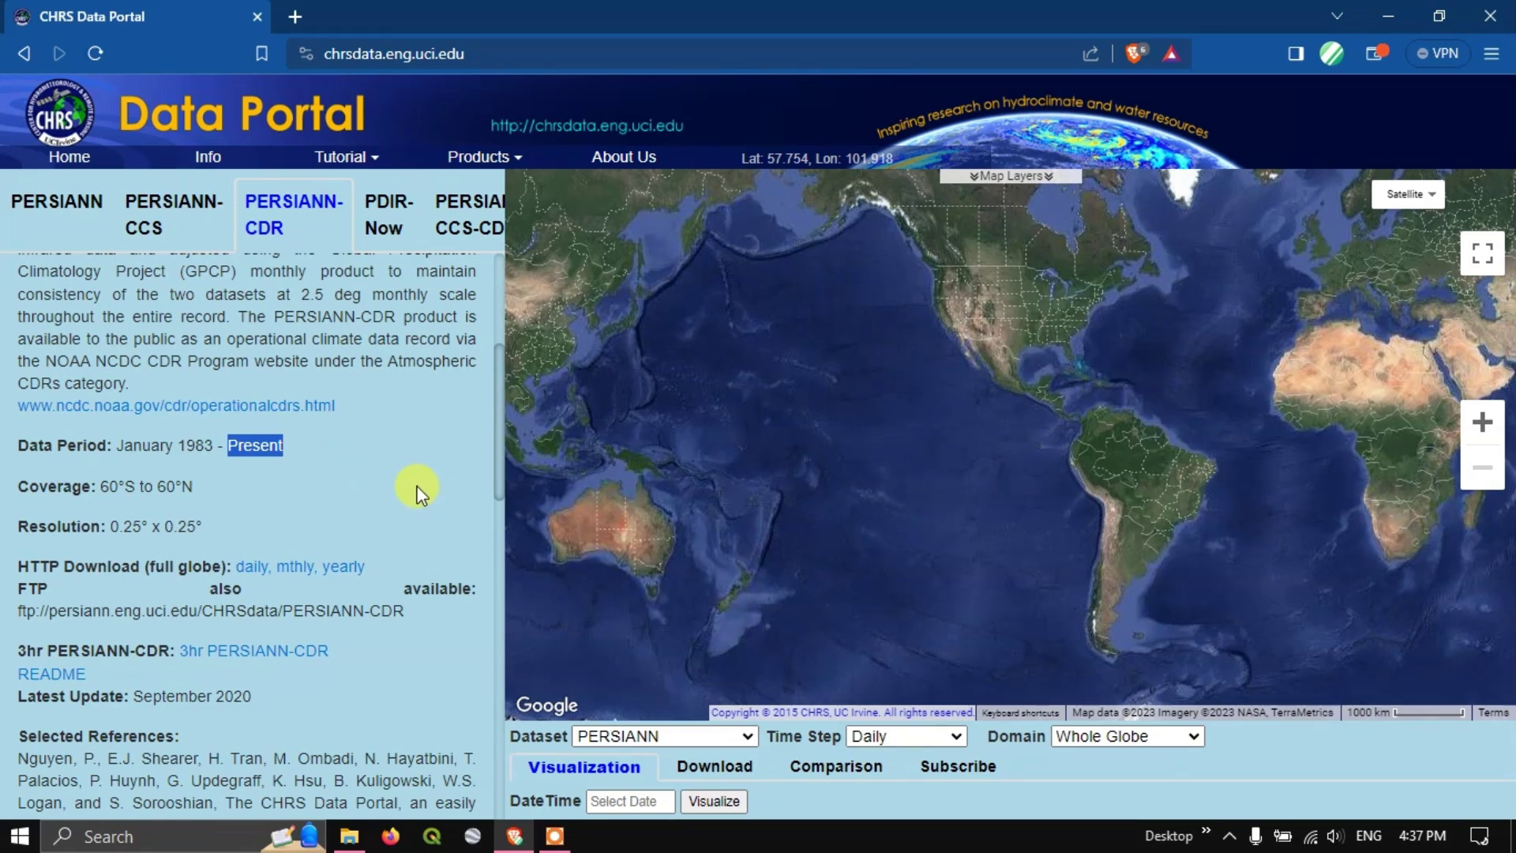
{"action": "scroll", "coordinate": [416, 490], "scroll_direction": "down", "scroll_amount": 1}
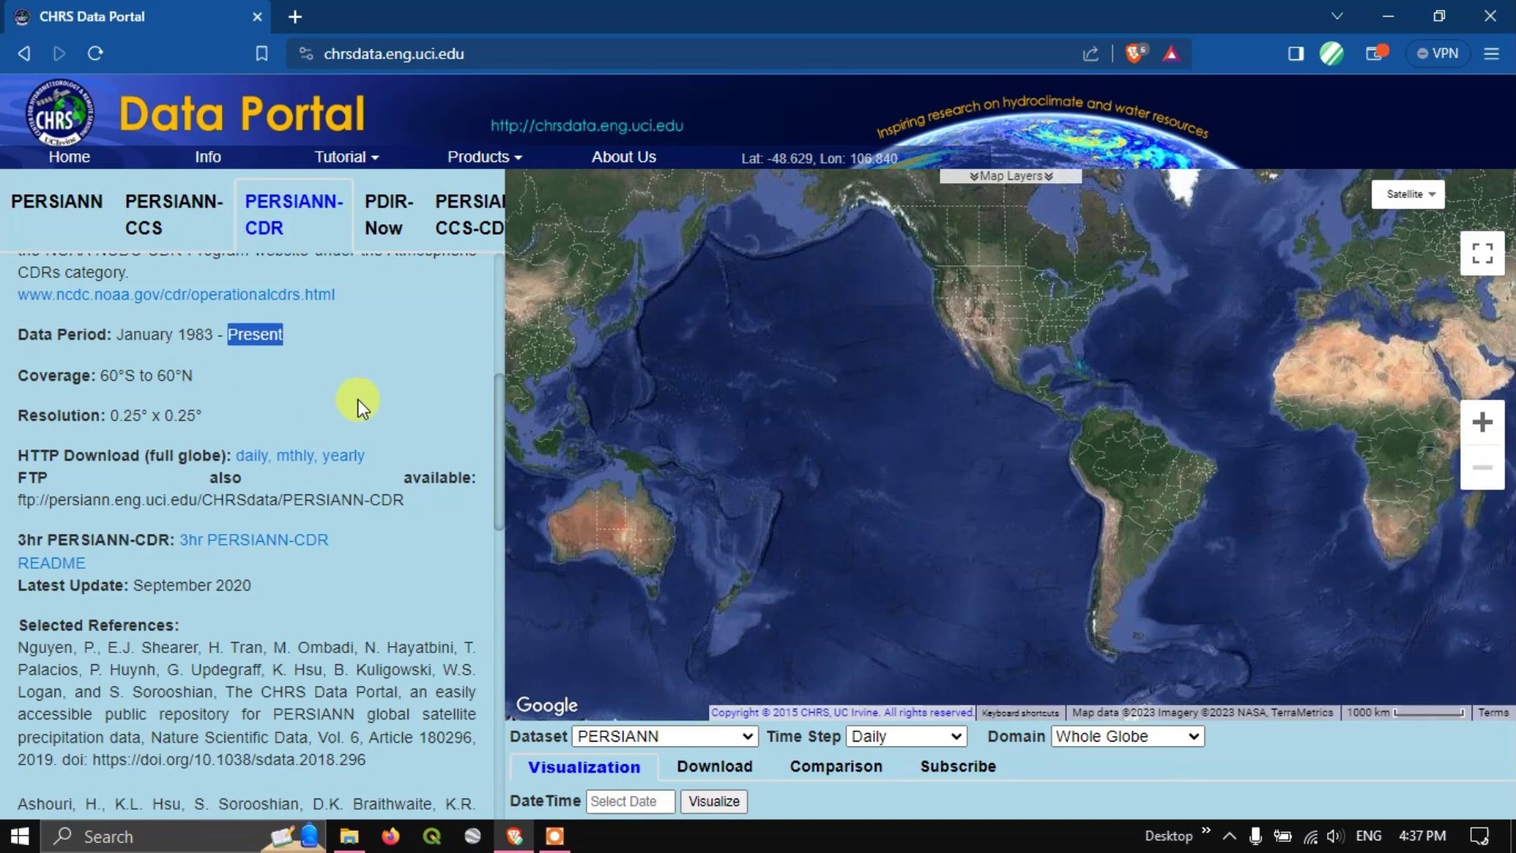
{"action": "scroll", "coordinate": [272, 472], "scroll_direction": "down", "scroll_amount": 1}
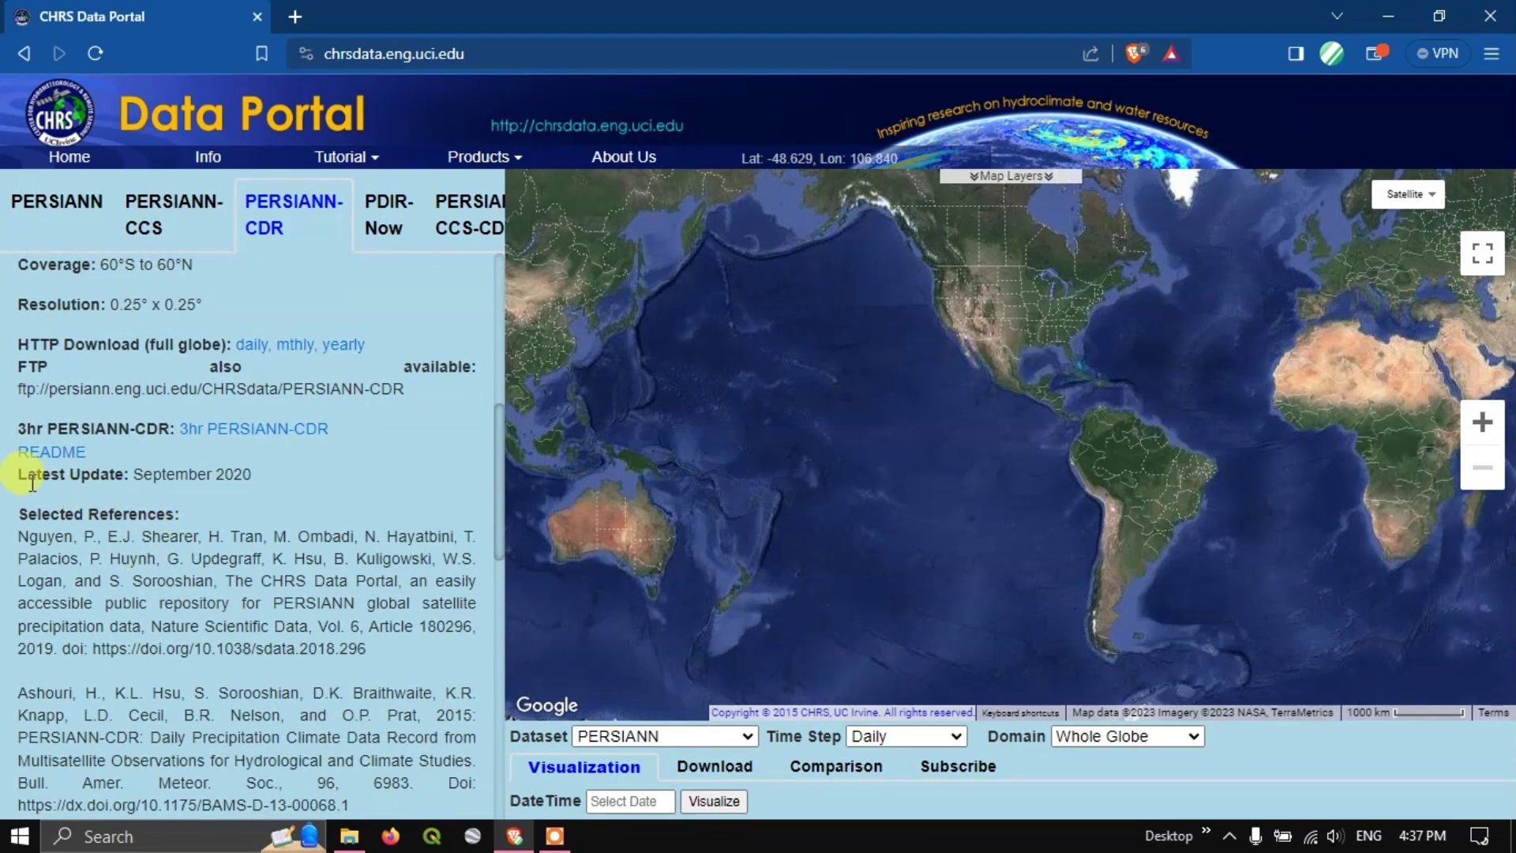
{"action": "left_click_drag", "start_coordinate": [17, 474], "coordinate": [304, 491]}
{"action": "left_click", "coordinate": [371, 495]}
{"action": "scroll", "coordinate": [371, 495], "scroll_direction": "up", "scroll_amount": 5}
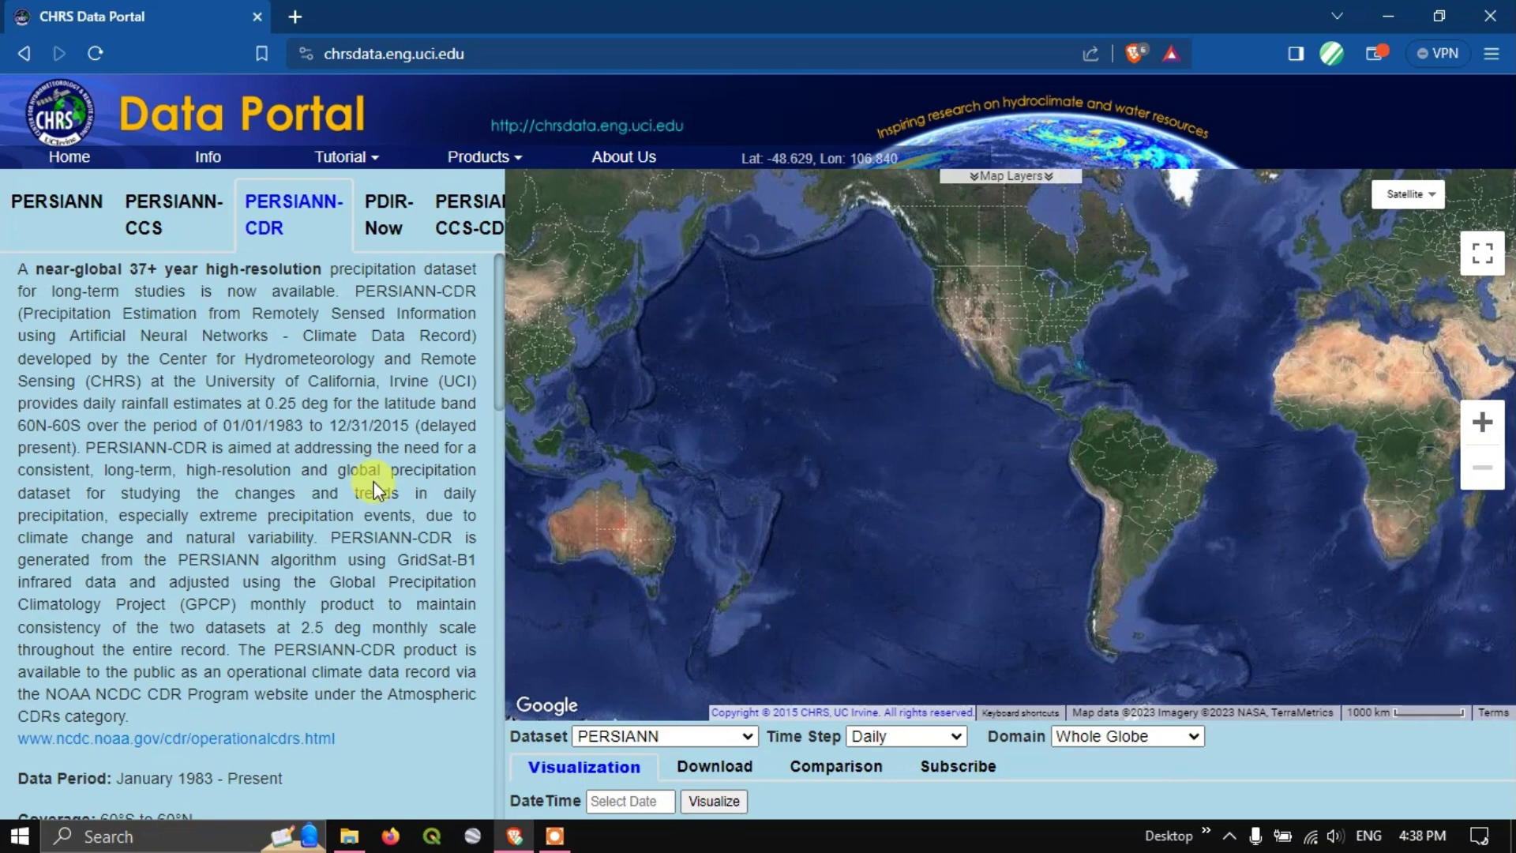
- Show PDIR-Now and highlight its full product name and global high resolution phrase
{"action": "left_click", "coordinate": [385, 212]}
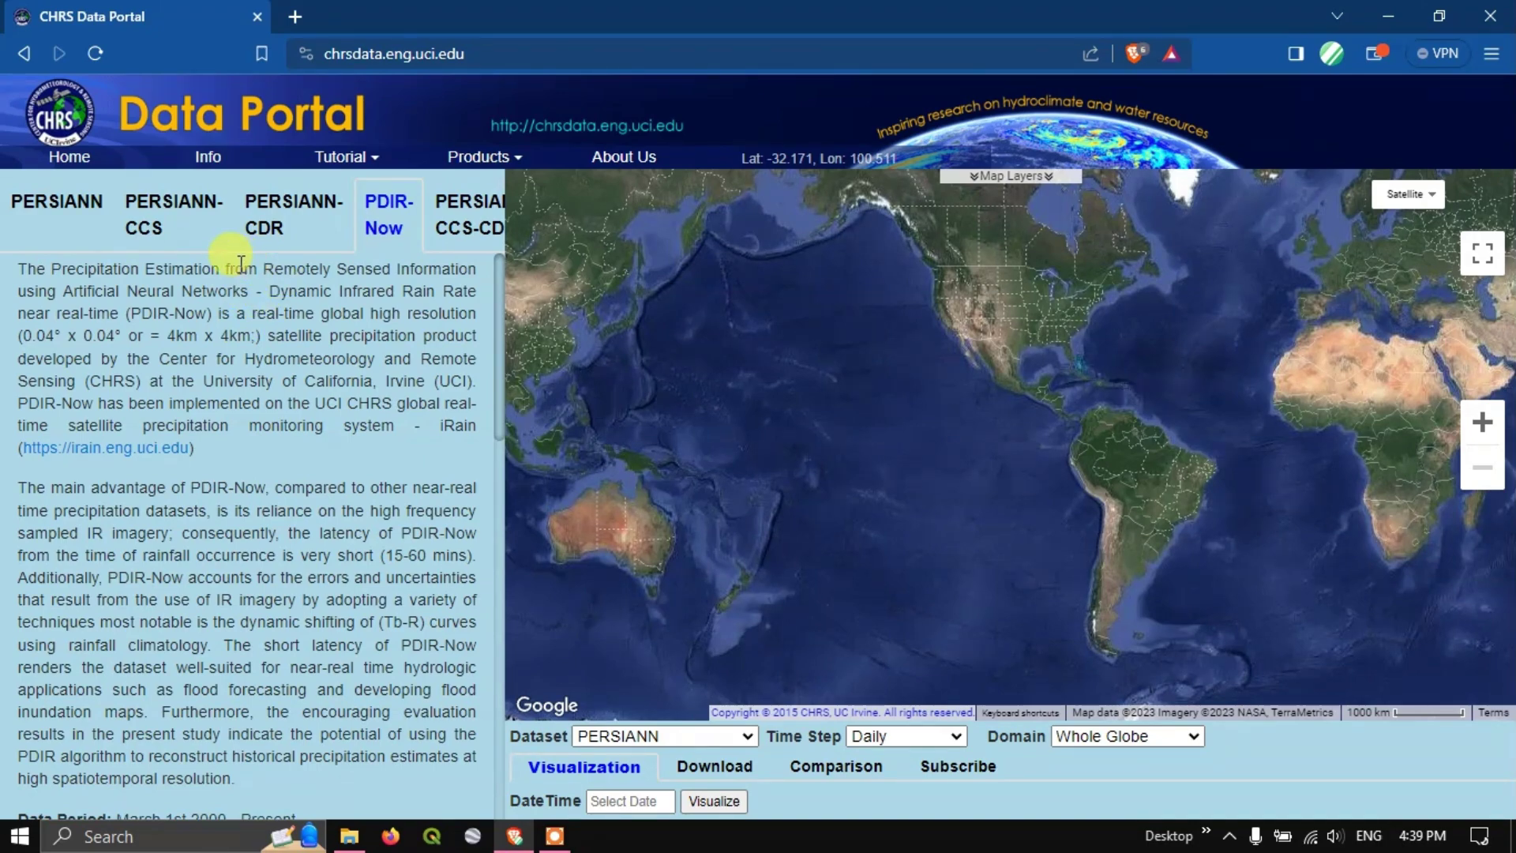
{"action": "left_click_drag", "start_coordinate": [53, 270], "coordinate": [224, 319]}
{"action": "left_click", "coordinate": [273, 289]}
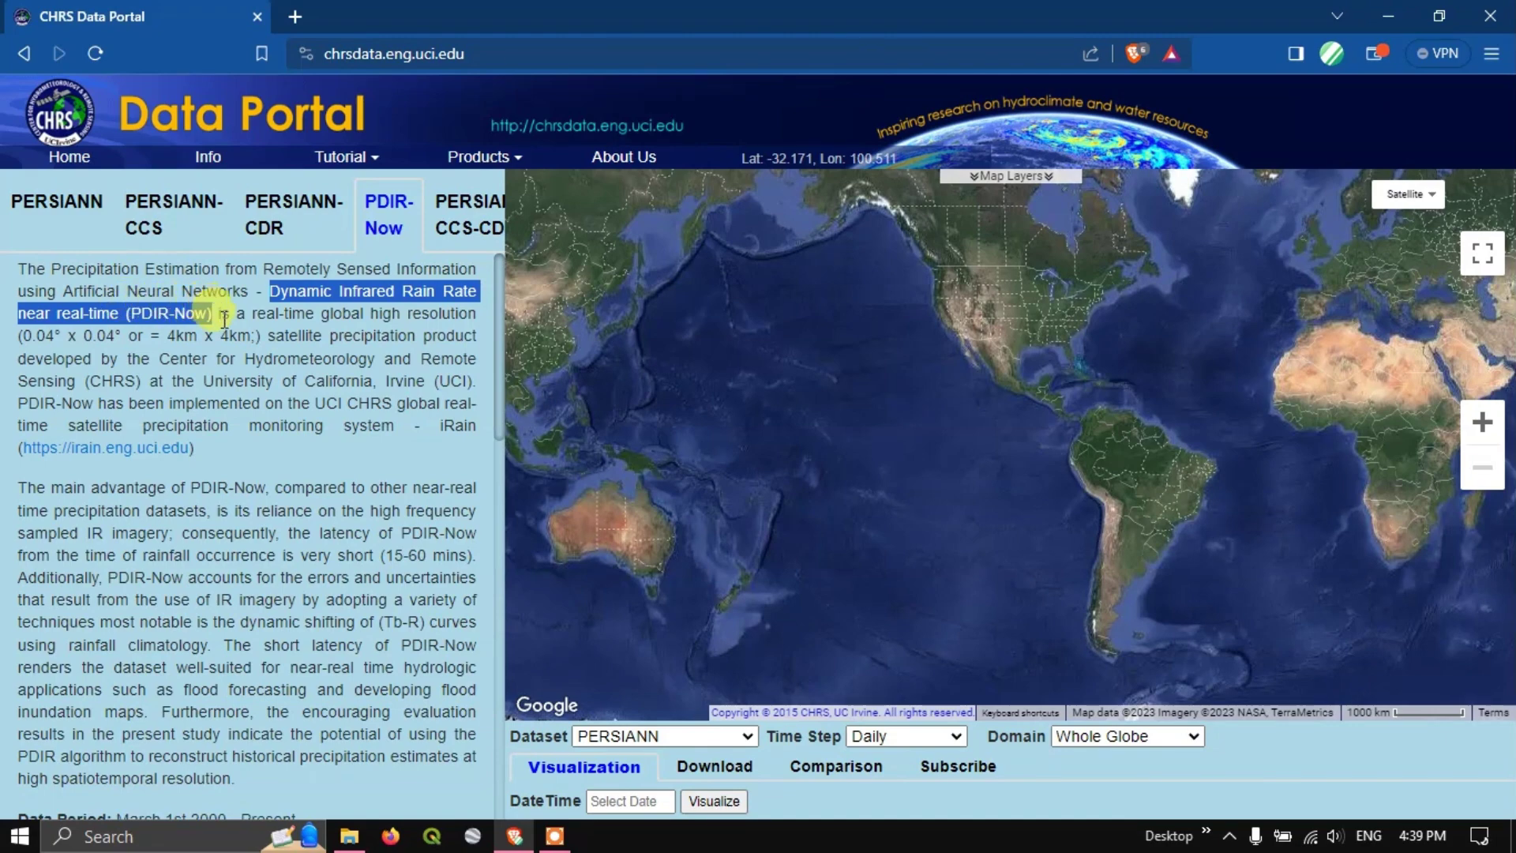
{"action": "left_click", "coordinate": [306, 304]}
{"action": "left_click_drag", "start_coordinate": [321, 312], "coordinate": [259, 337]}
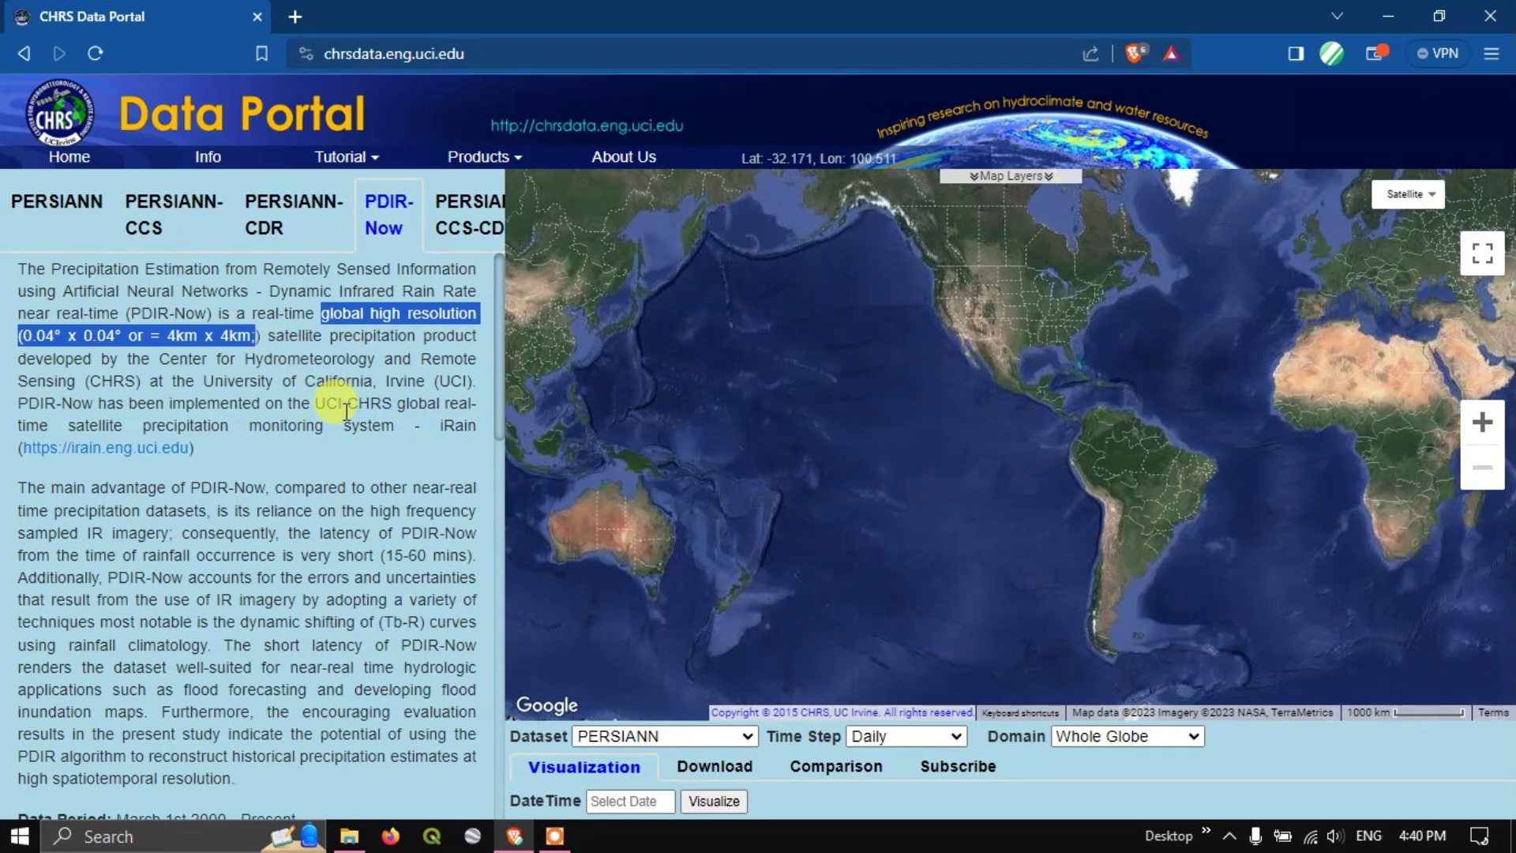
- Highlight the sentence describing PDIR-Now's main advantage
{"action": "scroll", "coordinate": [346, 410], "scroll_direction": "down", "scroll_amount": 1}
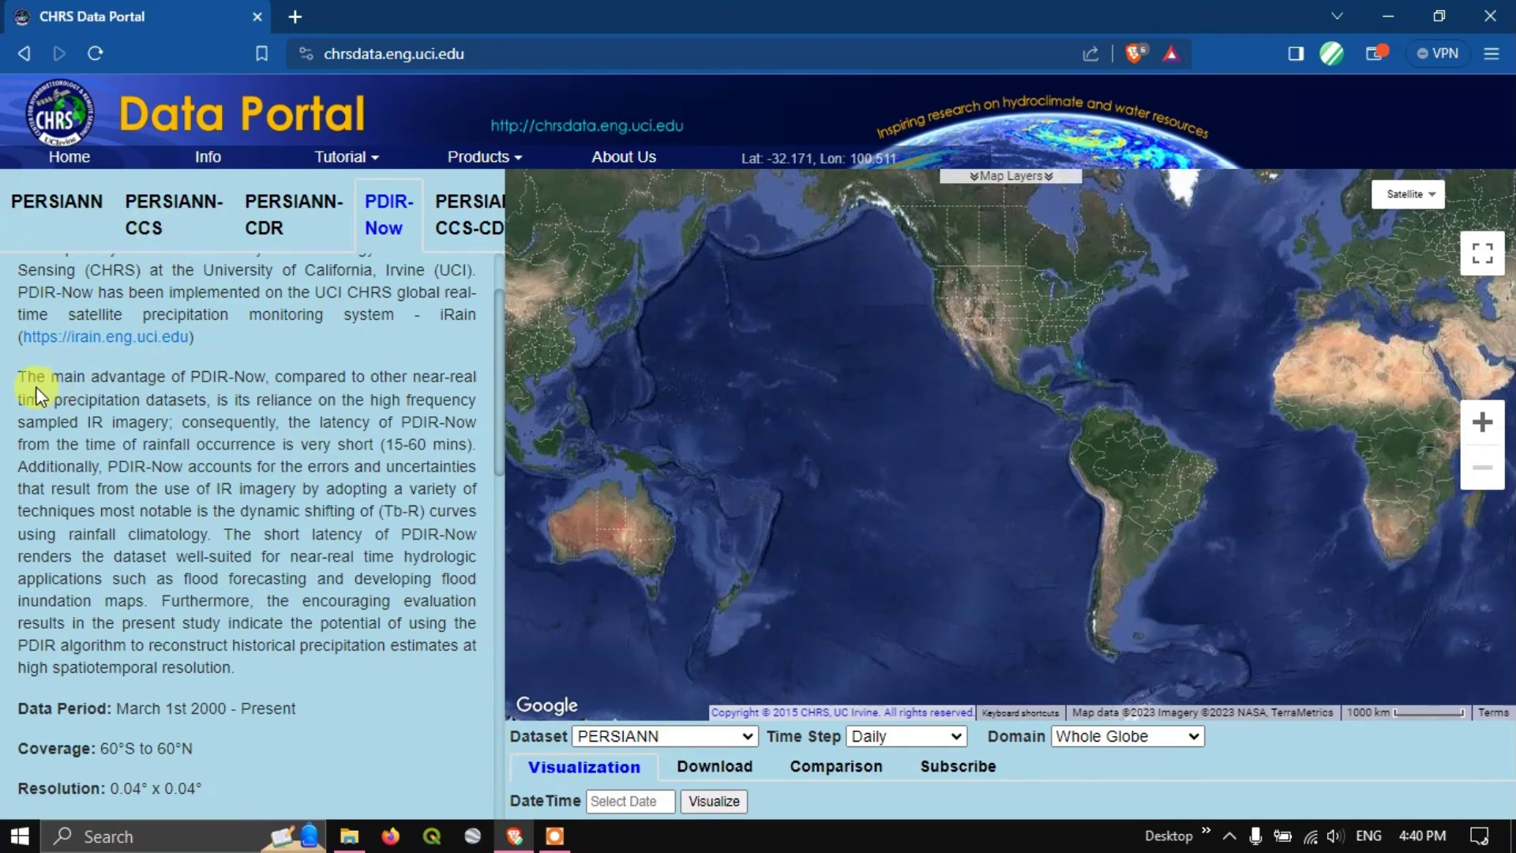
{"action": "left_click_drag", "start_coordinate": [14, 379], "coordinate": [162, 399]}
{"action": "left_click_drag", "start_coordinate": [221, 394], "coordinate": [169, 425]}
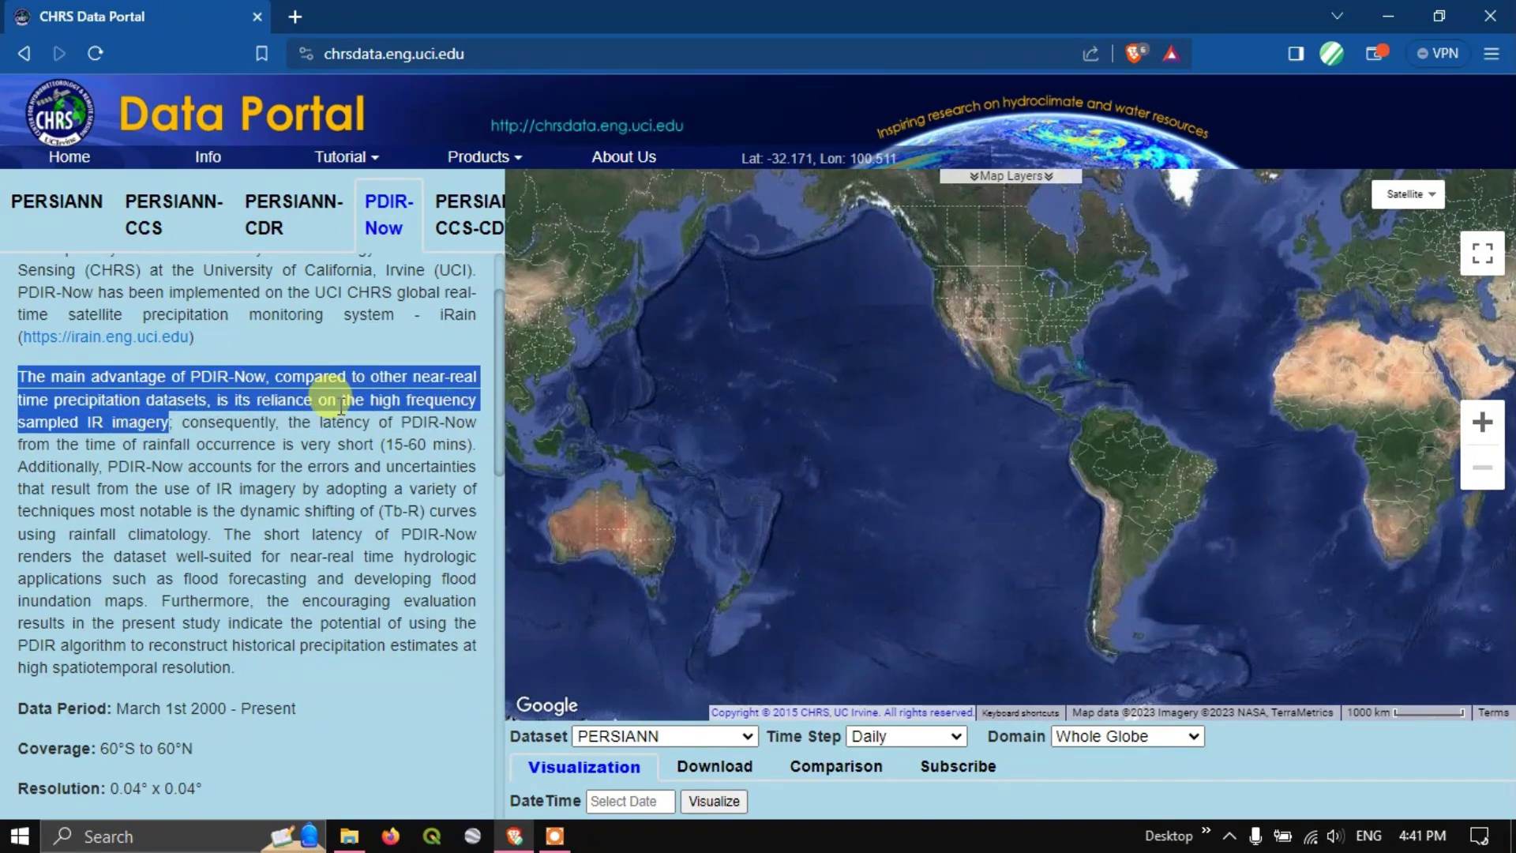
{"action": "left_click_drag", "start_coordinate": [378, 398], "coordinate": [171, 421]}
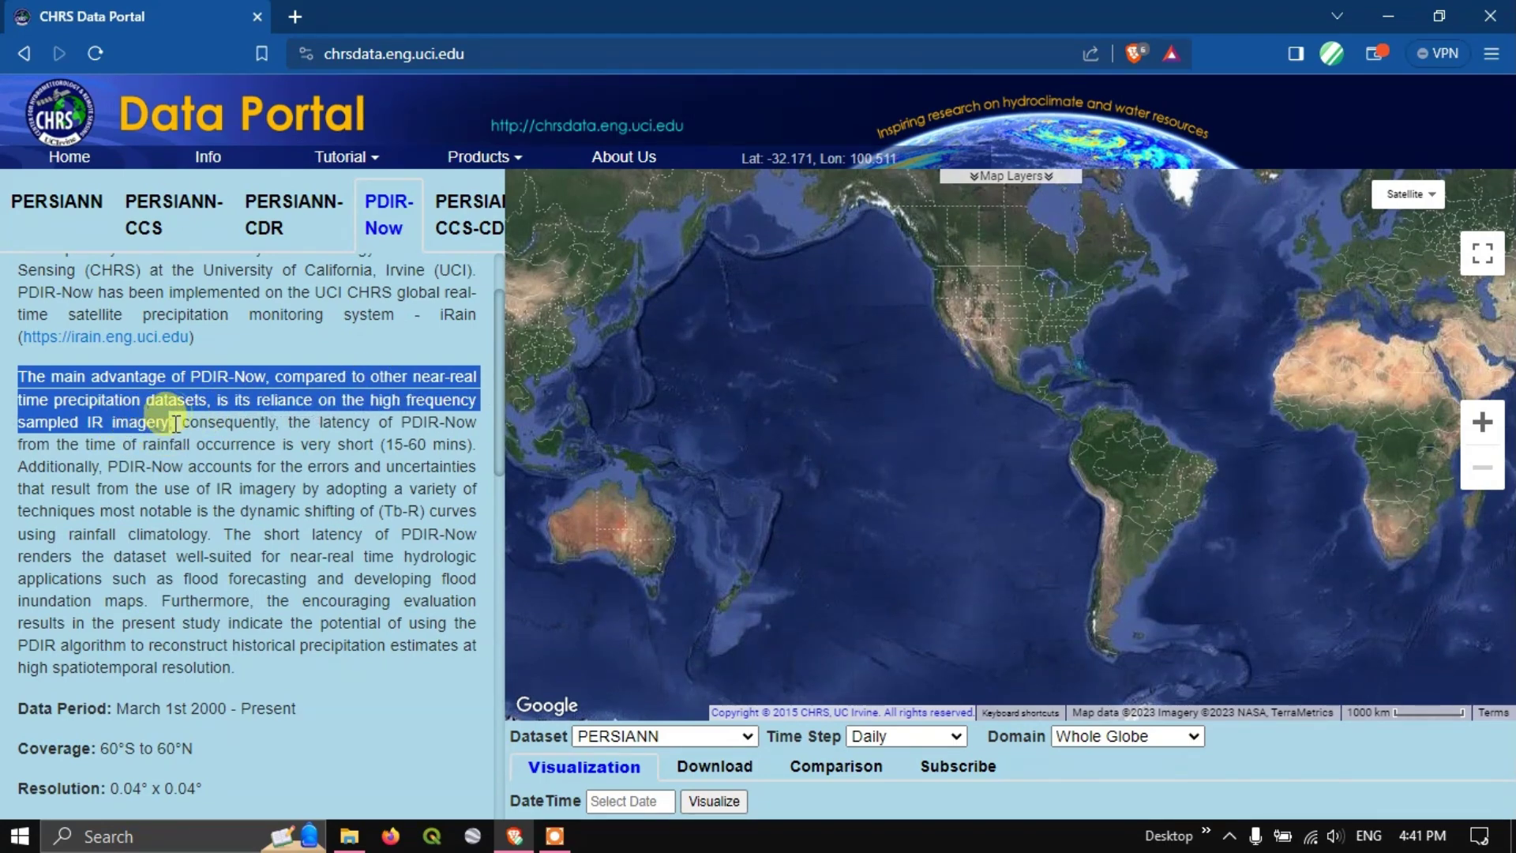
{"action": "left_click", "coordinate": [190, 417]}
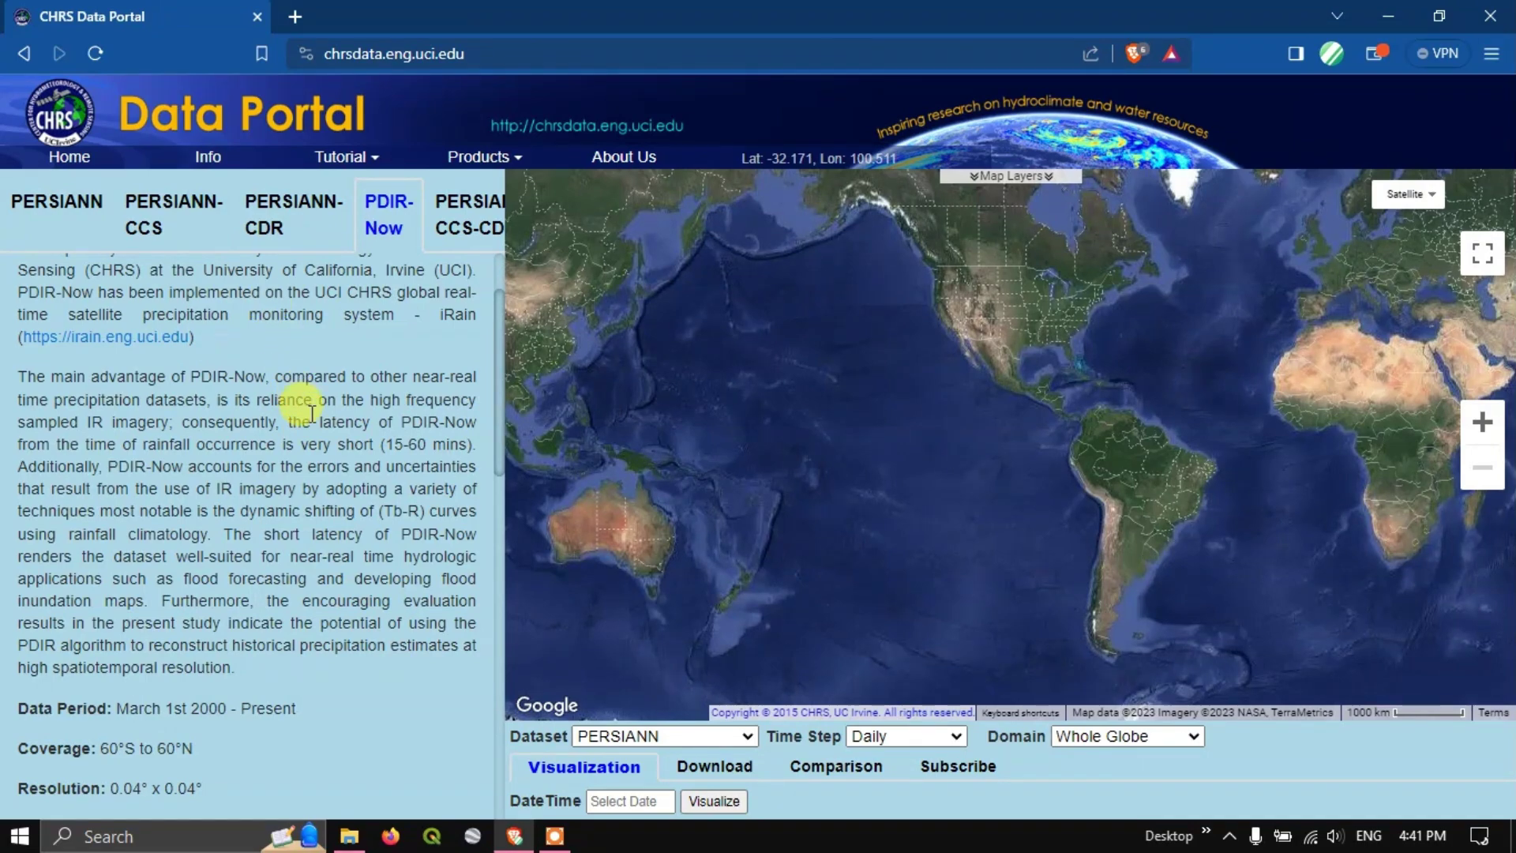
{"action": "scroll", "coordinate": [312, 413], "scroll_direction": "down", "scroll_amount": 3}
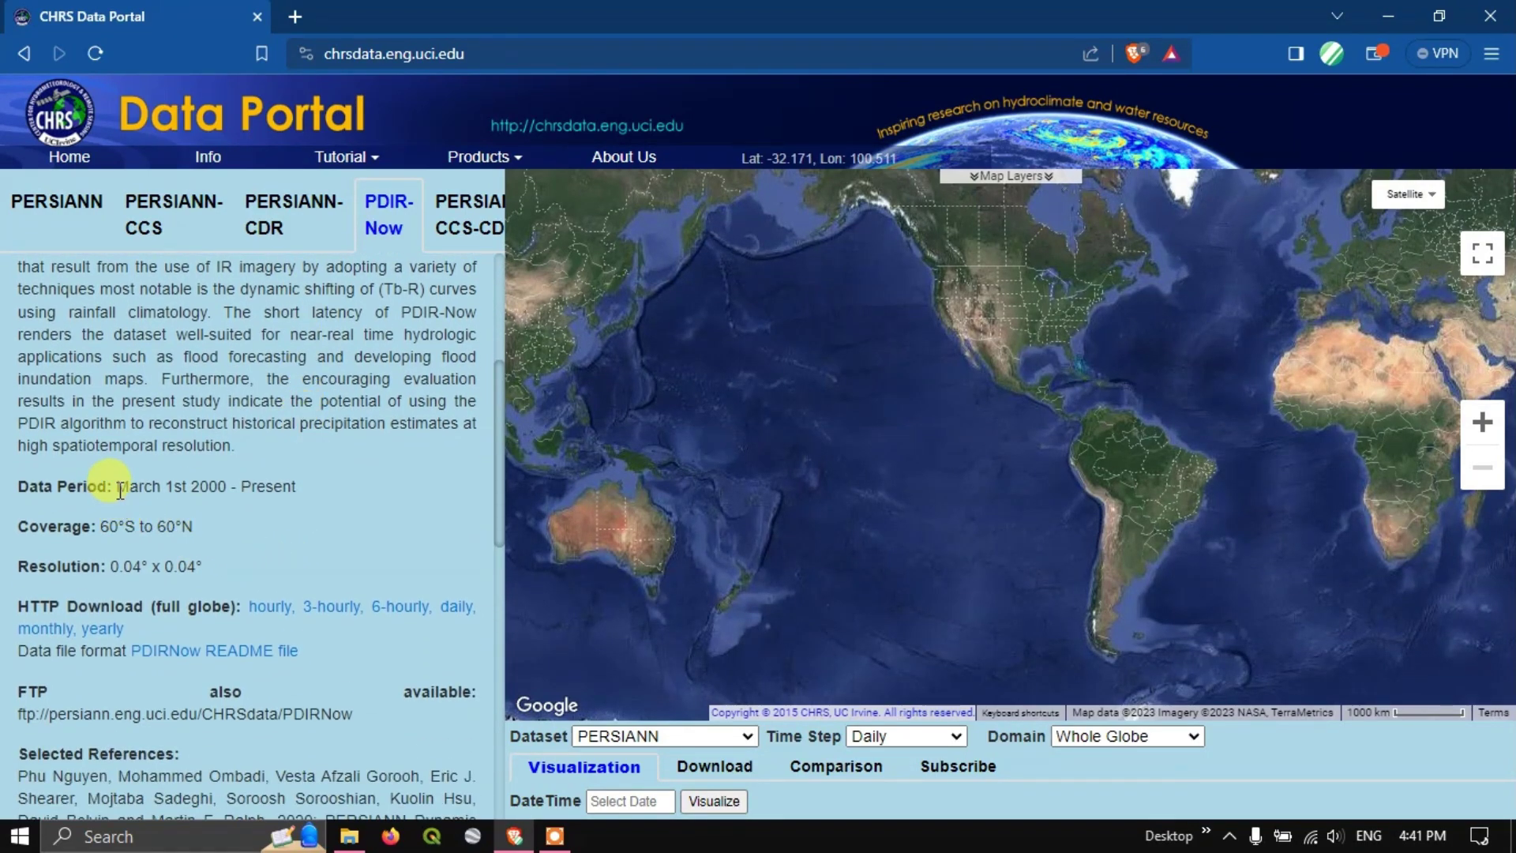
{"action": "left_click_drag", "start_coordinate": [117, 487], "coordinate": [300, 483]}
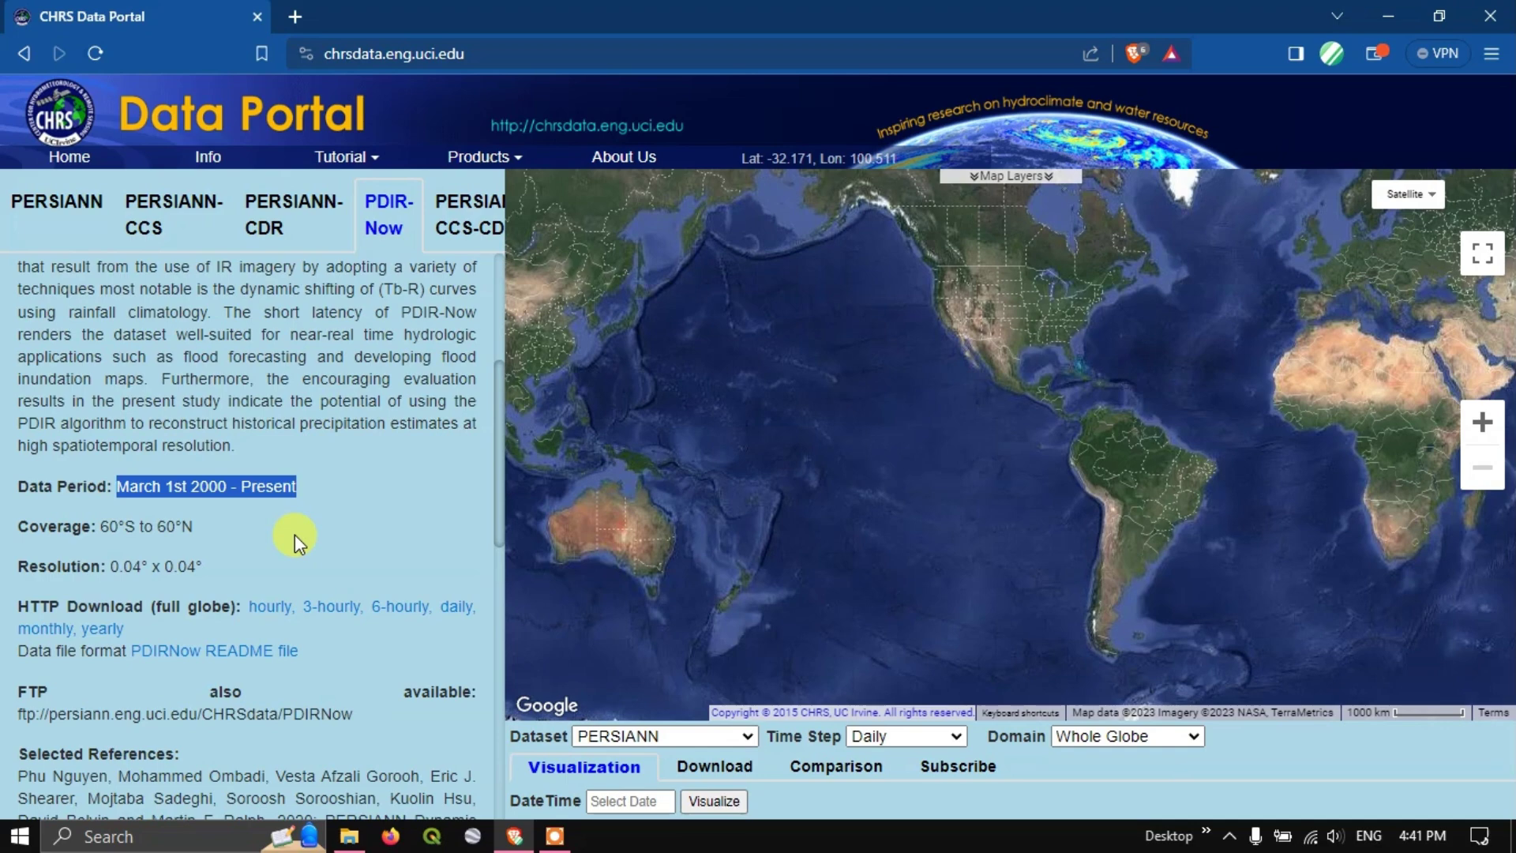
{"action": "left_click", "coordinate": [114, 566]}
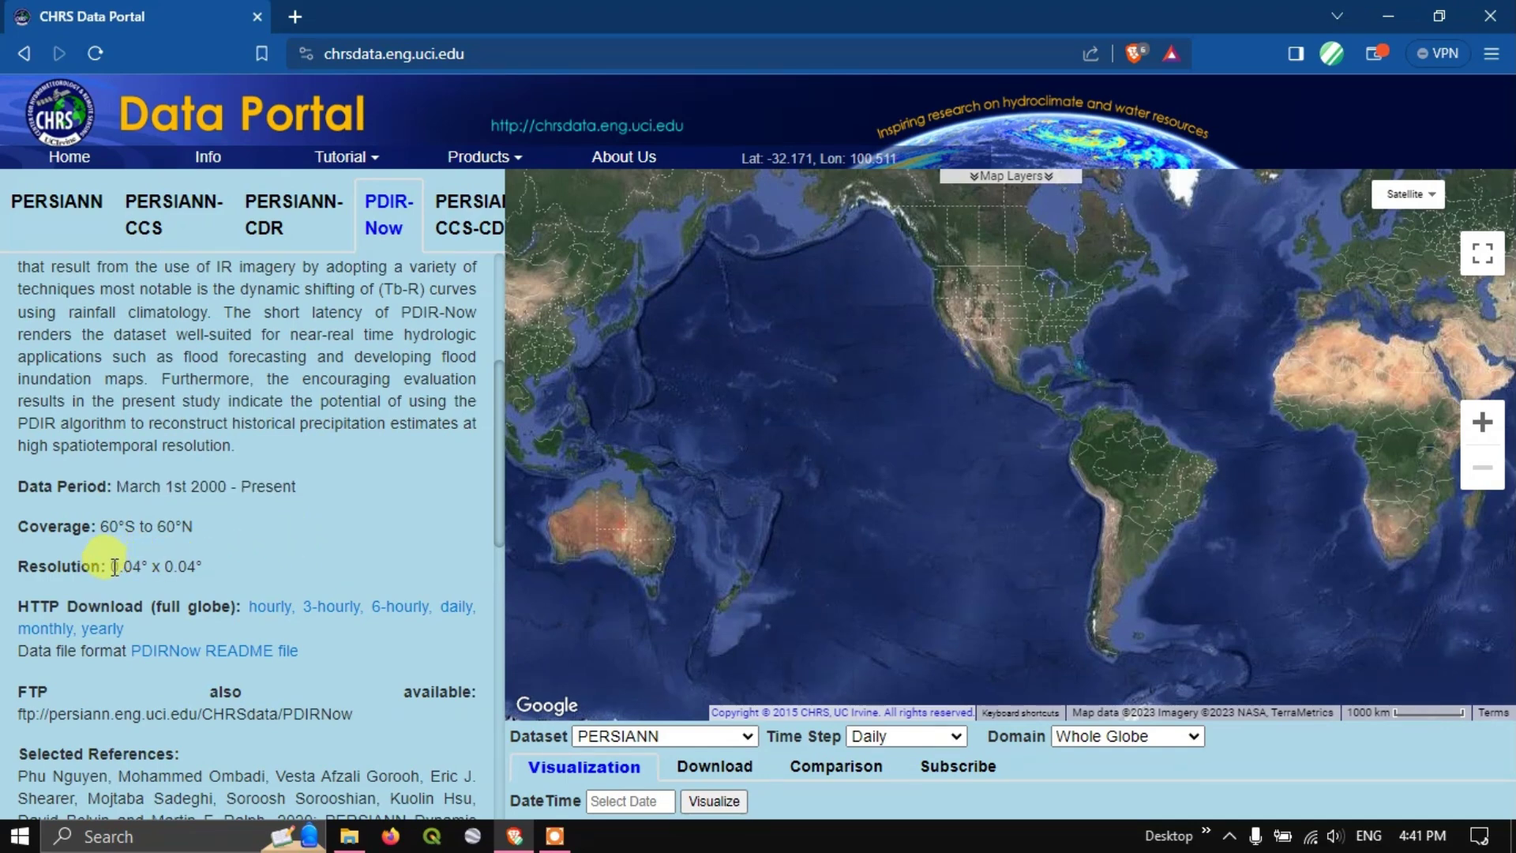
{"action": "left_click_drag", "start_coordinate": [115, 566], "coordinate": [211, 568]}
{"action": "left_click", "coordinate": [194, 485]}
{"action": "double_click", "coordinate": [194, 485]}
{"action": "left_click_drag", "start_coordinate": [193, 486], "coordinate": [276, 289]}
{"action": "left_click", "coordinate": [303, 532]}
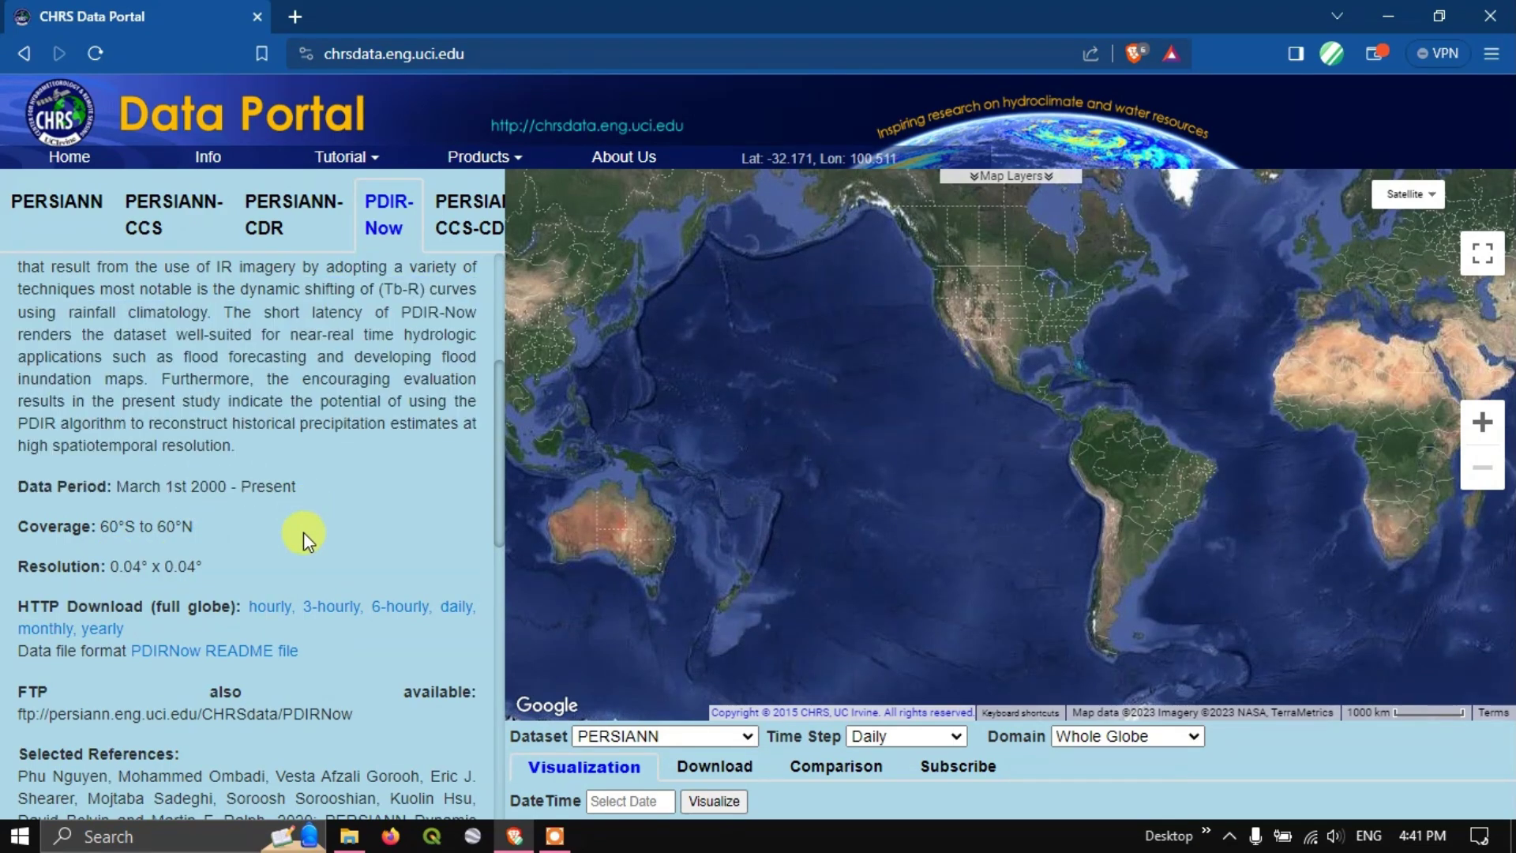
{"action": "scroll", "coordinate": [362, 505], "scroll_direction": "up", "scroll_amount": 4}
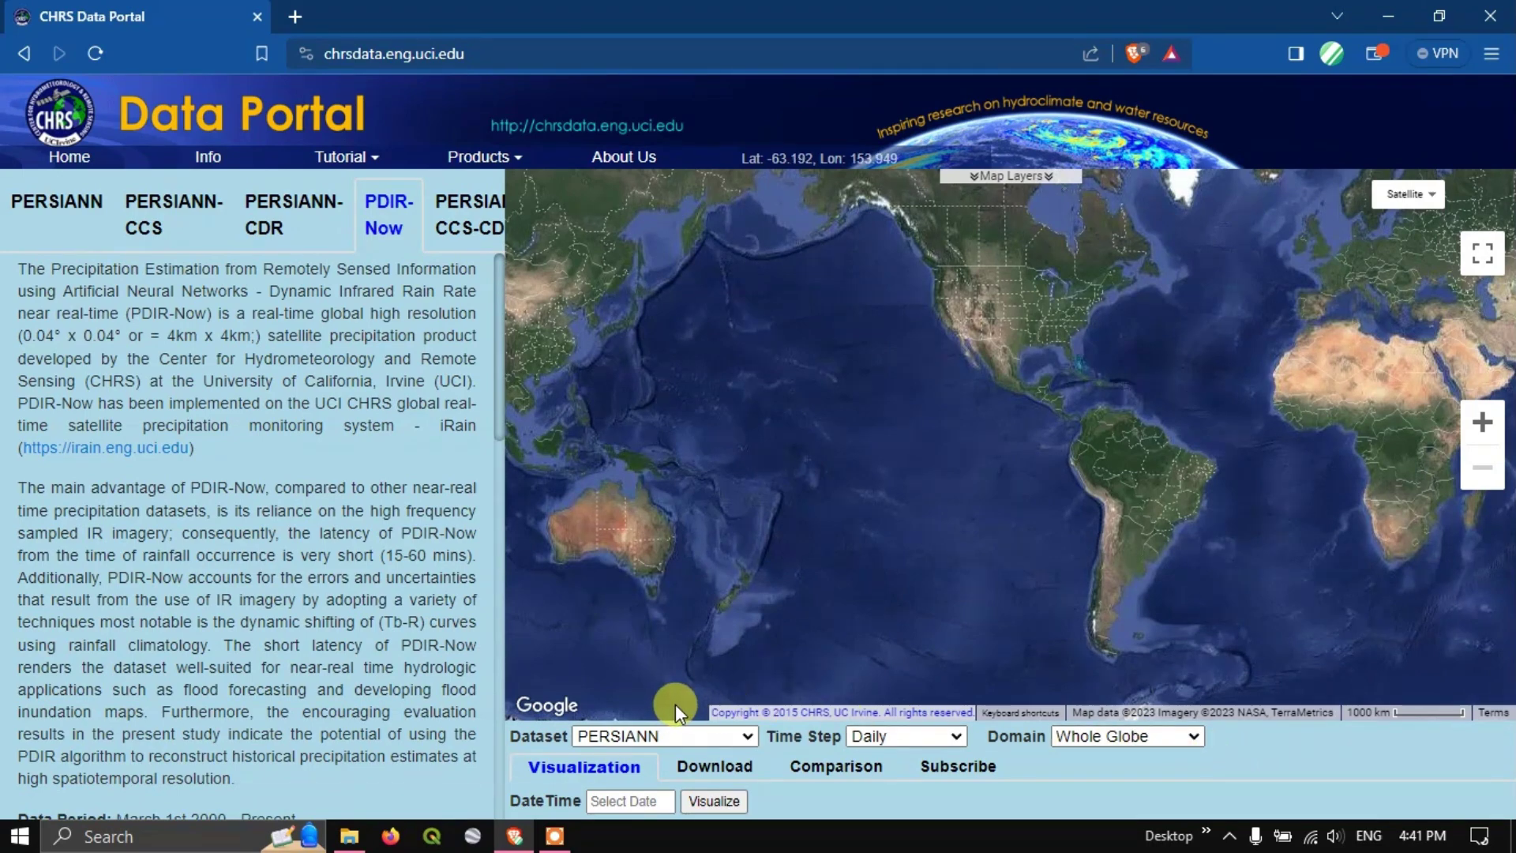
- Choose the PDIR-Now dataset with a Daily time step and open the Domain options
{"action": "left_click", "coordinate": [641, 736]}
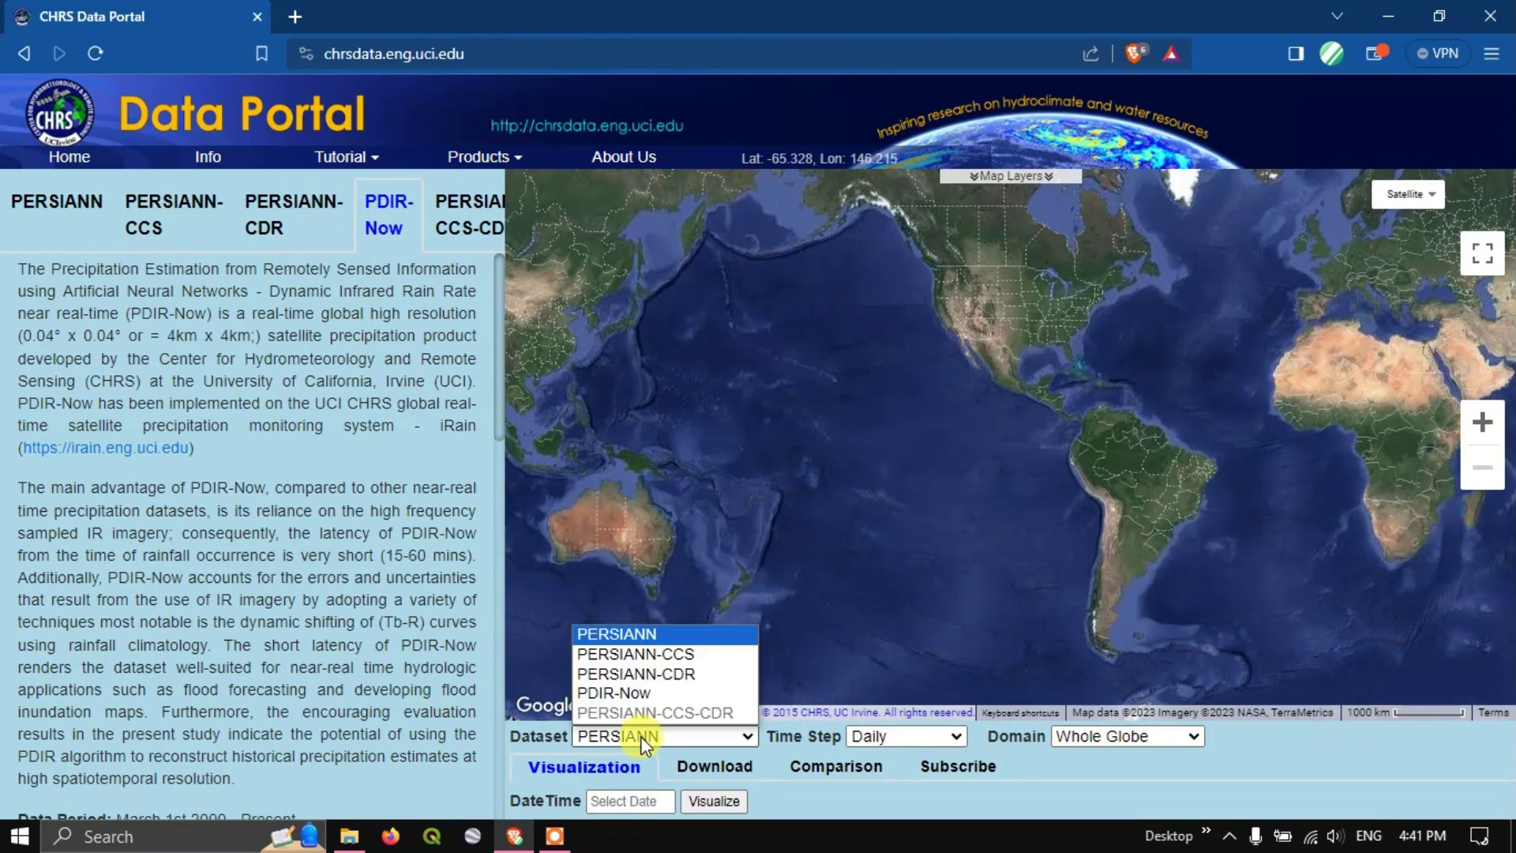
{"action": "left_click", "coordinate": [638, 694]}
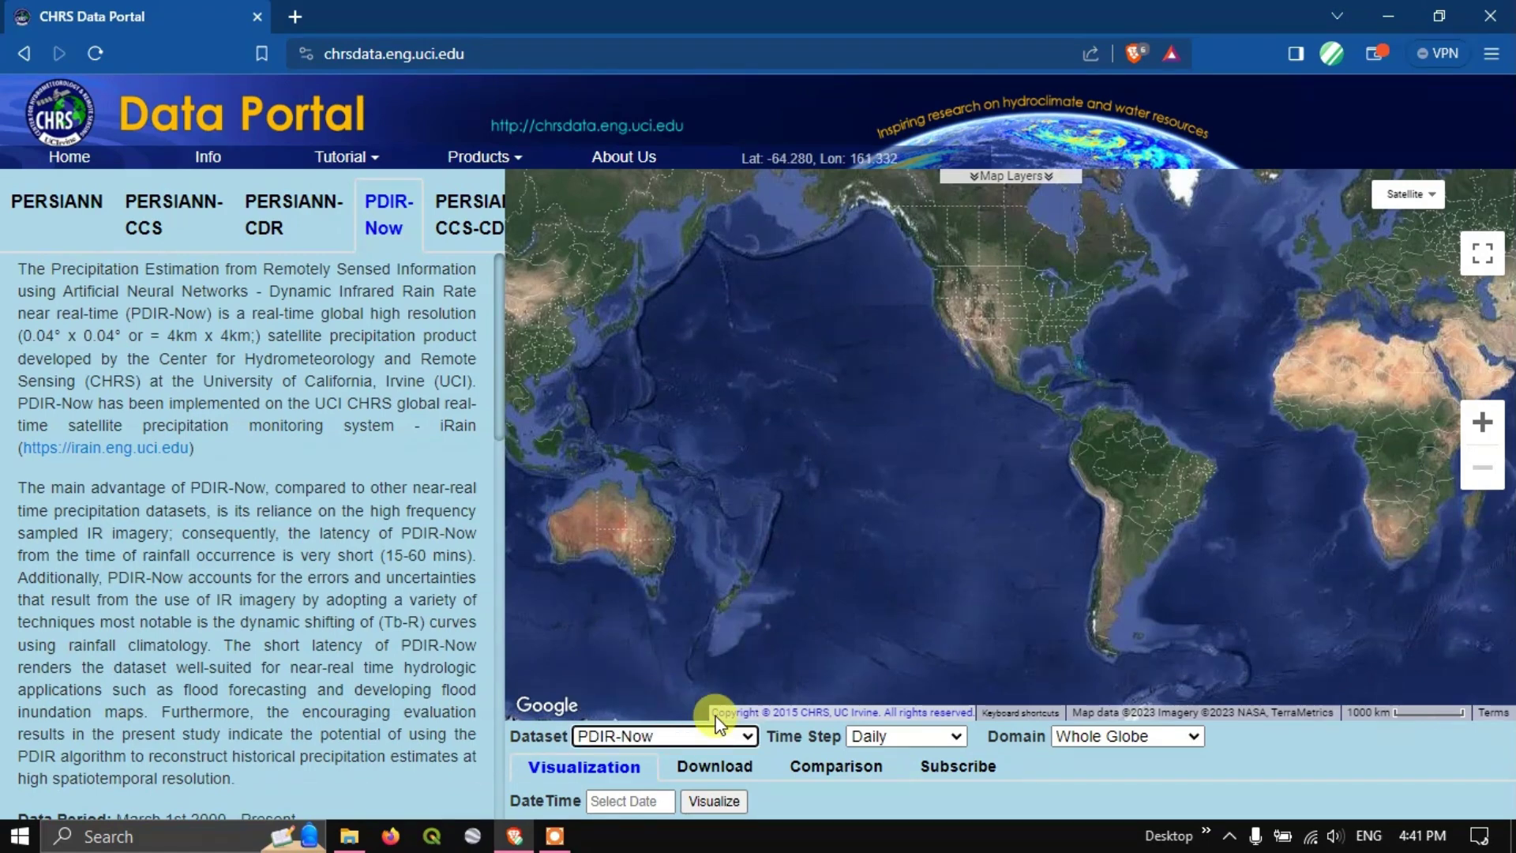
{"action": "scroll", "coordinate": [853, 793], "scroll_direction": "down", "scroll_amount": 1}
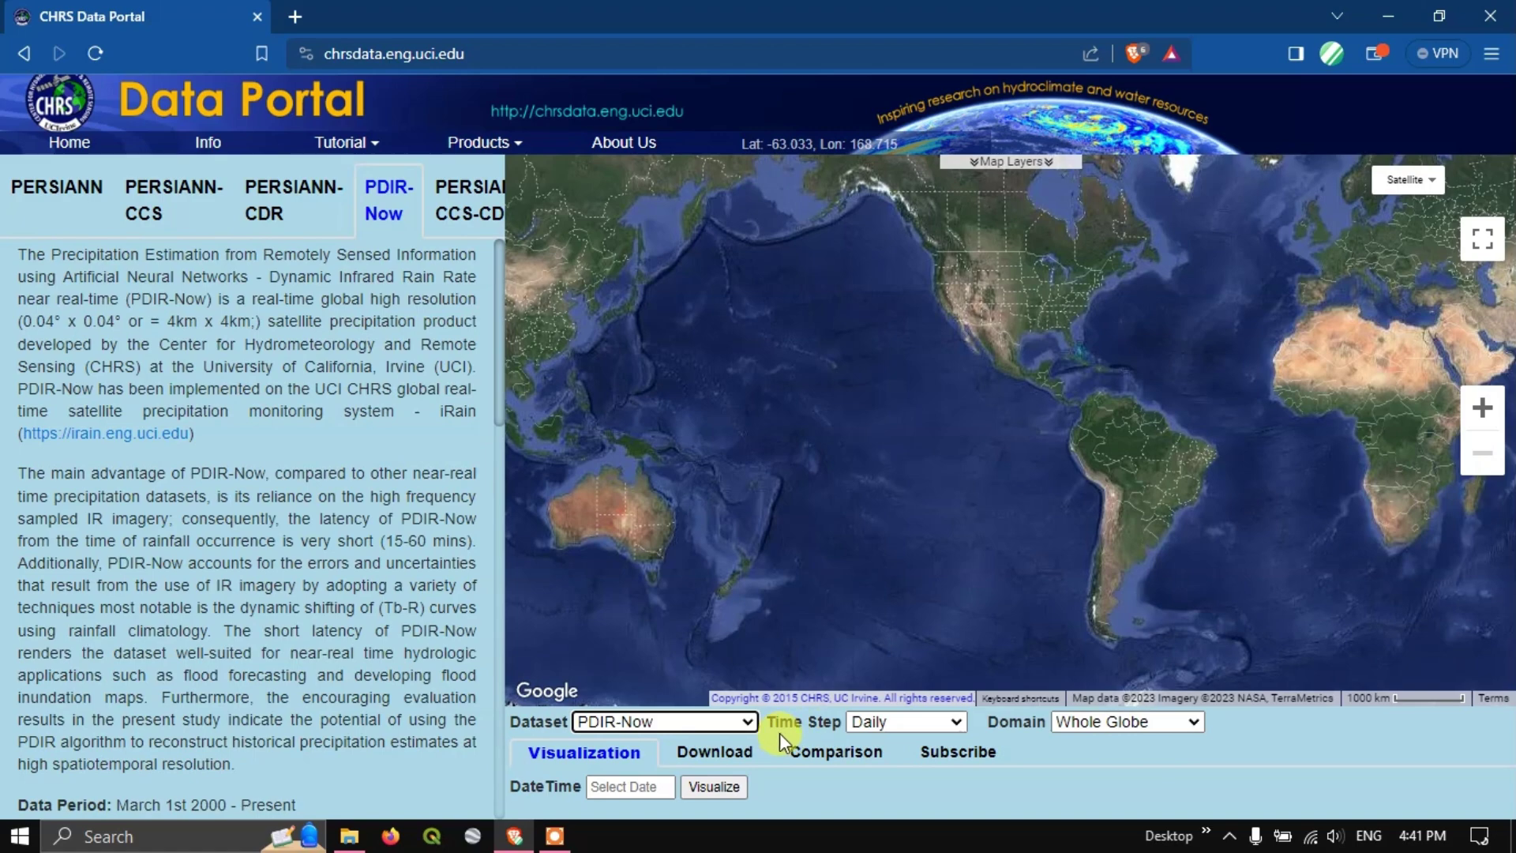
{"action": "left_click", "coordinate": [864, 721]}
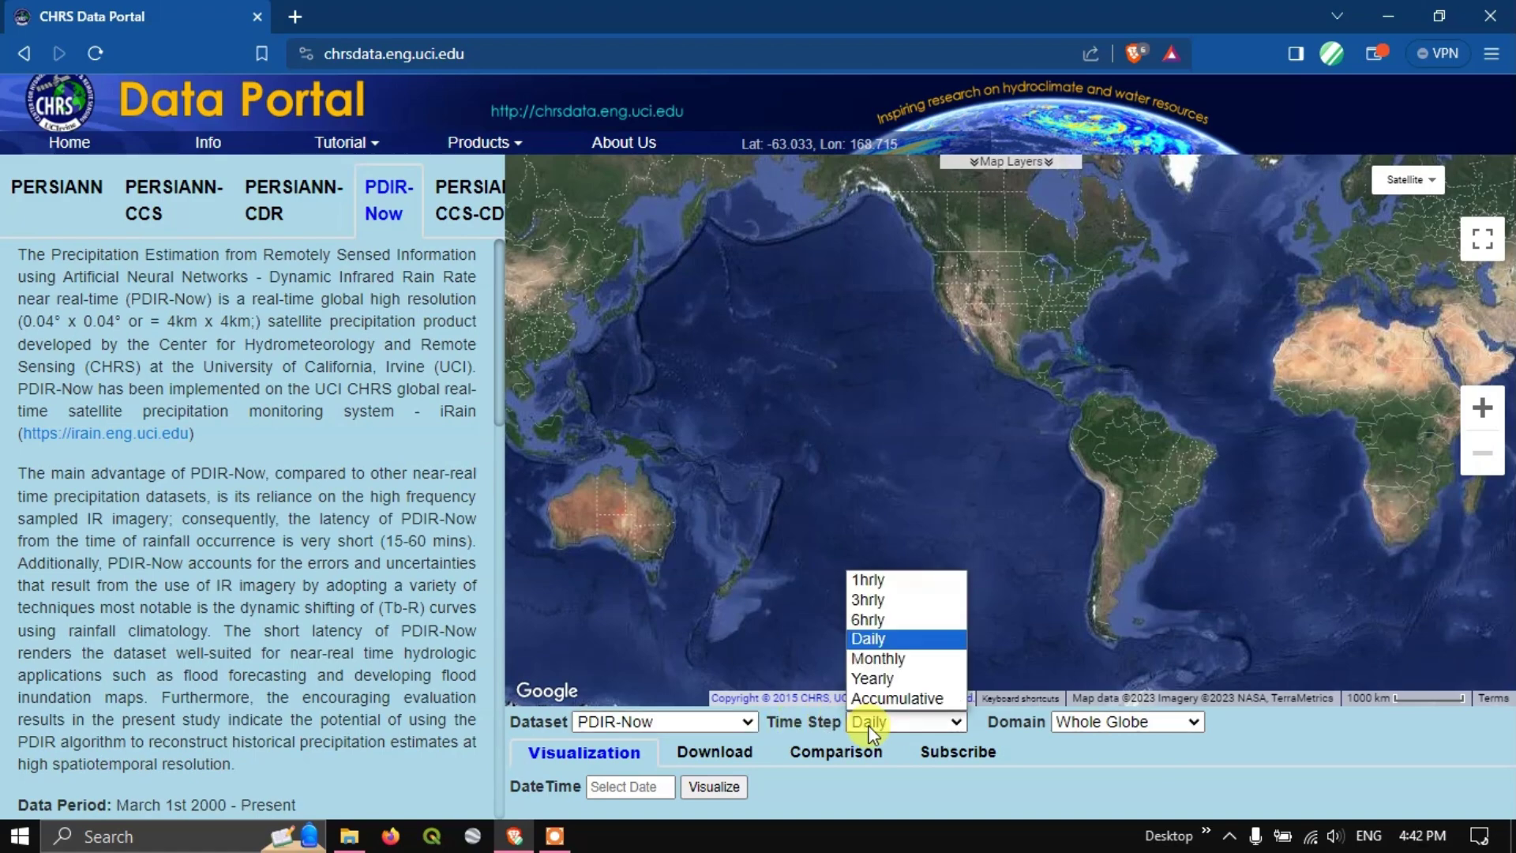
{"action": "left_click", "coordinate": [878, 638]}
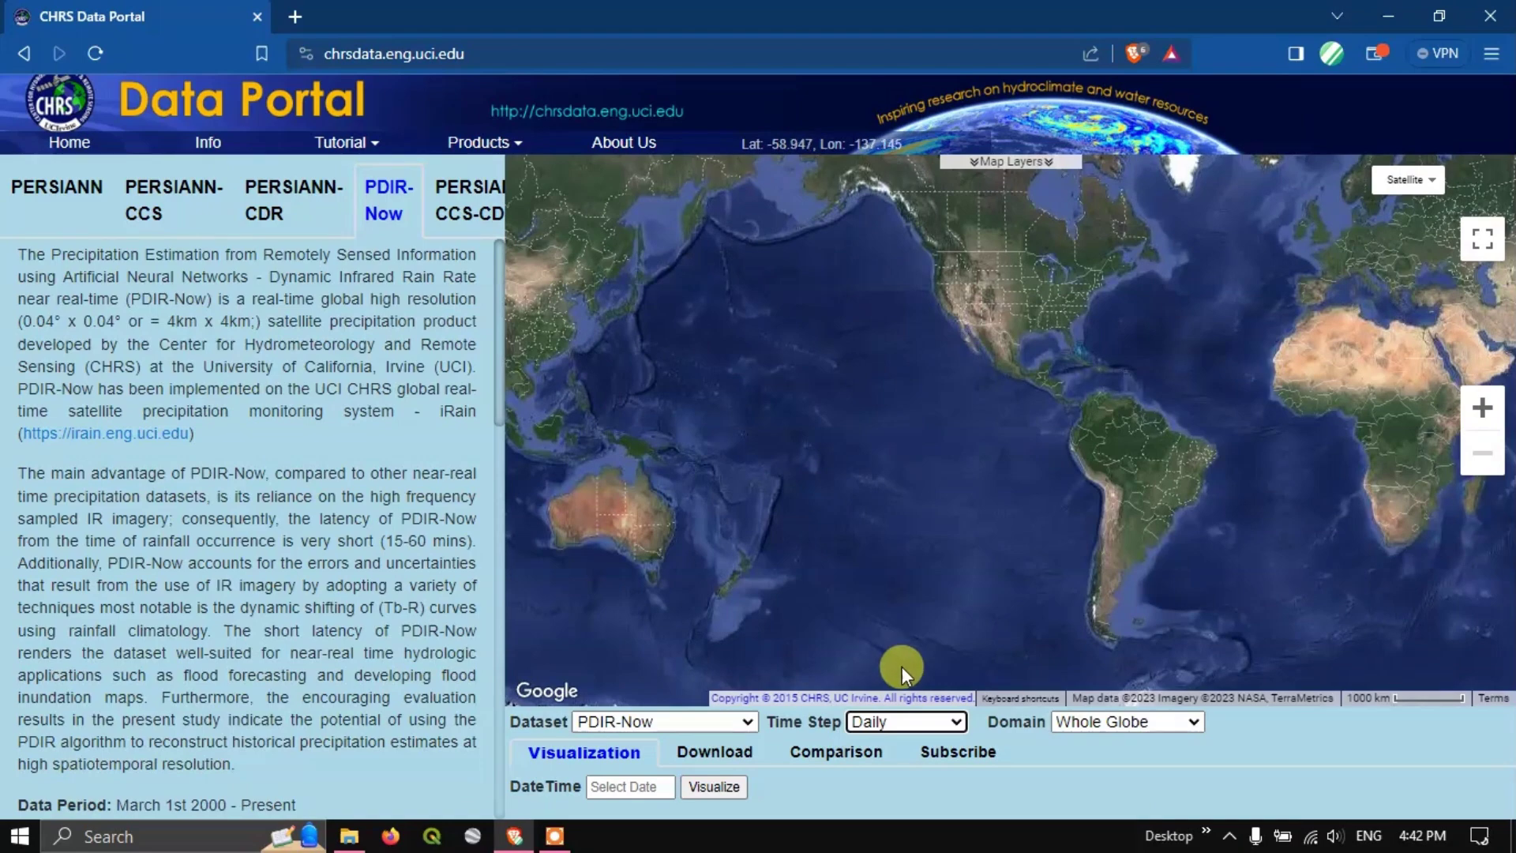
{"action": "left_click", "coordinate": [1093, 722]}
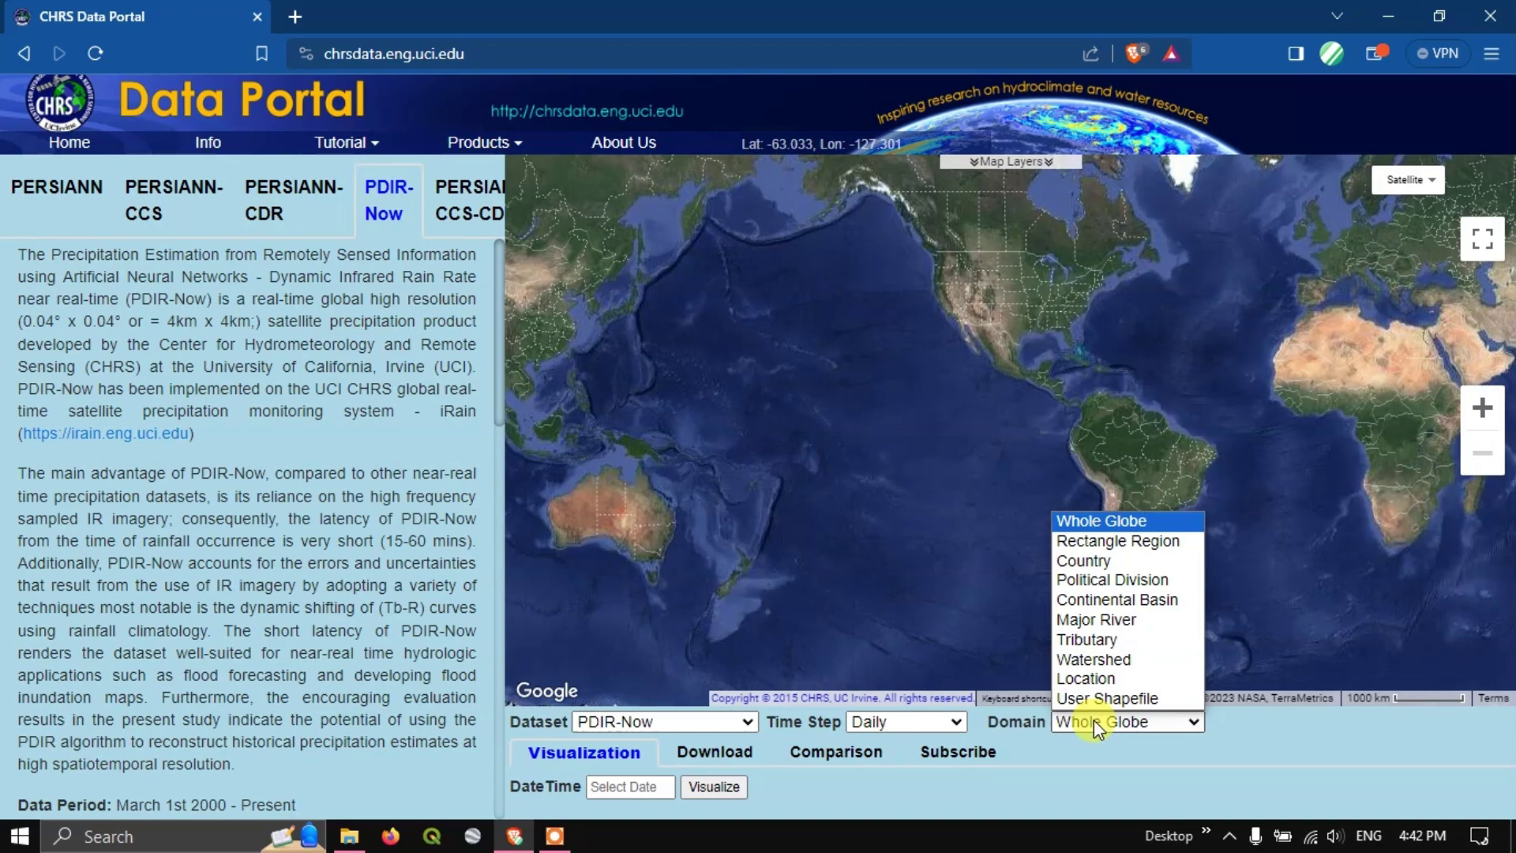
- Set the domain to Country and select India on the map
{"action": "left_click", "coordinate": [1104, 562]}
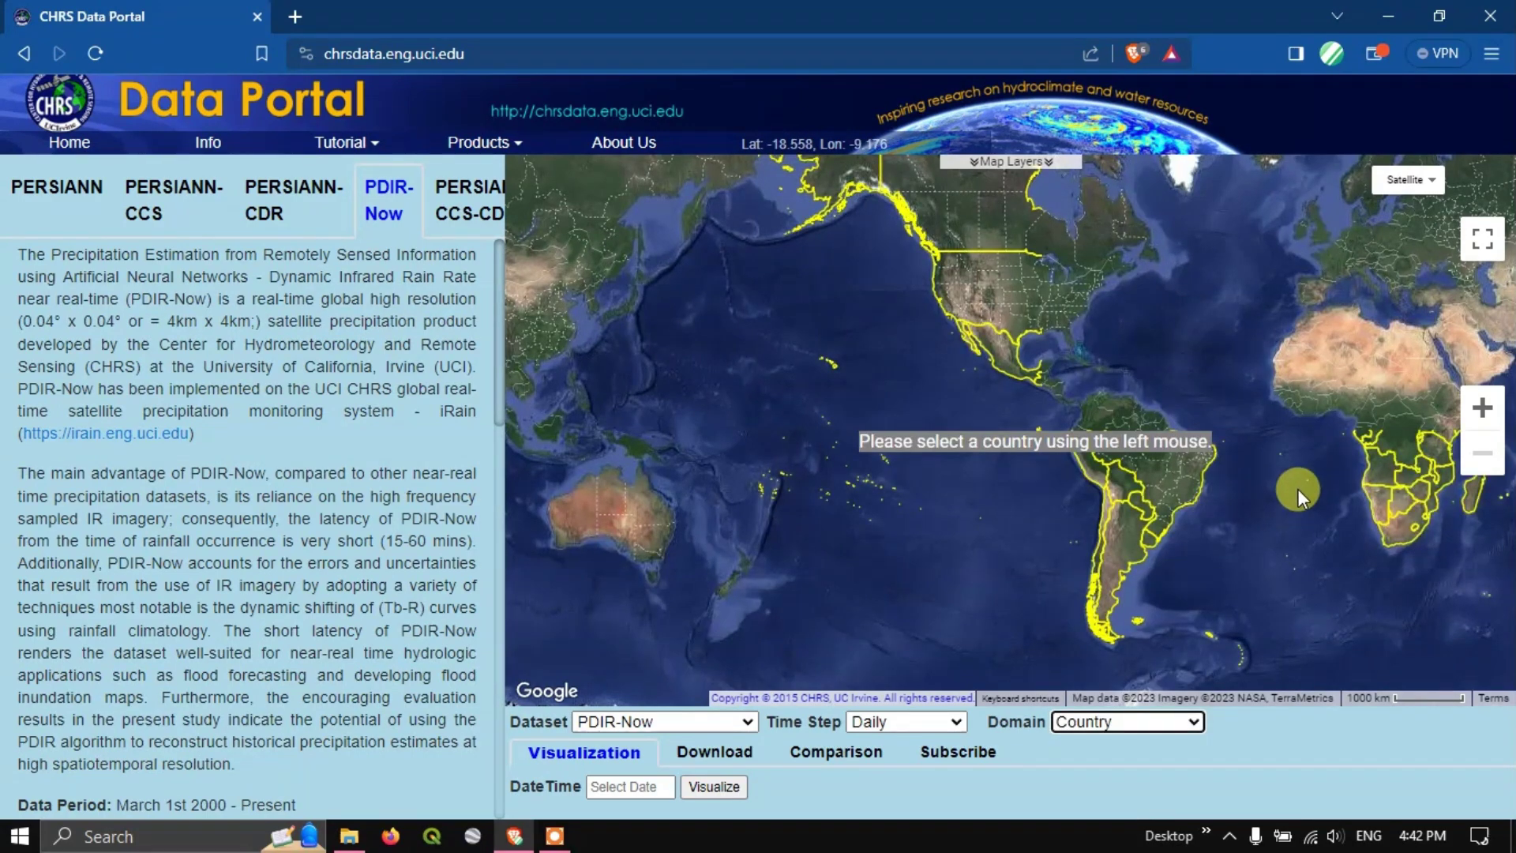
{"action": "left_click", "coordinate": [1188, 311]}
{"action": "left_click_drag", "start_coordinate": [1187, 311], "coordinate": [892, 355]}
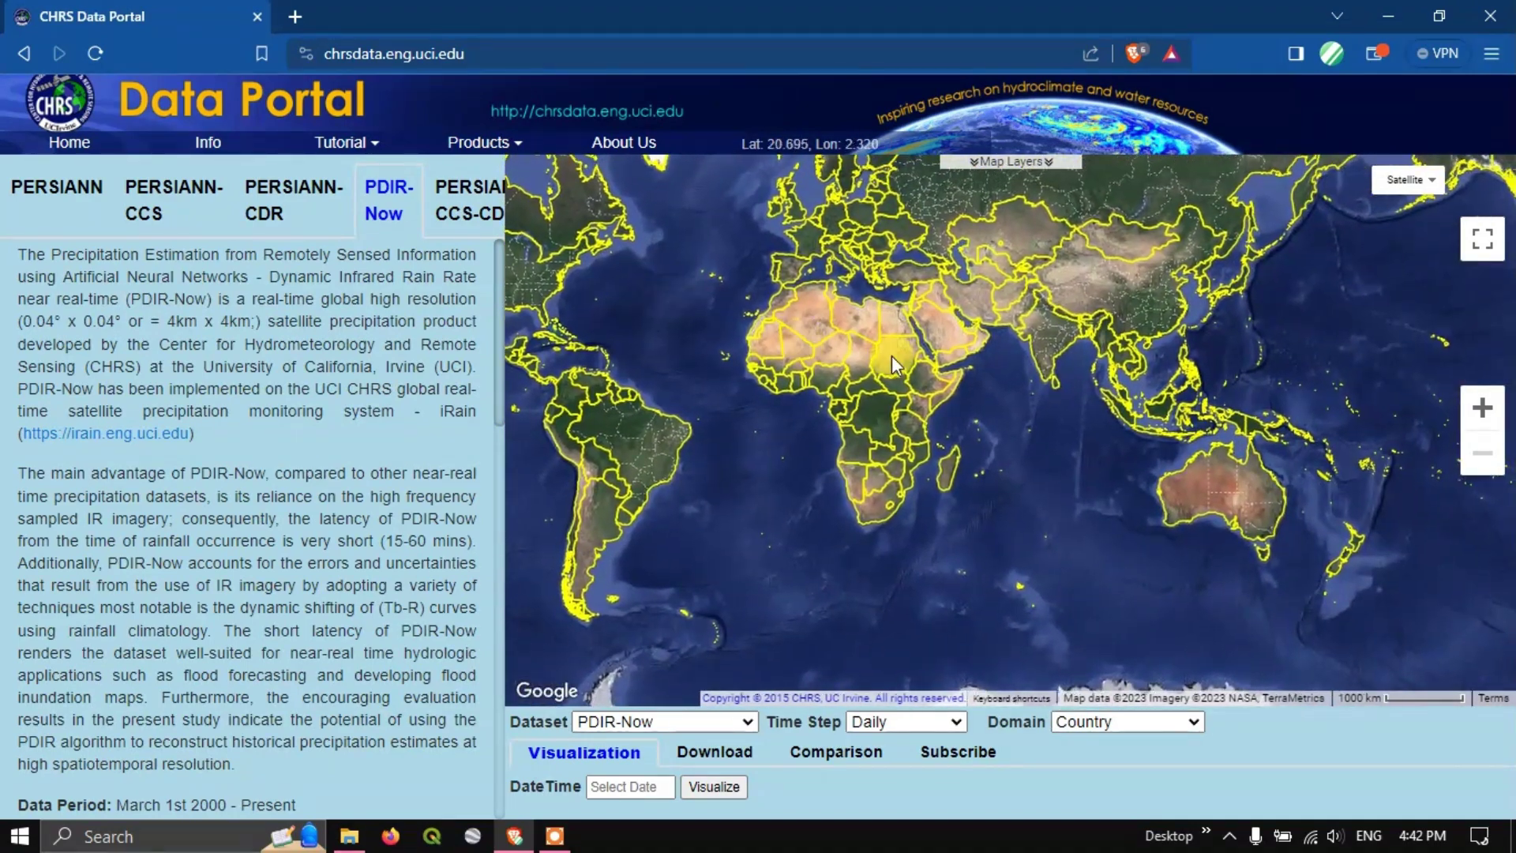
{"action": "left_click", "coordinate": [1062, 348]}
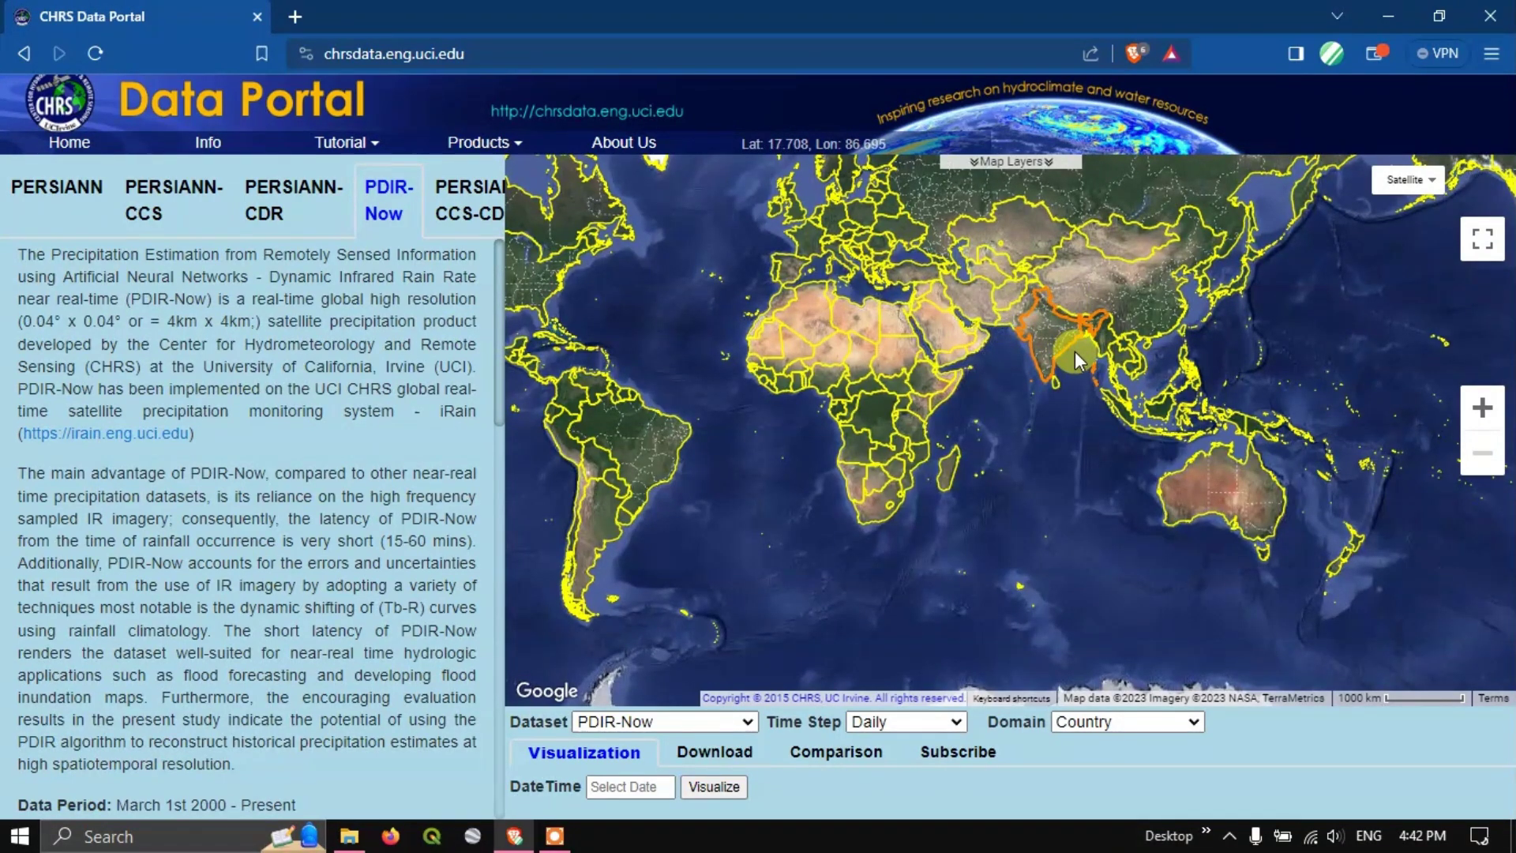
{"action": "left_click", "coordinate": [1097, 717]}
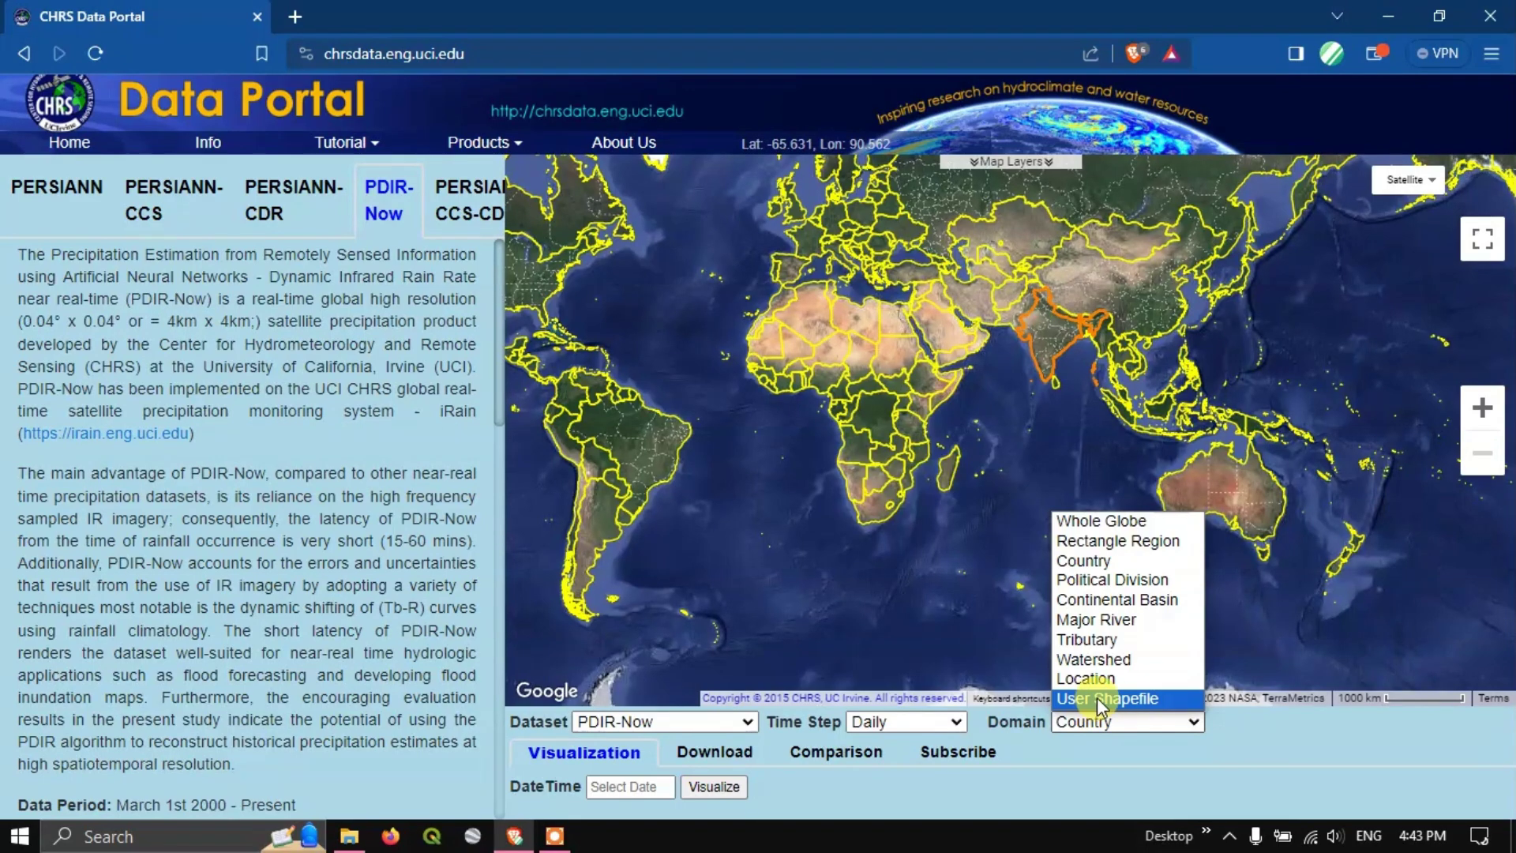
{"action": "left_click", "coordinate": [1110, 700]}
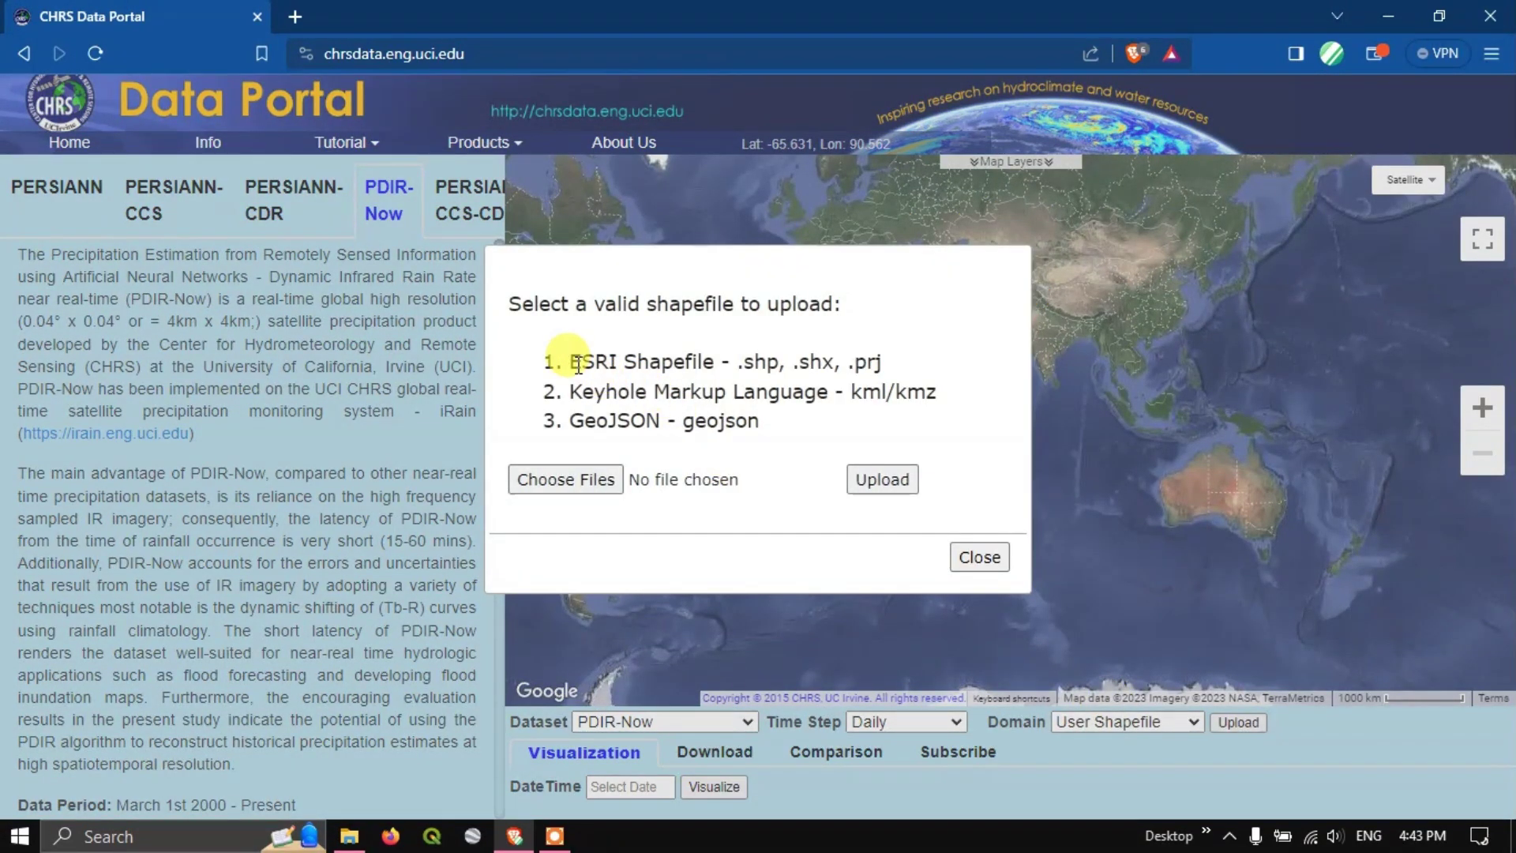
{"action": "left_click_drag", "start_coordinate": [575, 397], "coordinate": [925, 393]}
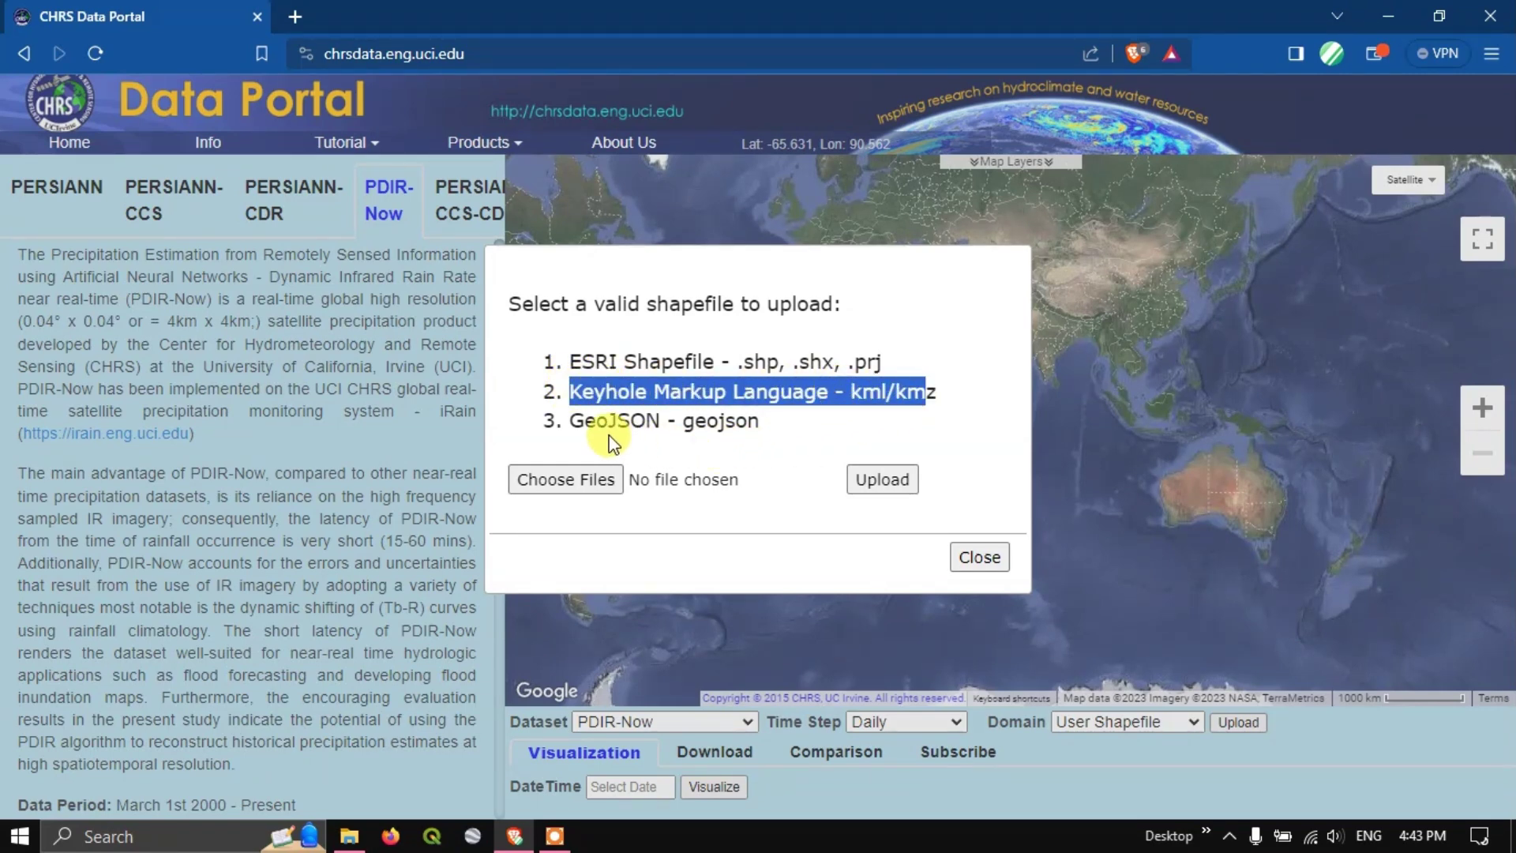
{"action": "left_click", "coordinate": [977, 557]}
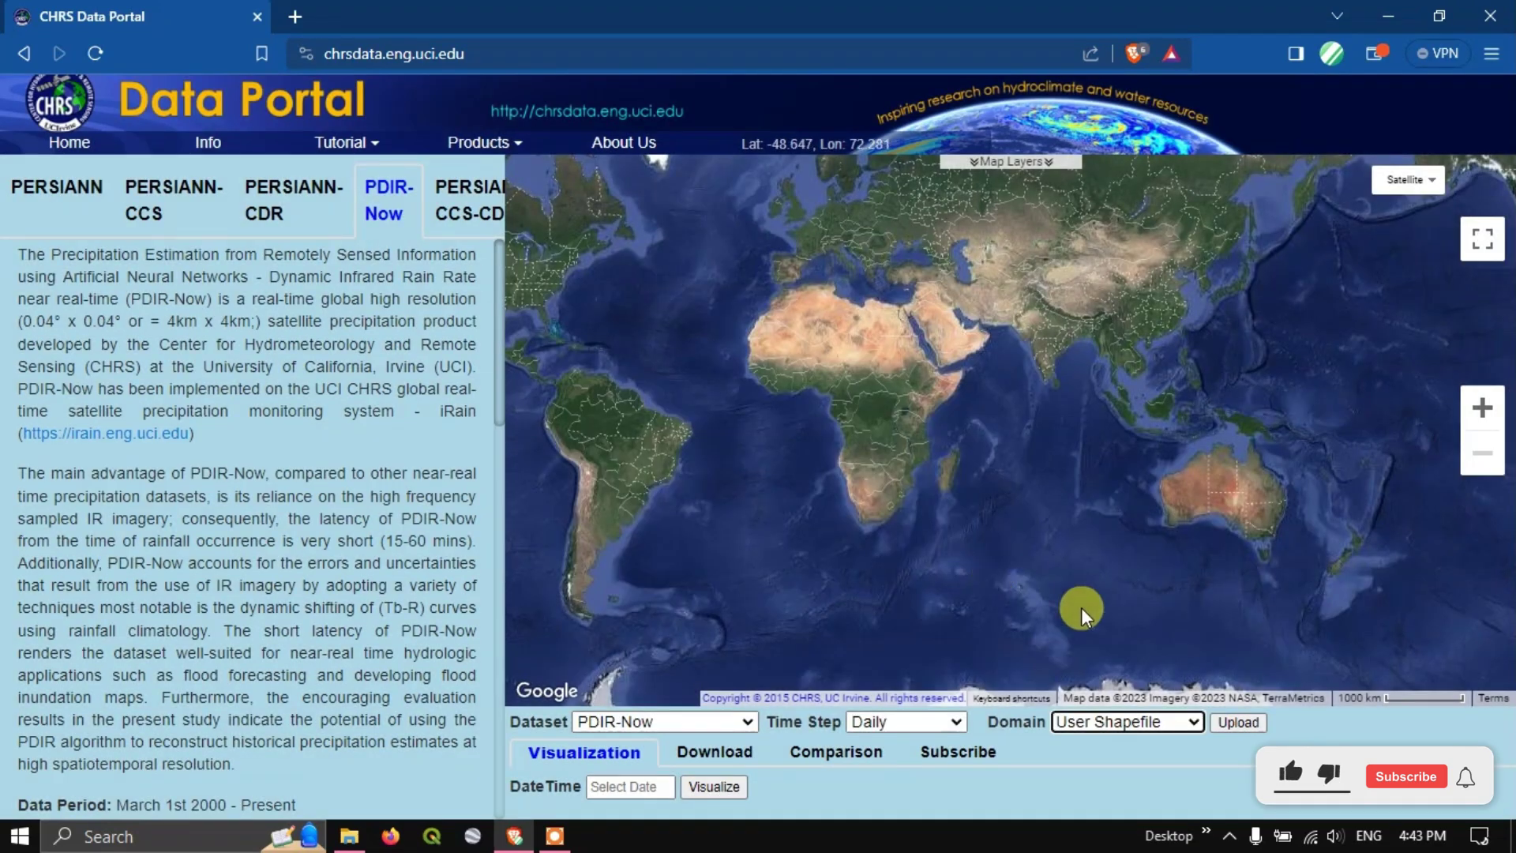
{"action": "left_click", "coordinate": [1124, 720]}
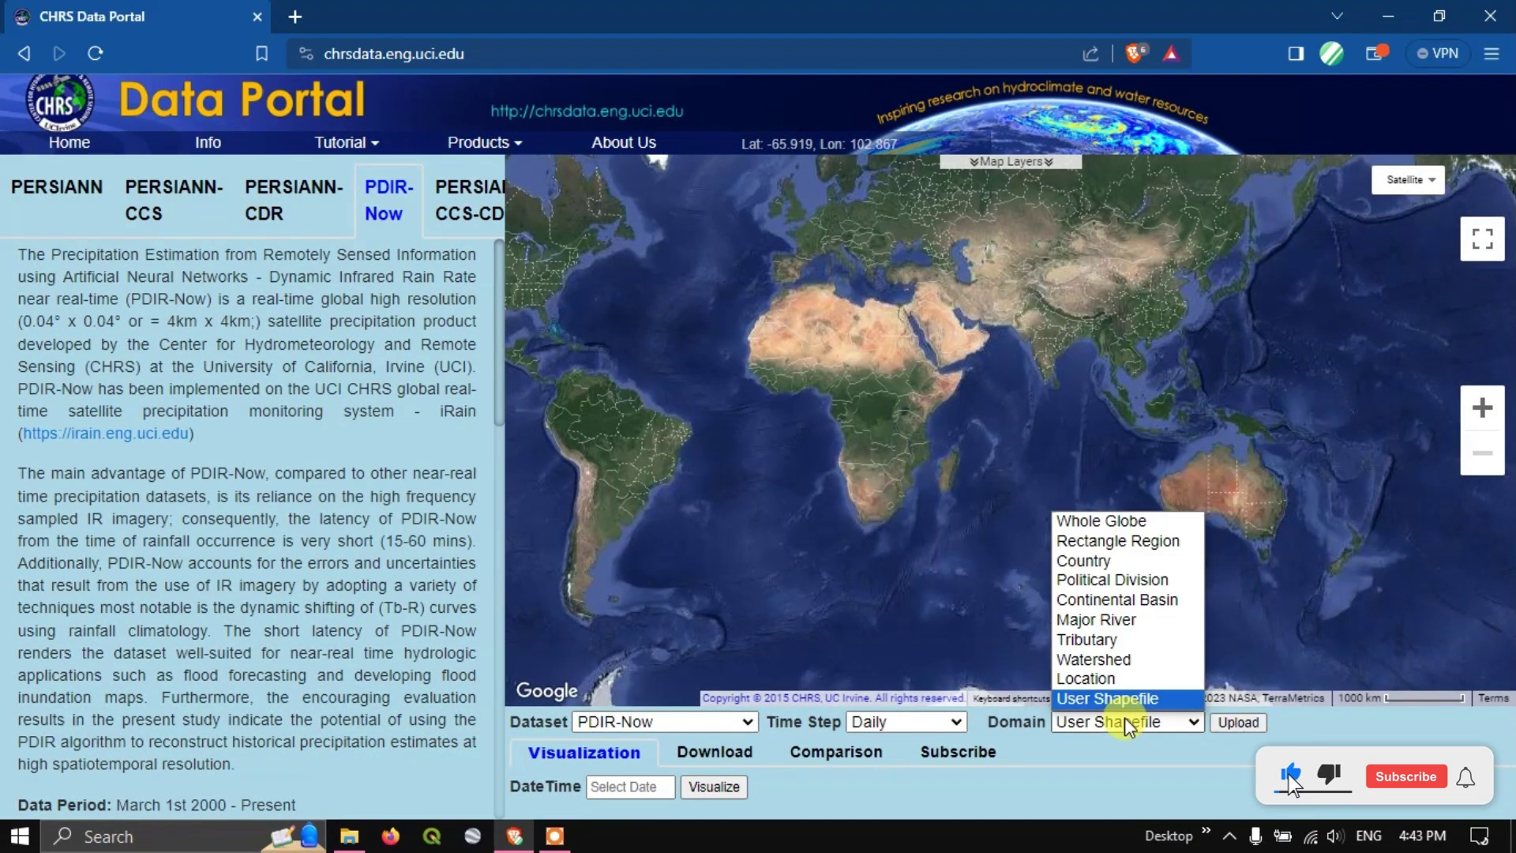
{"action": "left_click", "coordinate": [1101, 562]}
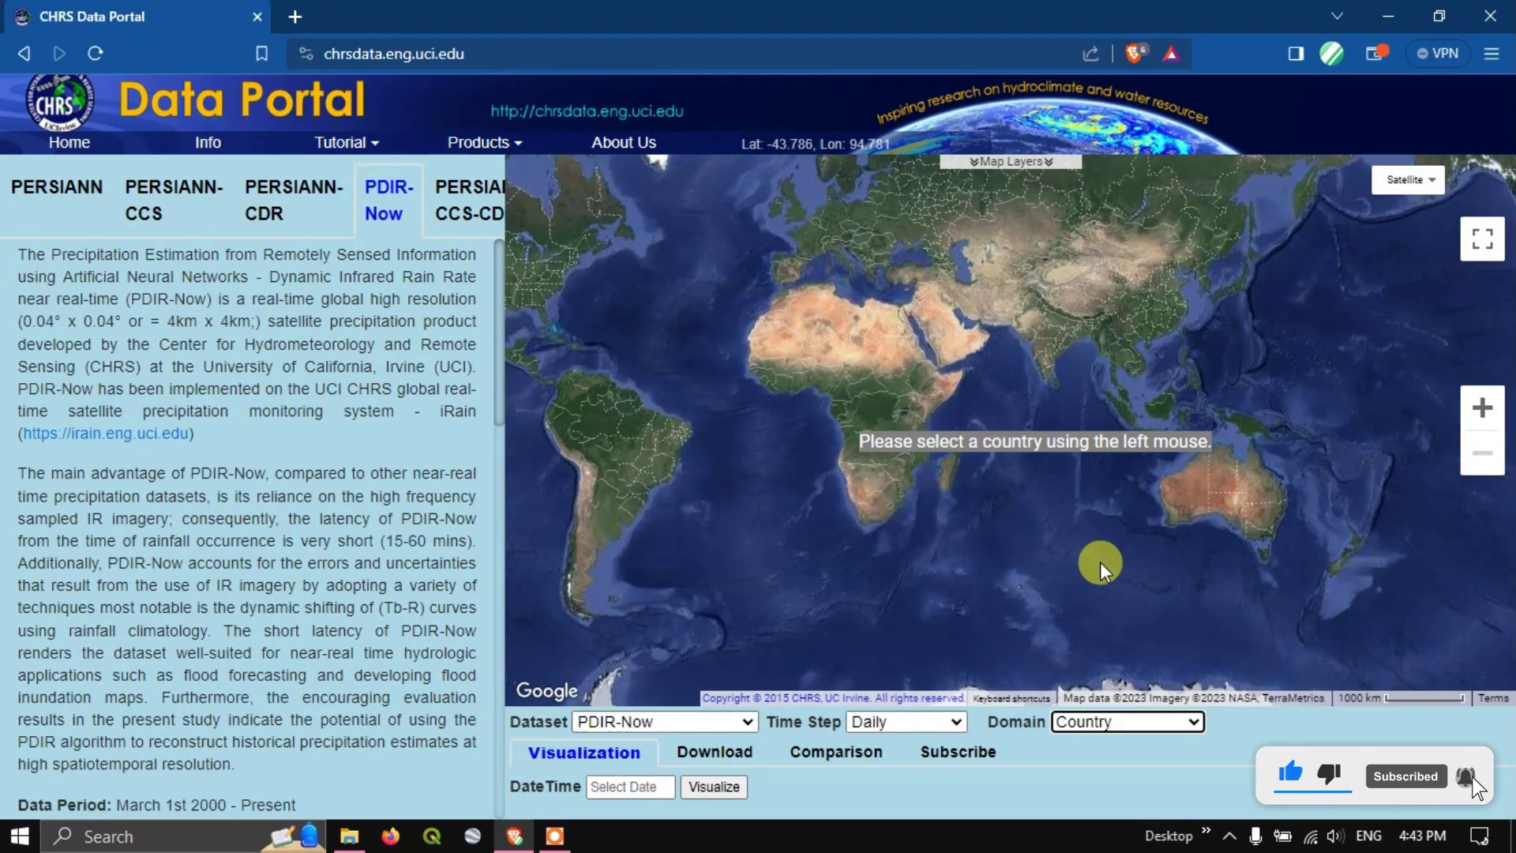
{"action": "left_click", "coordinate": [1061, 344]}
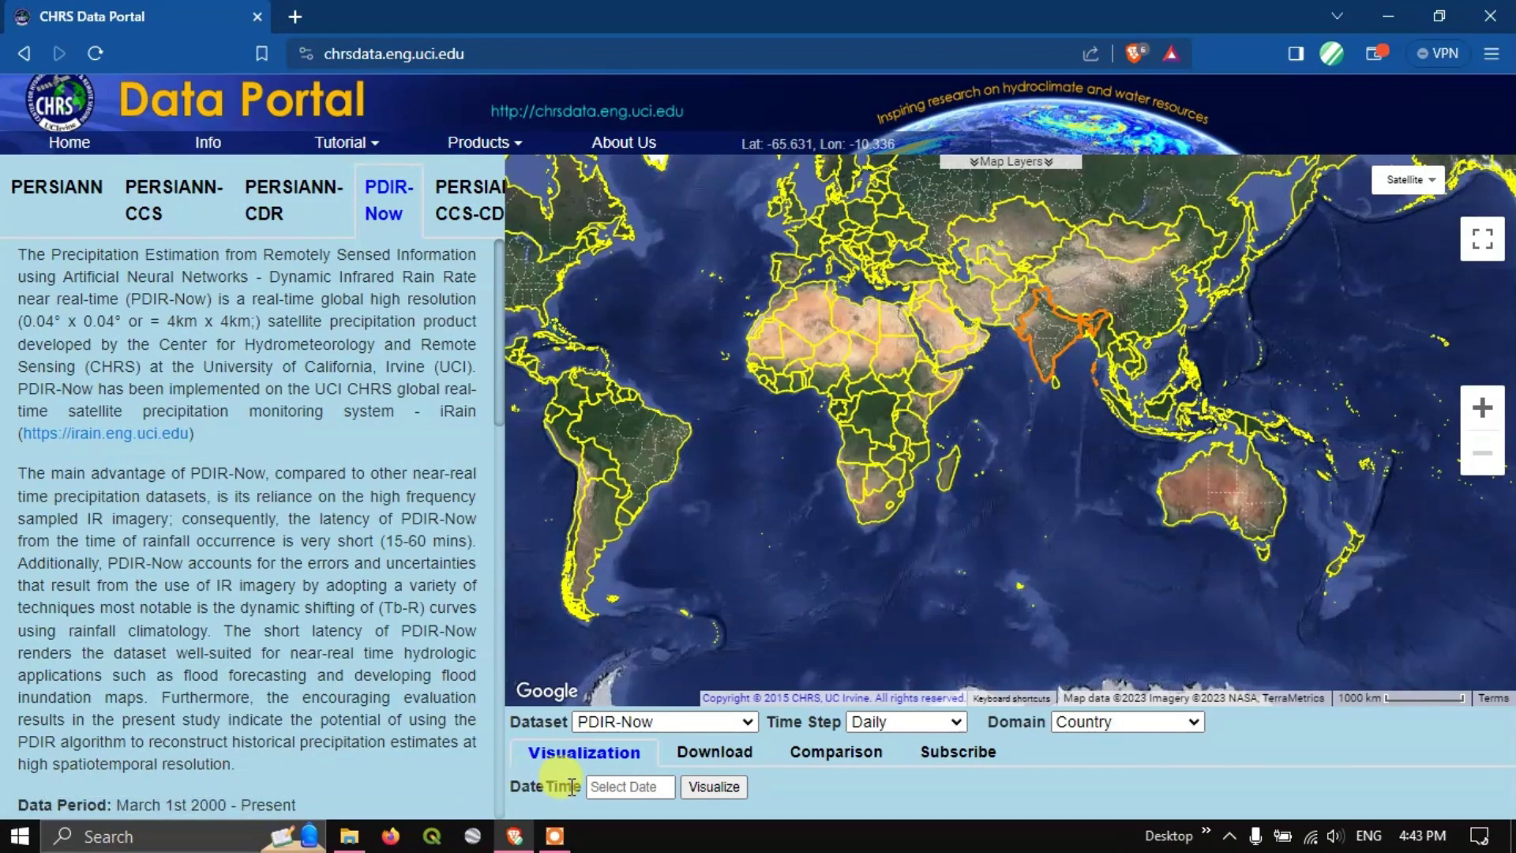
- Visualize PDIR-Now daily rainfall for the date 2023-12-04
{"action": "left_click", "coordinate": [629, 788]}
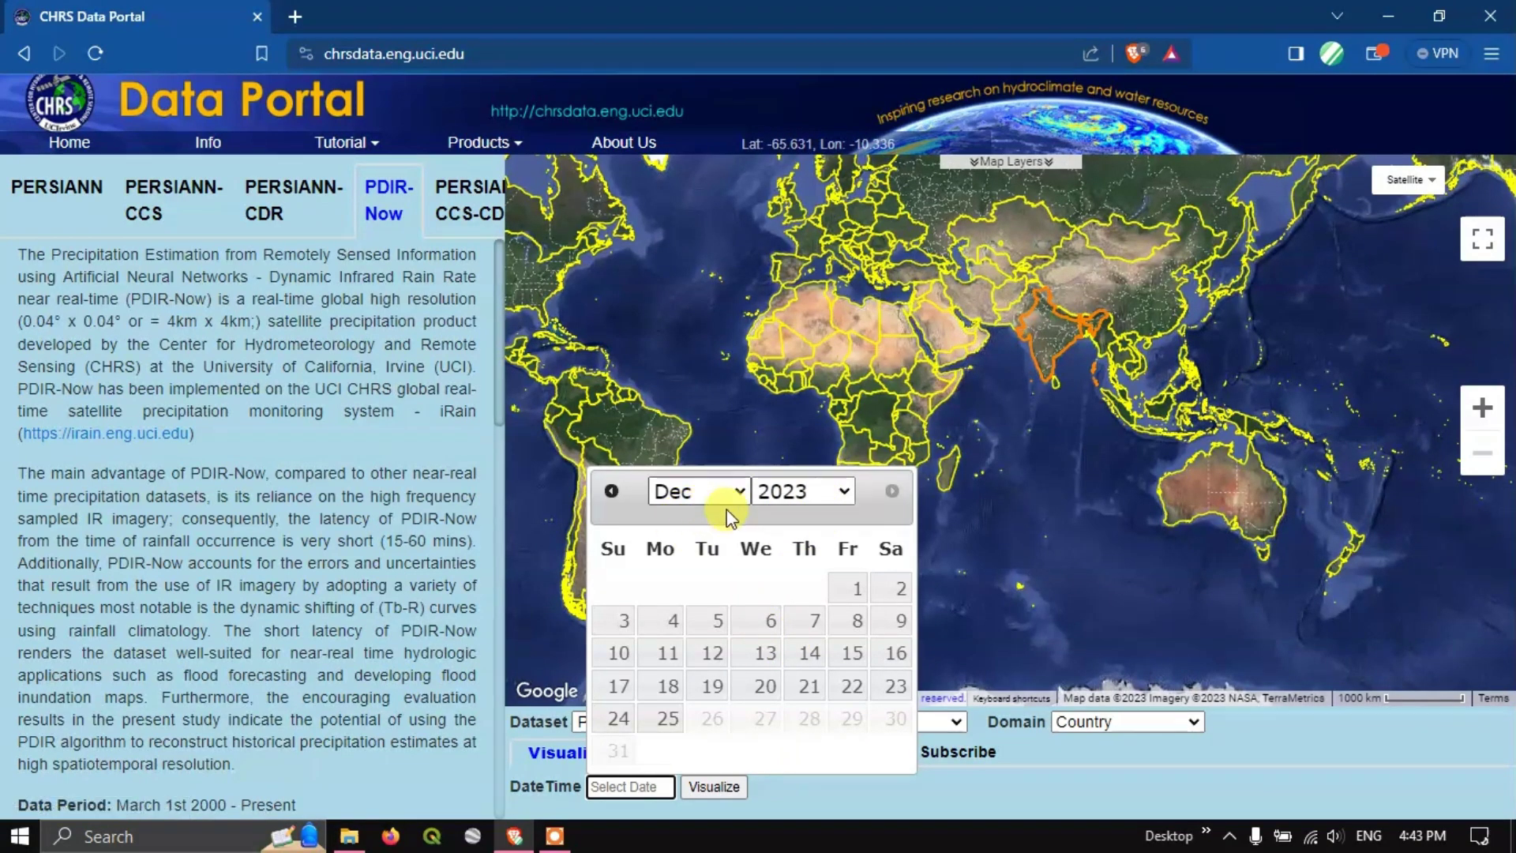
{"action": "left_click", "coordinate": [673, 623]}
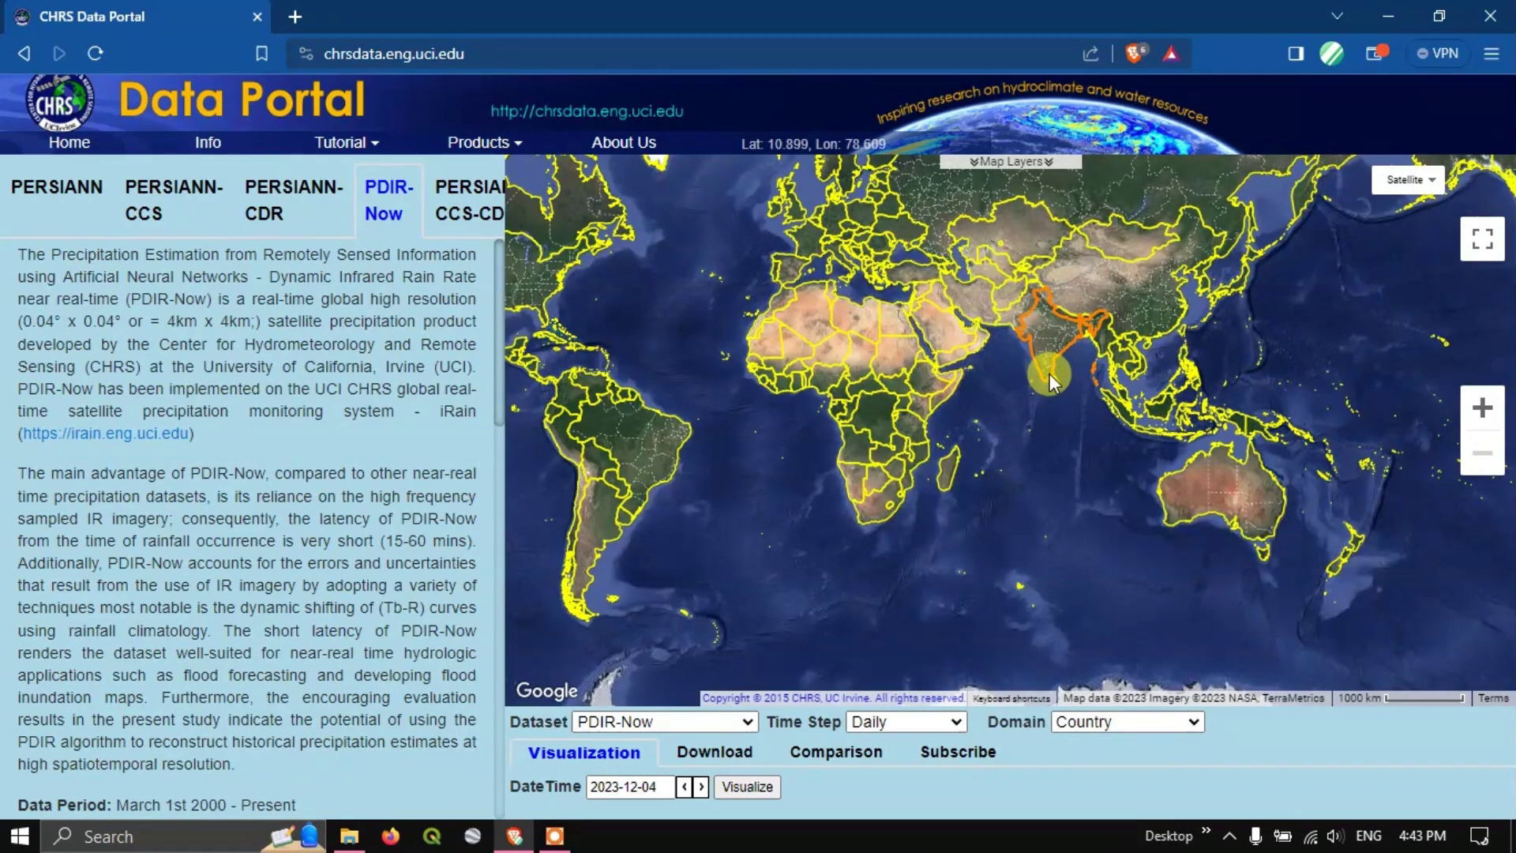
{"action": "left_click", "coordinate": [750, 787]}
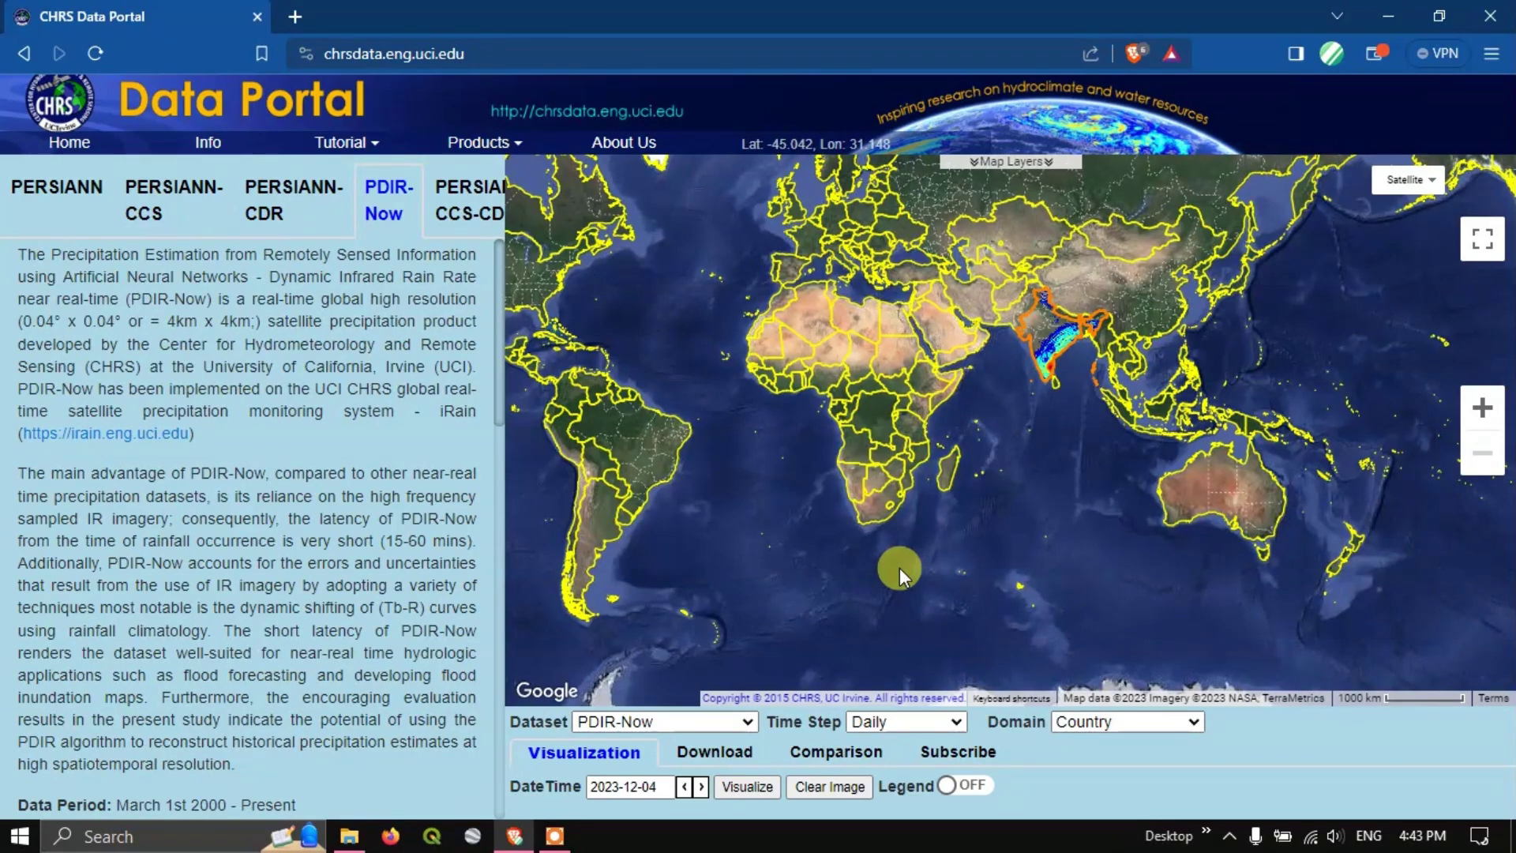
- Zoom in on India and turn the Rain (mm) legend on
{"action": "scroll", "coordinate": [1055, 334], "scroll_direction": "up", "scroll_amount": 2}
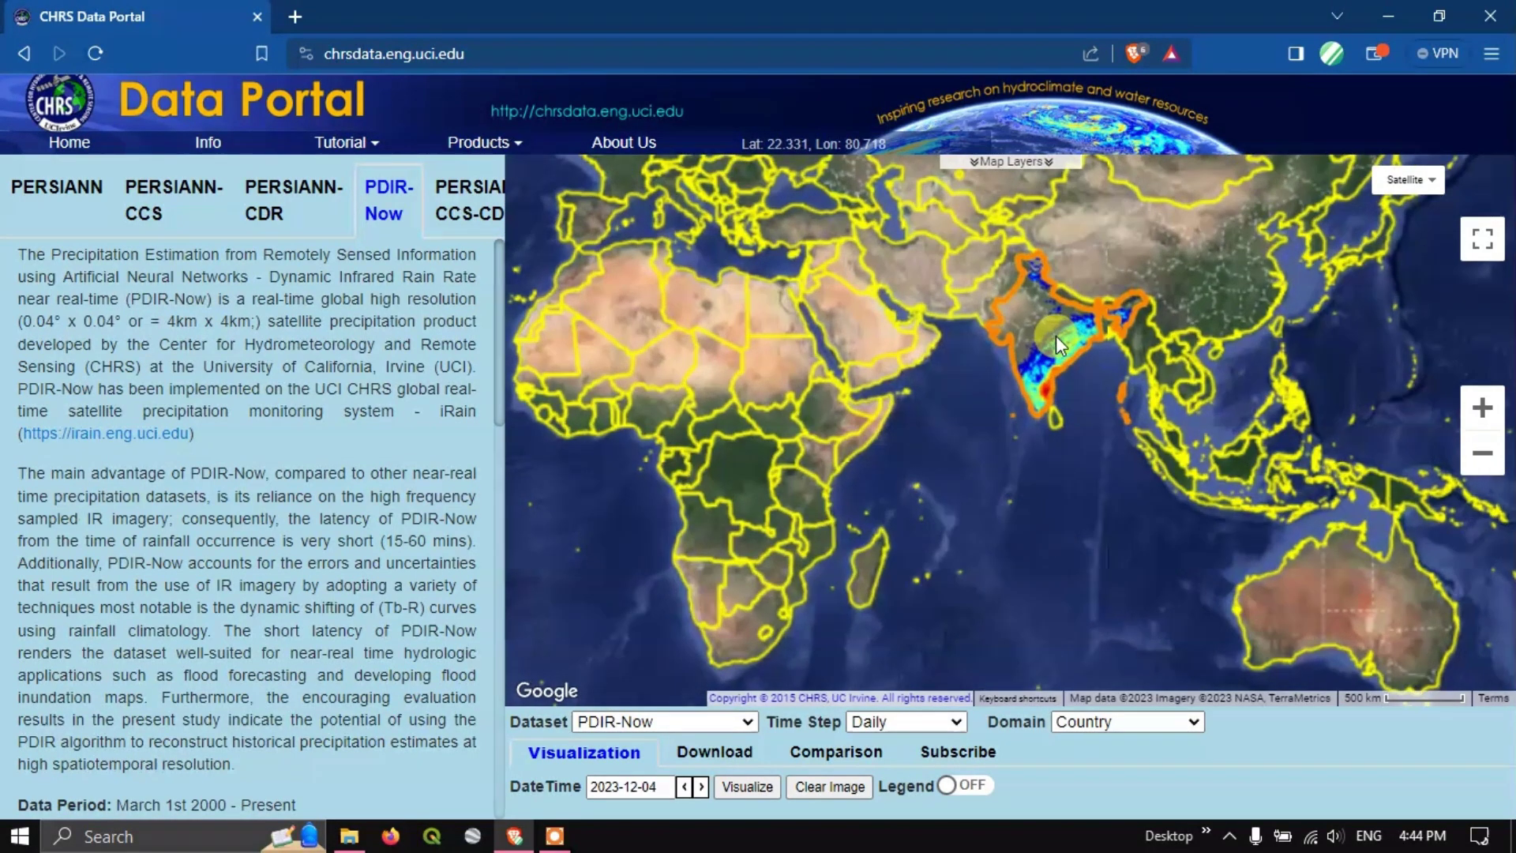
{"action": "scroll", "coordinate": [1118, 412], "scroll_direction": "up", "scroll_amount": 1}
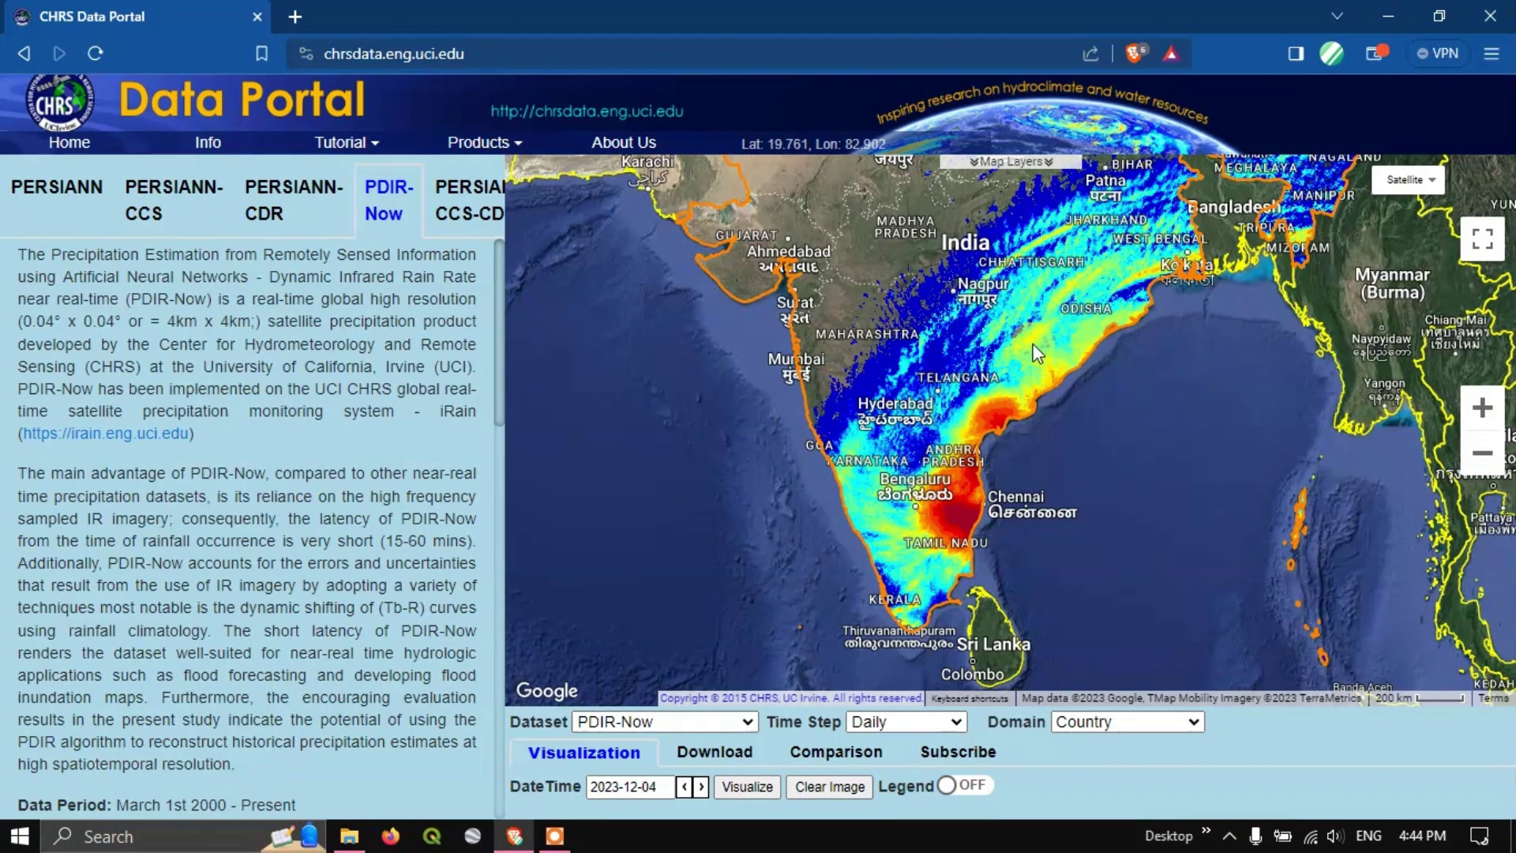
{"action": "left_click", "coordinate": [992, 570]}
{"action": "left_click", "coordinate": [985, 794]}
{"action": "left_click", "coordinate": [969, 788]}
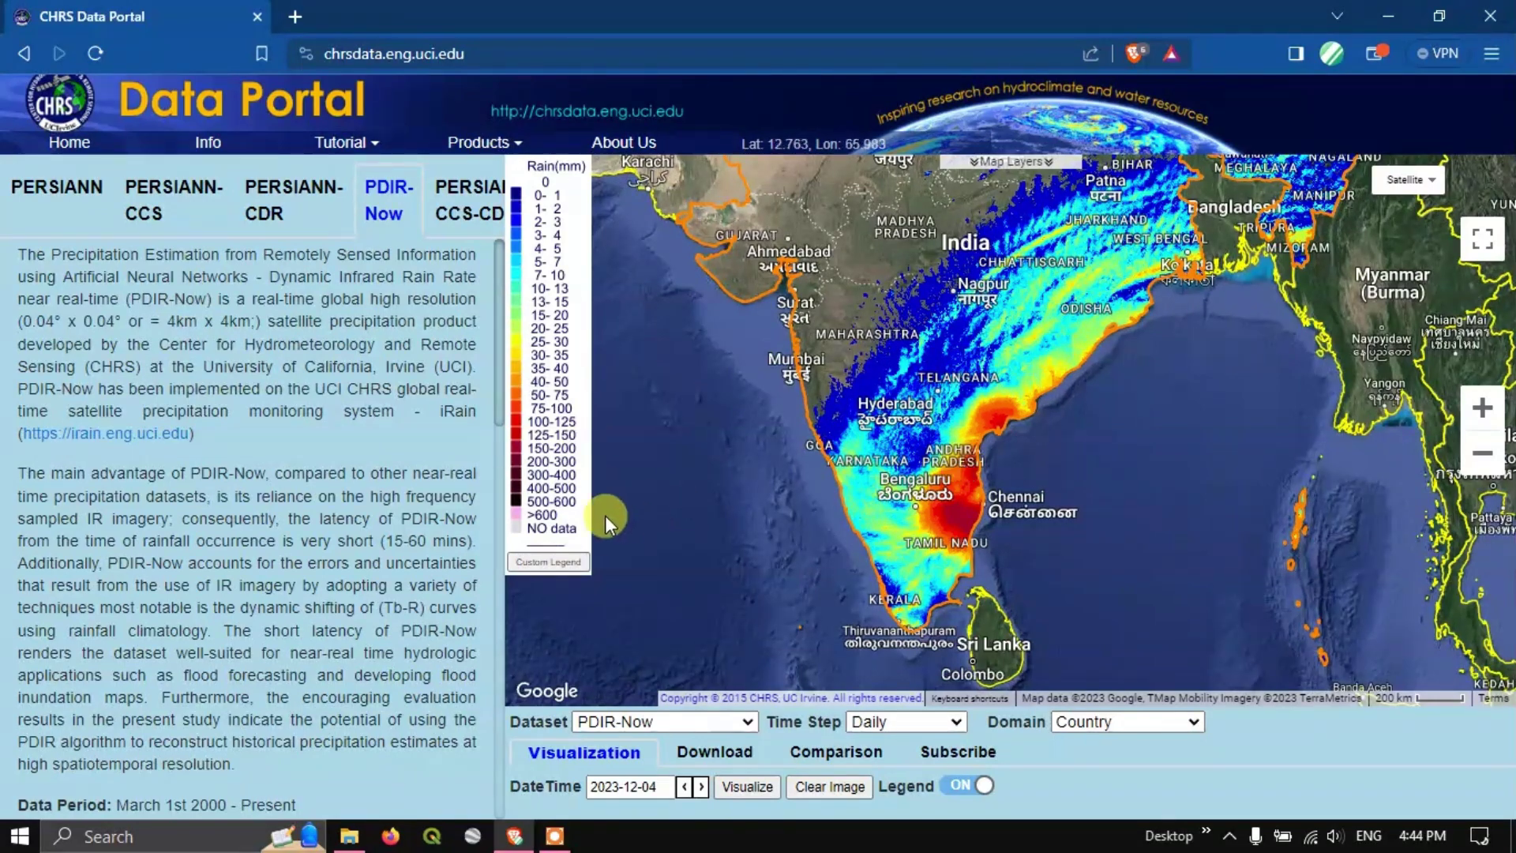
- Check the custom legend range (maximum 198), then move to the Download tab
{"action": "left_click", "coordinate": [547, 560]}
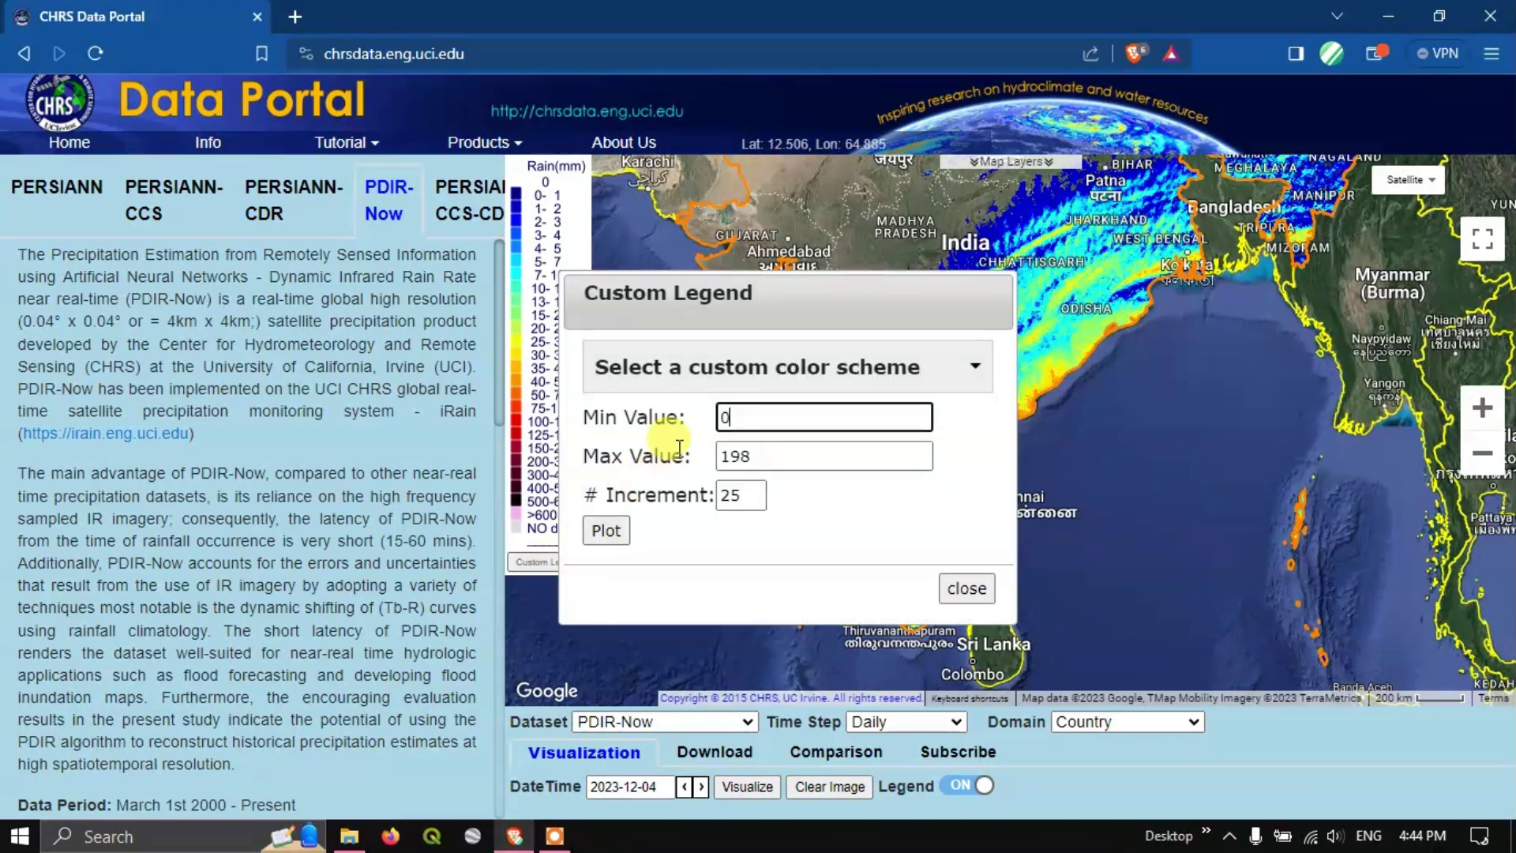
{"action": "left_click_drag", "start_coordinate": [751, 457], "coordinate": [724, 495]}
{"action": "left_click", "coordinate": [784, 534]}
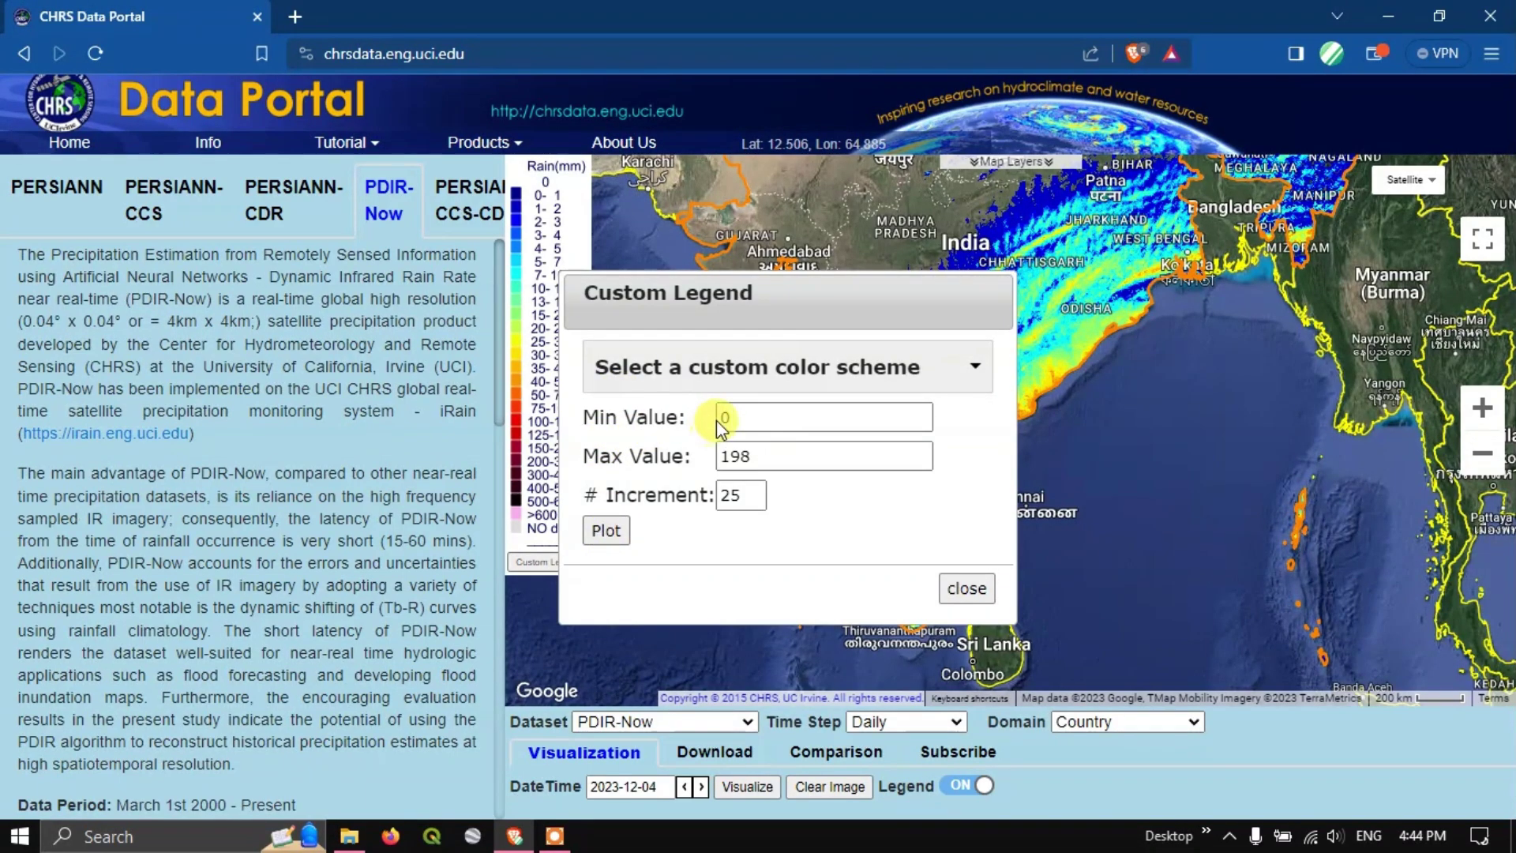
{"action": "left_click", "coordinate": [973, 589]}
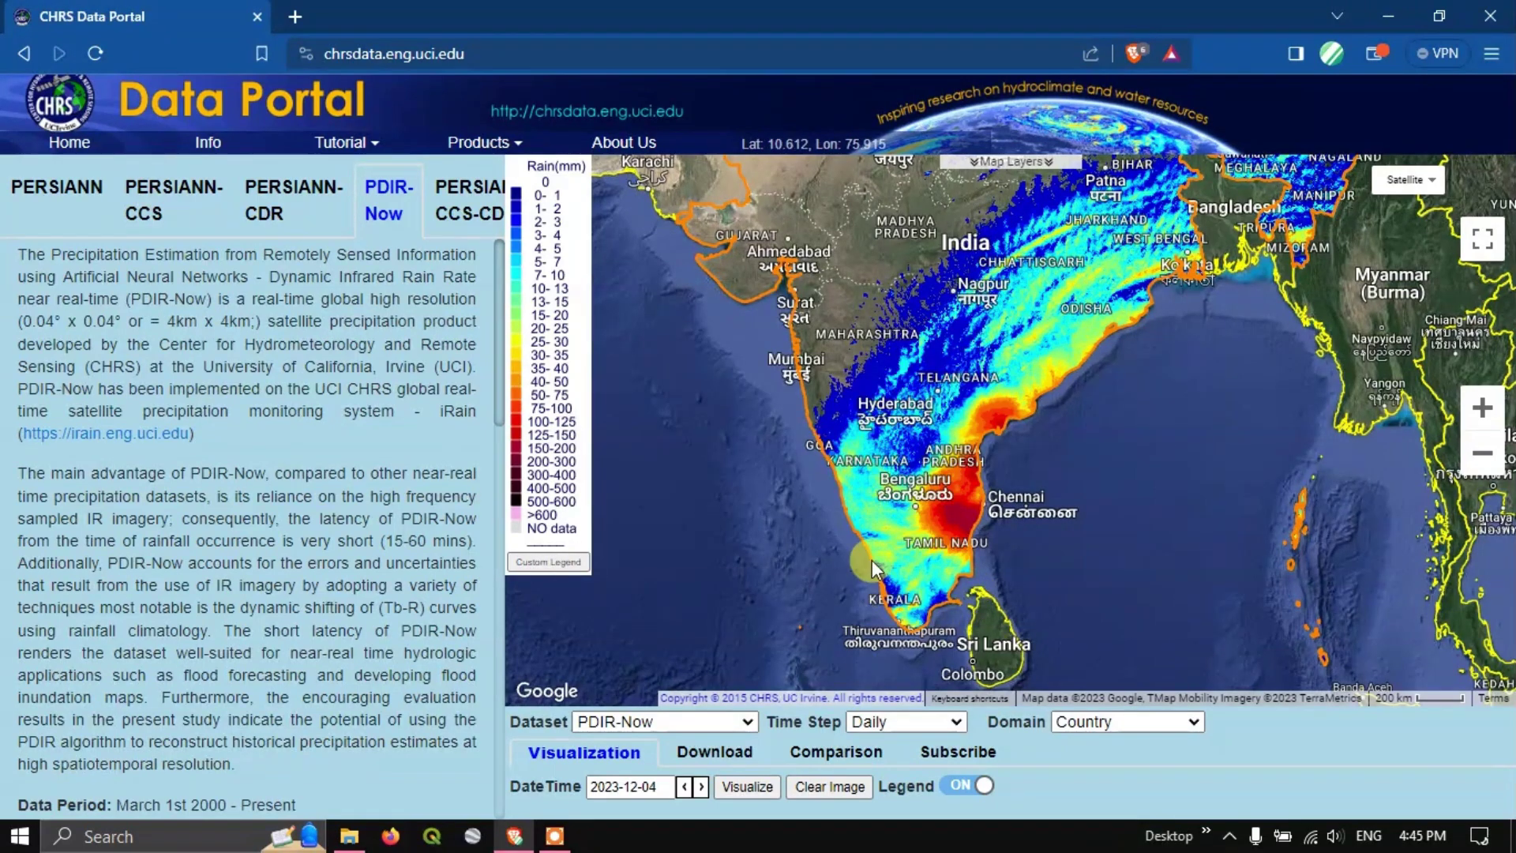
{"action": "left_click", "coordinate": [718, 754]}
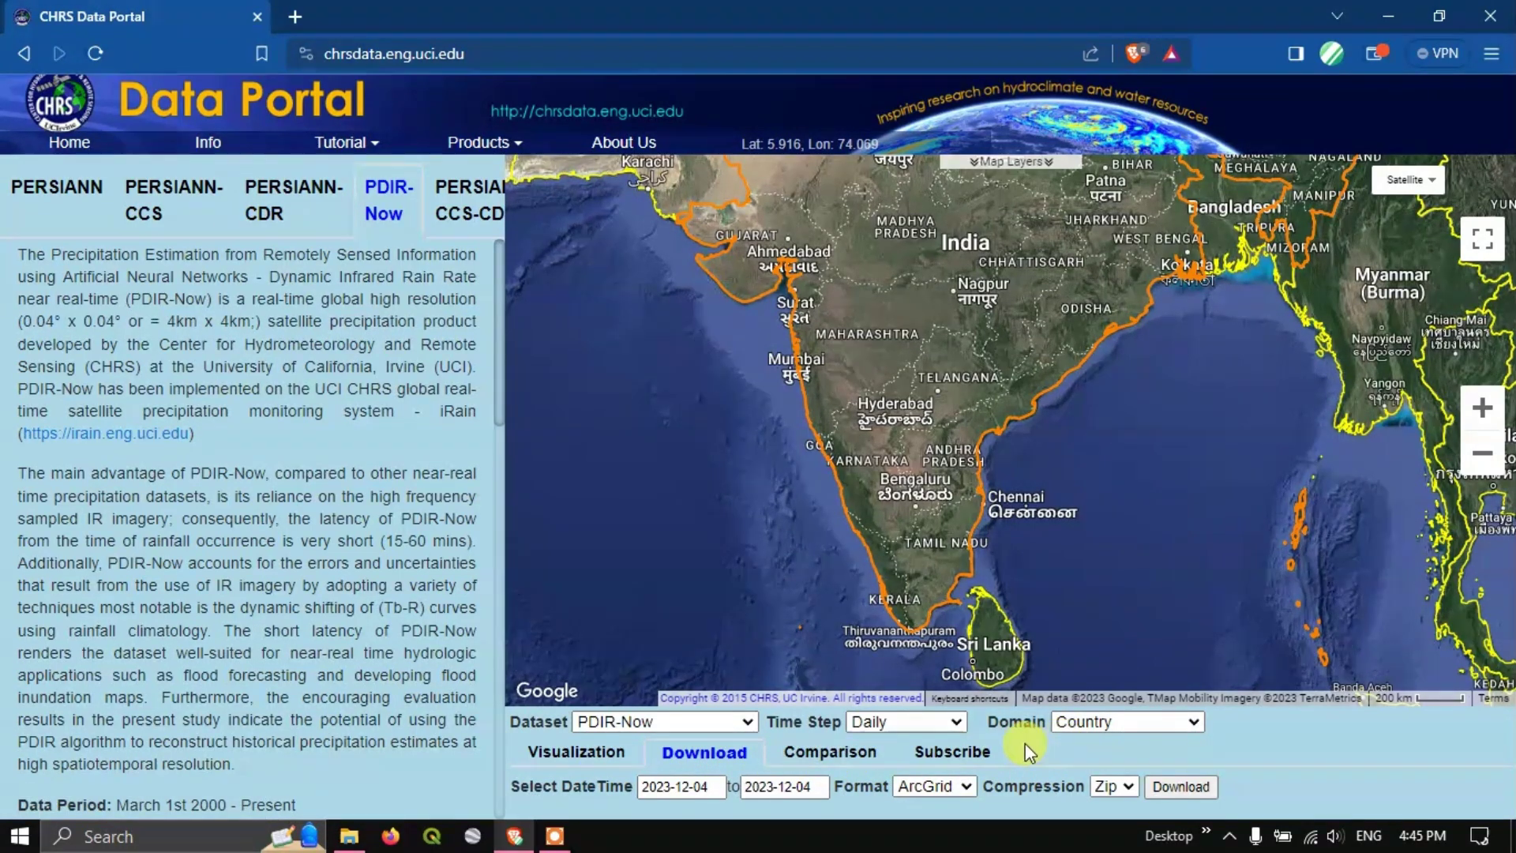
- Keep 2023-12-04 as the date range, choose Tif format and request the download
{"action": "left_click", "coordinate": [694, 788]}
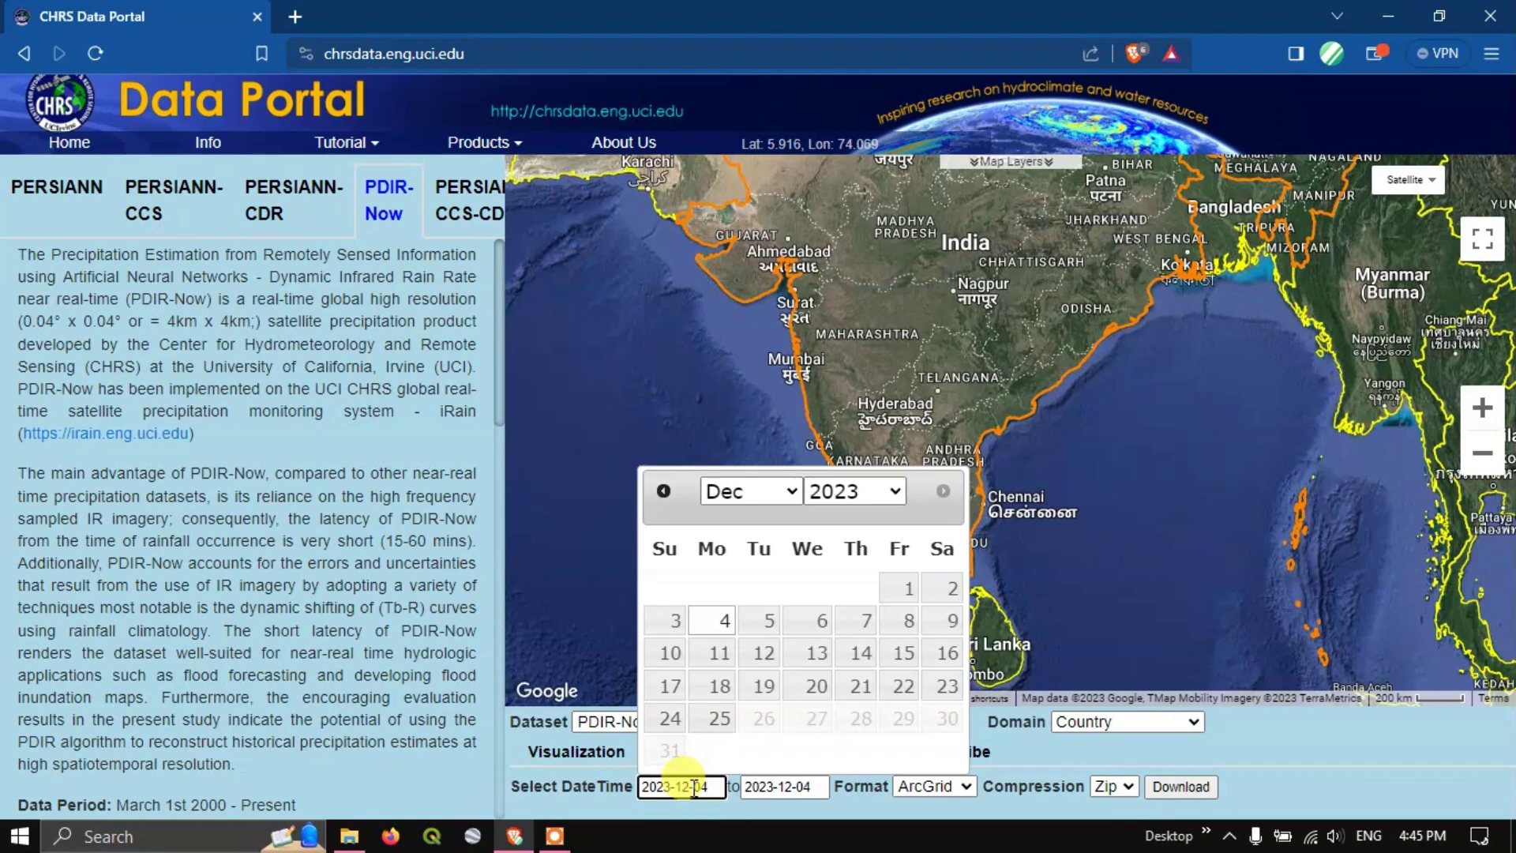
{"action": "left_click", "coordinate": [739, 788]}
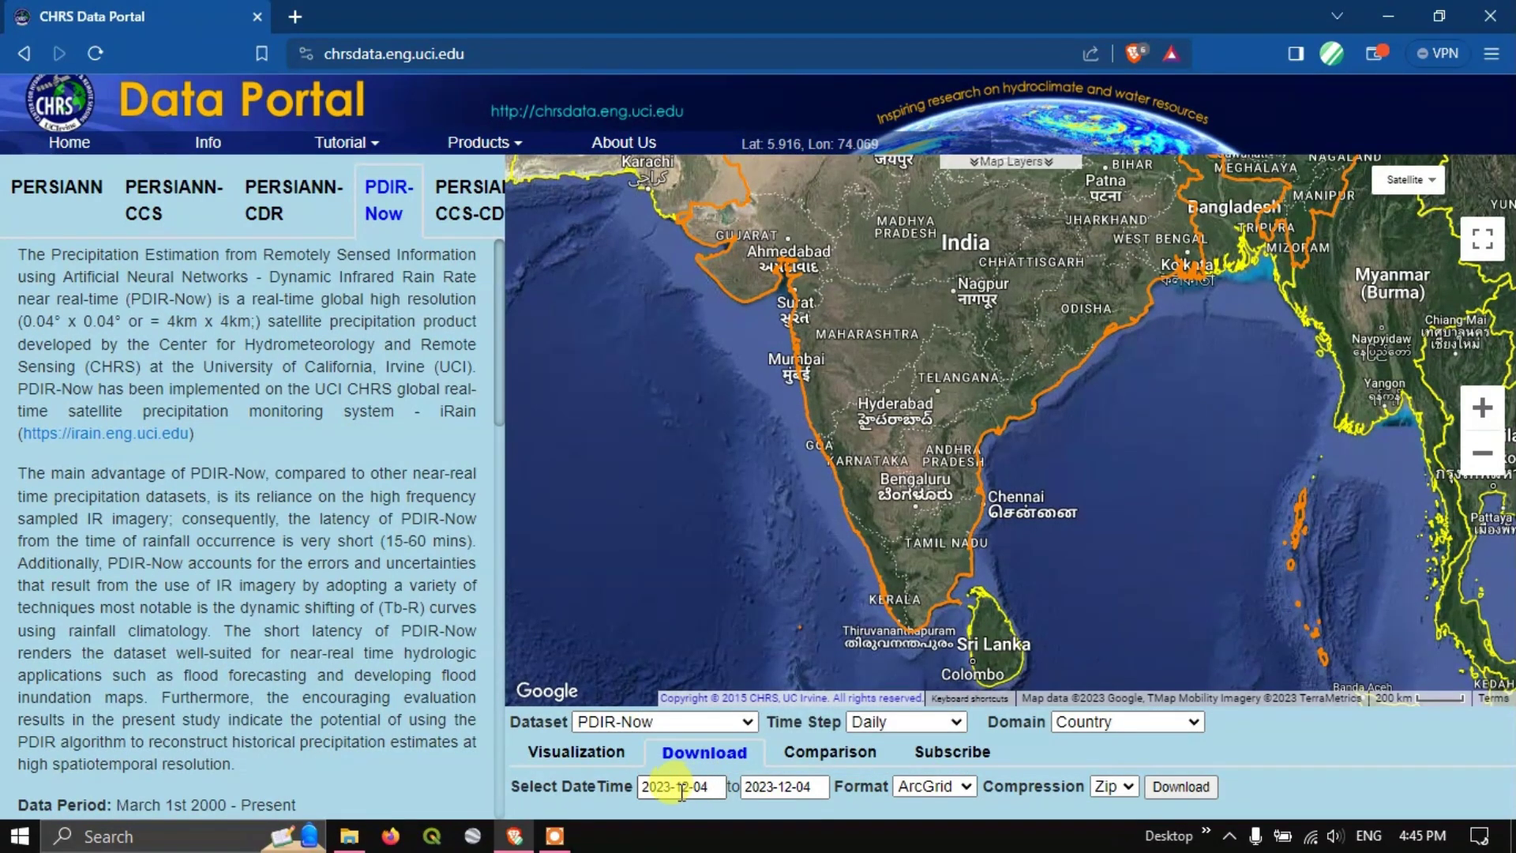
{"action": "left_click", "coordinate": [931, 787]}
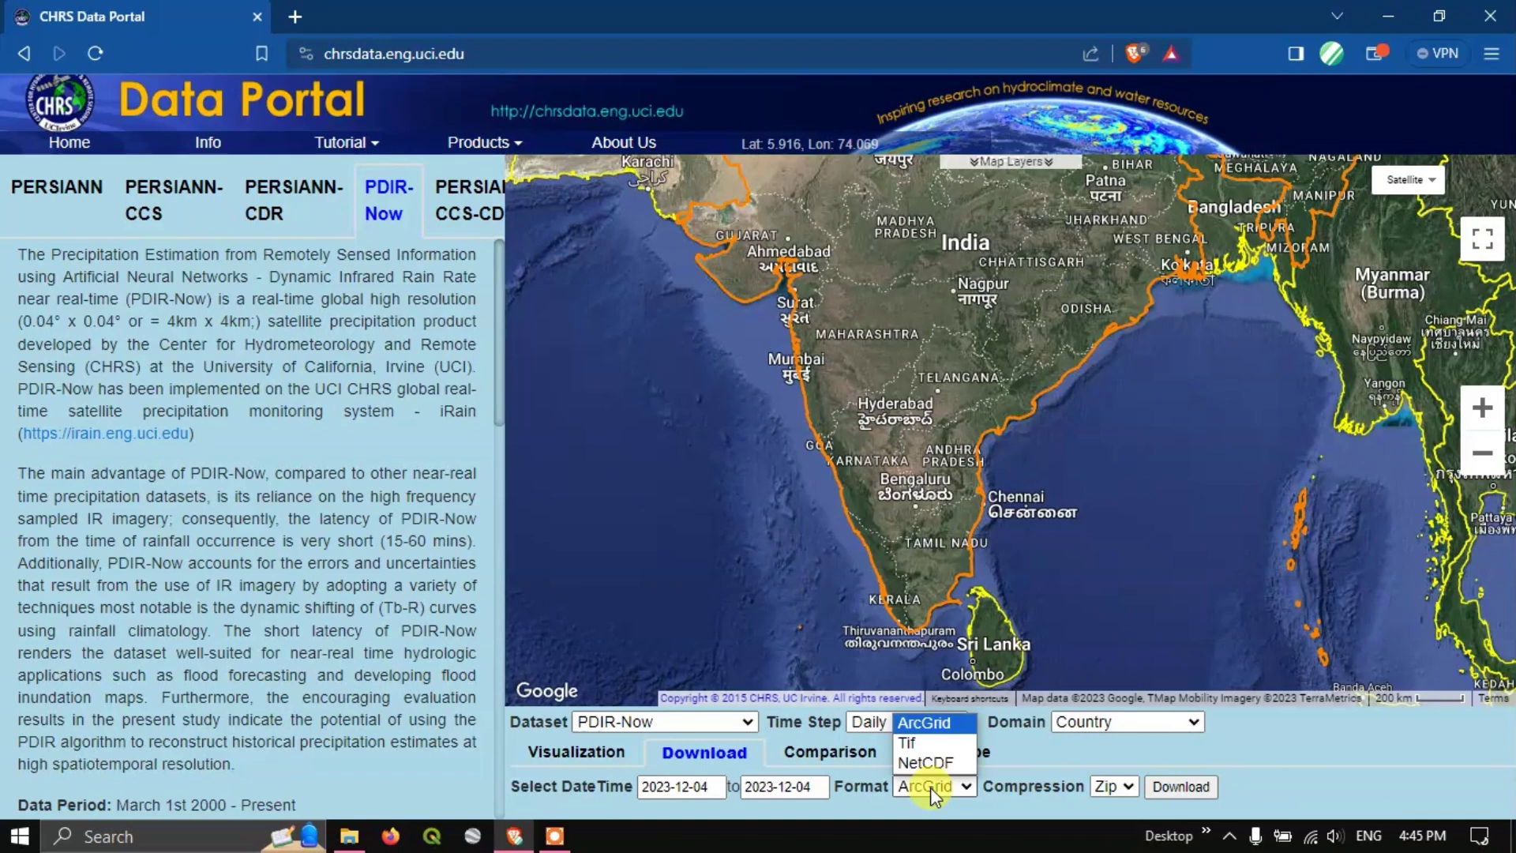
{"action": "left_click", "coordinate": [933, 743]}
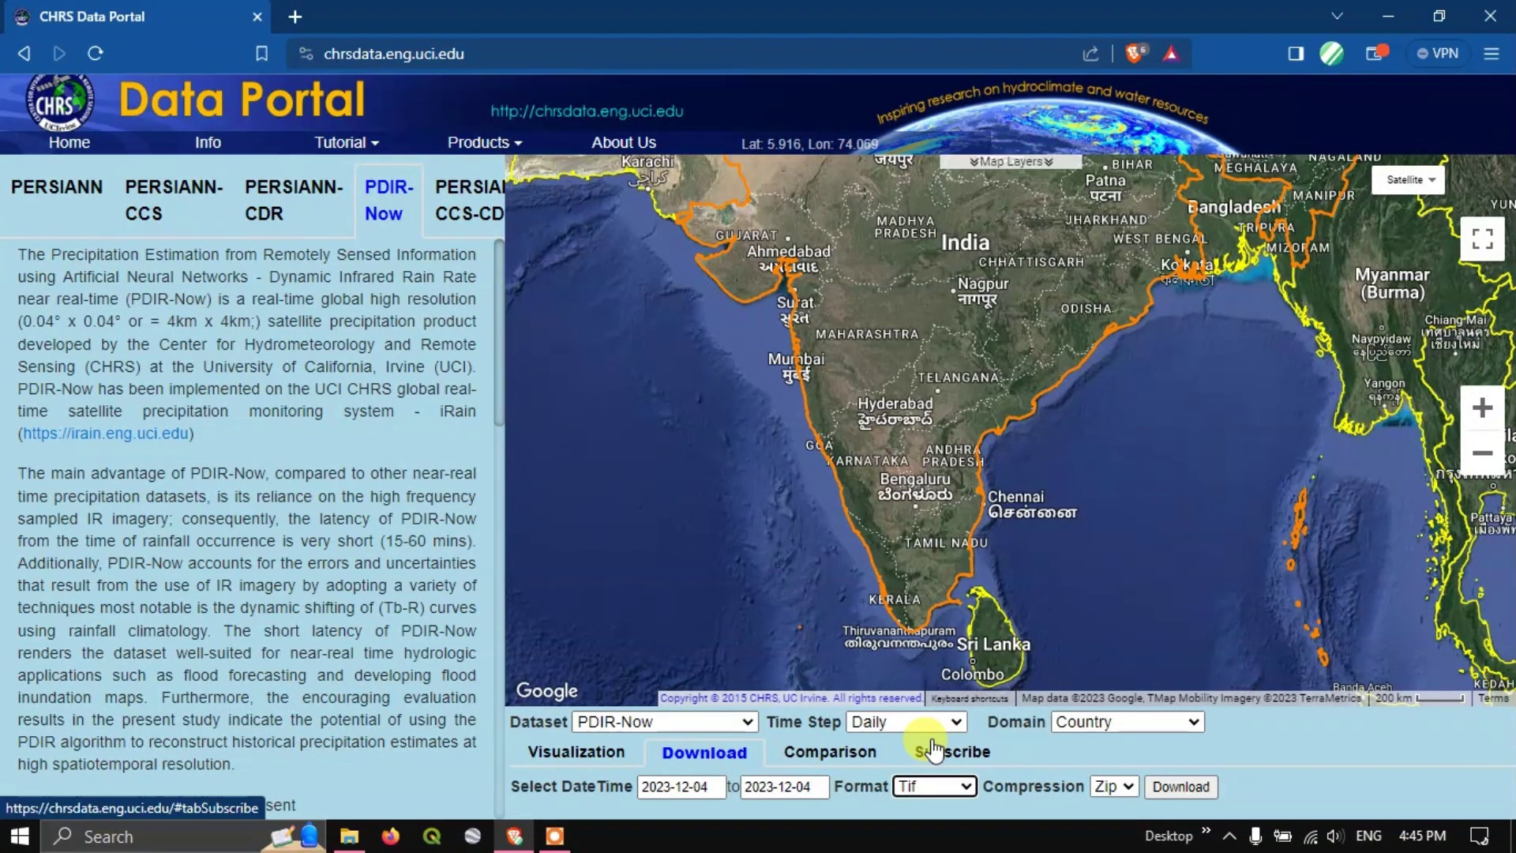
{"action": "left_click", "coordinate": [1162, 789]}
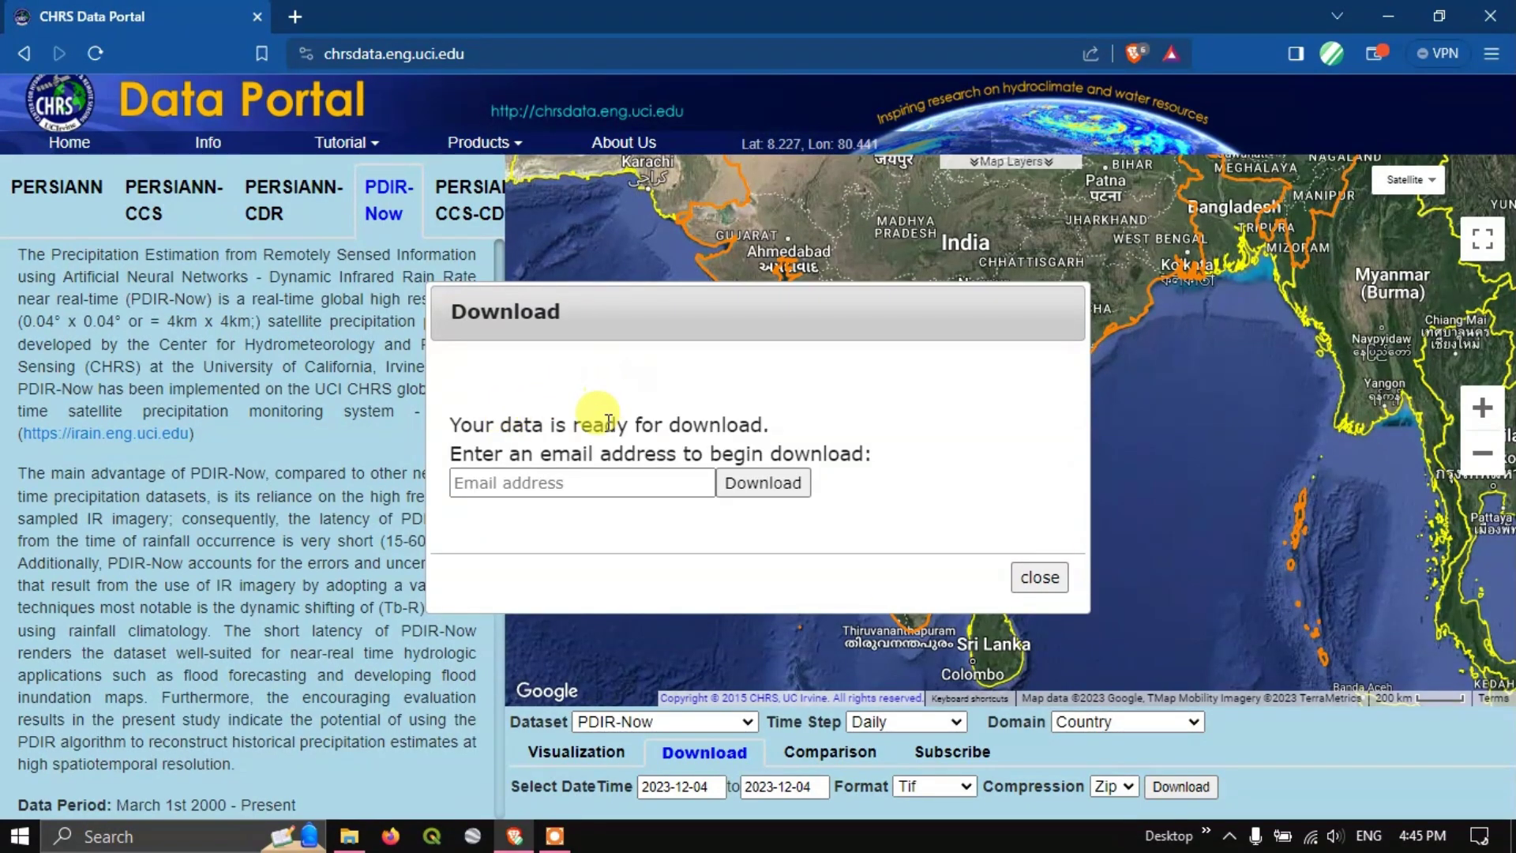
- Paste in the user's e-mail address and submit it to get the download link
{"action": "left_click", "coordinate": [570, 481]}
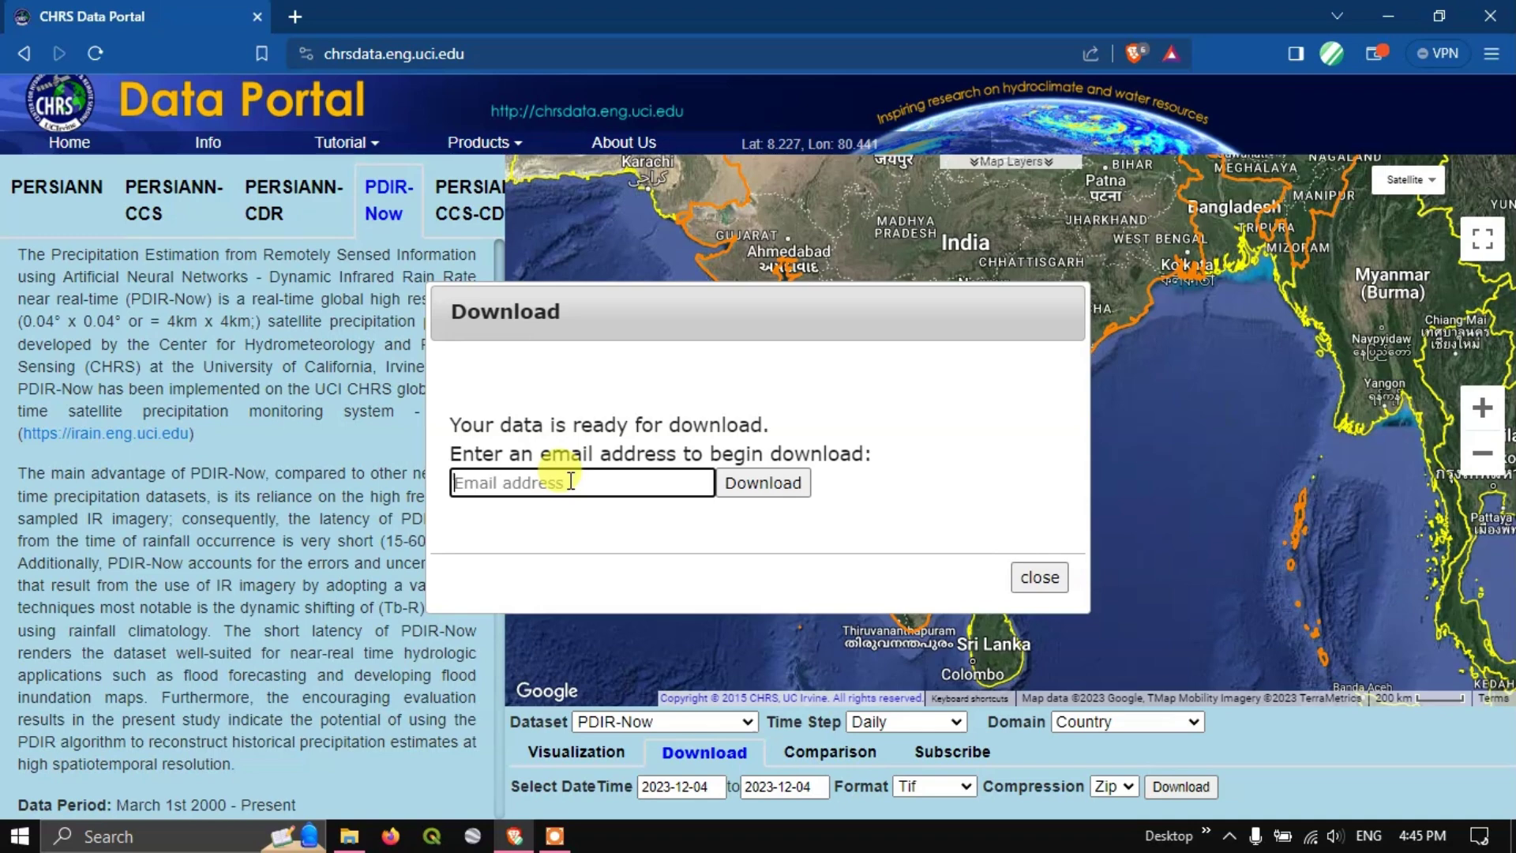
{"action": "key", "text": "ctrl+v"}
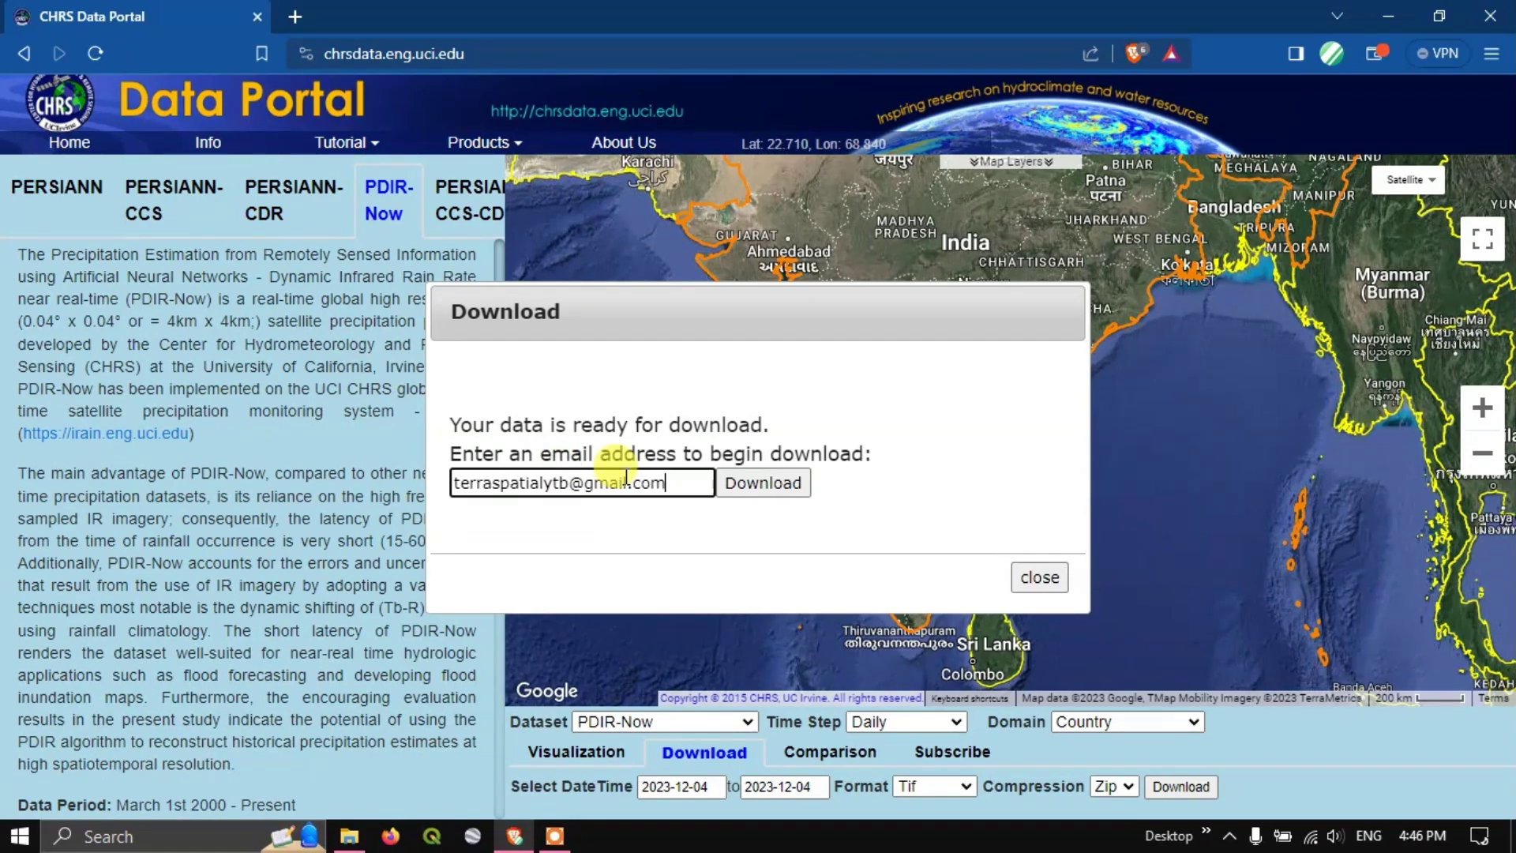
{"action": "left_click", "coordinate": [774, 485]}
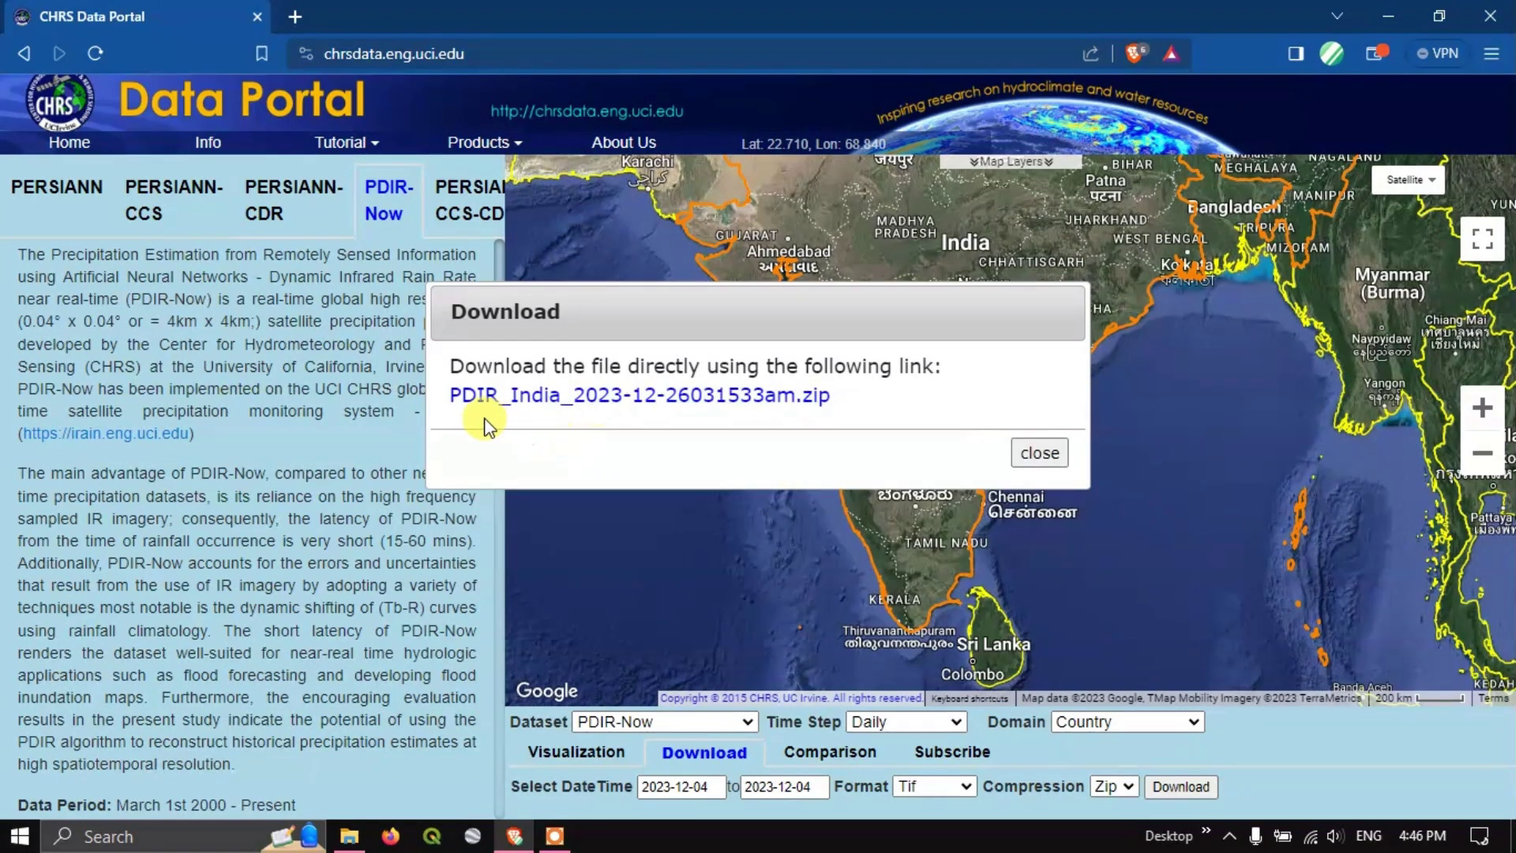
- Save the zip into a newly created PDIR_NEW folder and show it in its folder
{"action": "left_click", "coordinate": [623, 403]}
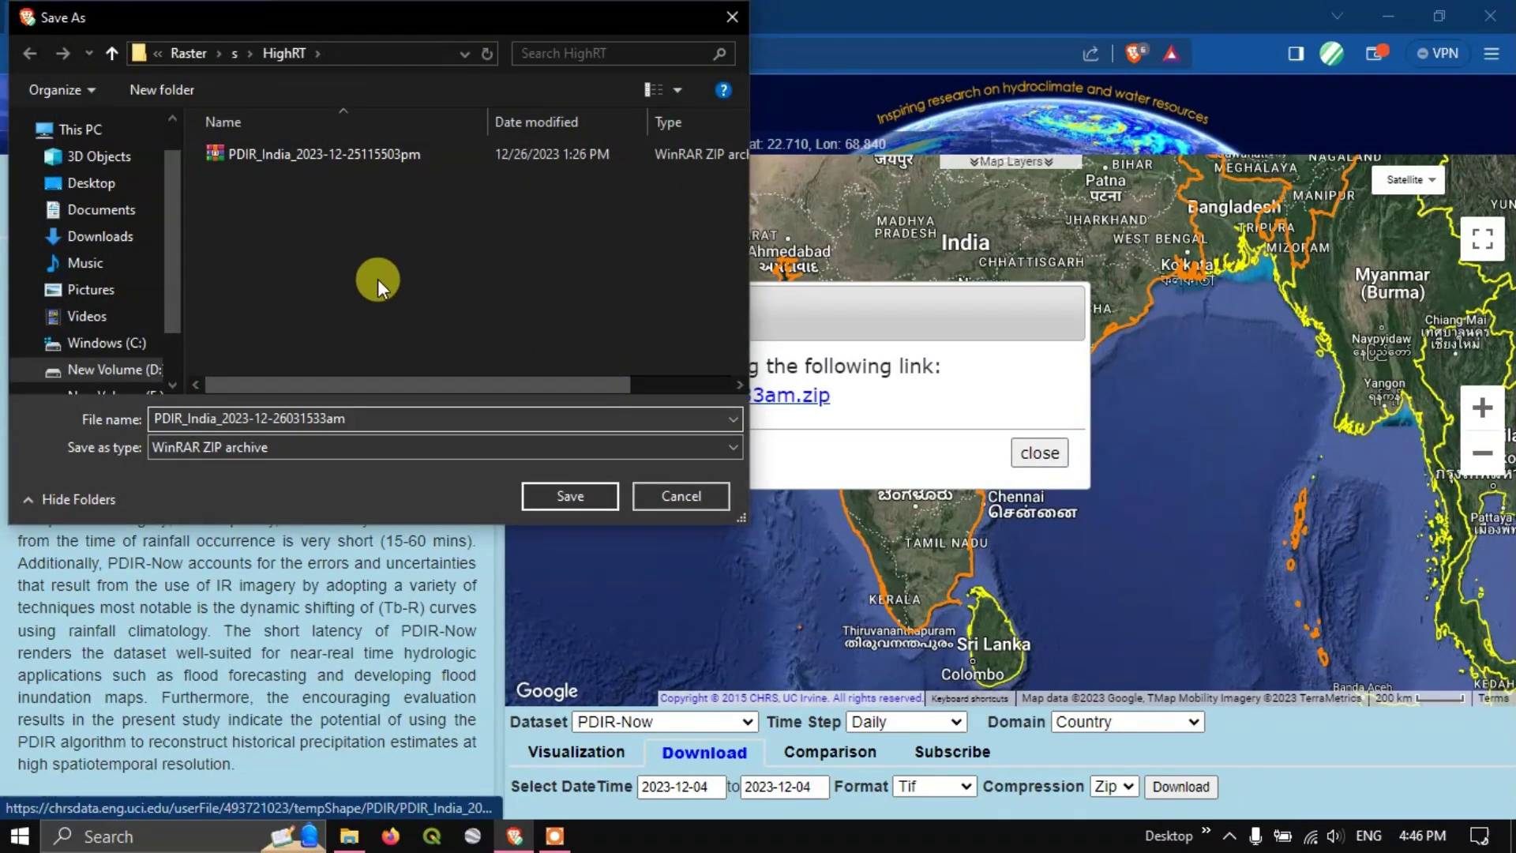
{"action": "right_click", "coordinate": [378, 278]}
{"action": "mouse_move", "coordinate": [505, 537]}
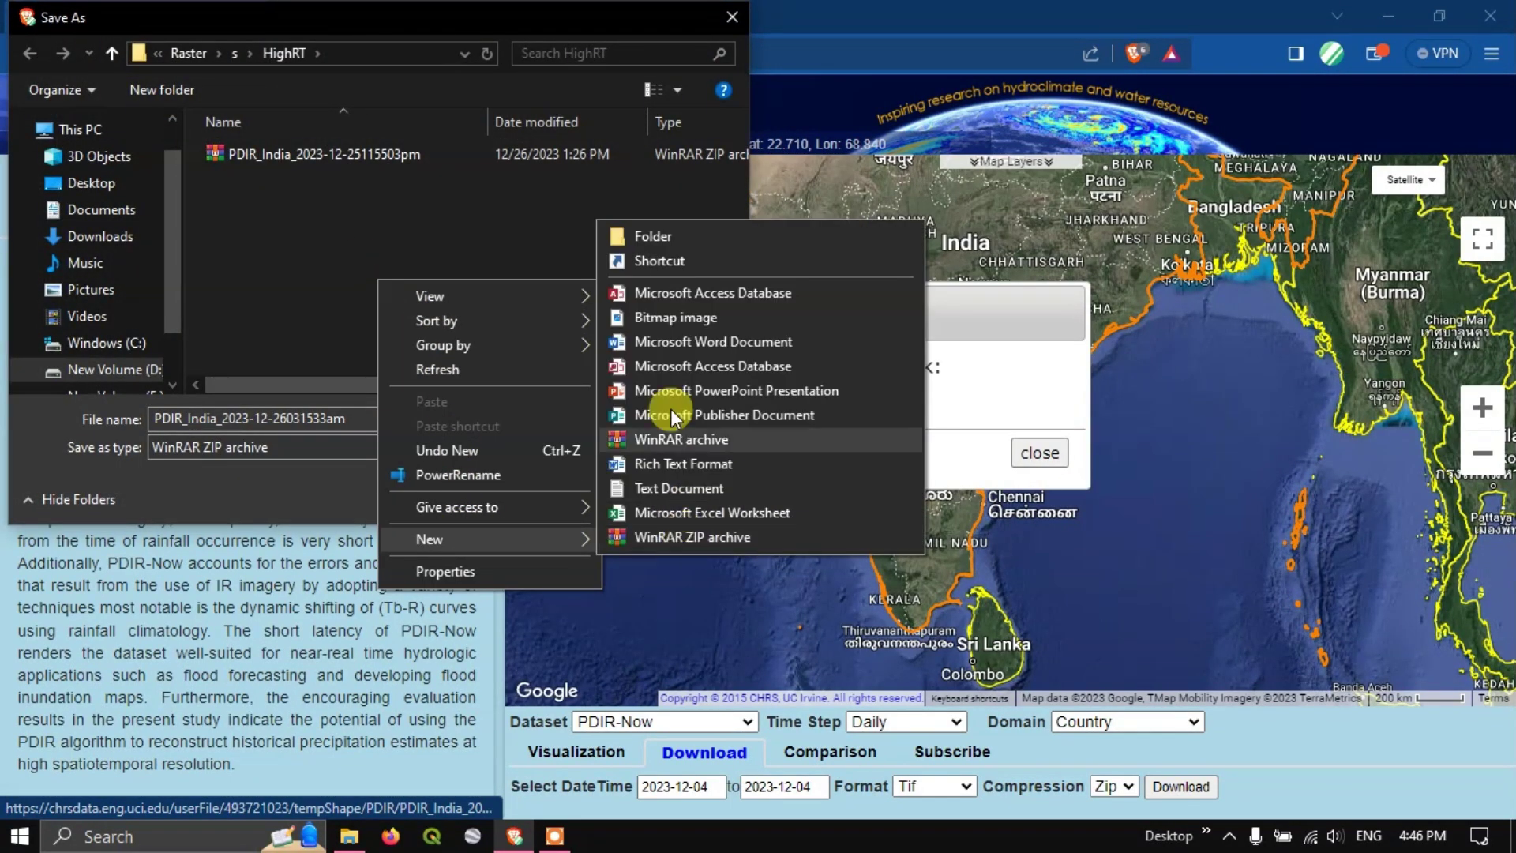
{"action": "left_click", "coordinate": [673, 239]}
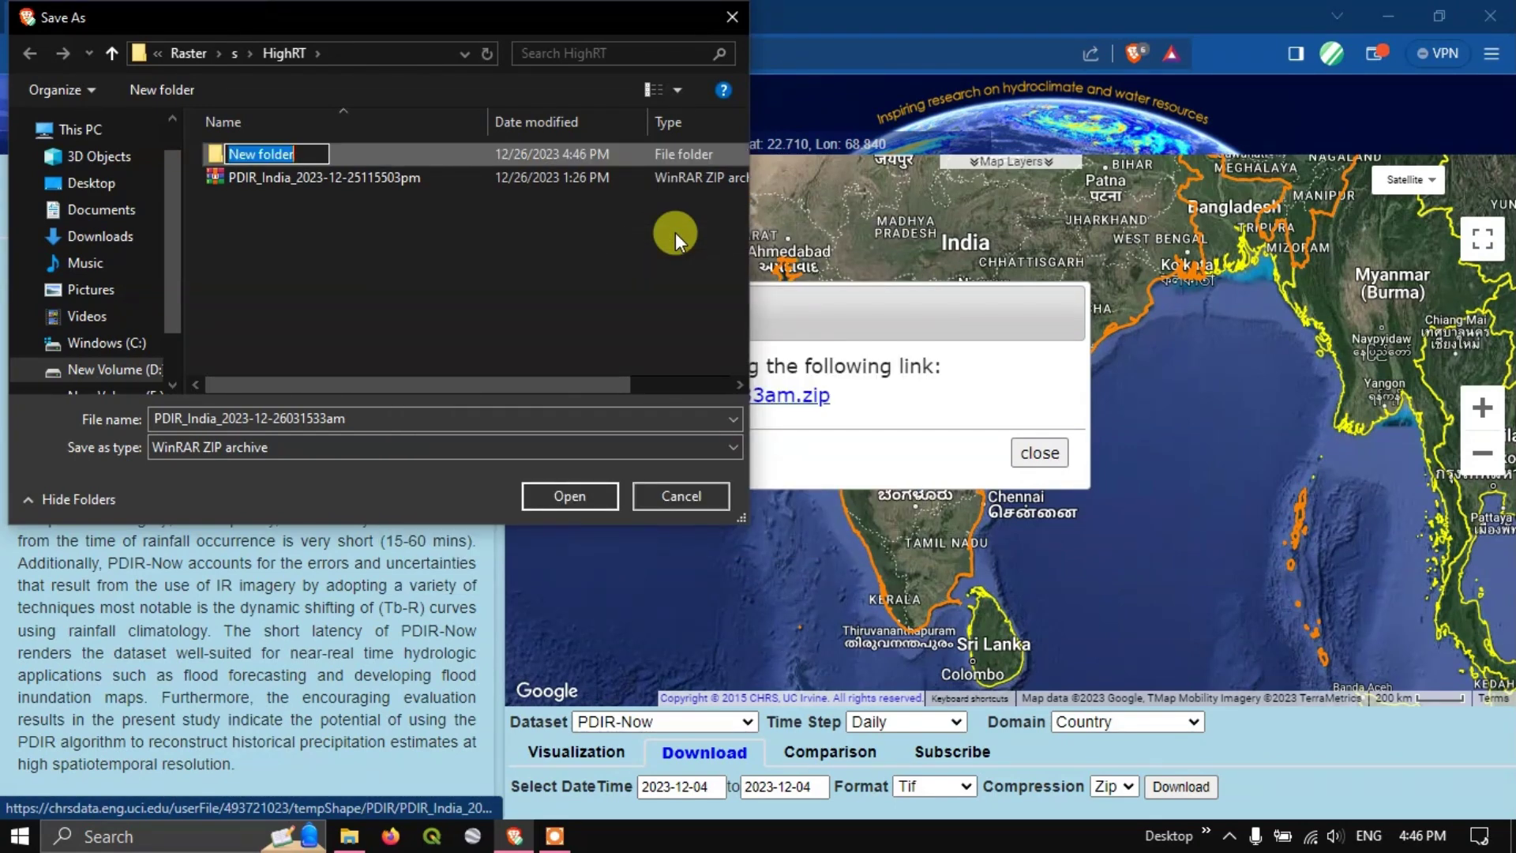
{"action": "key", "text": "BackSpace"}
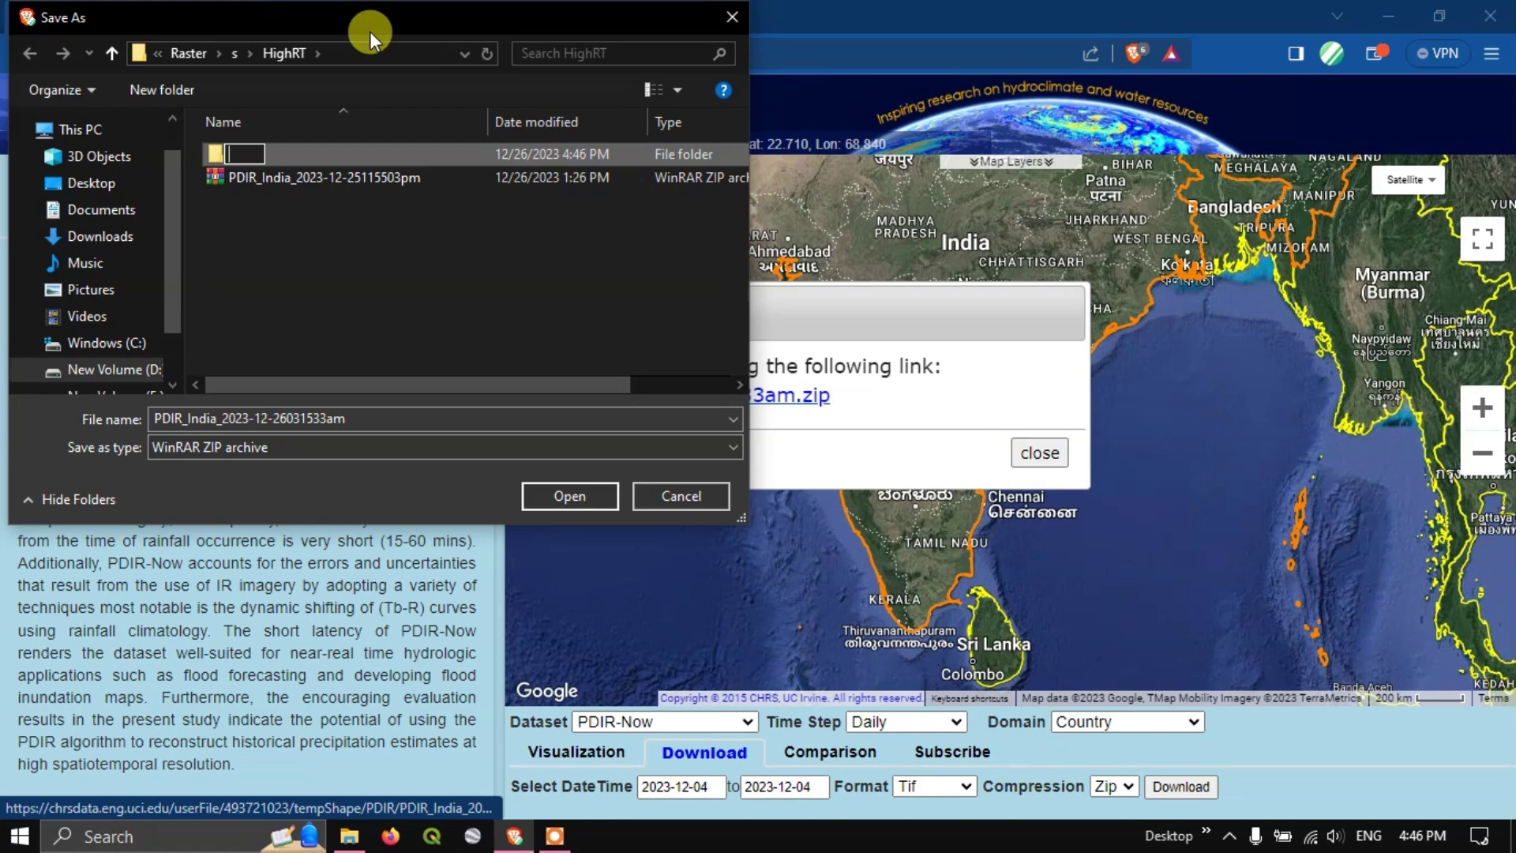
{"action": "type", "text": "PDIR_"}
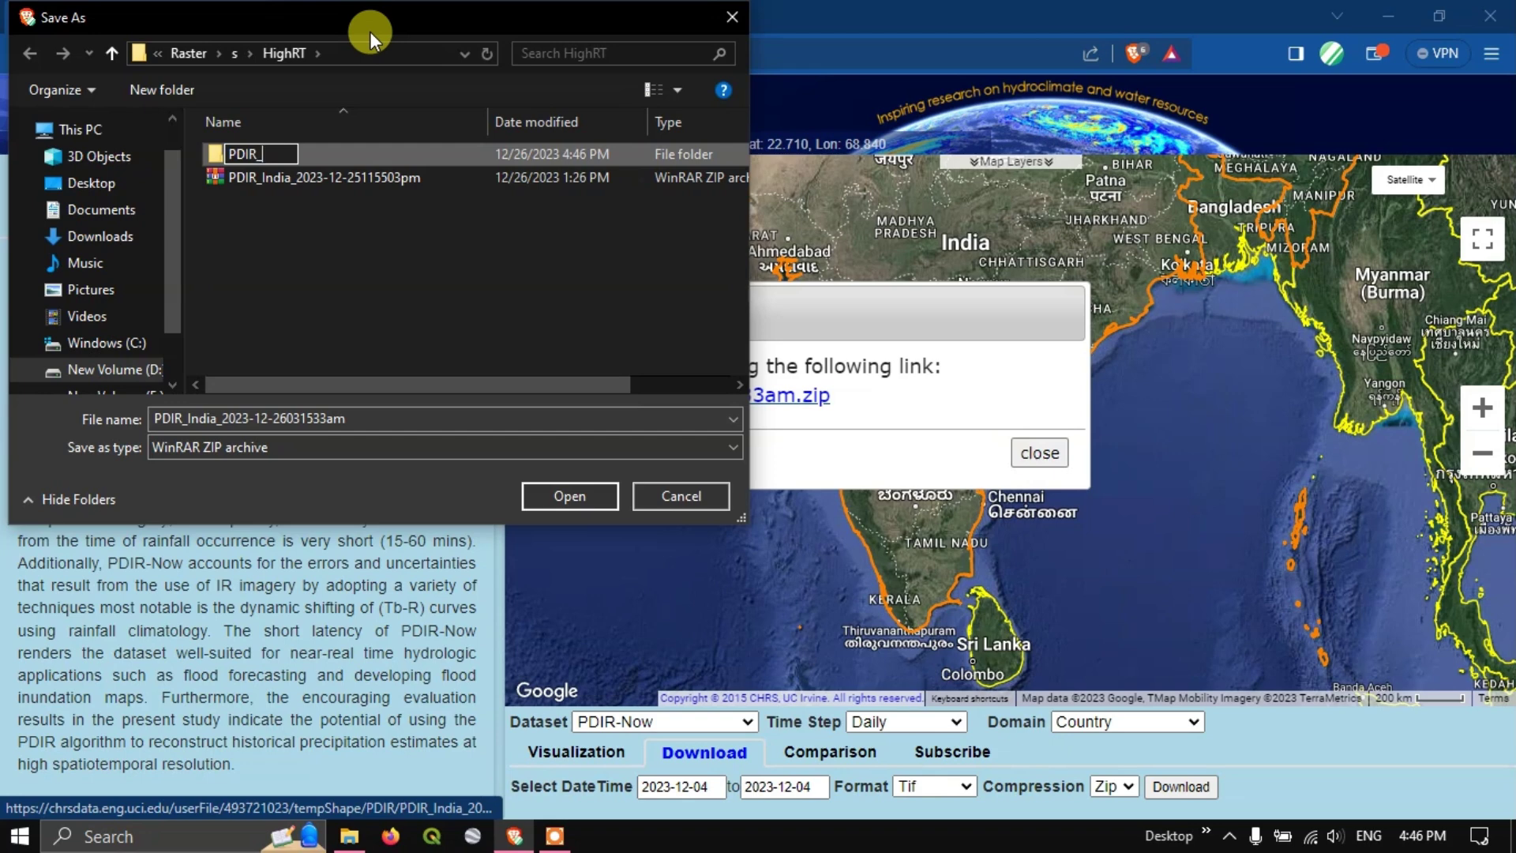
{"action": "type", "text": "NEW"}
{"action": "double_click", "coordinate": [355, 163]}
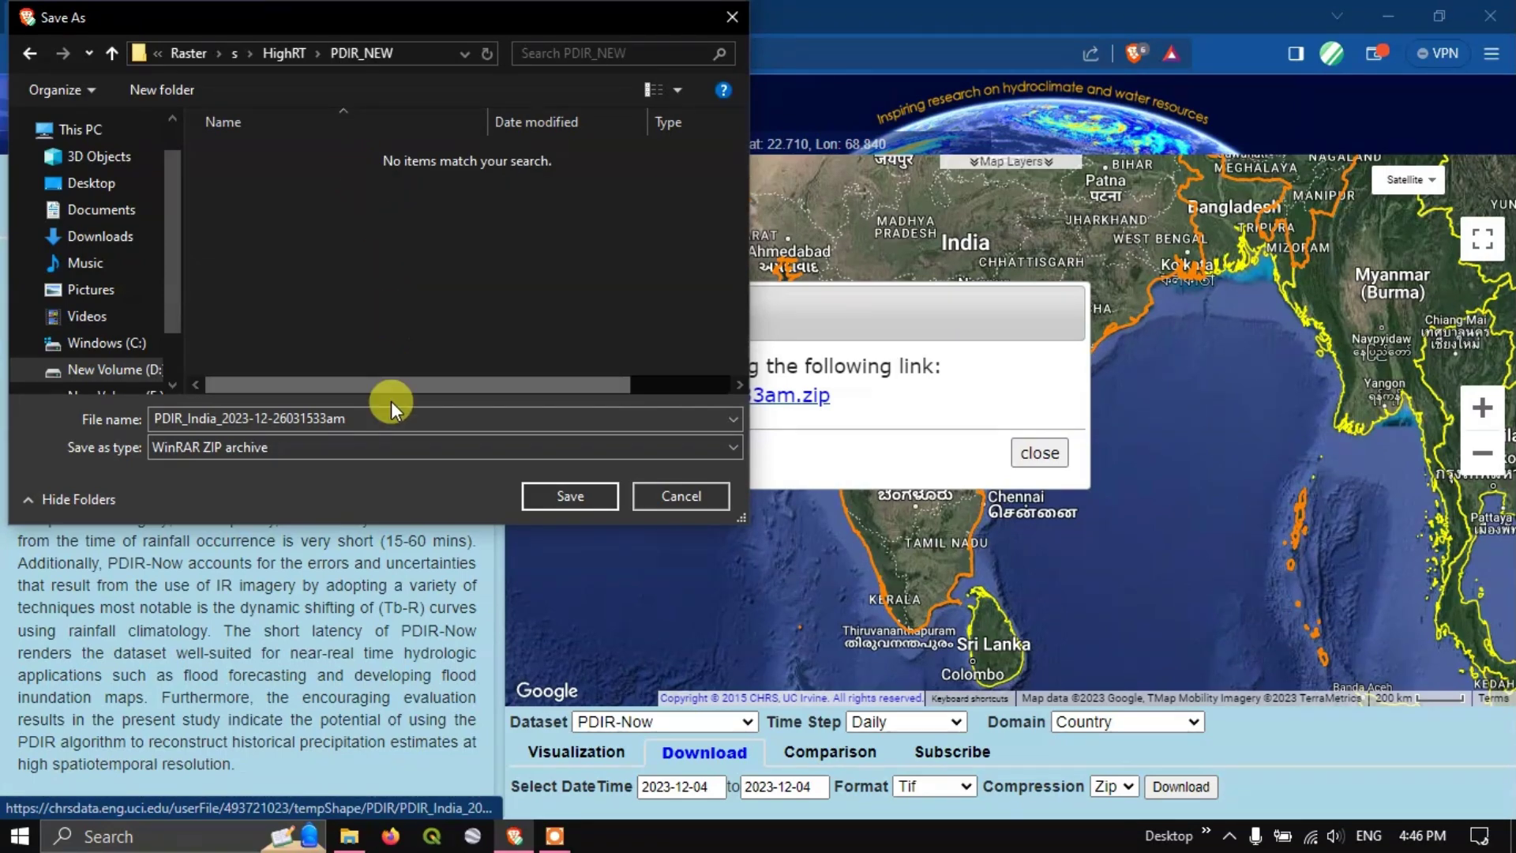
{"action": "left_click", "coordinate": [573, 495]}
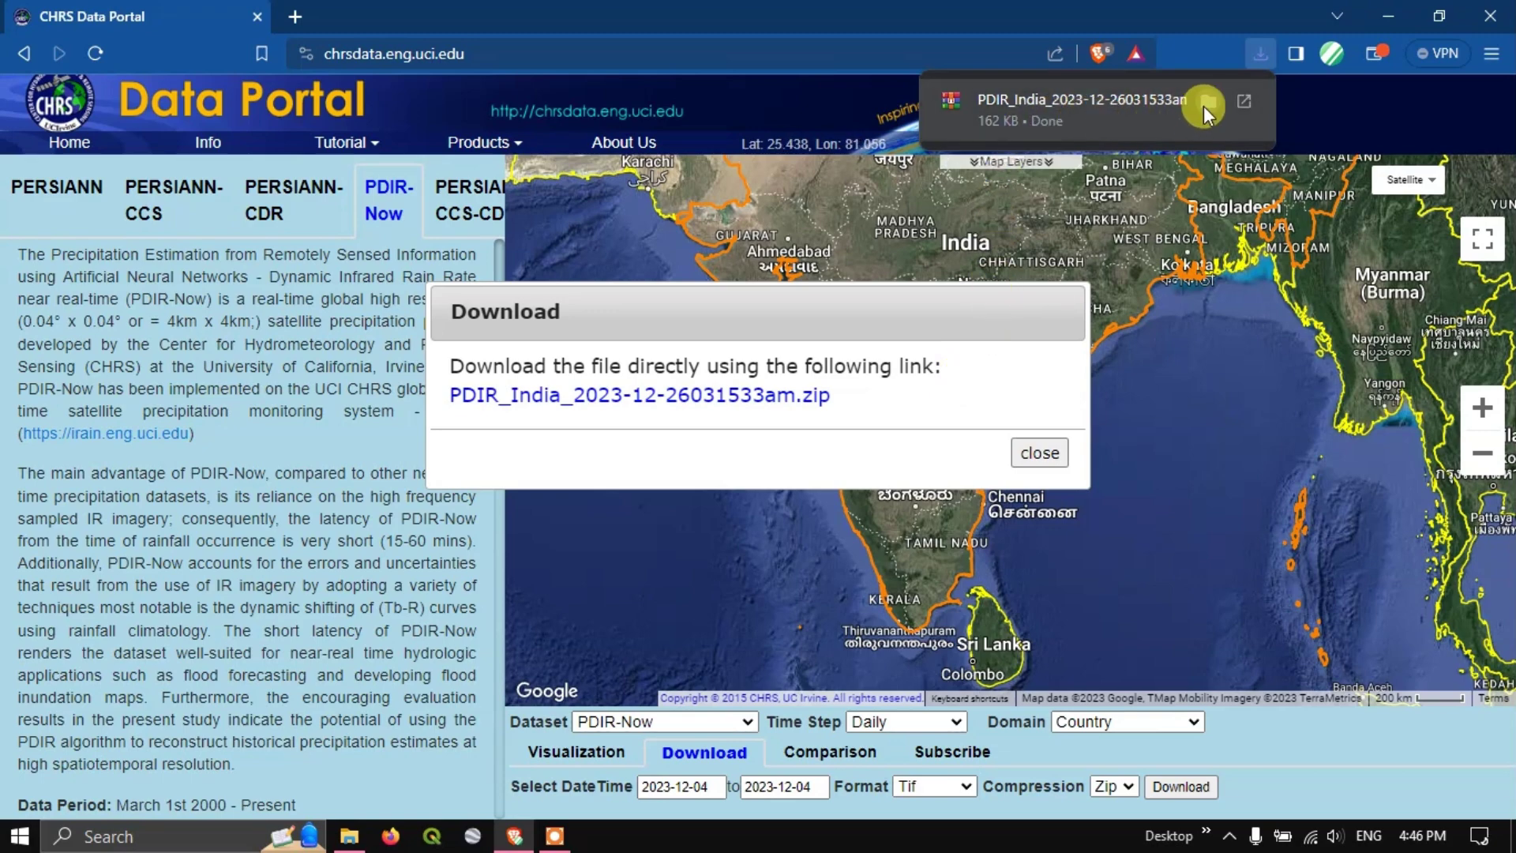
{"action": "left_click", "coordinate": [1206, 106]}
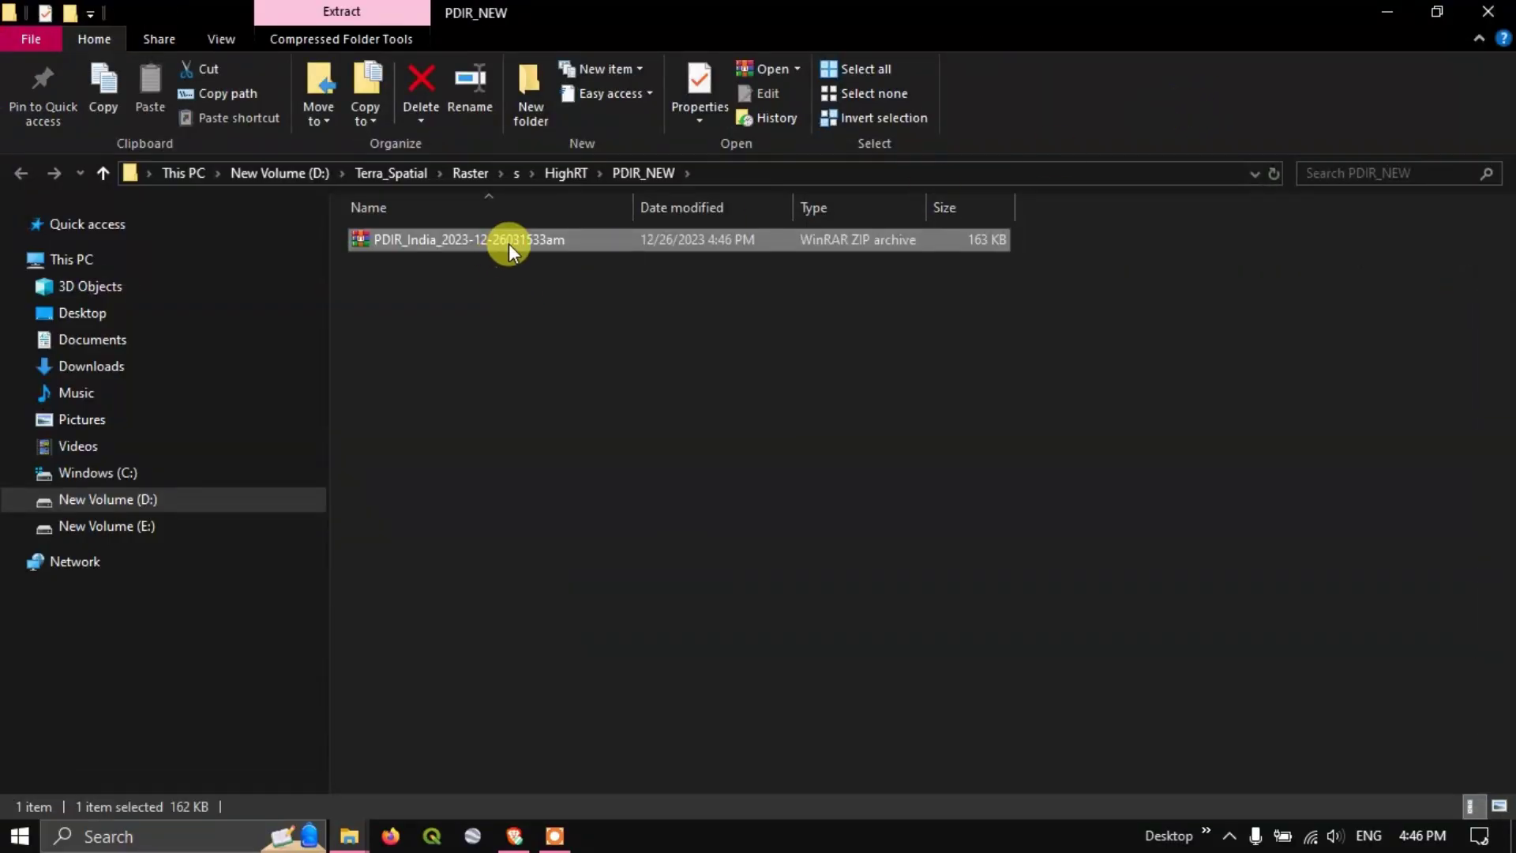
- Extract the PDIR_India zip in PDIR_NEW to get PDIR_1d20231204 TIF and an India shapefile
{"action": "right_click", "coordinate": [508, 243]}
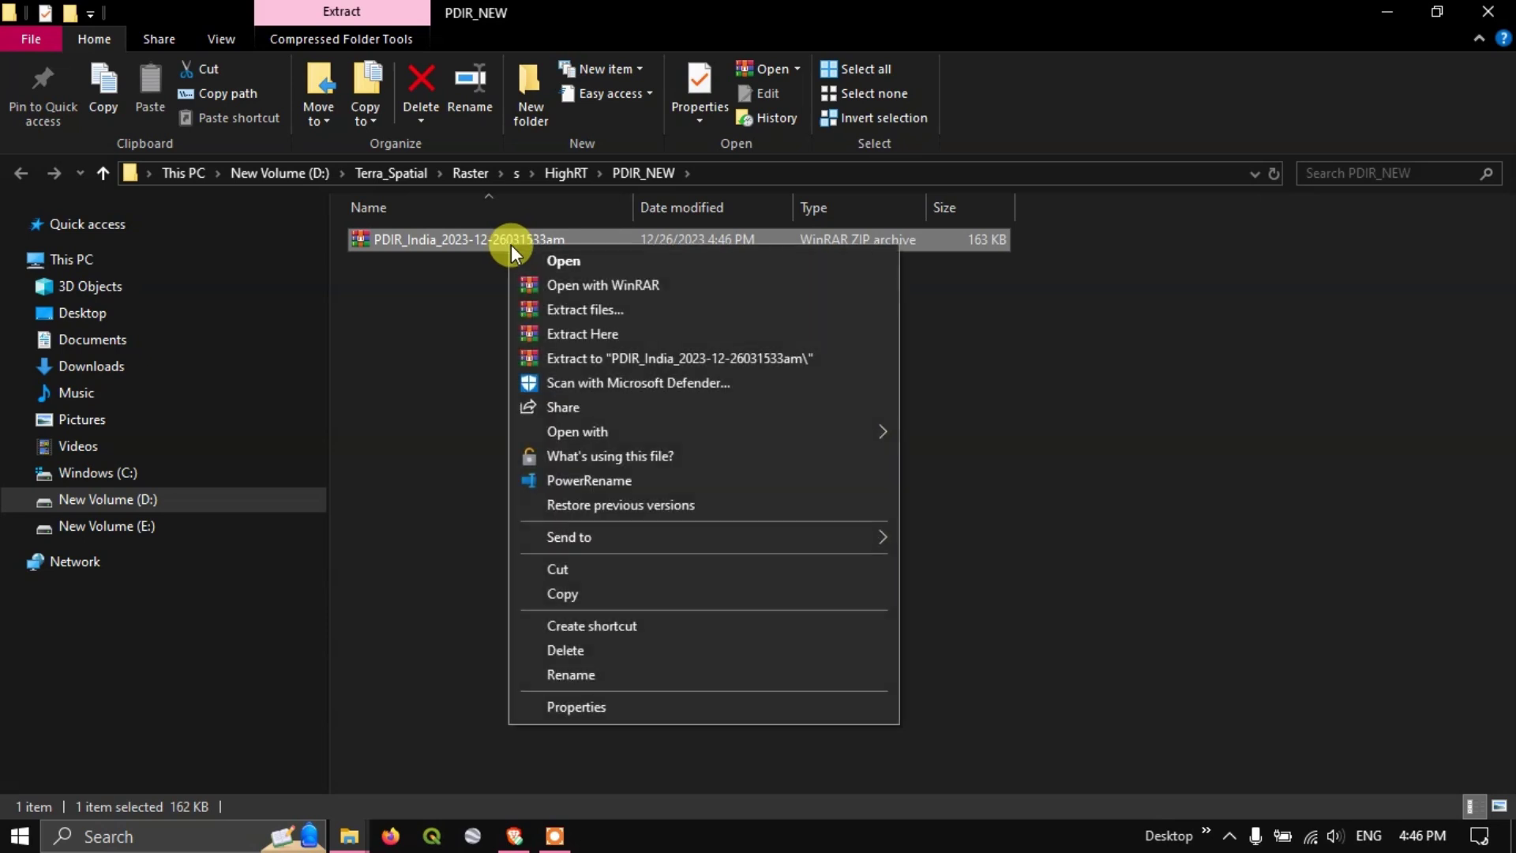
{"action": "left_click", "coordinate": [606, 334]}
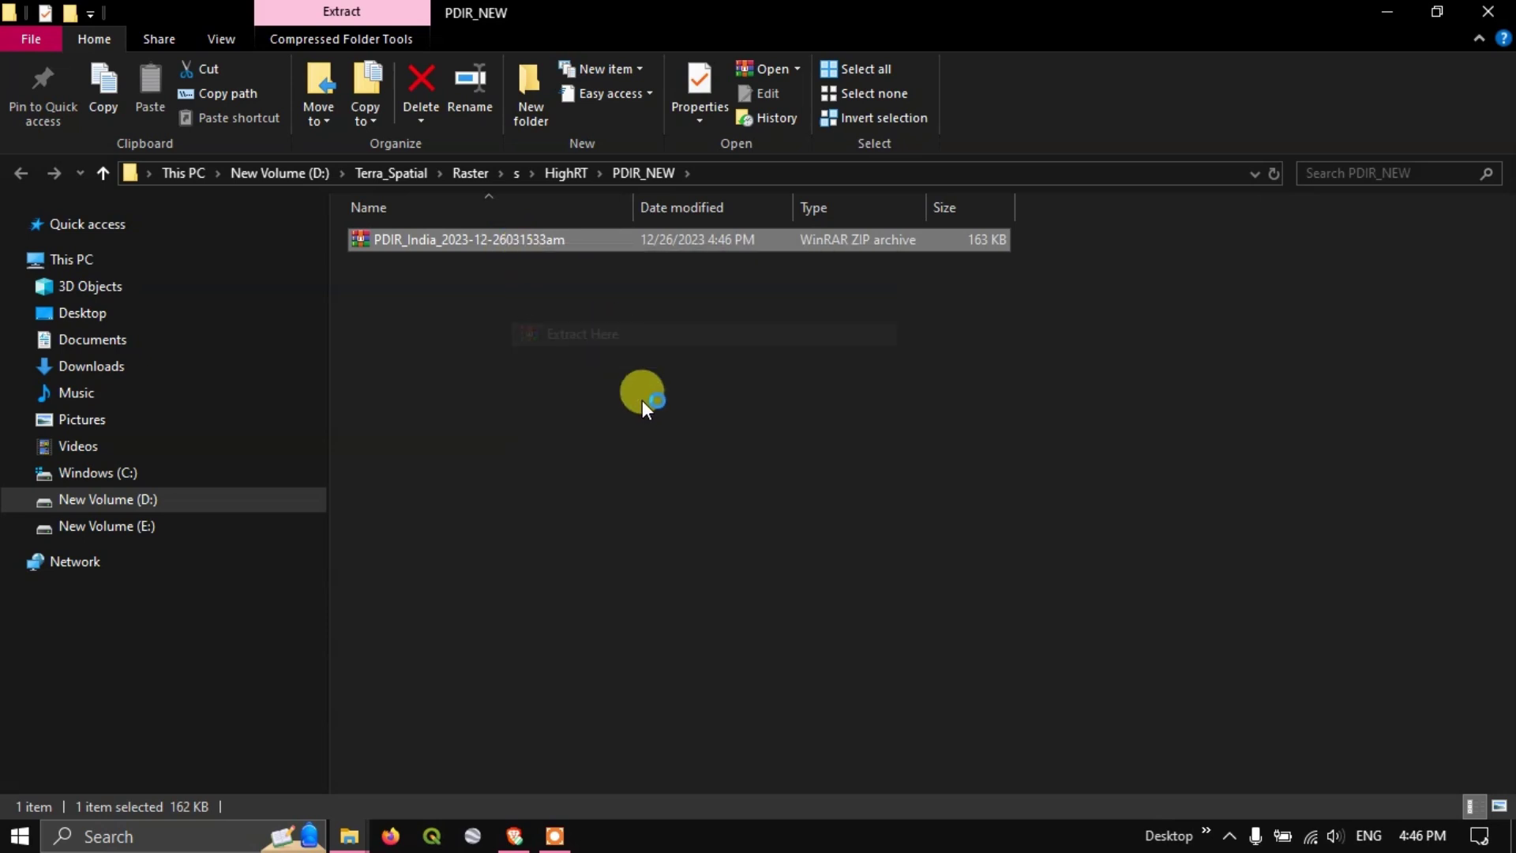
{"action": "left_click", "coordinate": [708, 433]}
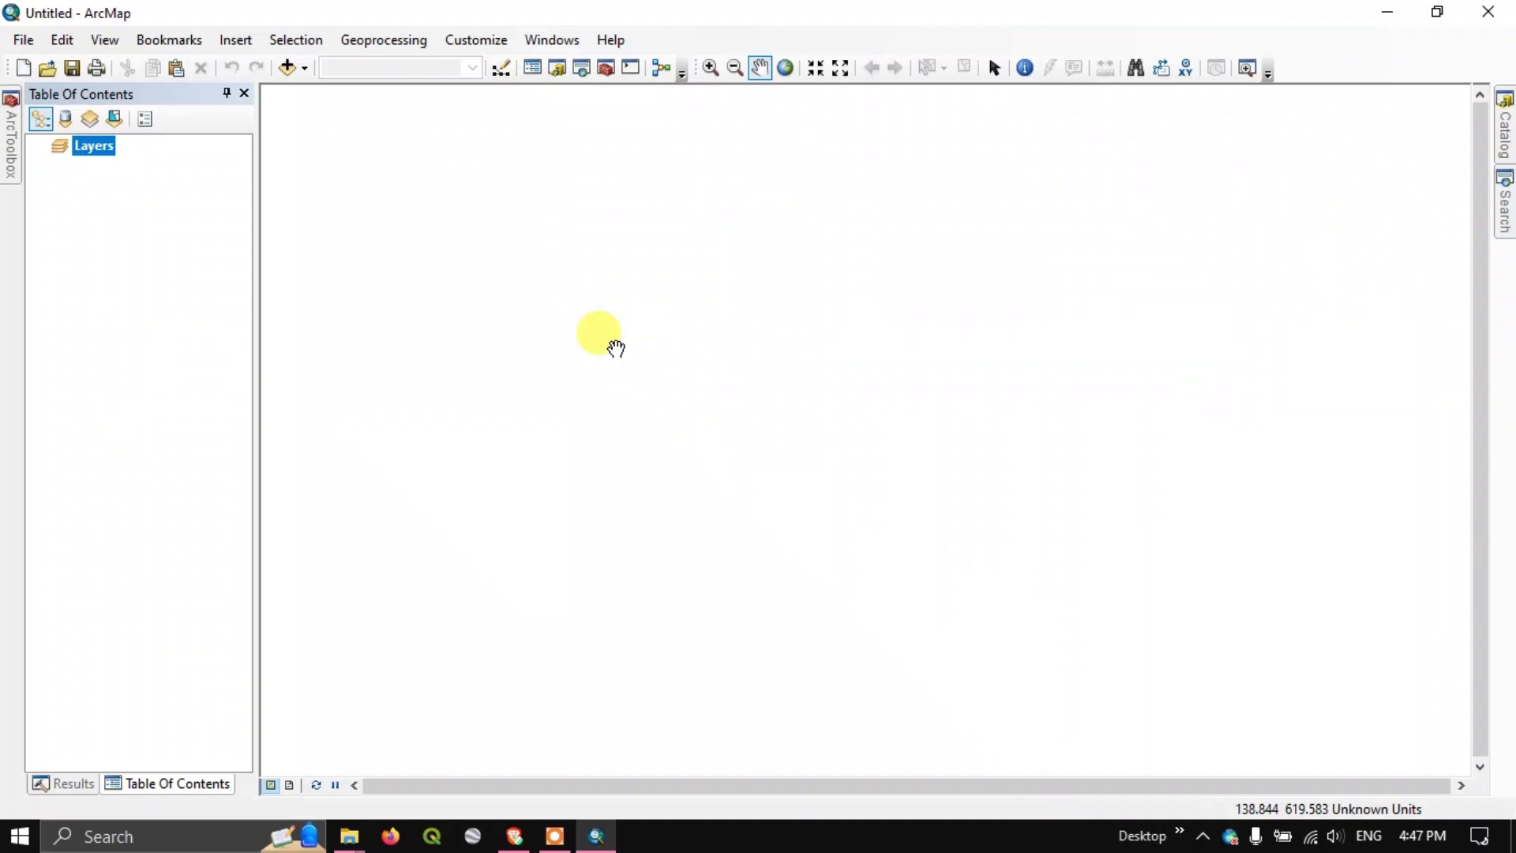
- Add PDIR_1d20231204.tif from PDIR_NEW to the map, accepting the unknown spatial reference warning
{"action": "left_click", "coordinate": [306, 70]}
{"action": "left_click", "coordinate": [325, 91]}
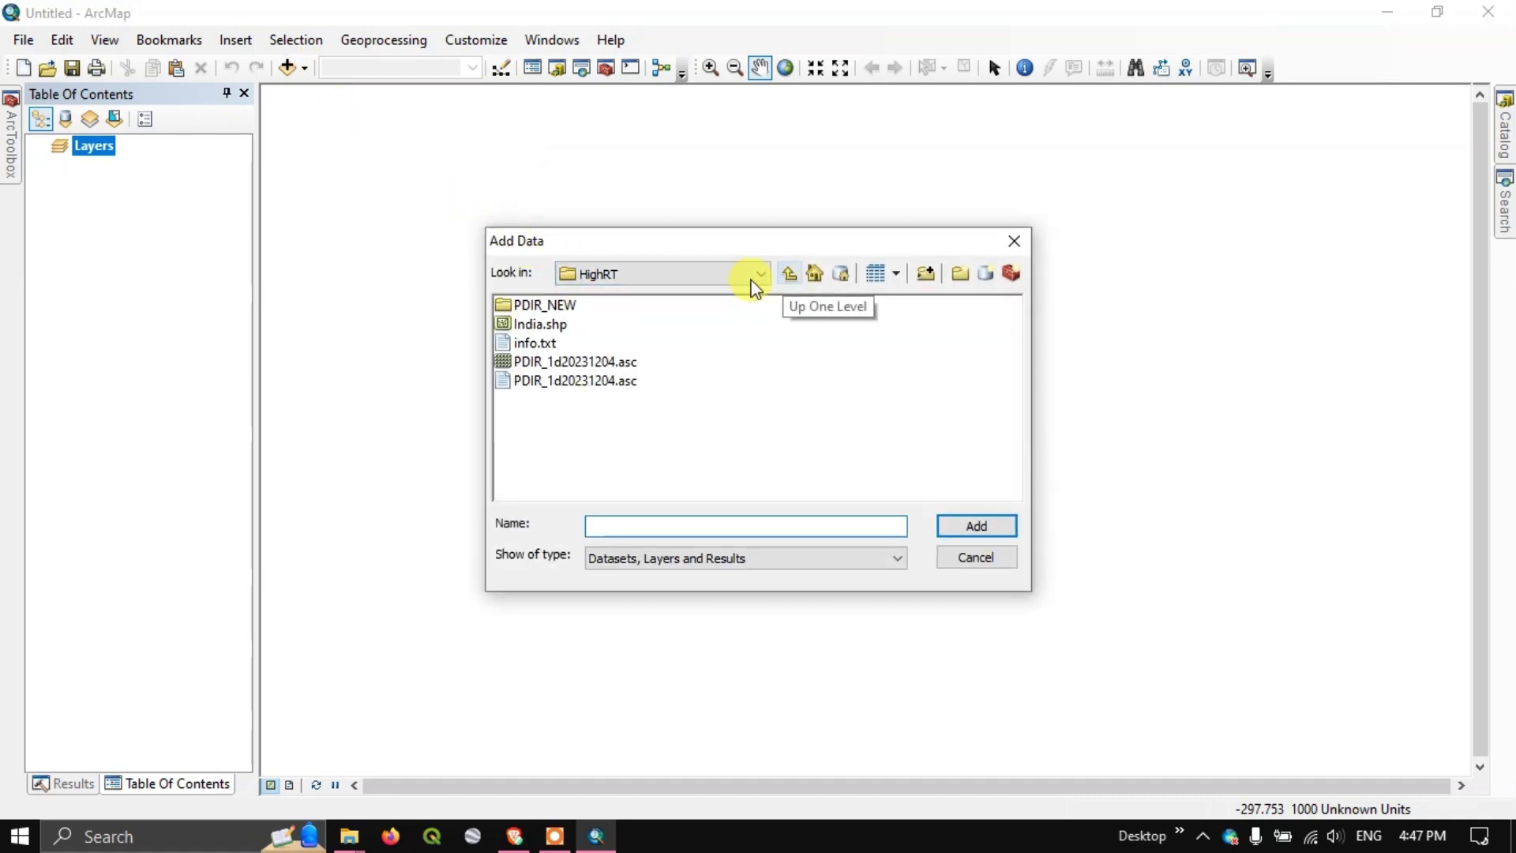
{"action": "double_click", "coordinate": [553, 306]}
{"action": "left_click", "coordinate": [544, 344]}
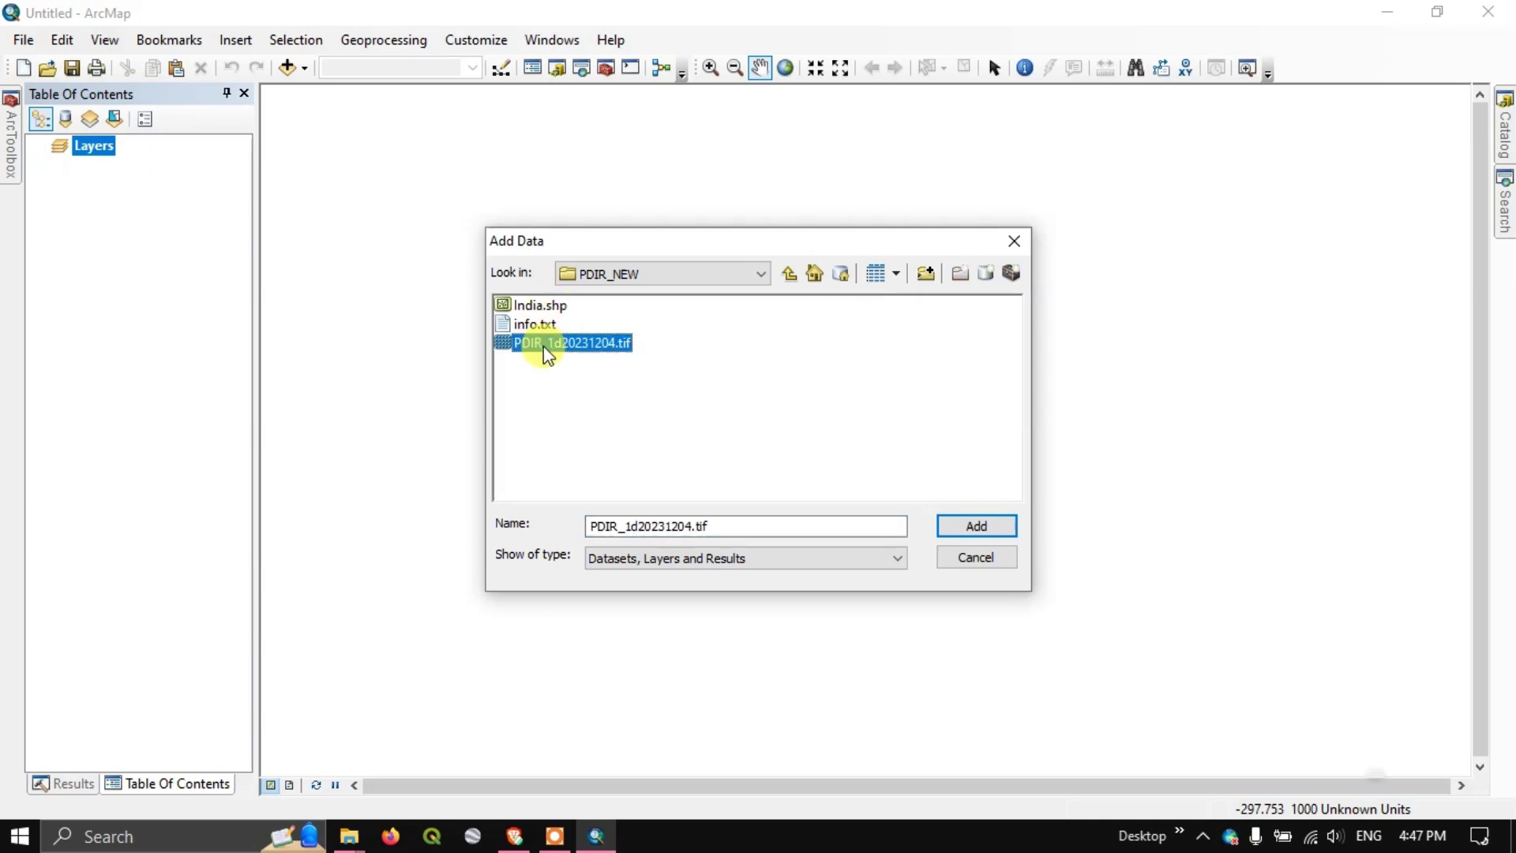
{"action": "left_click", "coordinate": [970, 524]}
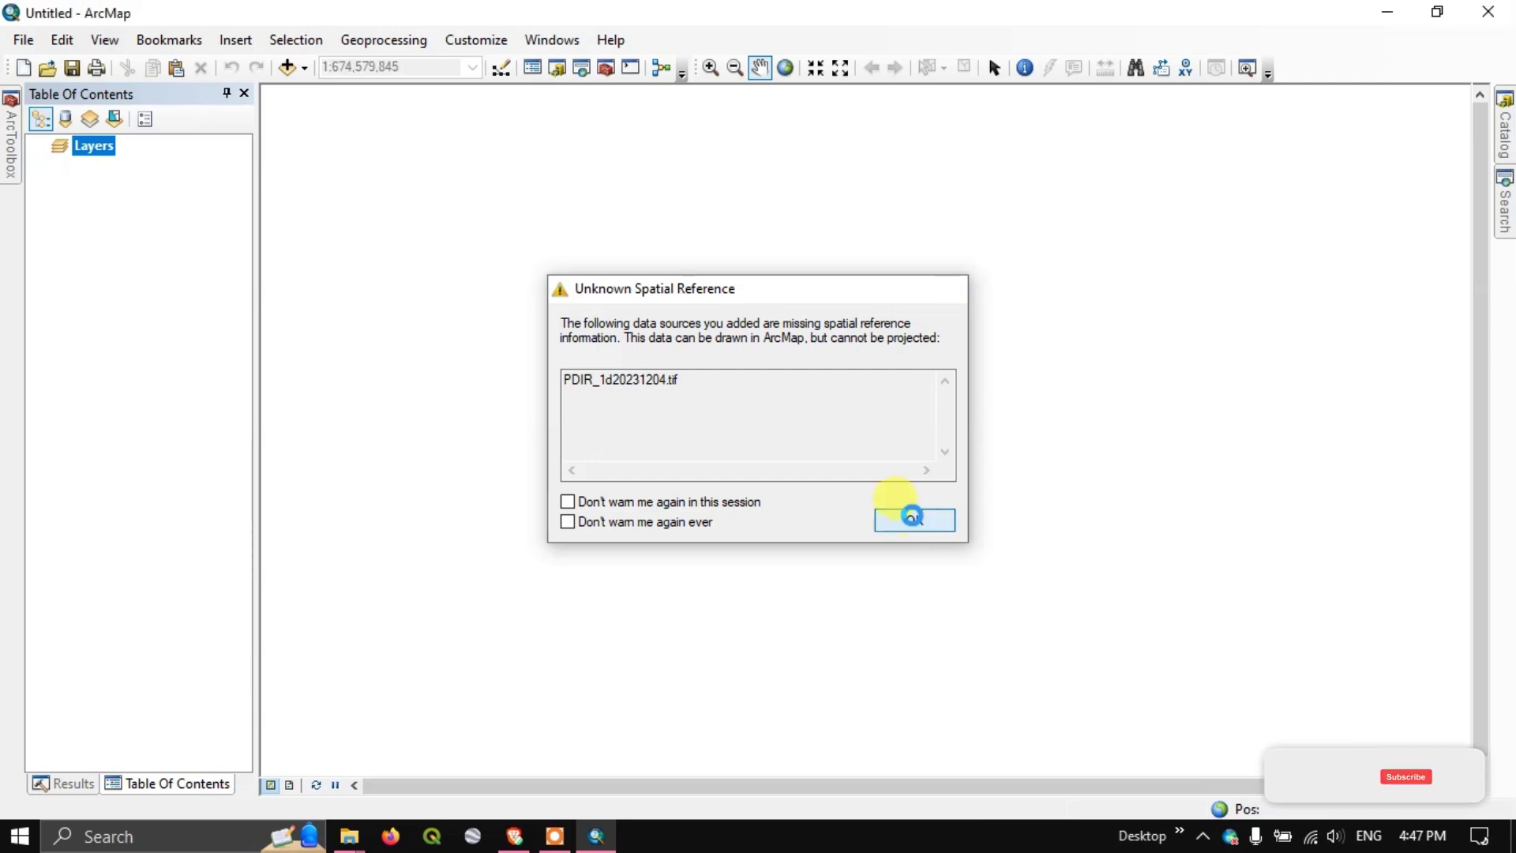
{"action": "left_click", "coordinate": [913, 521]}
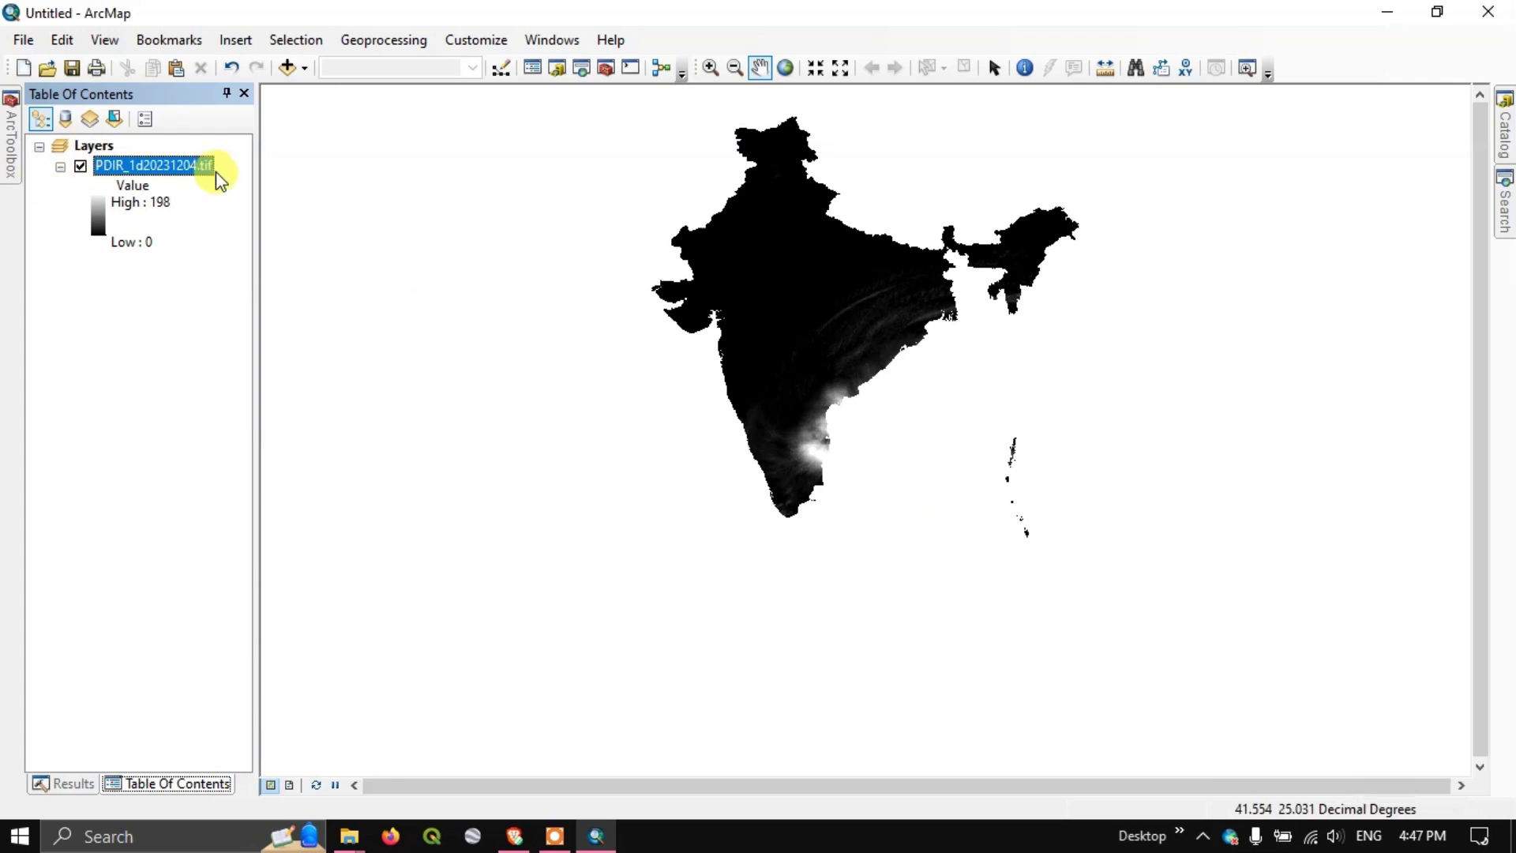
- Symbolize the PDIR raster with an inverted red-yellow-blue ramp from 0 to 198, high values red
{"action": "right_click", "coordinate": [183, 174]}
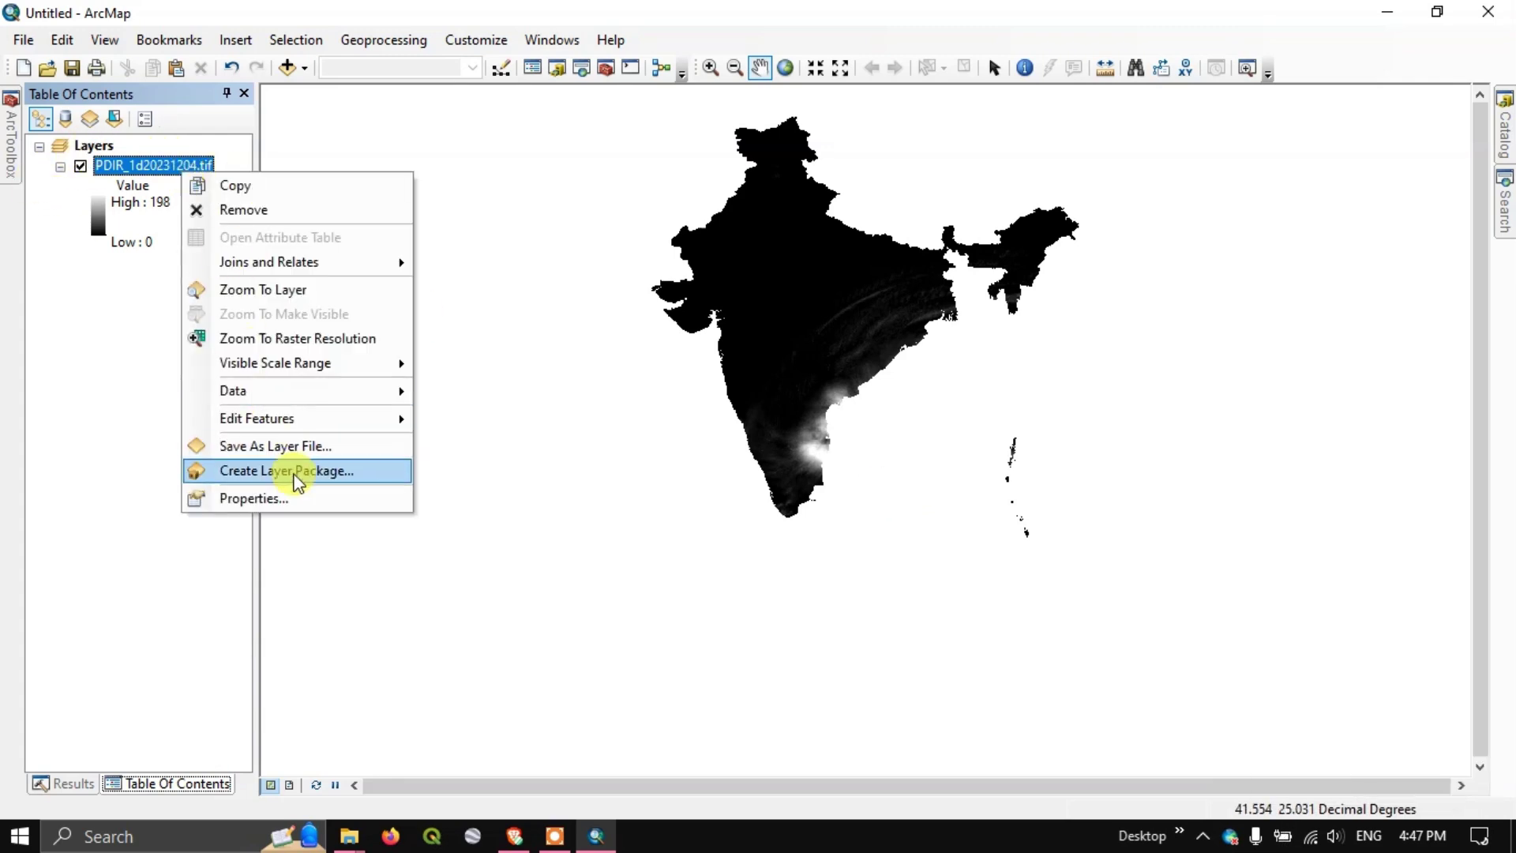
{"action": "left_click", "coordinate": [303, 499]}
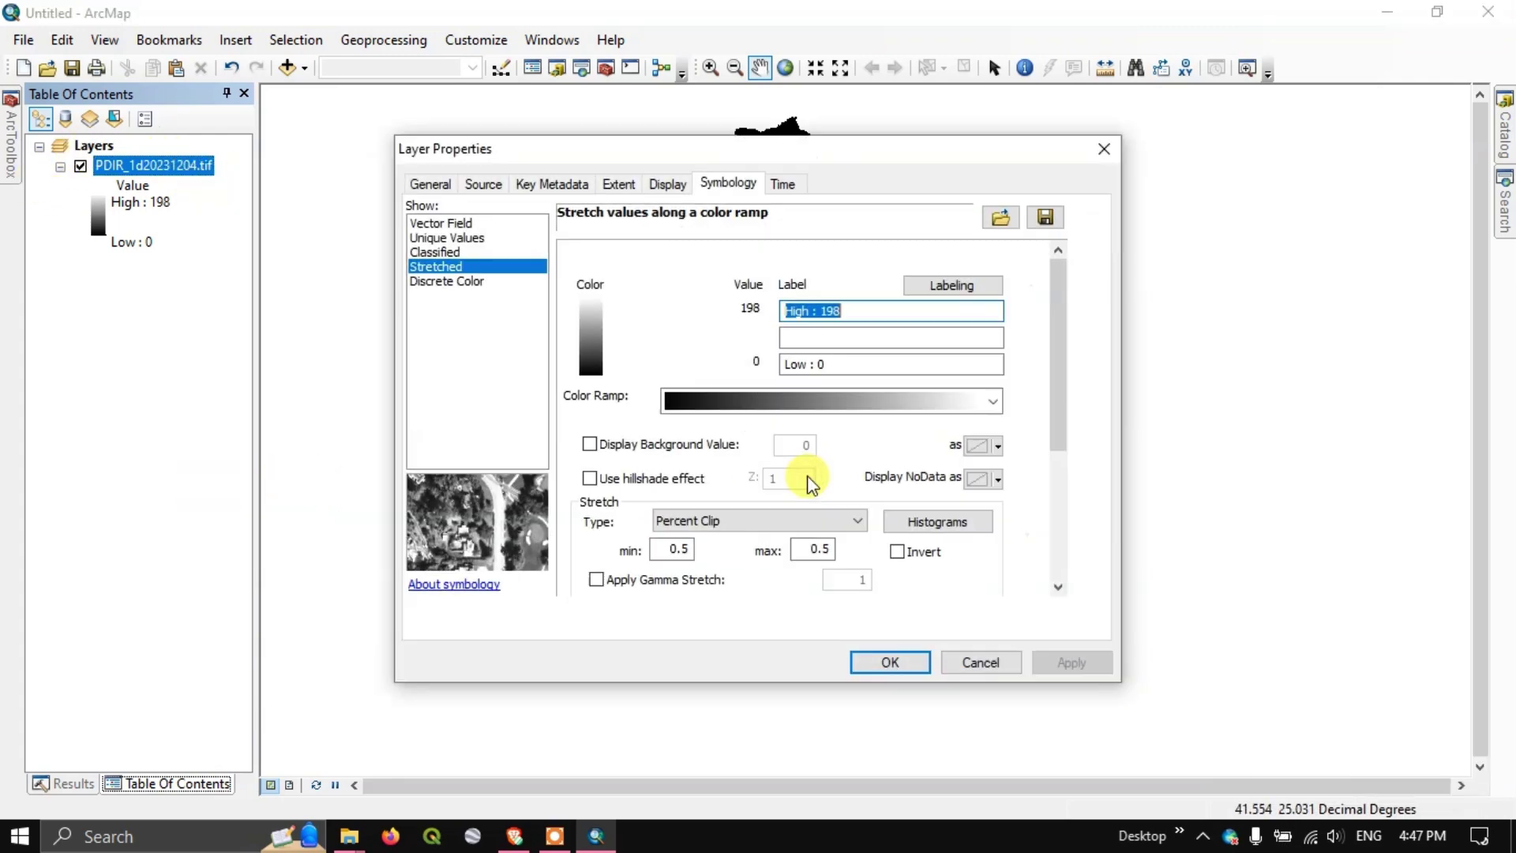
{"action": "left_click", "coordinate": [718, 402]}
{"action": "scroll", "coordinate": [763, 386], "scroll_direction": "down", "scroll_amount": 6}
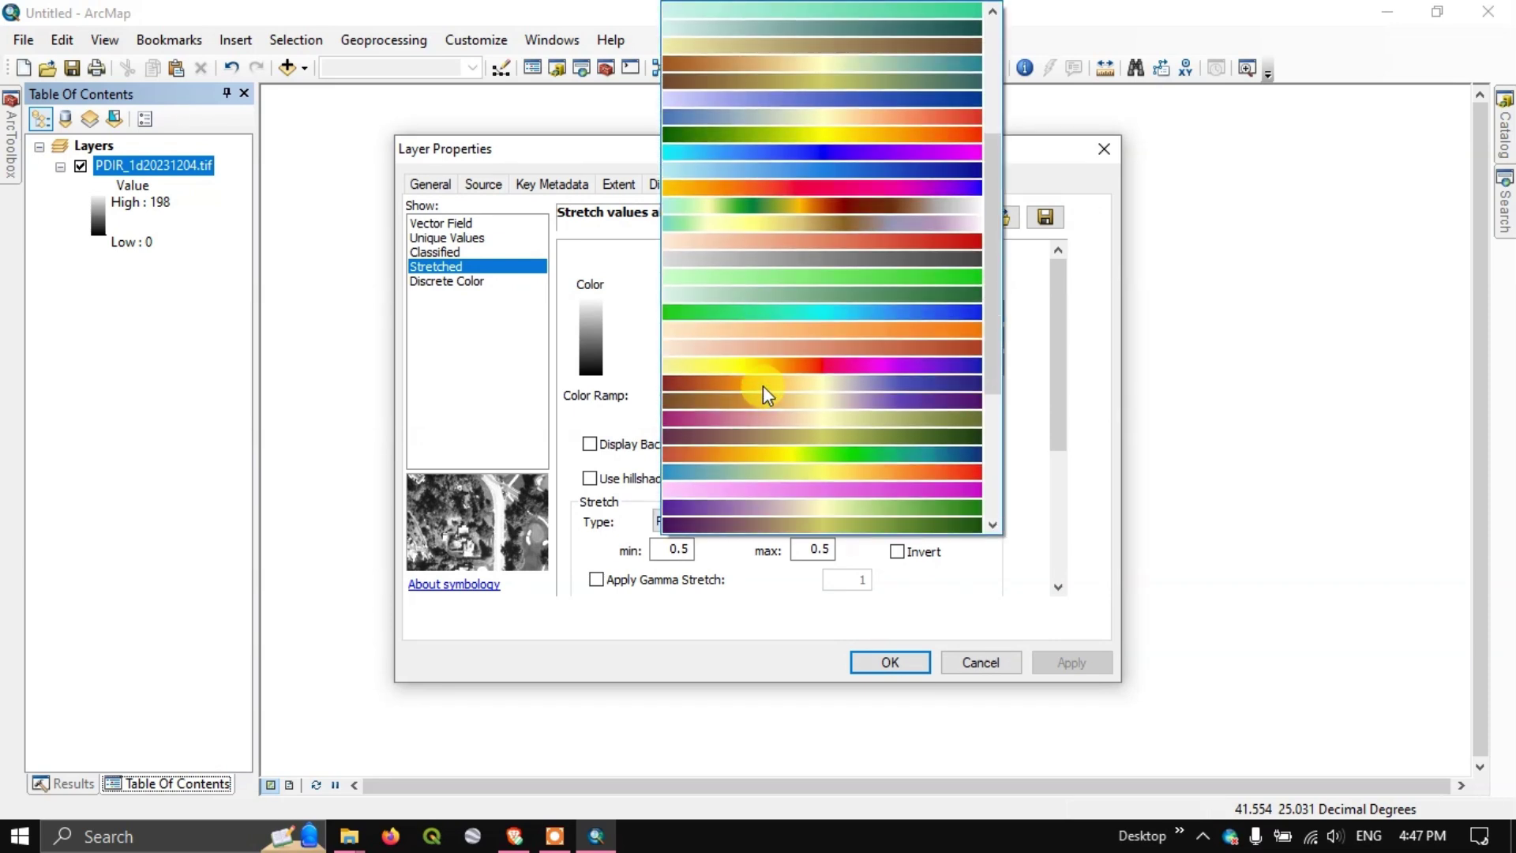
{"action": "scroll", "coordinate": [765, 382], "scroll_direction": "down", "scroll_amount": 2}
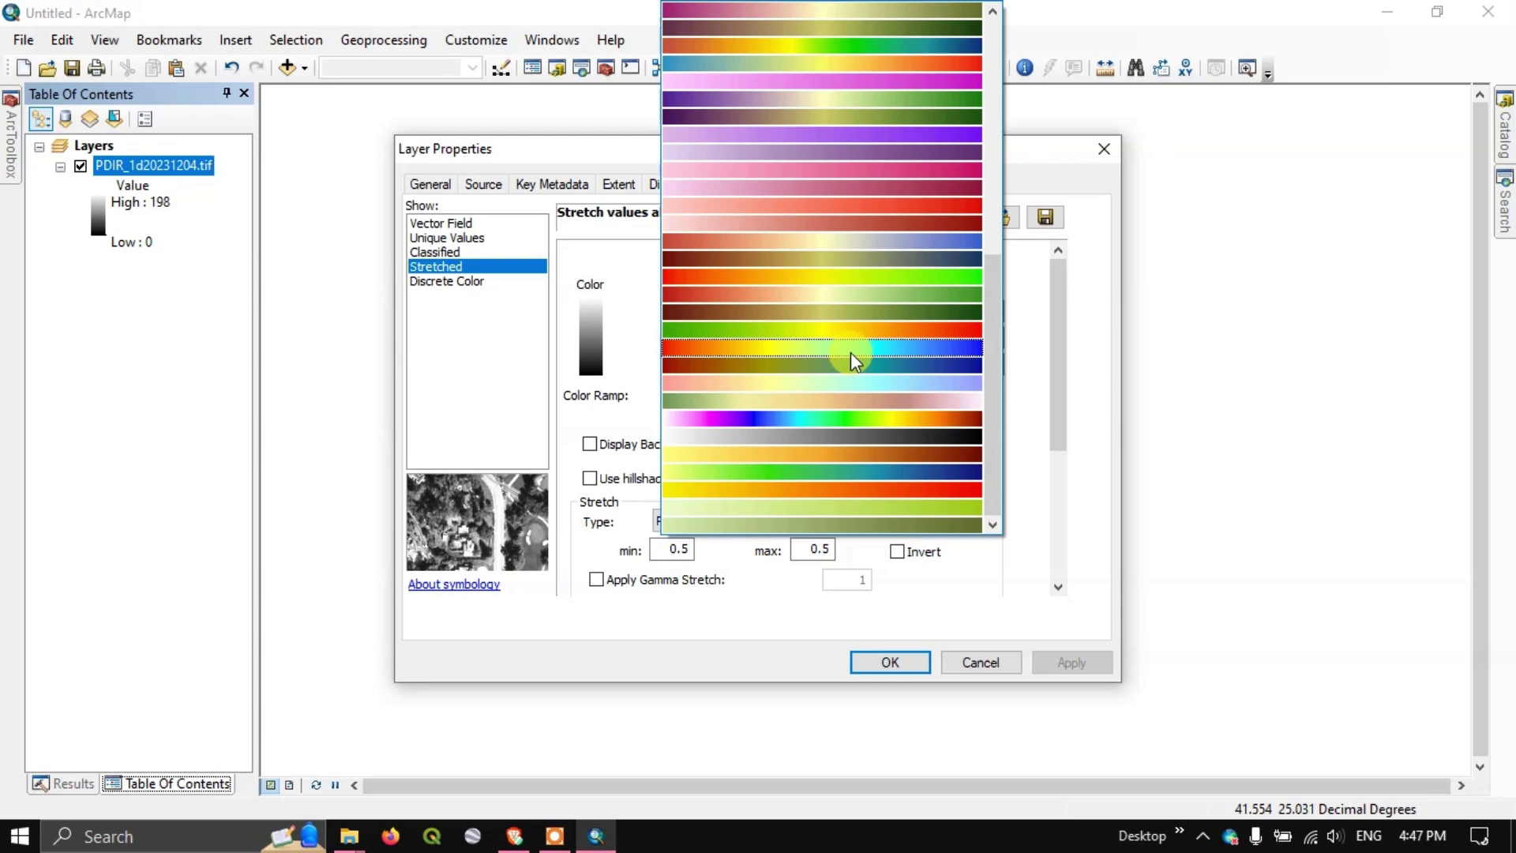
{"action": "left_click", "coordinate": [821, 350]}
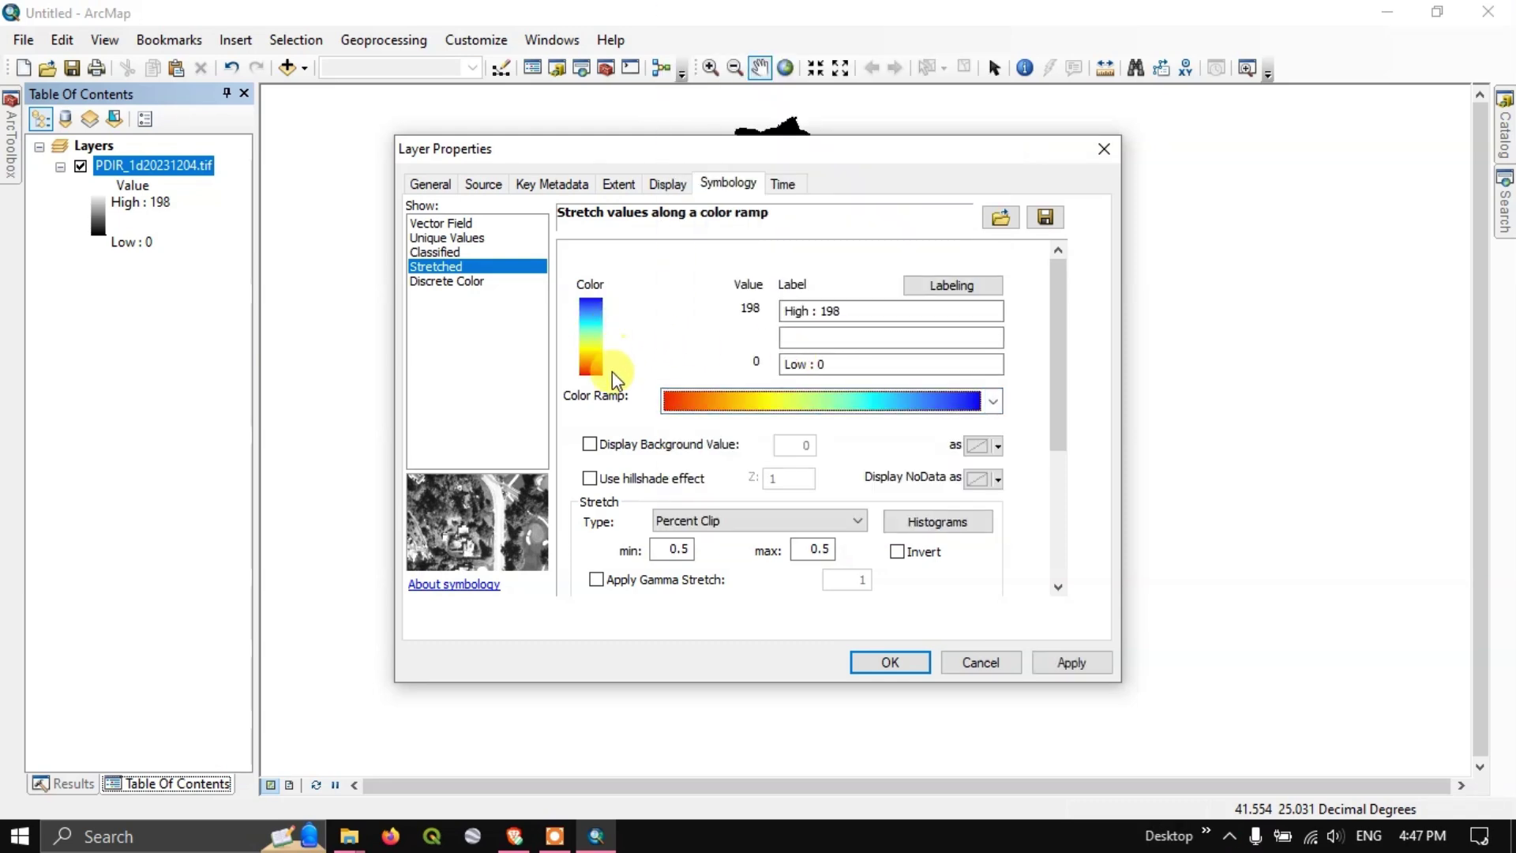
{"action": "left_click", "coordinate": [898, 552]}
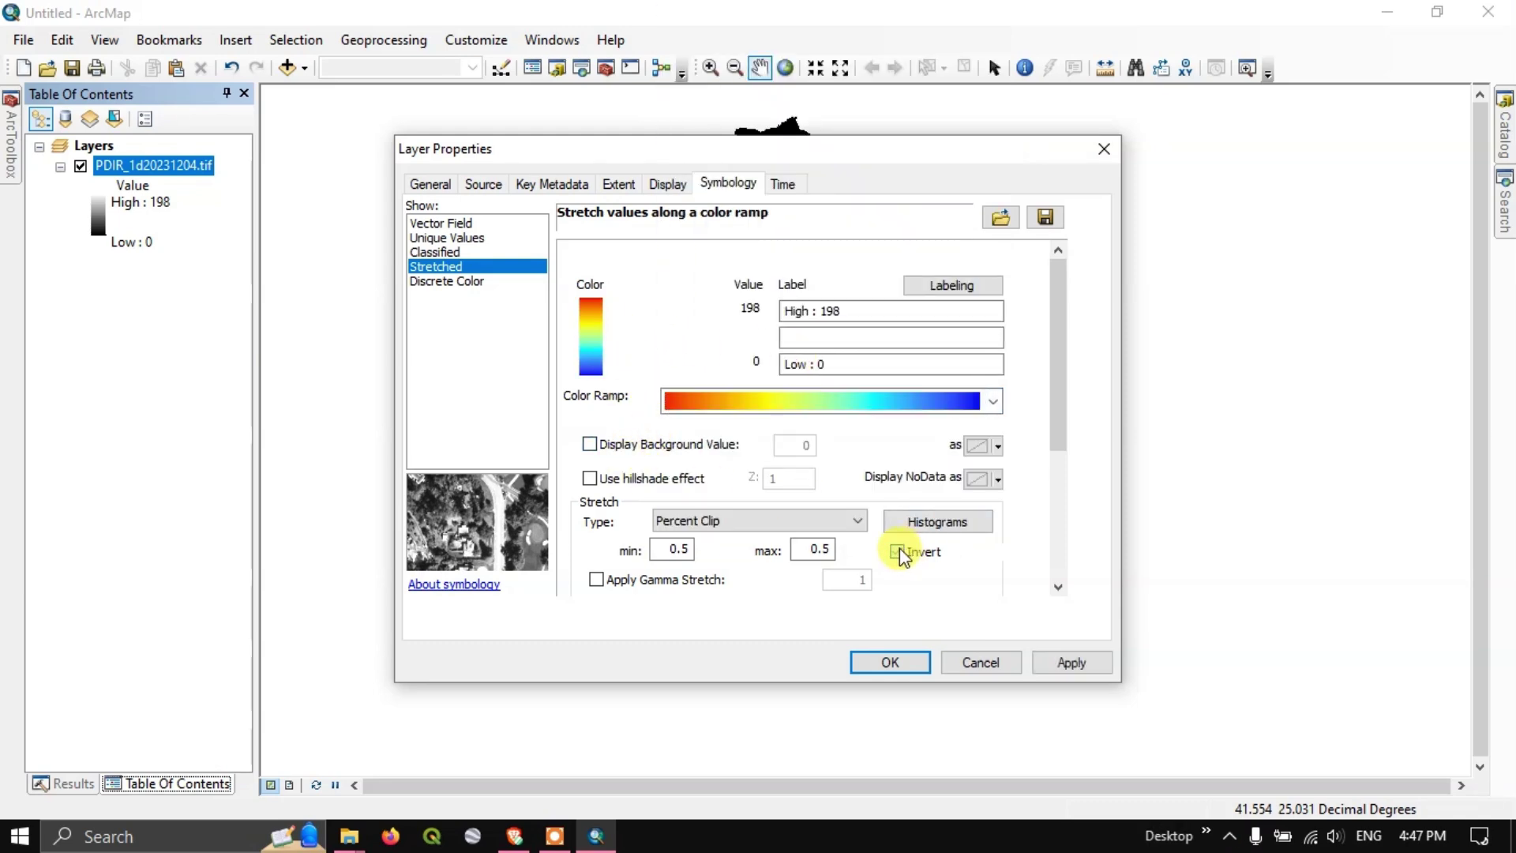
{"action": "double_click", "coordinate": [747, 308]}
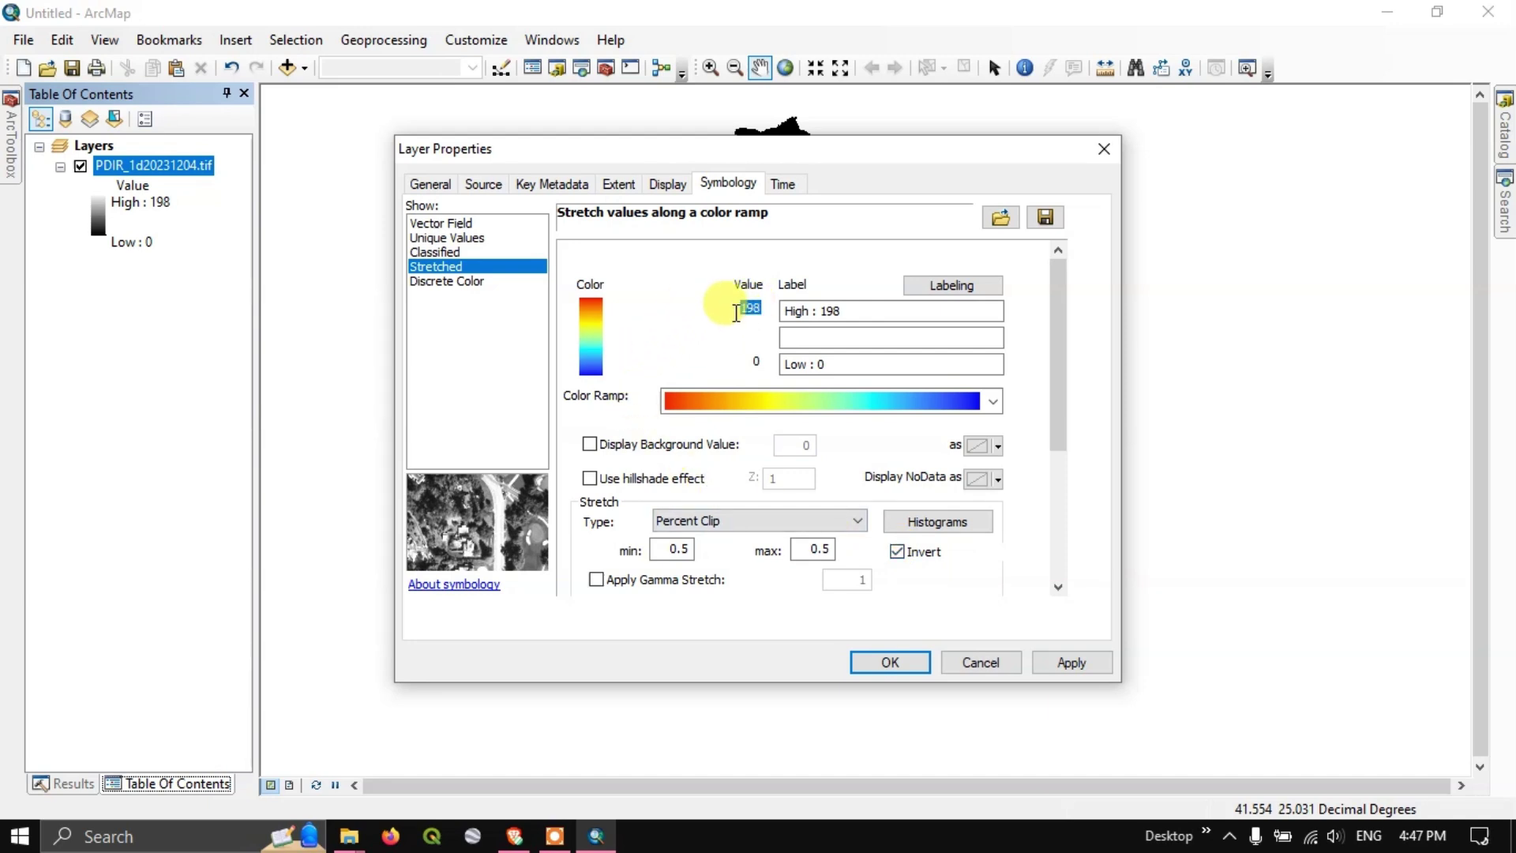
{"action": "left_click", "coordinate": [755, 361]}
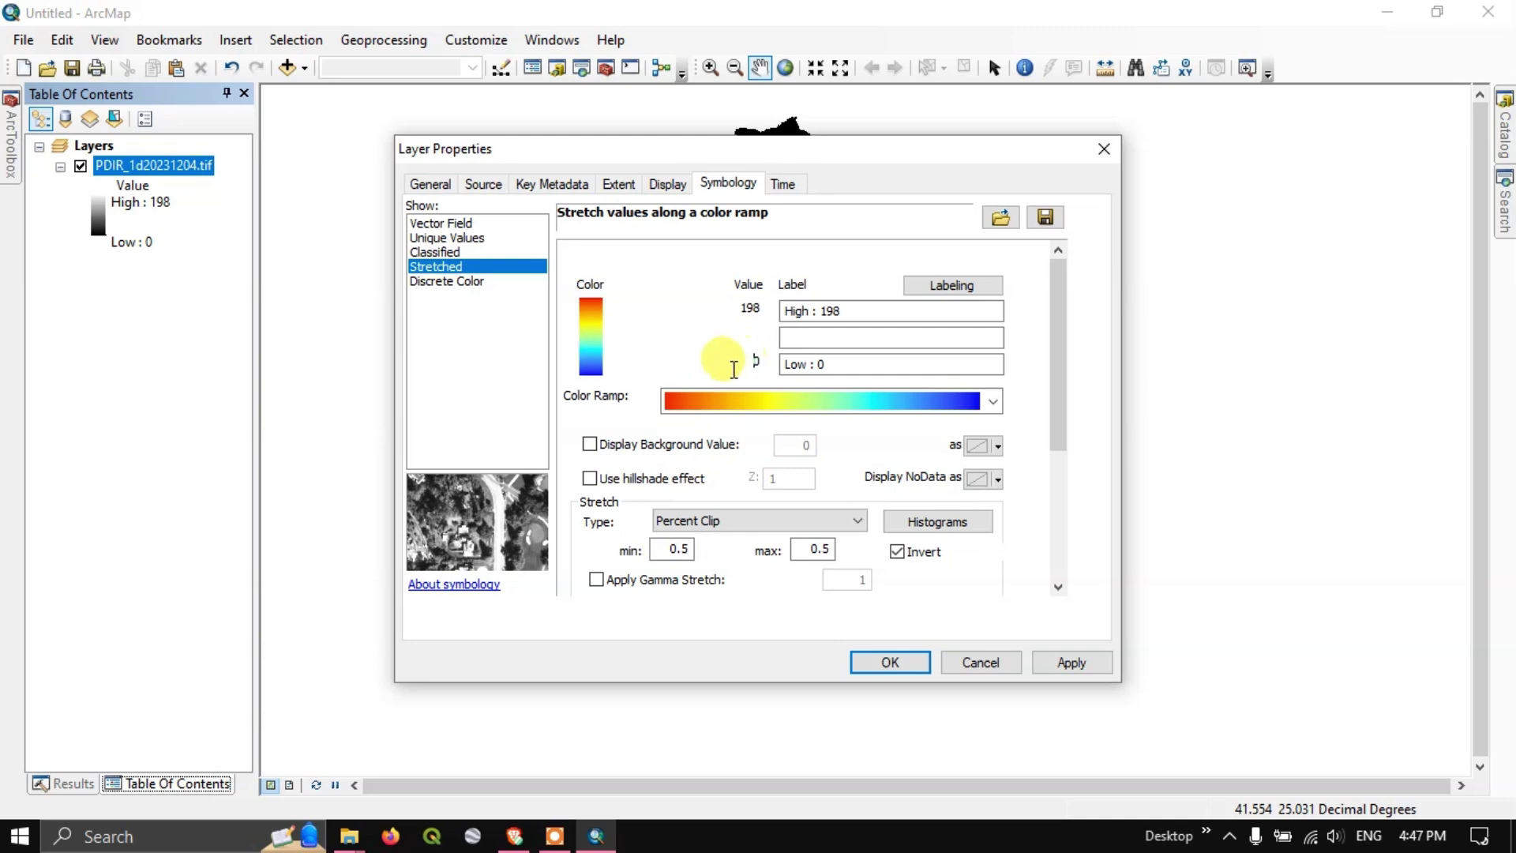
{"action": "left_click", "coordinate": [1064, 667]}
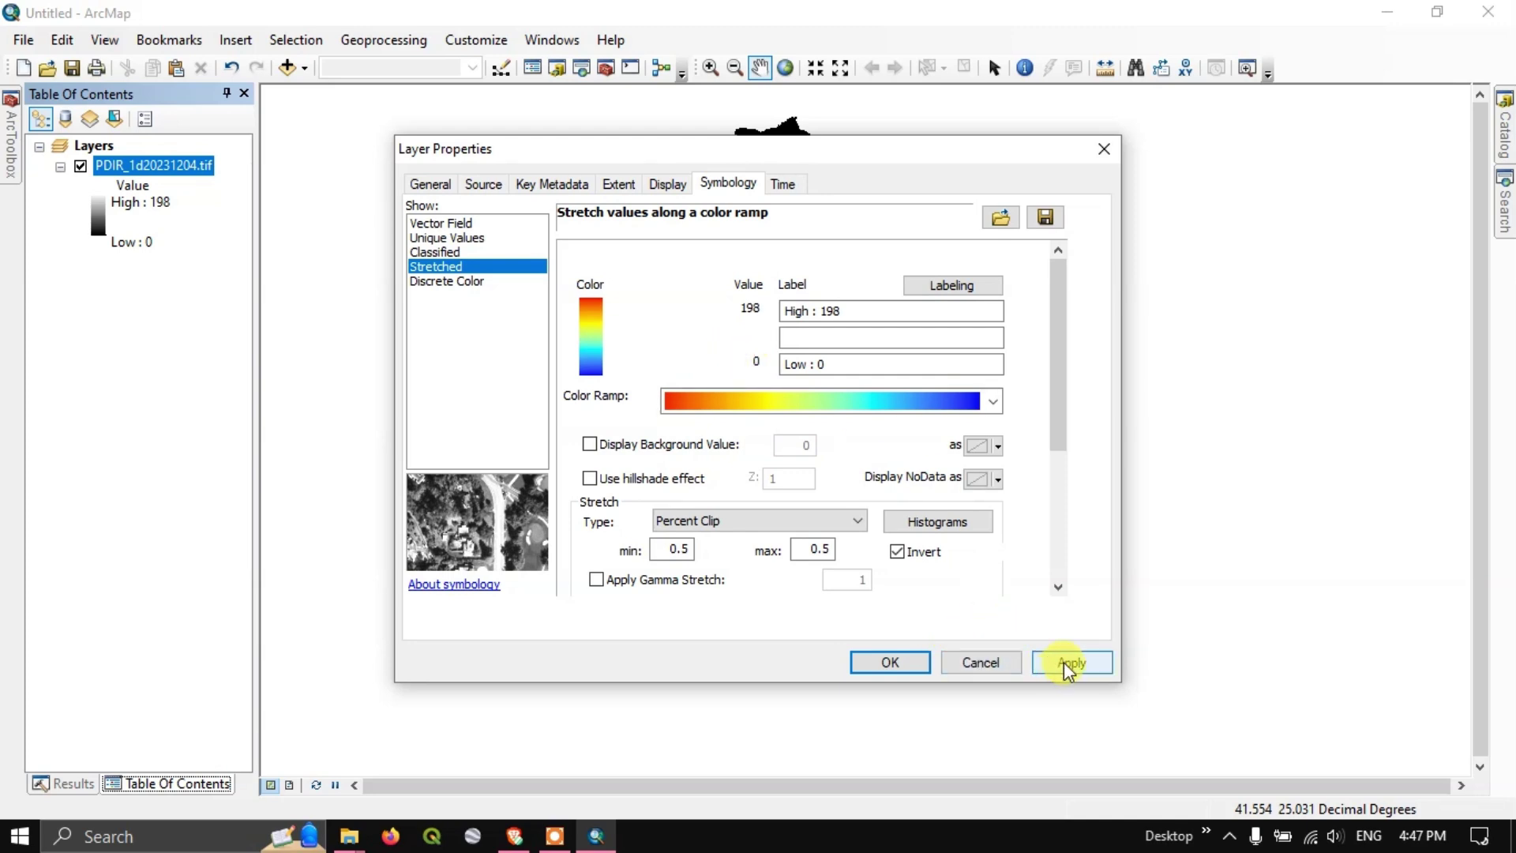
{"action": "left_click", "coordinate": [904, 661]}
- Zoom to India's southeast coast, identify the 178 rainfall hotspot, then return to Brave
{"action": "scroll", "coordinate": [837, 406], "scroll_direction": "up", "scroll_amount": 3}
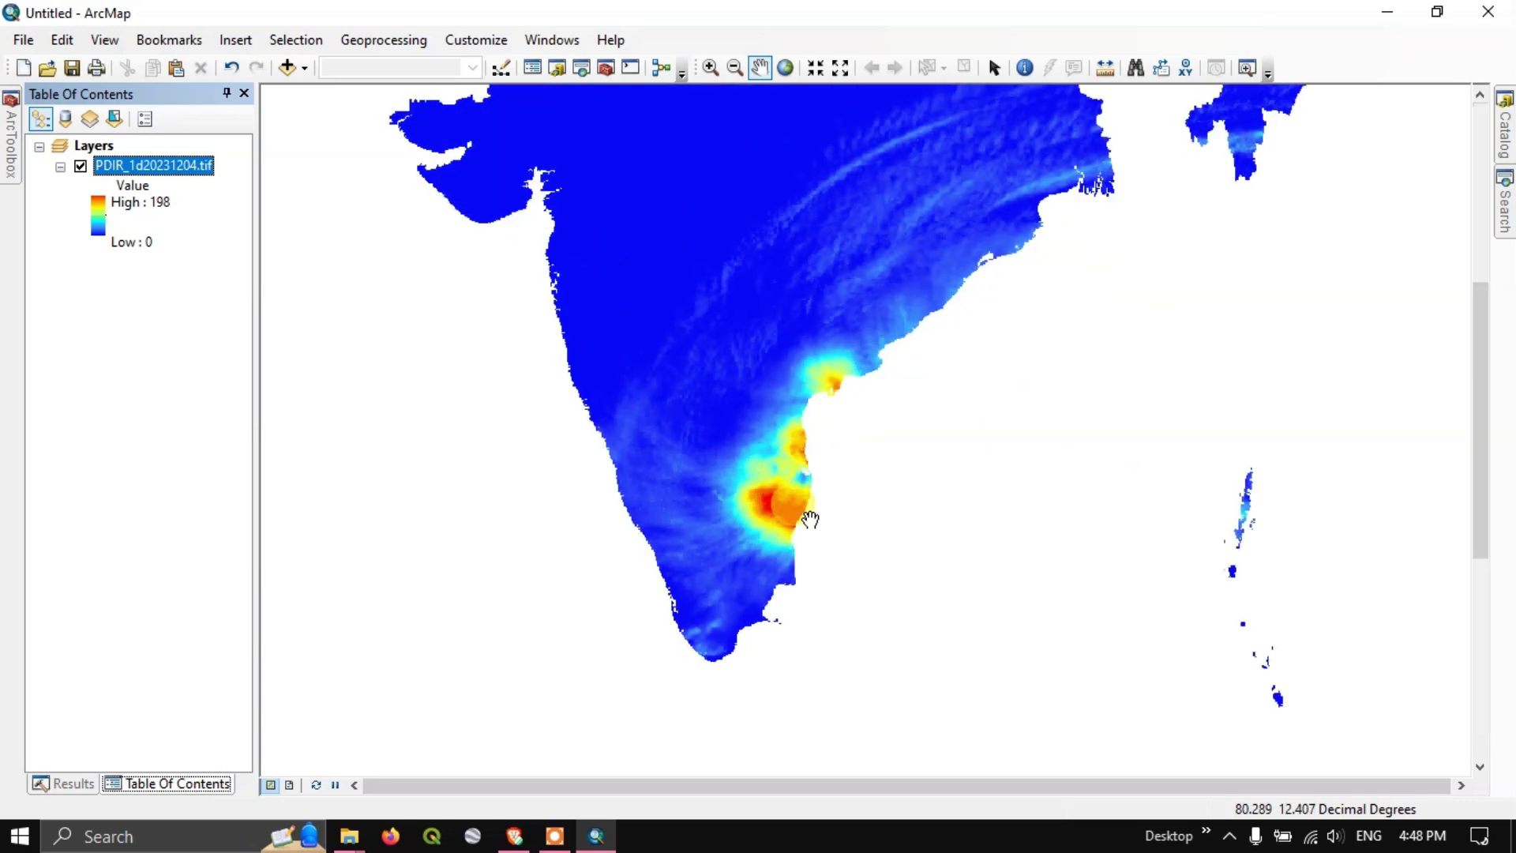
{"action": "scroll", "coordinate": [741, 509], "scroll_direction": "up", "scroll_amount": 2}
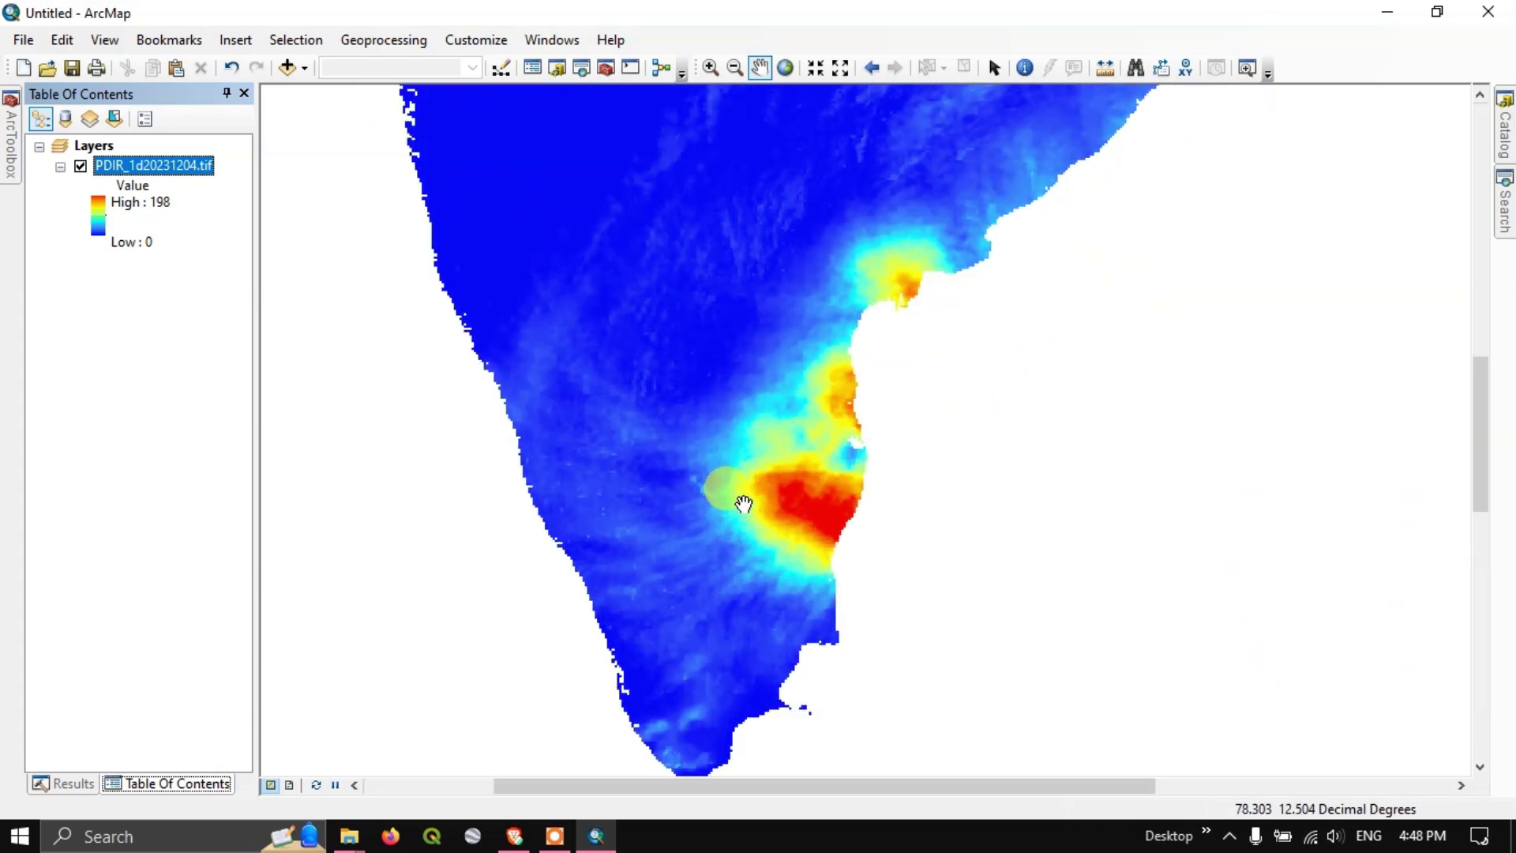
{"action": "scroll", "coordinate": [744, 505], "scroll_direction": "up", "scroll_amount": 2}
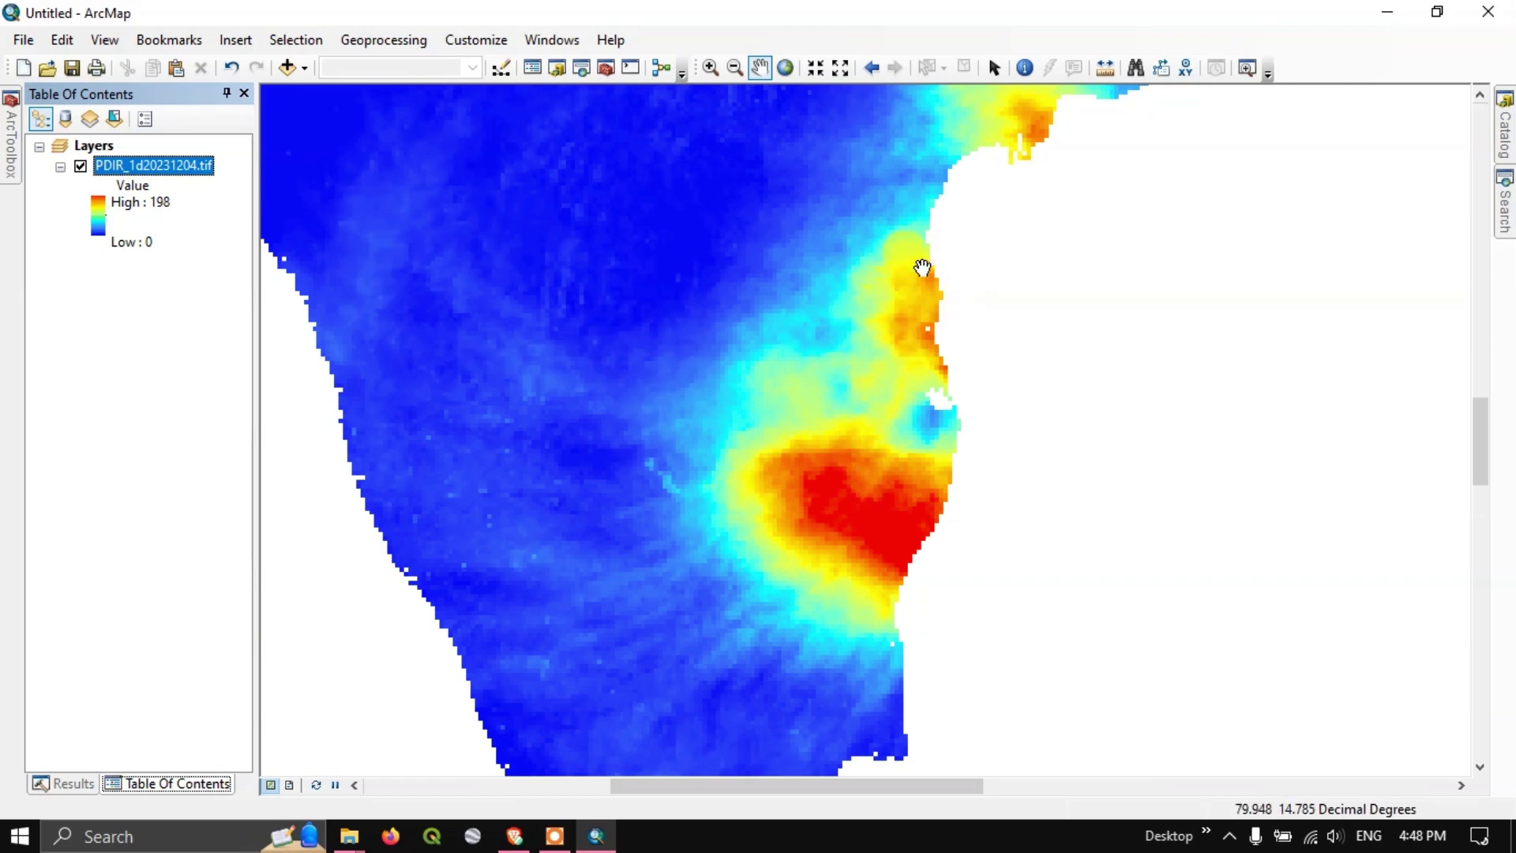
{"action": "scroll", "coordinate": [981, 410], "scroll_direction": "down", "scroll_amount": 1}
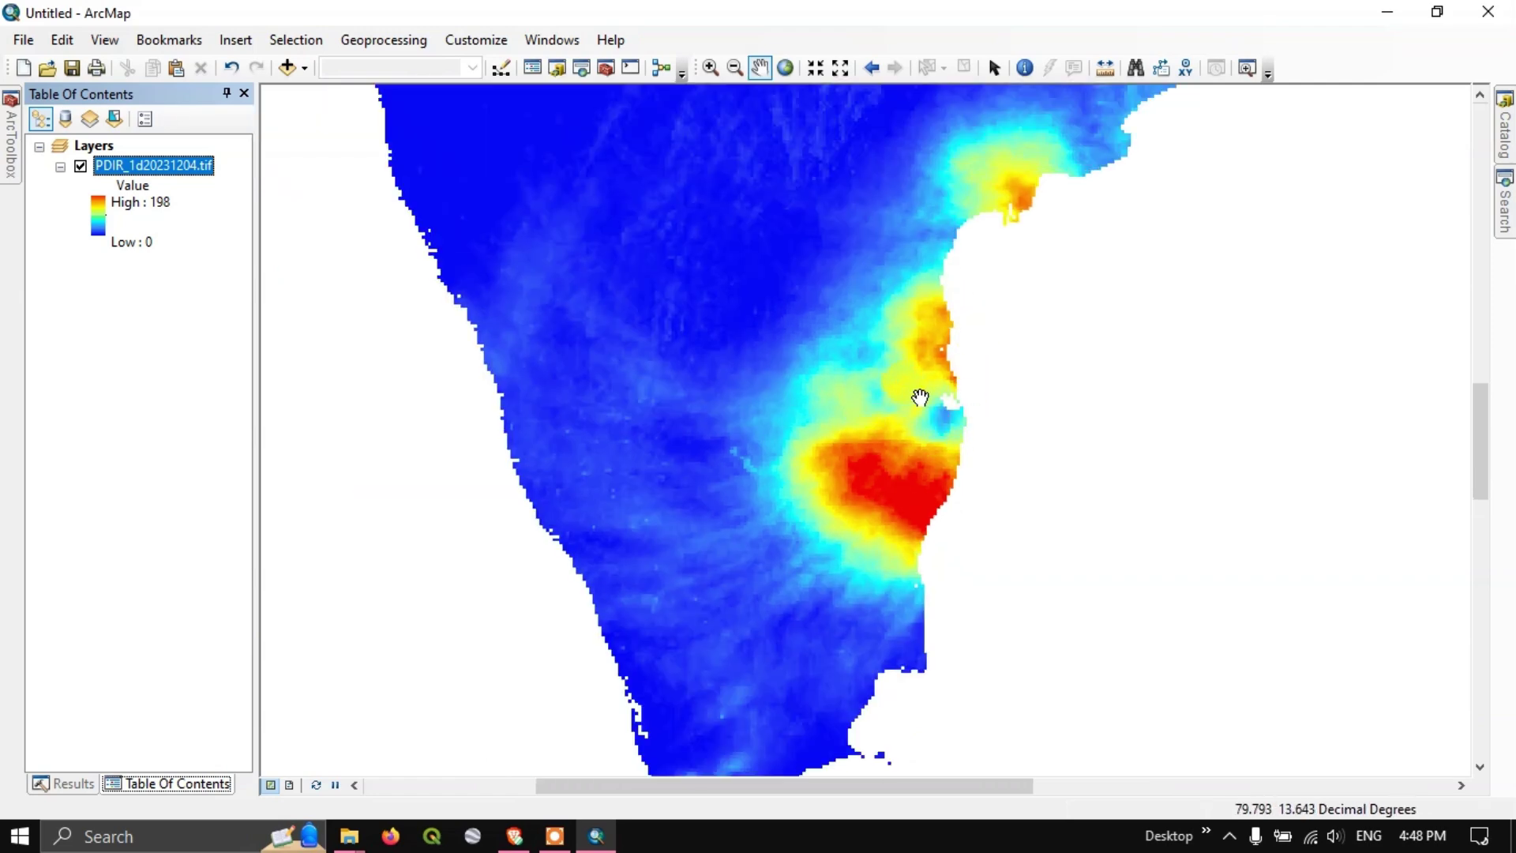
{"action": "left_click", "coordinate": [1018, 69]}
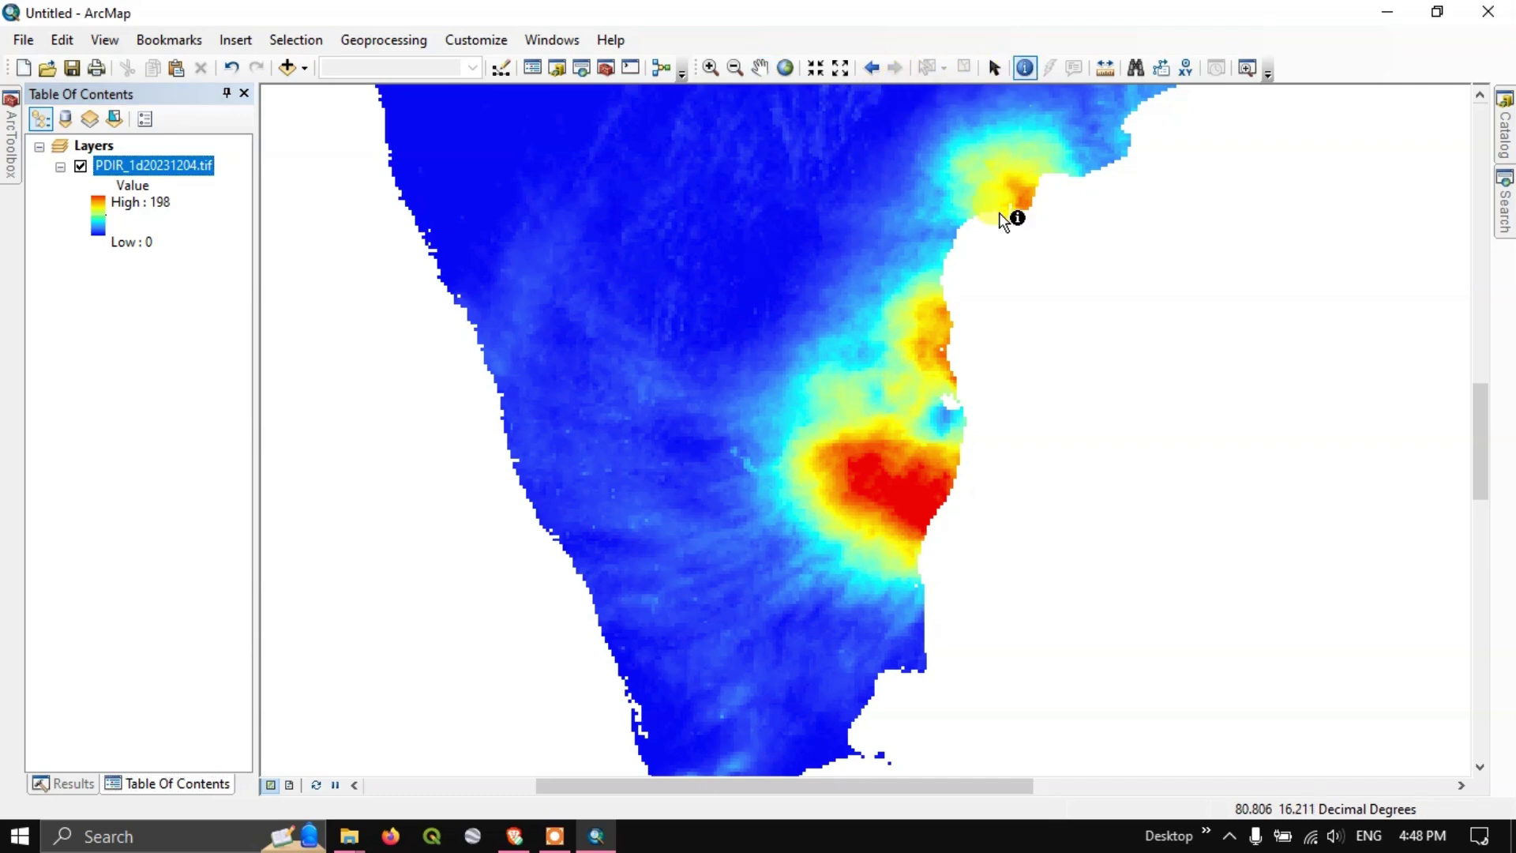
{"action": "left_click", "coordinate": [902, 478]}
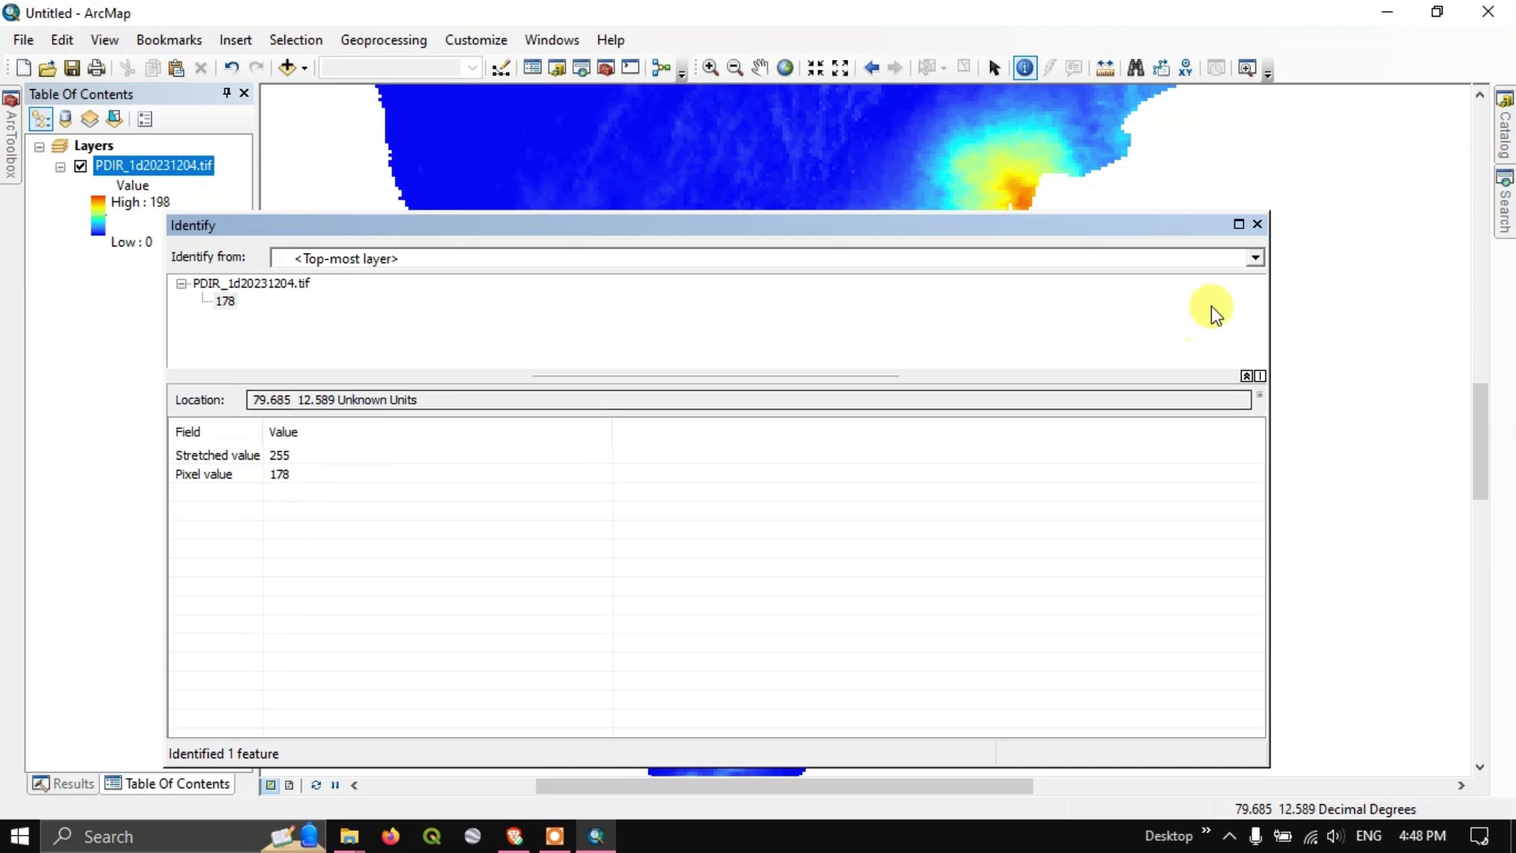
{"action": "left_click", "coordinate": [1257, 224]}
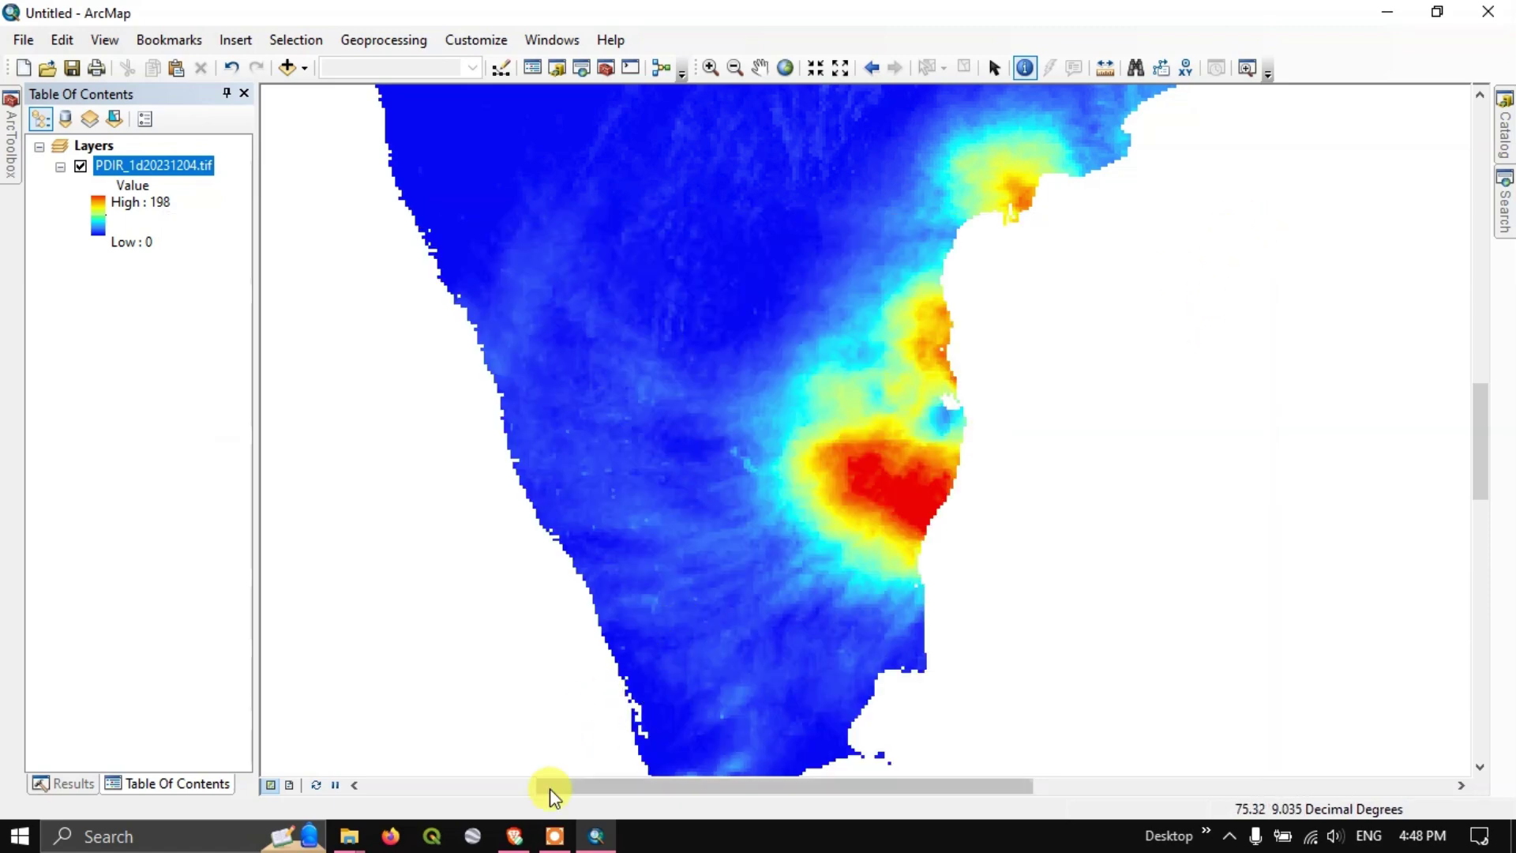
{"action": "left_click", "coordinate": [514, 835]}
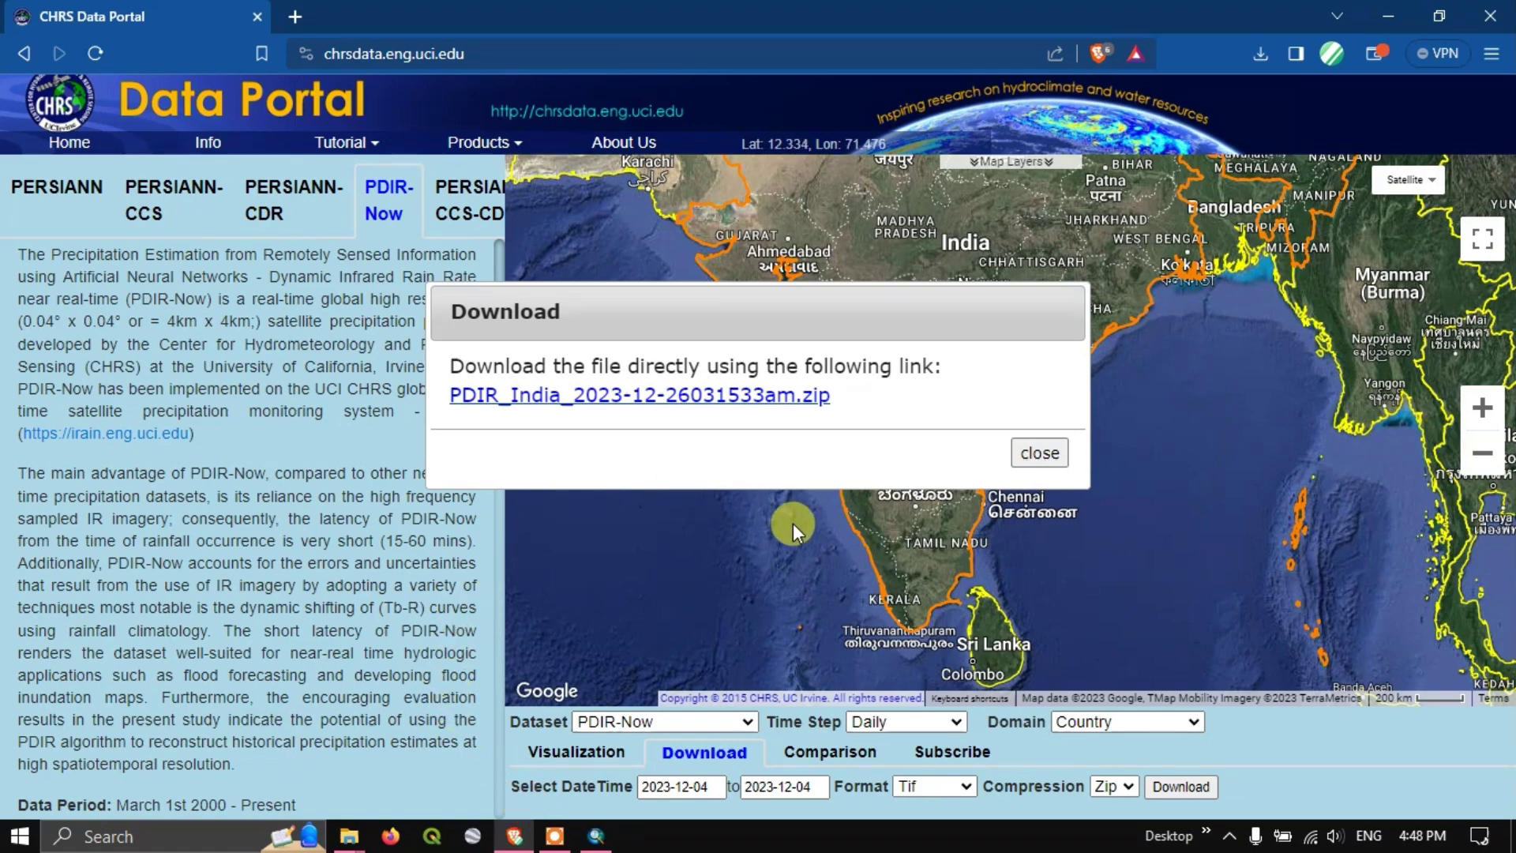
- Close the download link popup and keep the time step at Daily
{"action": "left_click", "coordinate": [1039, 454]}
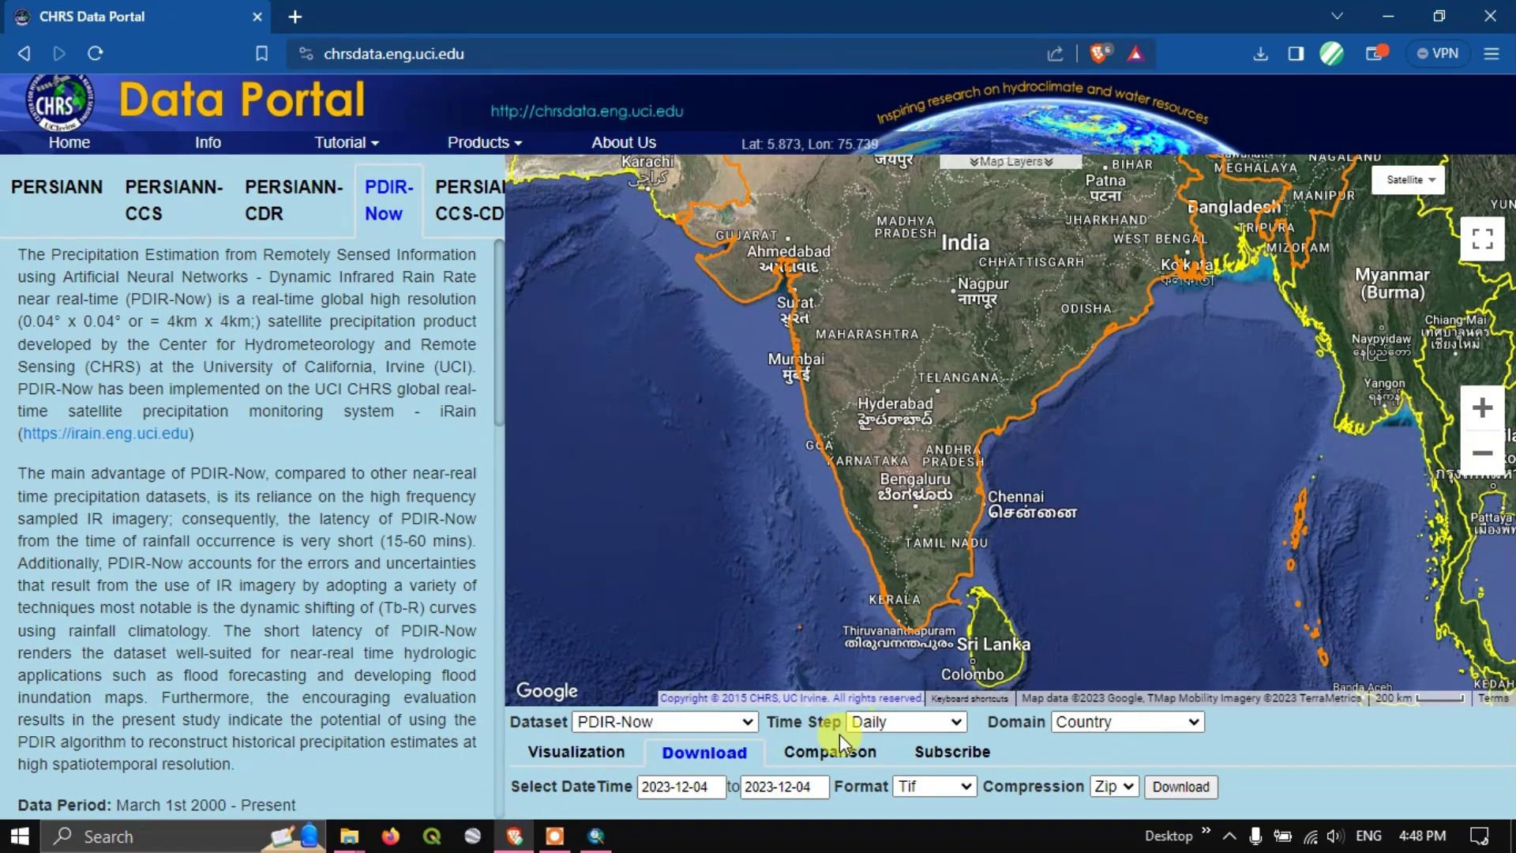
{"action": "left_click", "coordinate": [898, 721]}
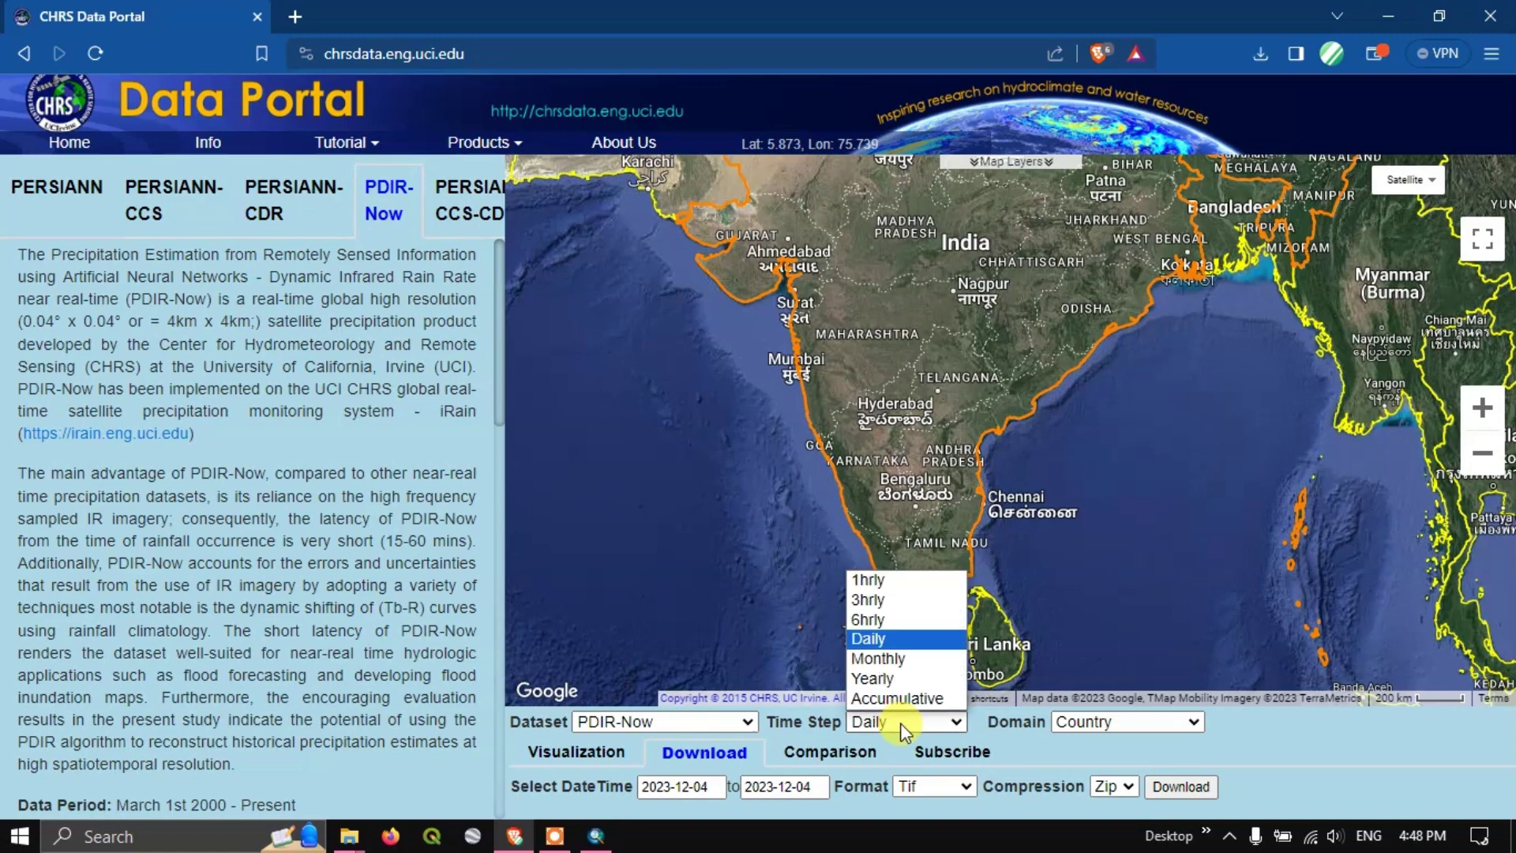
{"action": "left_click", "coordinate": [883, 646]}
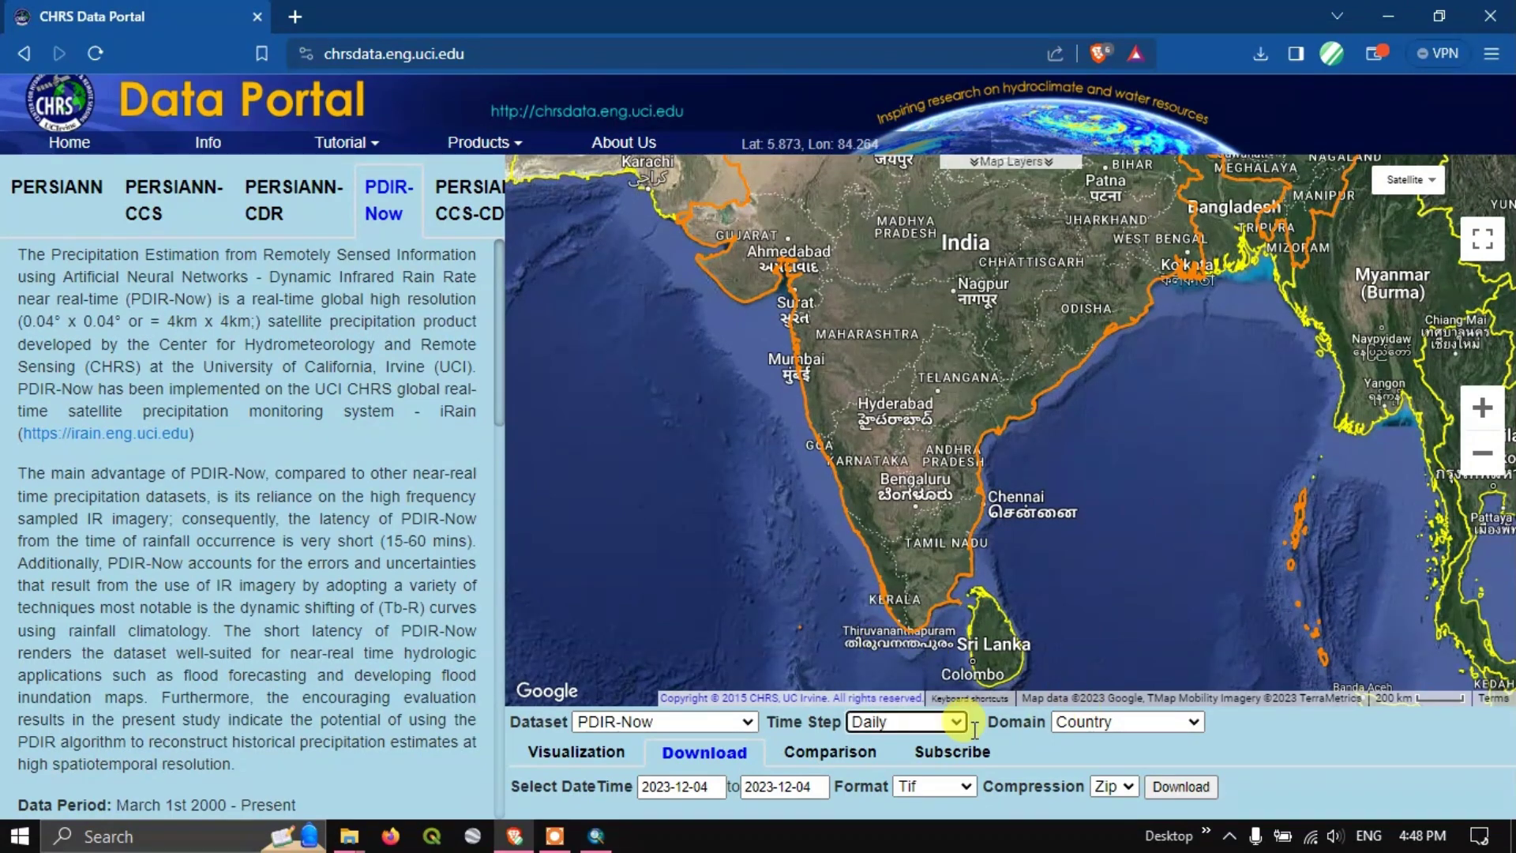
- Set the request start date to 2023-08-01
{"action": "left_click", "coordinate": [780, 787]}
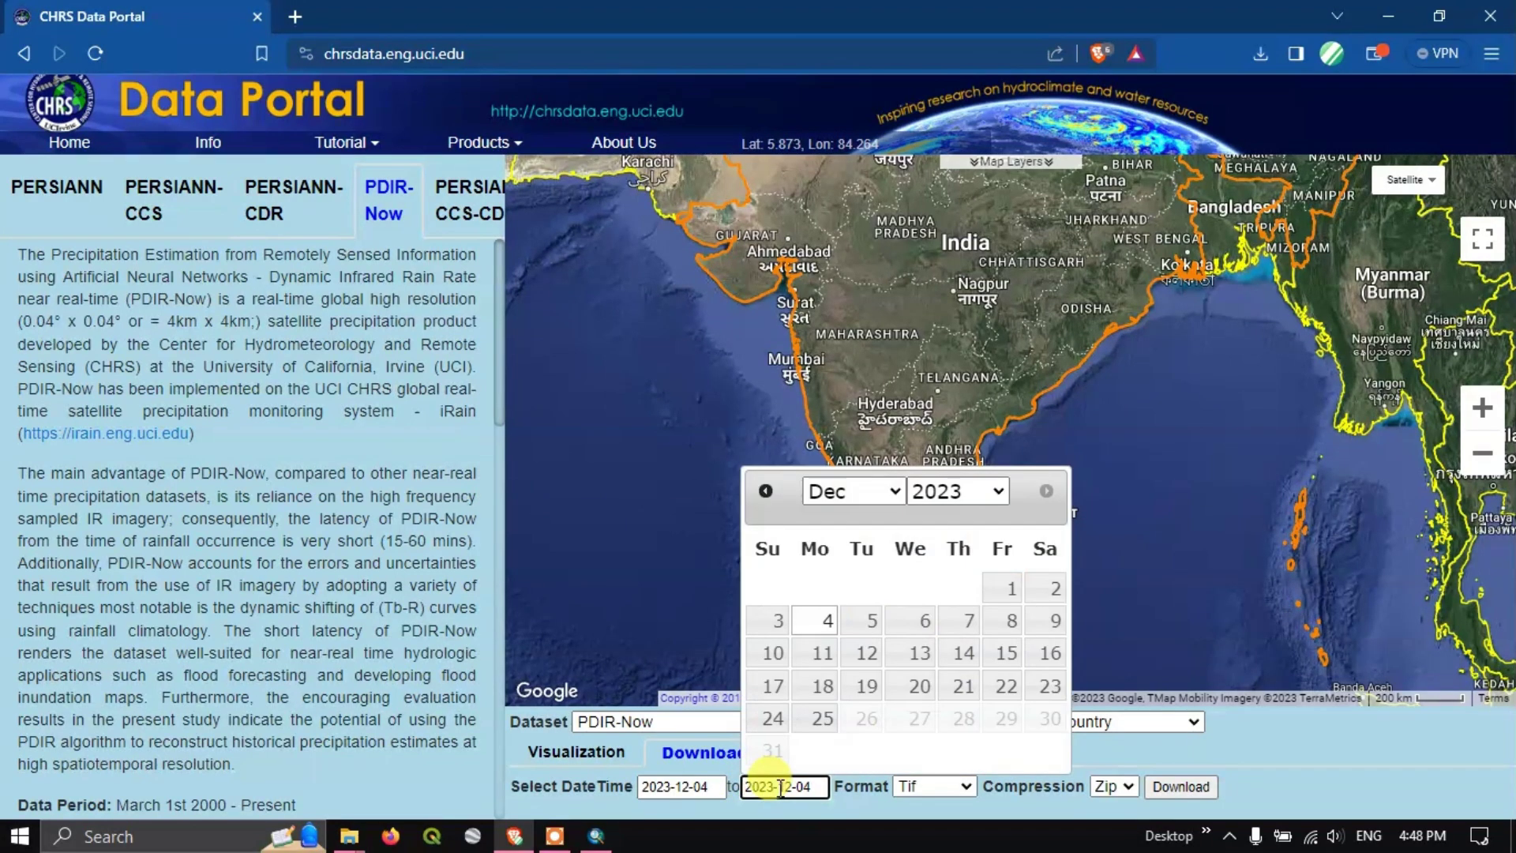
{"action": "left_click", "coordinate": [678, 784]}
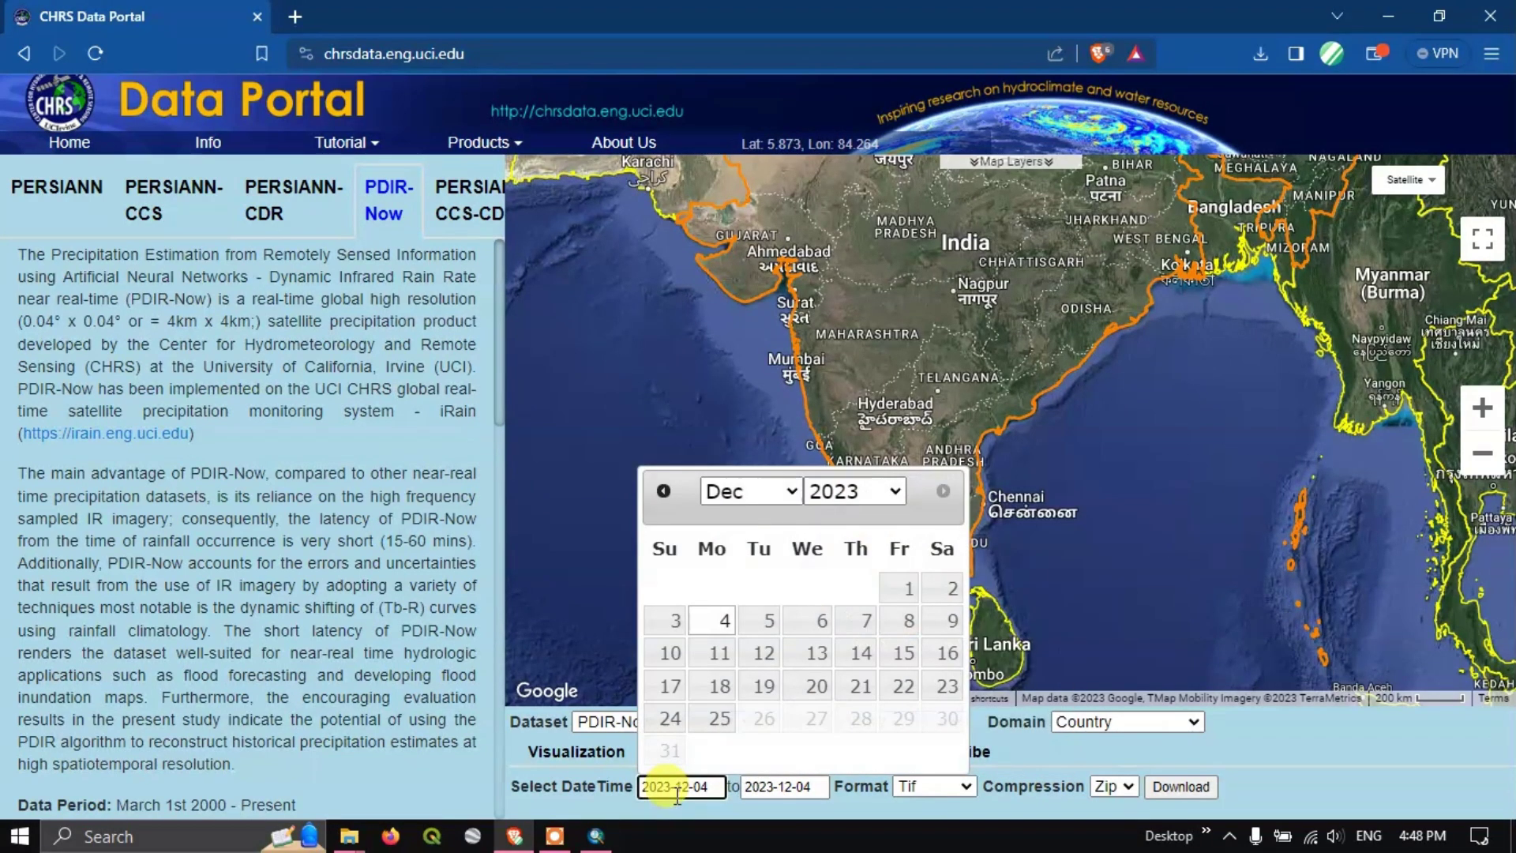
{"action": "left_click", "coordinate": [662, 492]}
{"action": "left_click", "coordinate": [661, 493]}
{"action": "left_click", "coordinate": [661, 493]}
{"action": "left_click", "coordinate": [662, 493]}
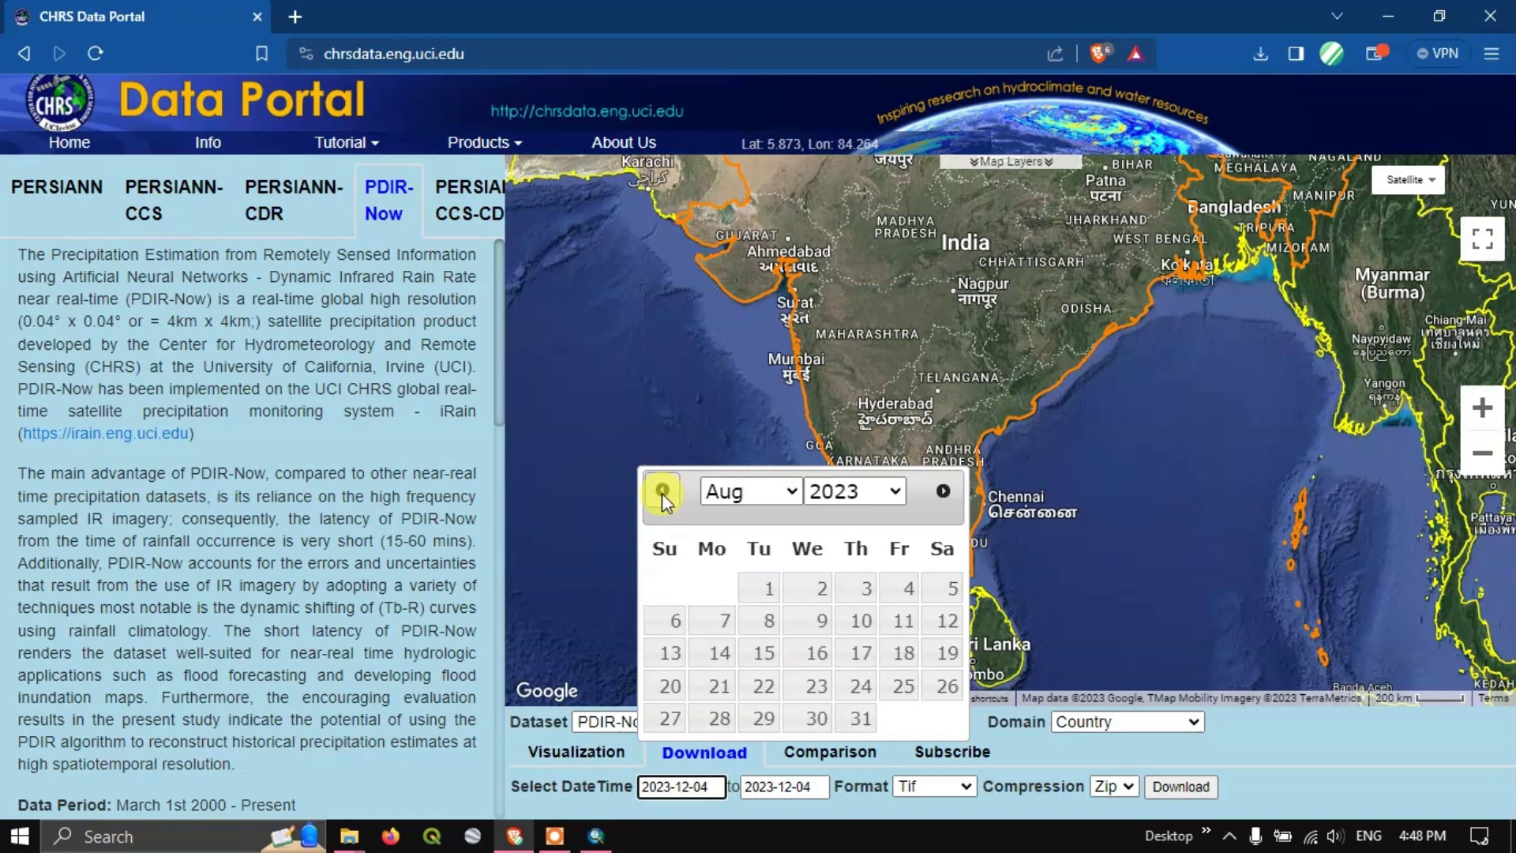
{"action": "left_click", "coordinate": [761, 591]}
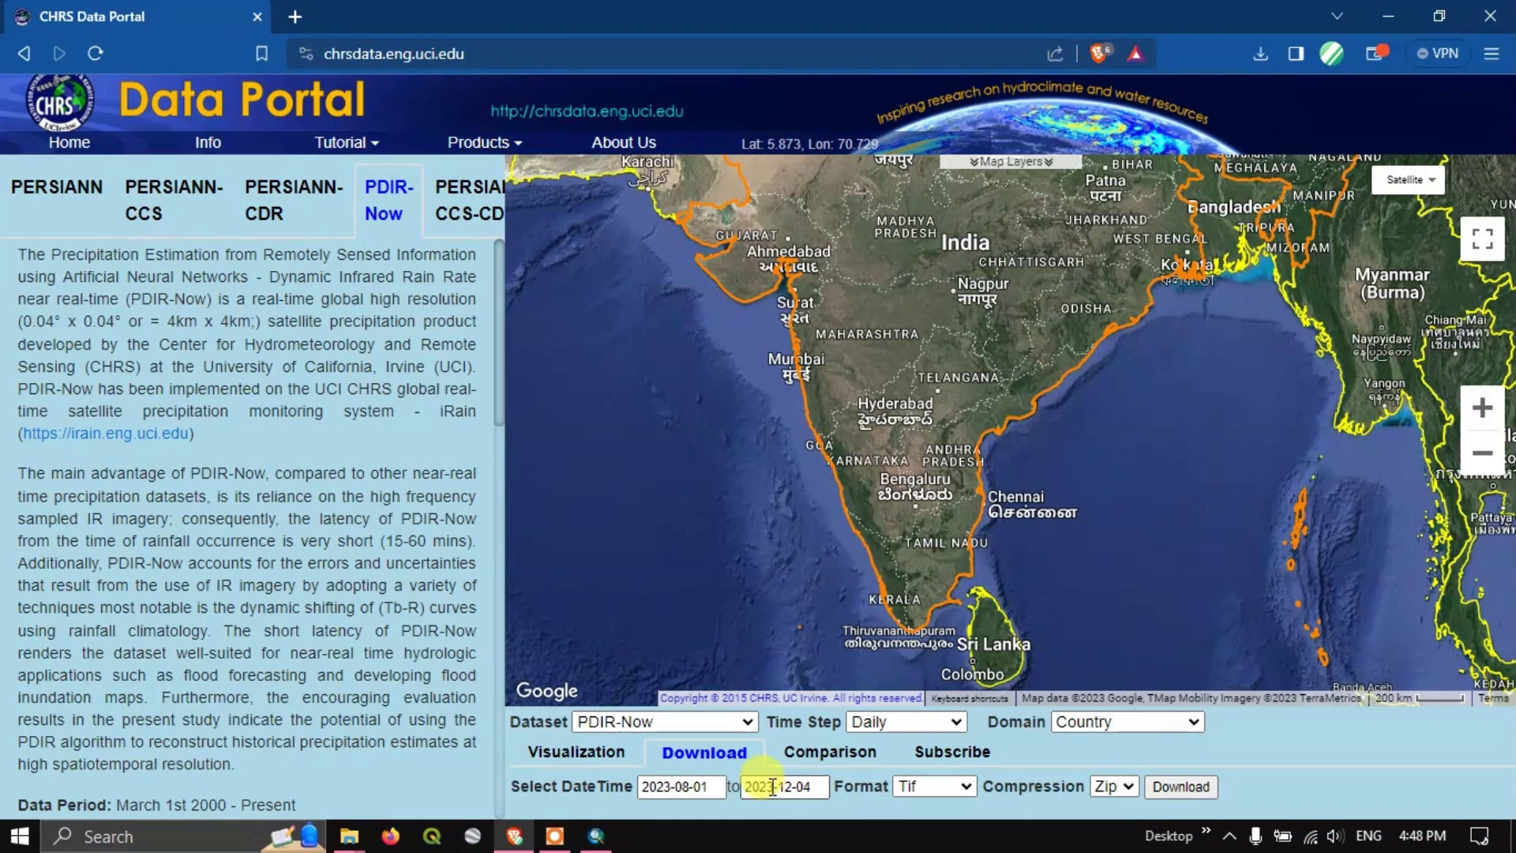
- Set the end date to 2023-12-05 and confirm the Daily time step
{"action": "left_click", "coordinate": [785, 787]}
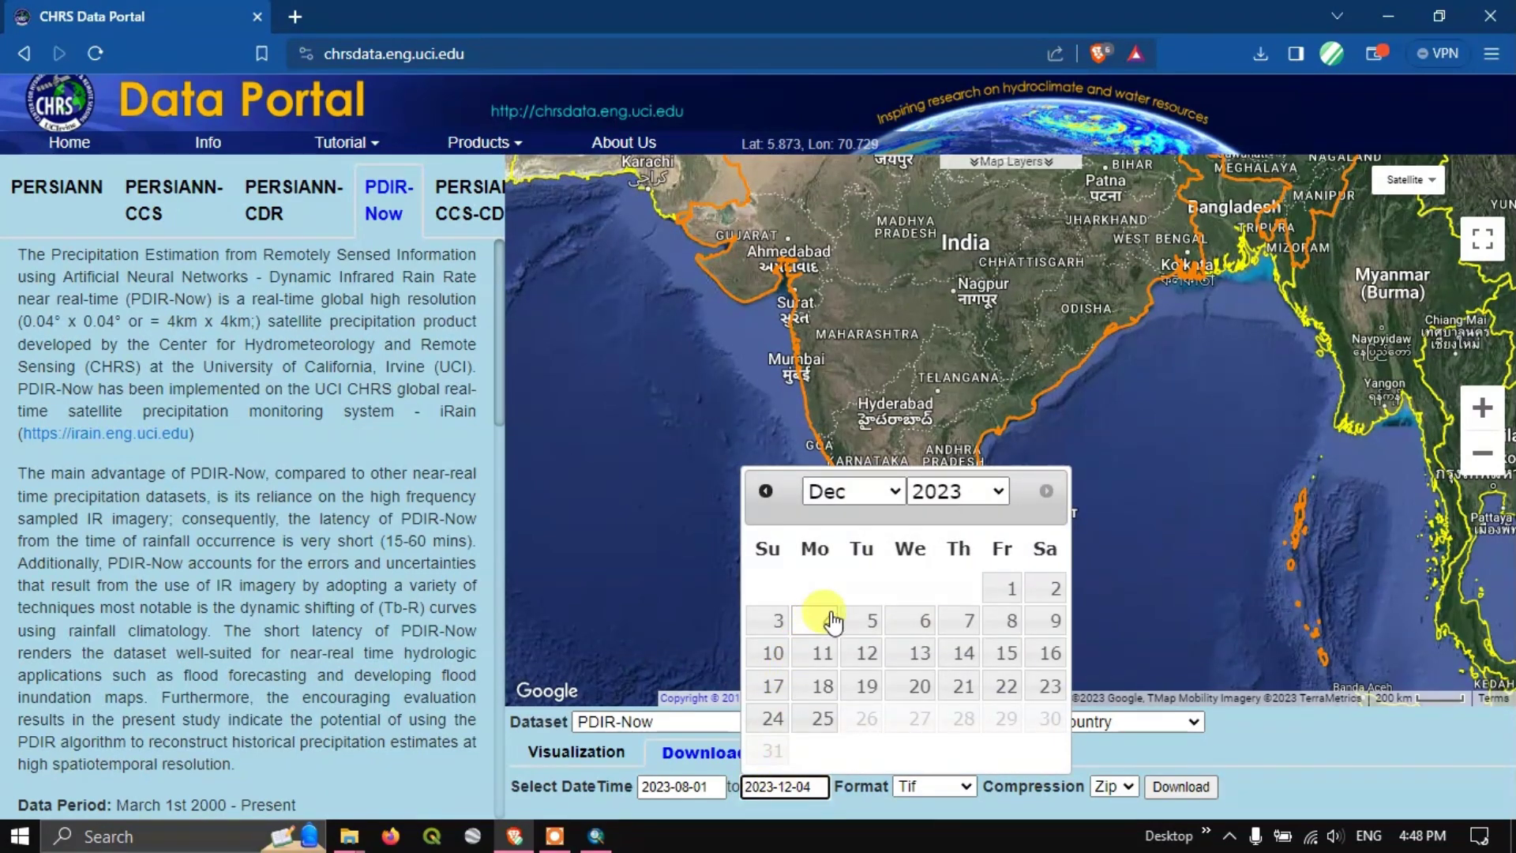
{"action": "left_click", "coordinate": [867, 621]}
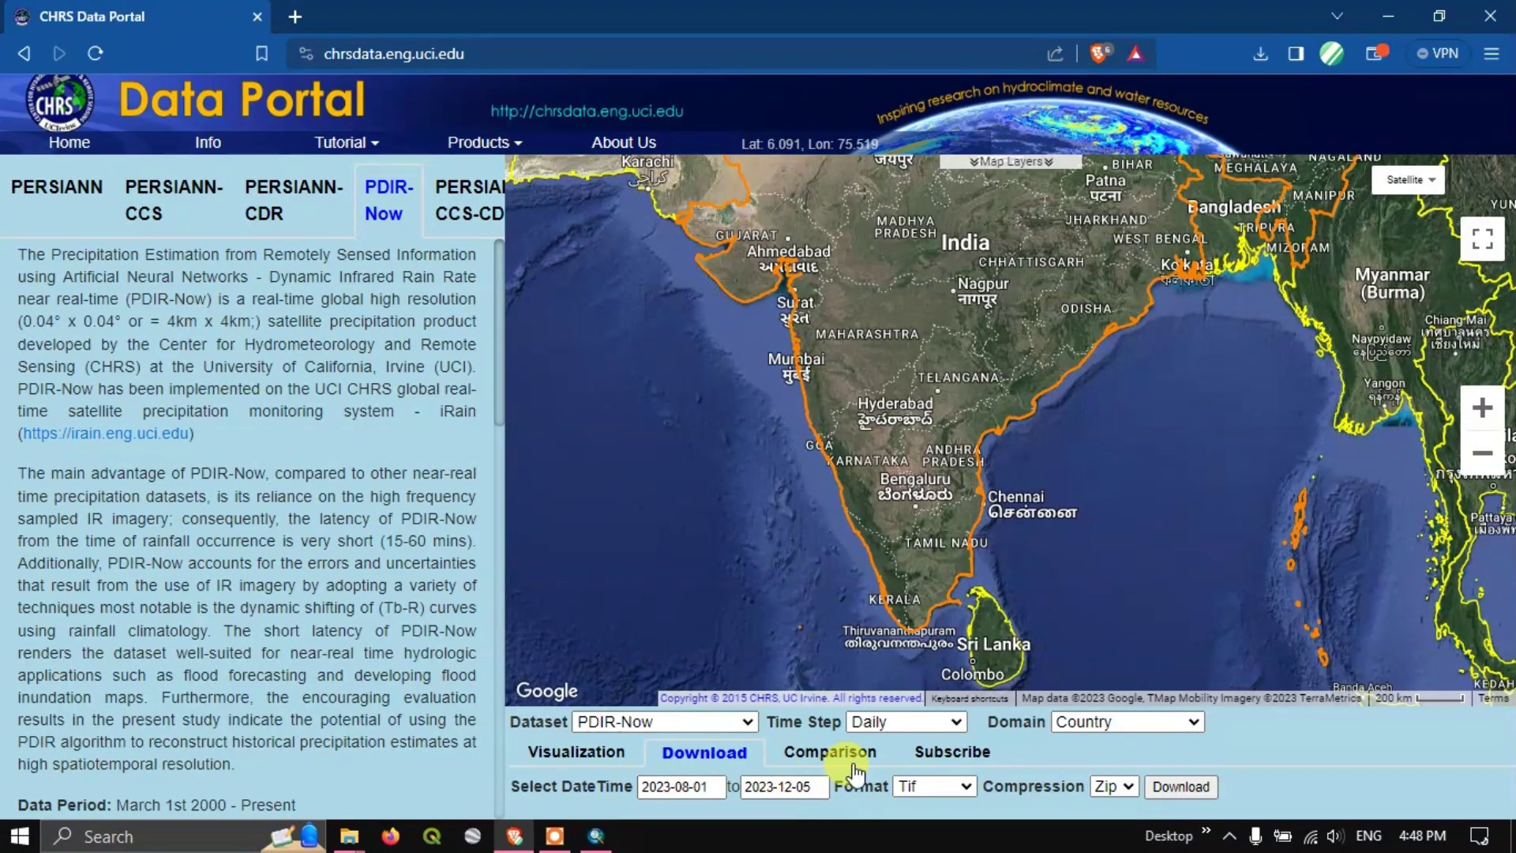
{"action": "left_click", "coordinate": [889, 725]}
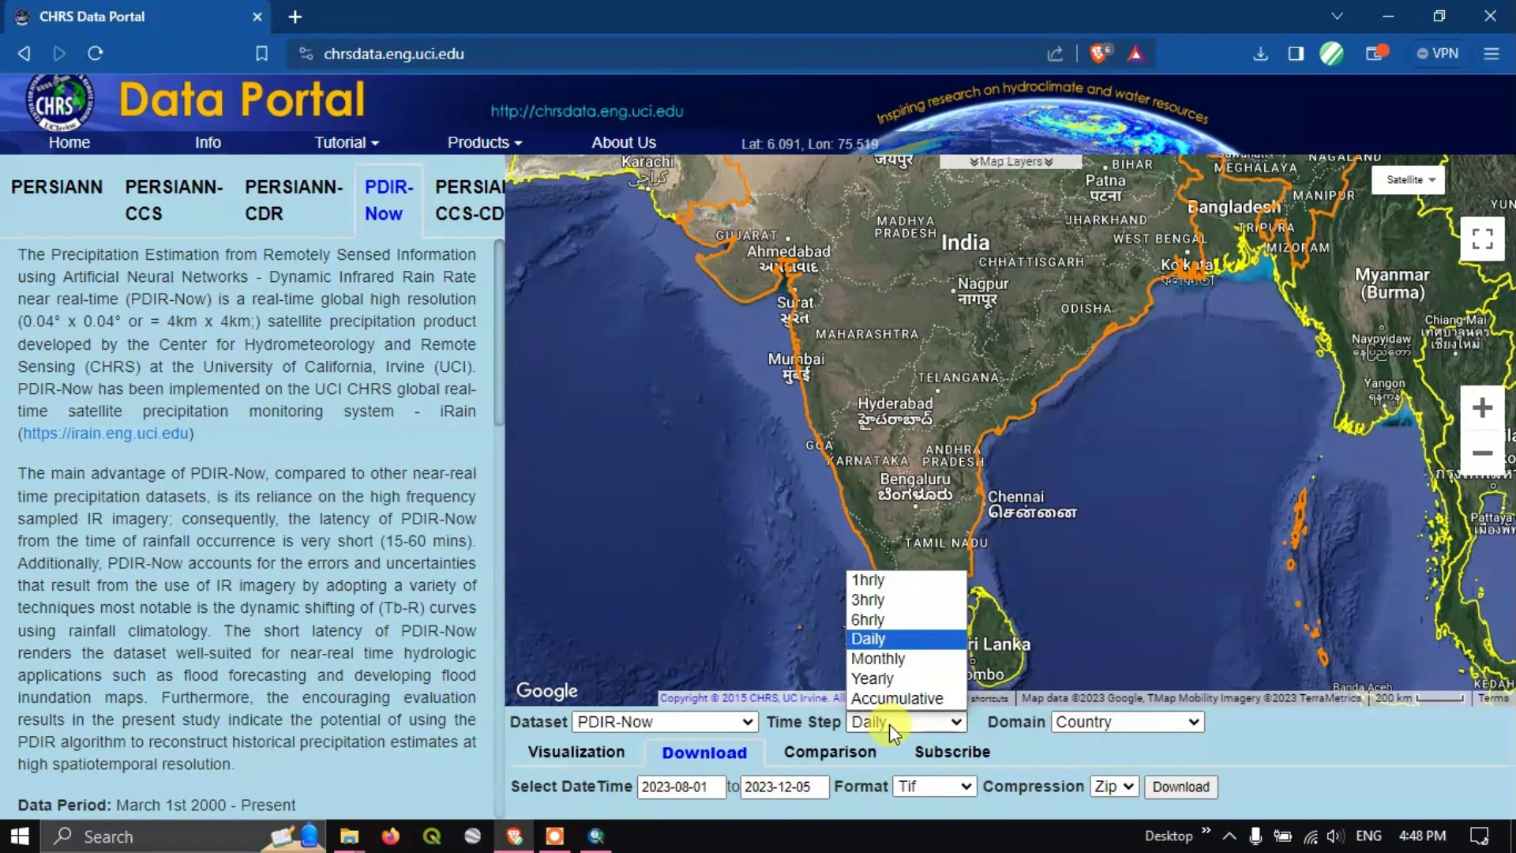
{"action": "left_click", "coordinate": [881, 638]}
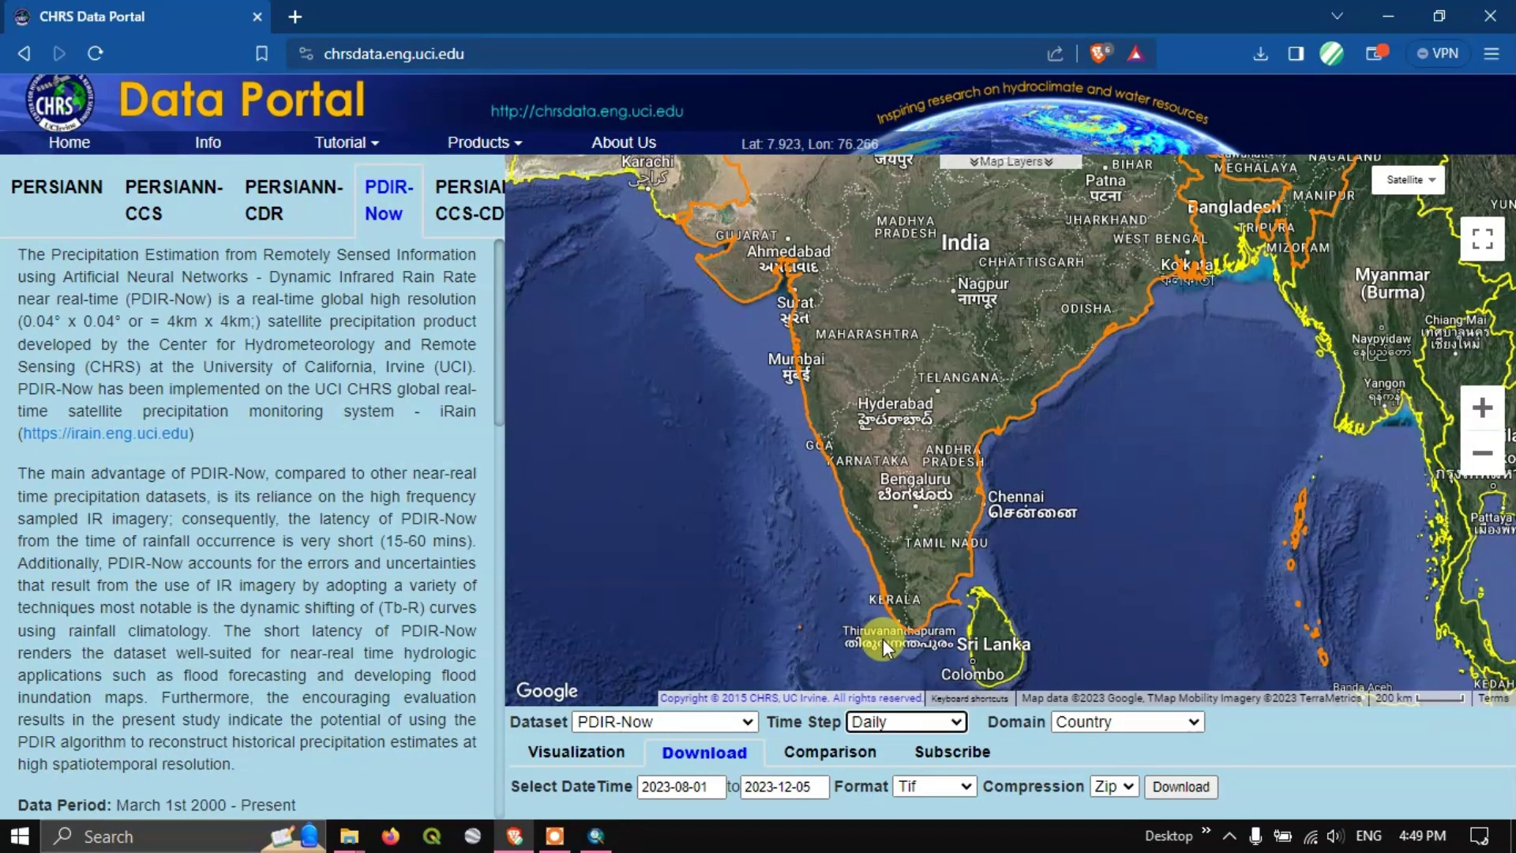
- Submit the 2023-08-01 to 2023-12-05 download with the recipient e-mail address and dismiss the confirmation
{"action": "left_click", "coordinate": [1181, 788]}
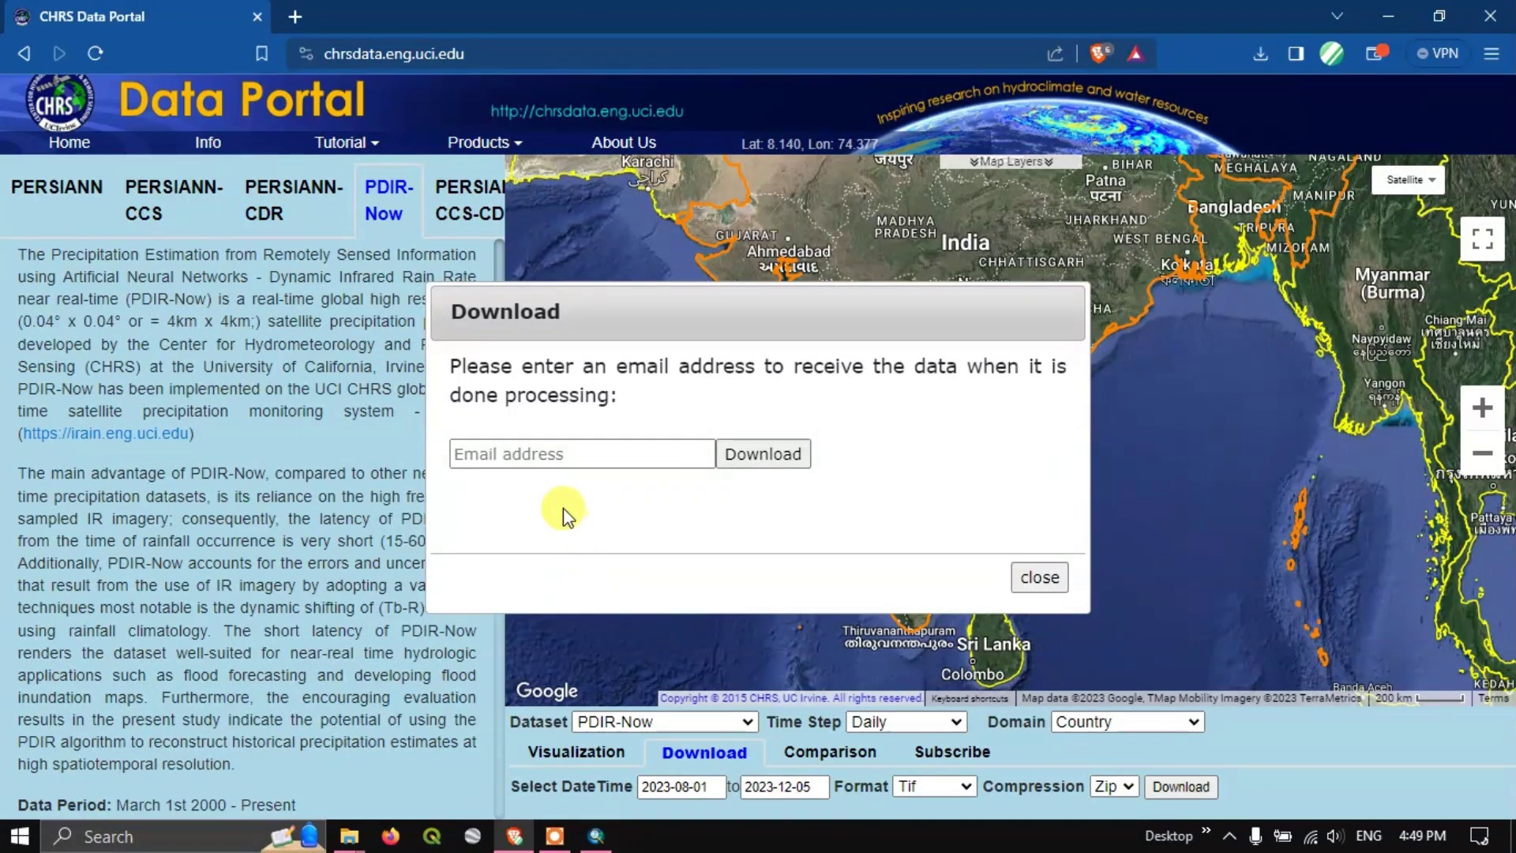
{"action": "left_click", "coordinate": [562, 456]}
{"action": "key", "text": "ctrl+v"}
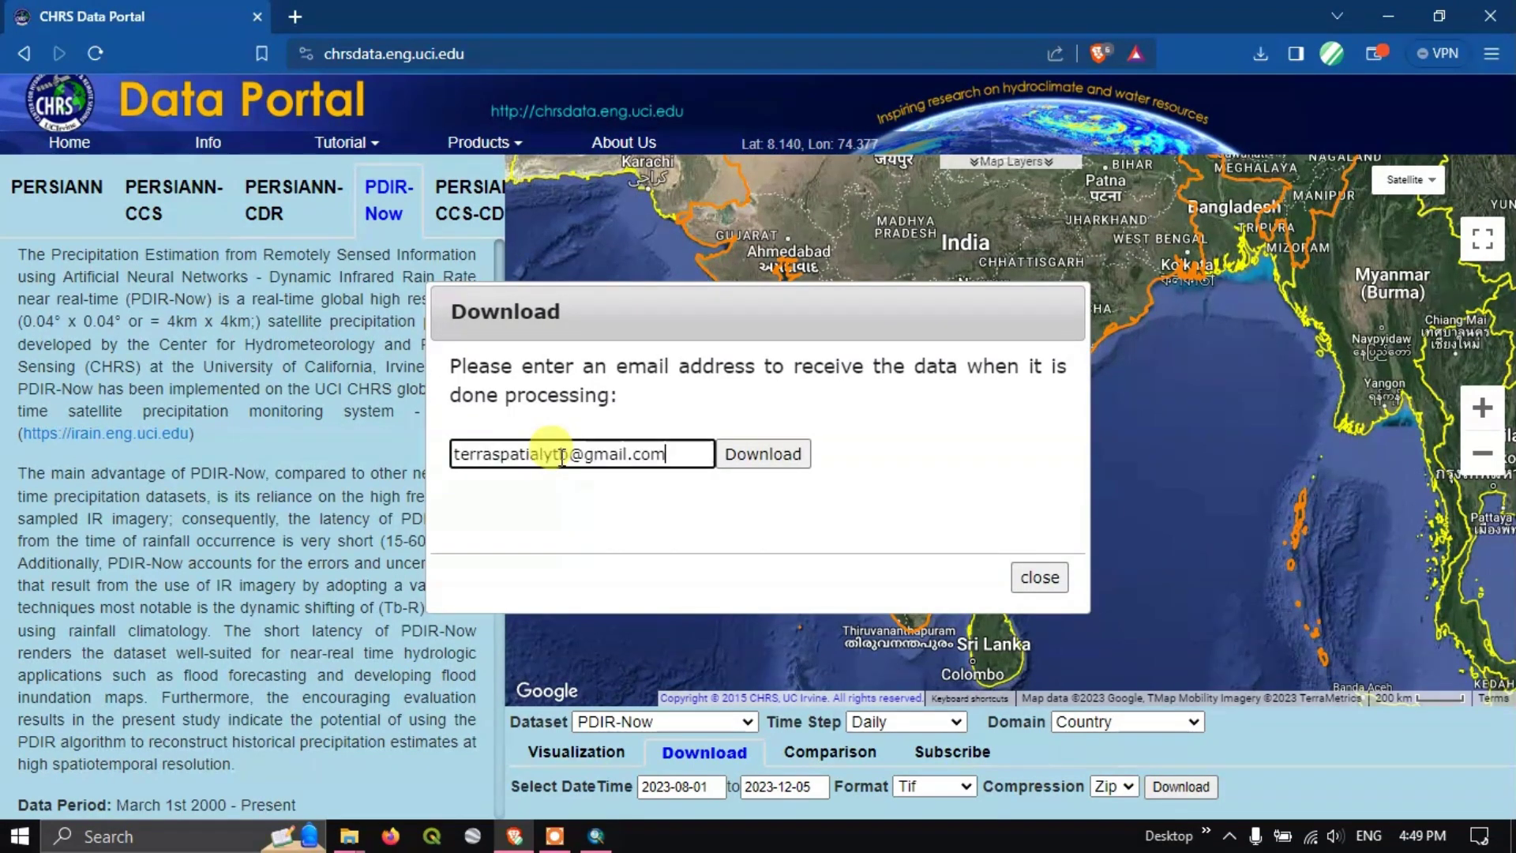
{"action": "left_click", "coordinate": [791, 469]}
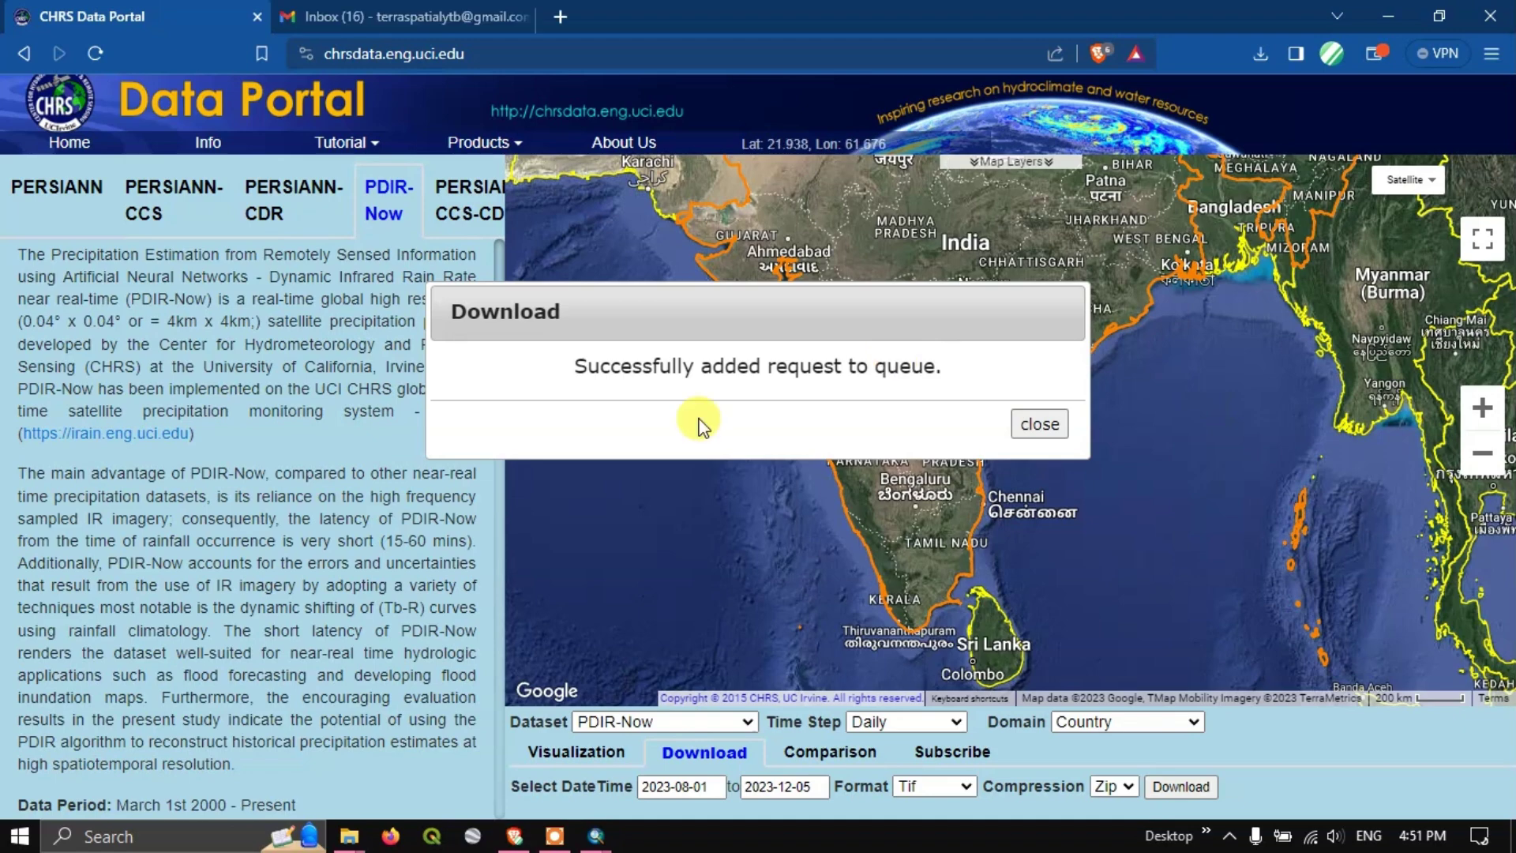
{"action": "left_click", "coordinate": [1036, 430]}
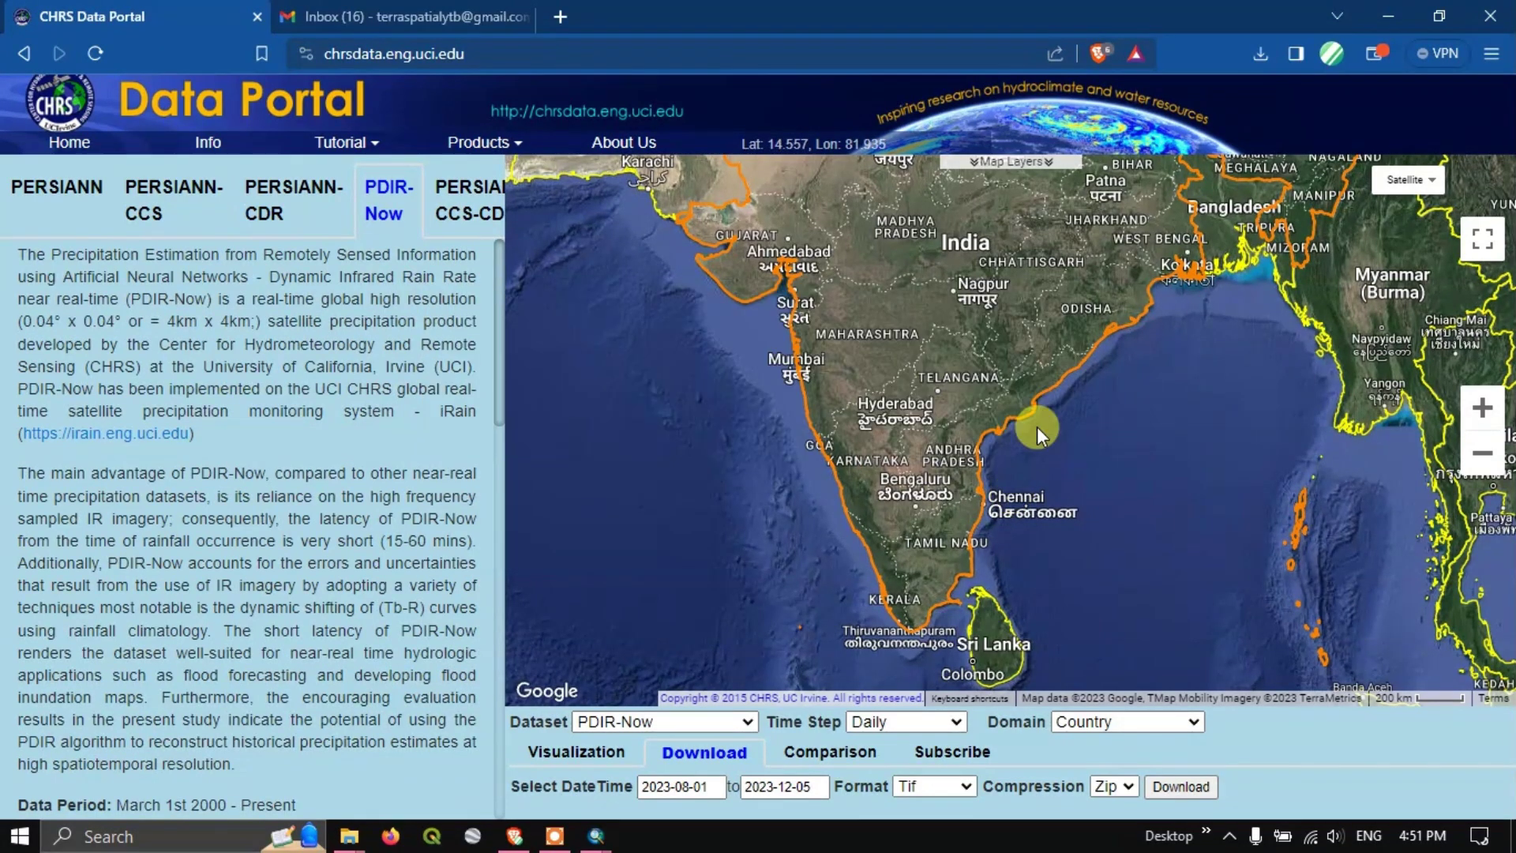
{"action": "left_click", "coordinate": [304, 16]}
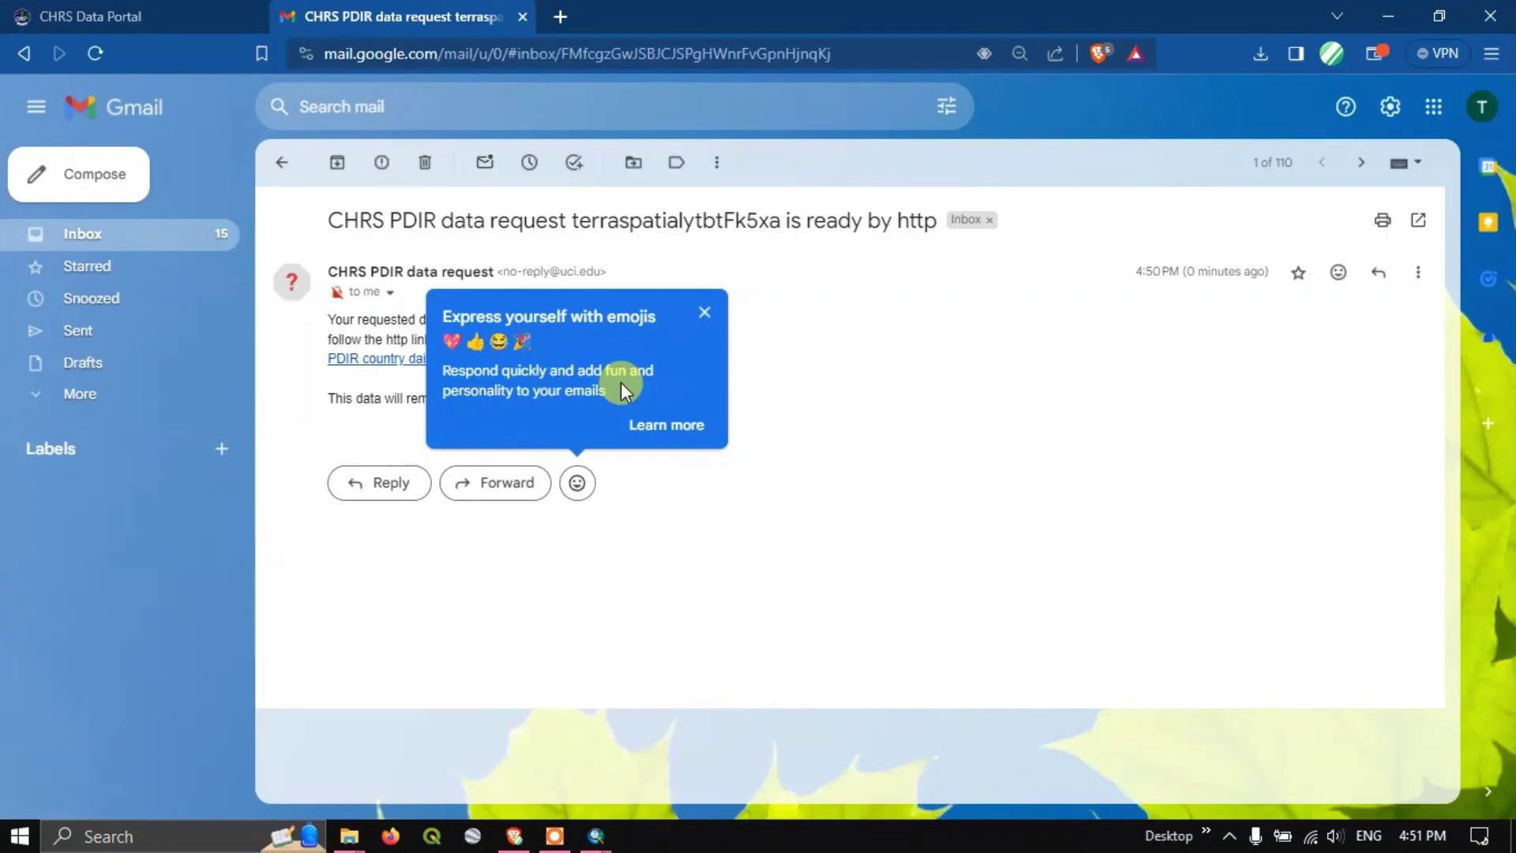
{"action": "left_click", "coordinate": [702, 311]}
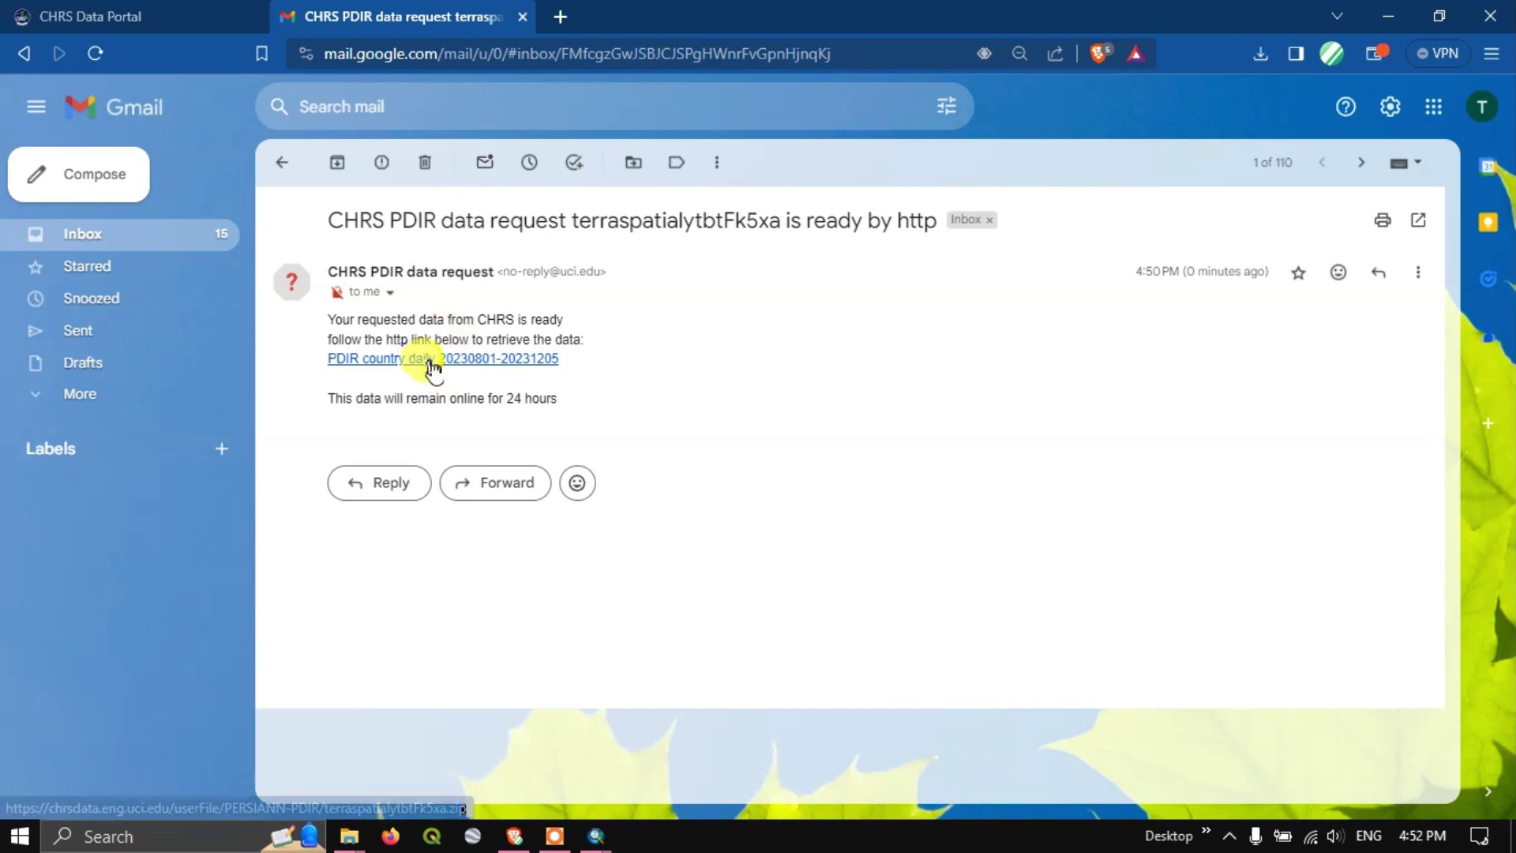
{"action": "left_click", "coordinate": [388, 361]}
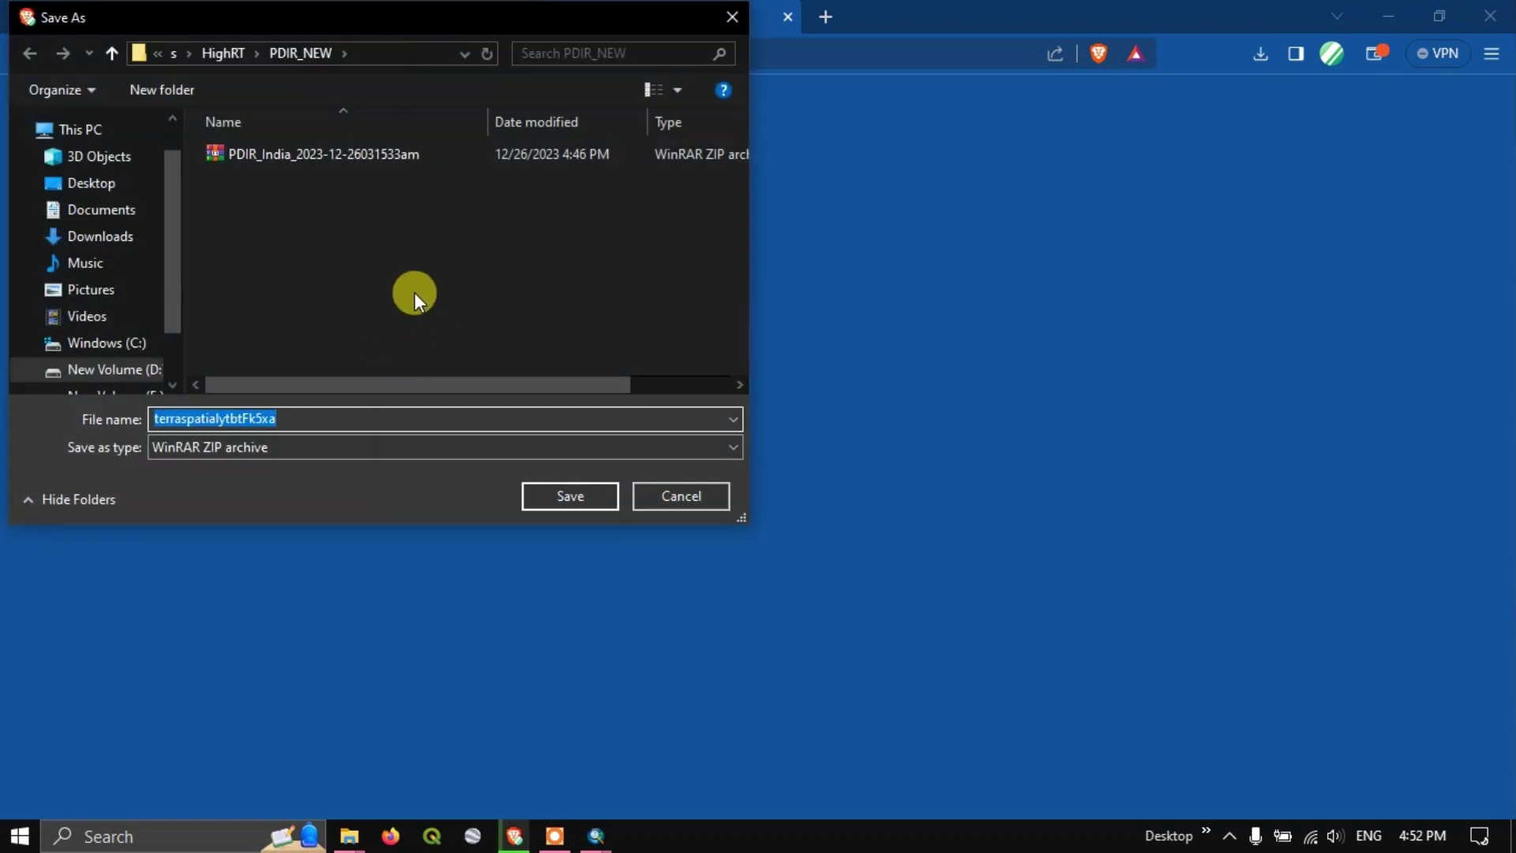
- Create a Daily folder inside PDIR_NEW and save the zip archive into it
{"action": "right_click", "coordinate": [415, 292]}
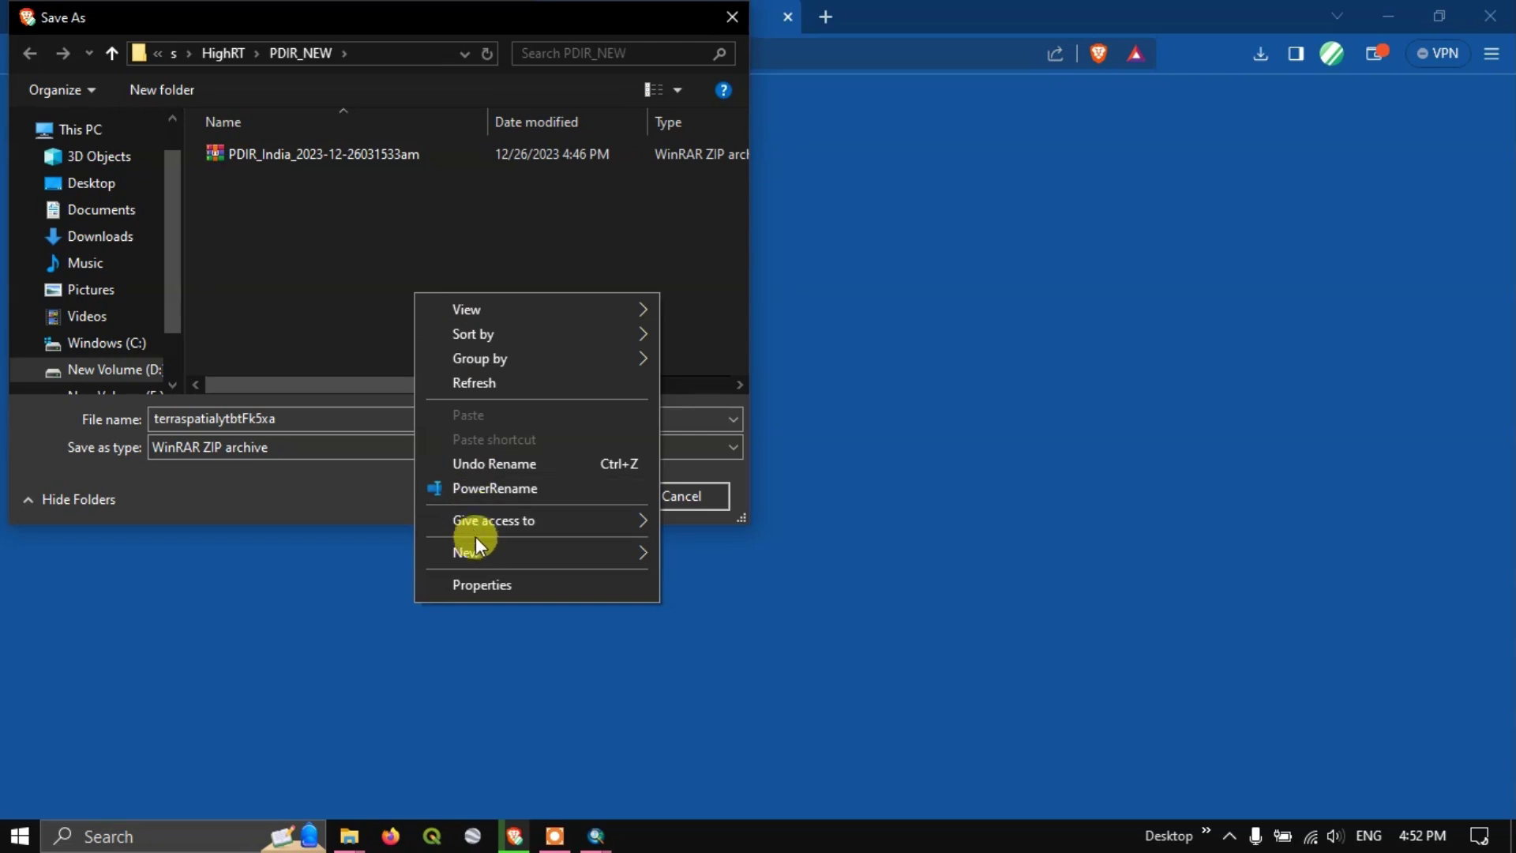
{"action": "mouse_move", "coordinate": [479, 554]}
{"action": "left_click", "coordinate": [698, 250]}
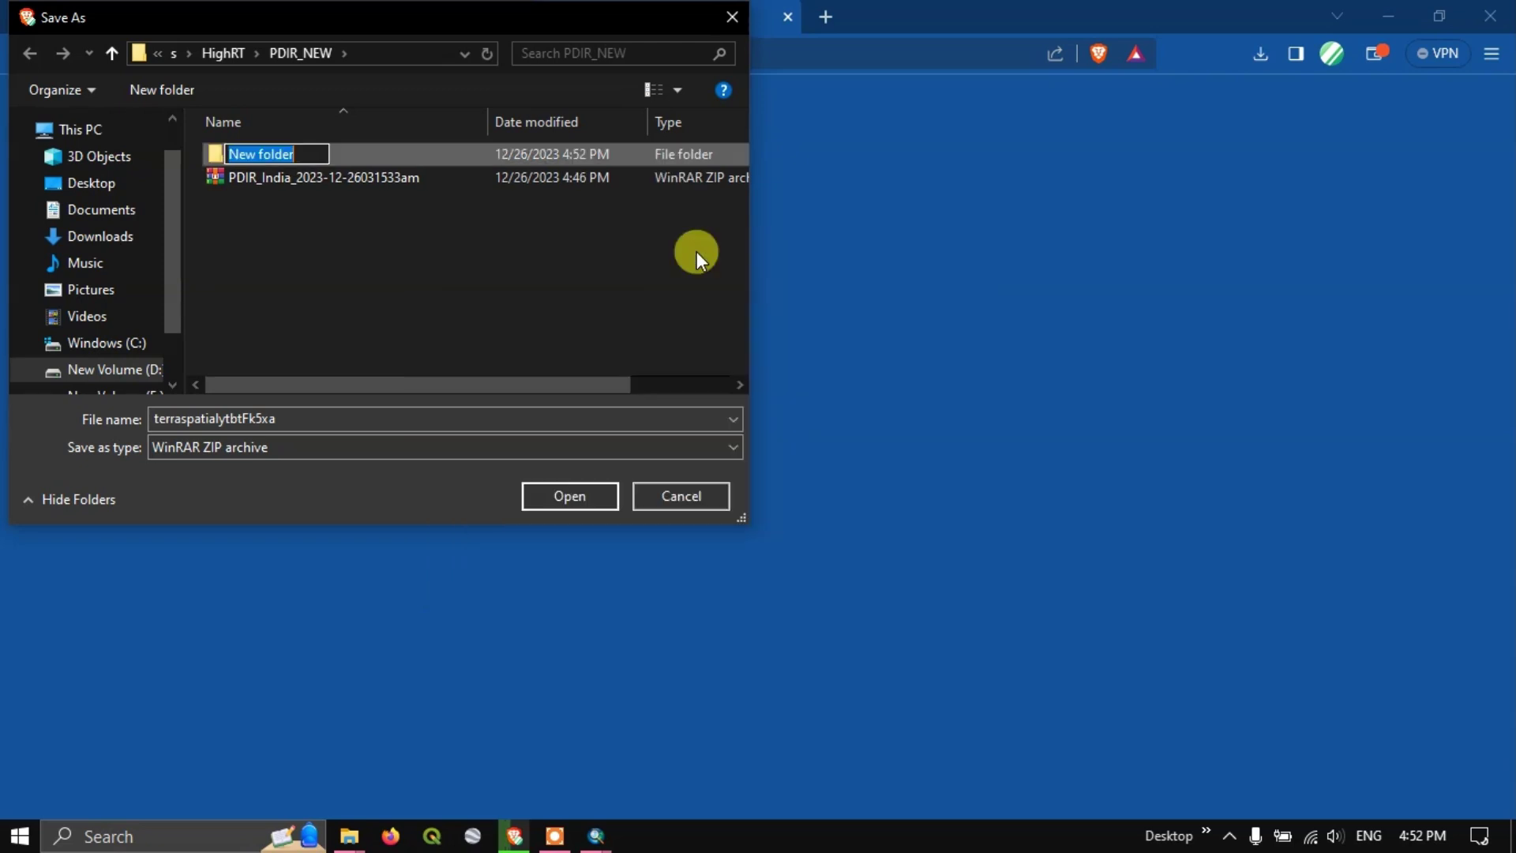
{"action": "type", "text": "Daily"}
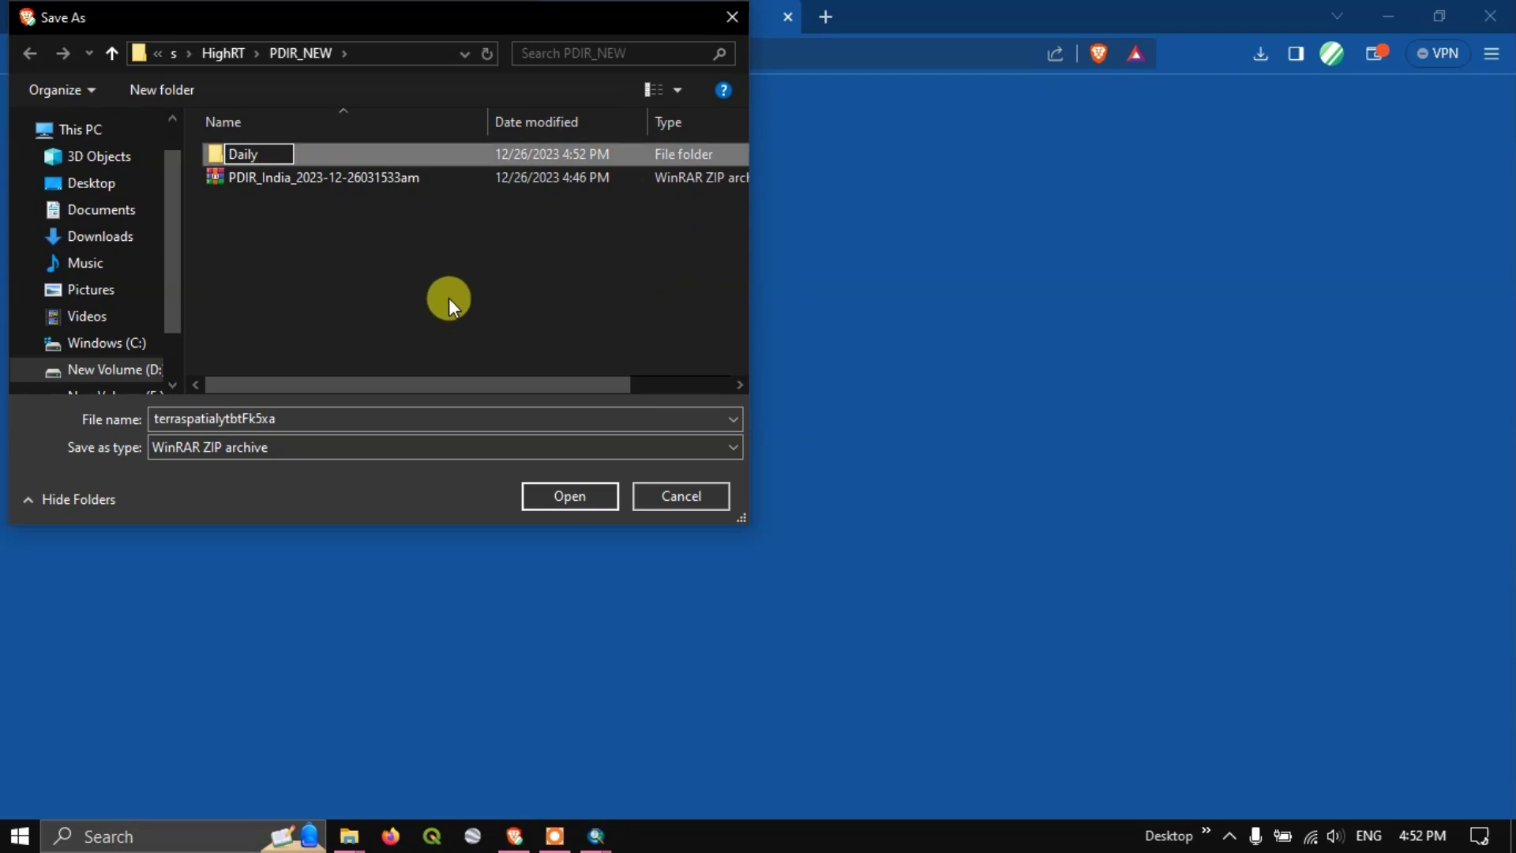
{"action": "key", "text": "Return"}
{"action": "double_click", "coordinate": [322, 153]}
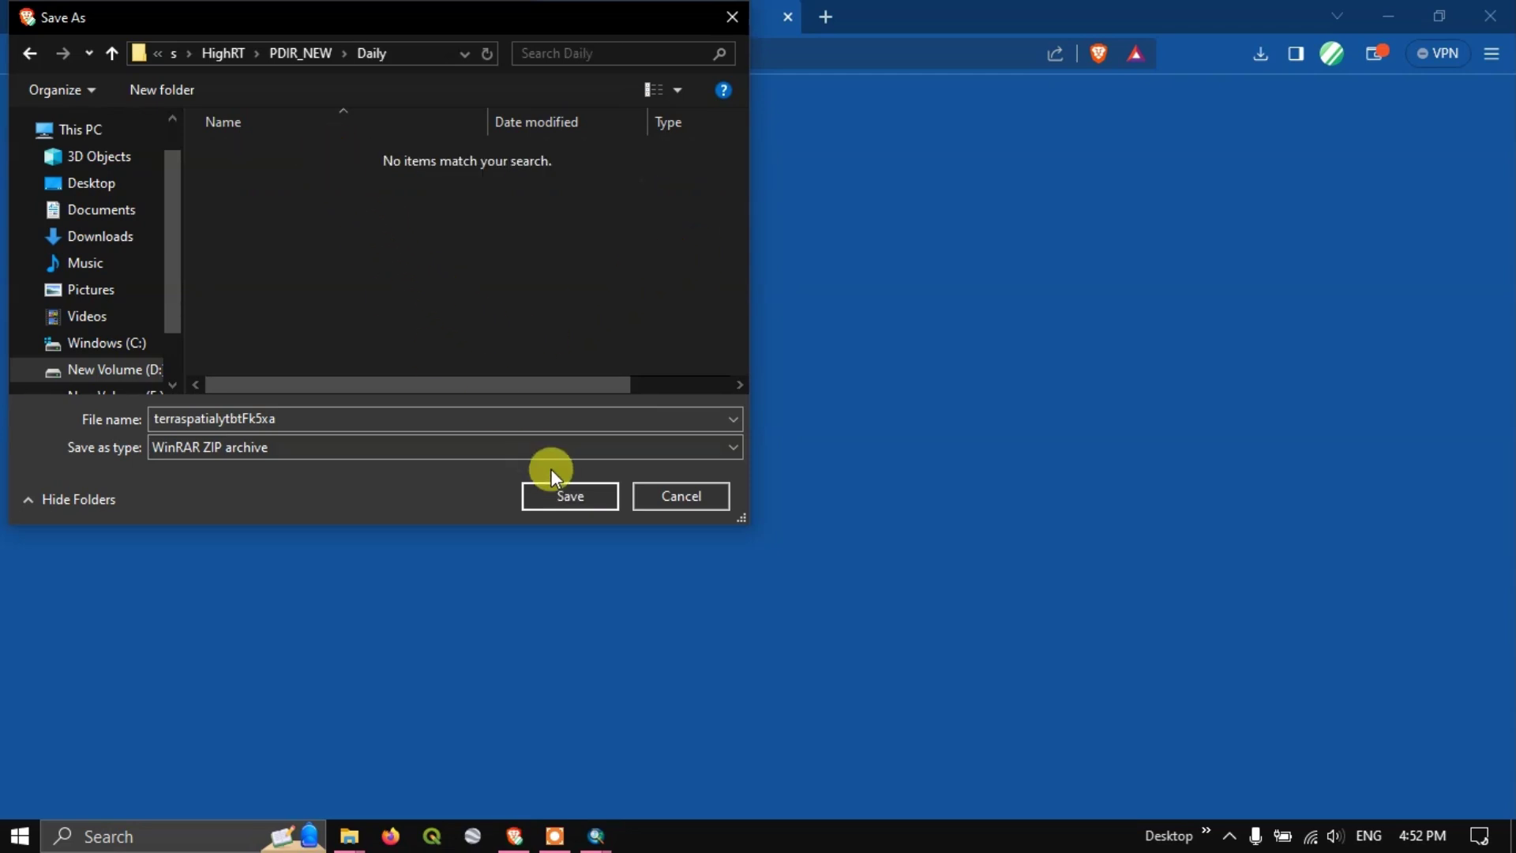
{"action": "left_click", "coordinate": [568, 496]}
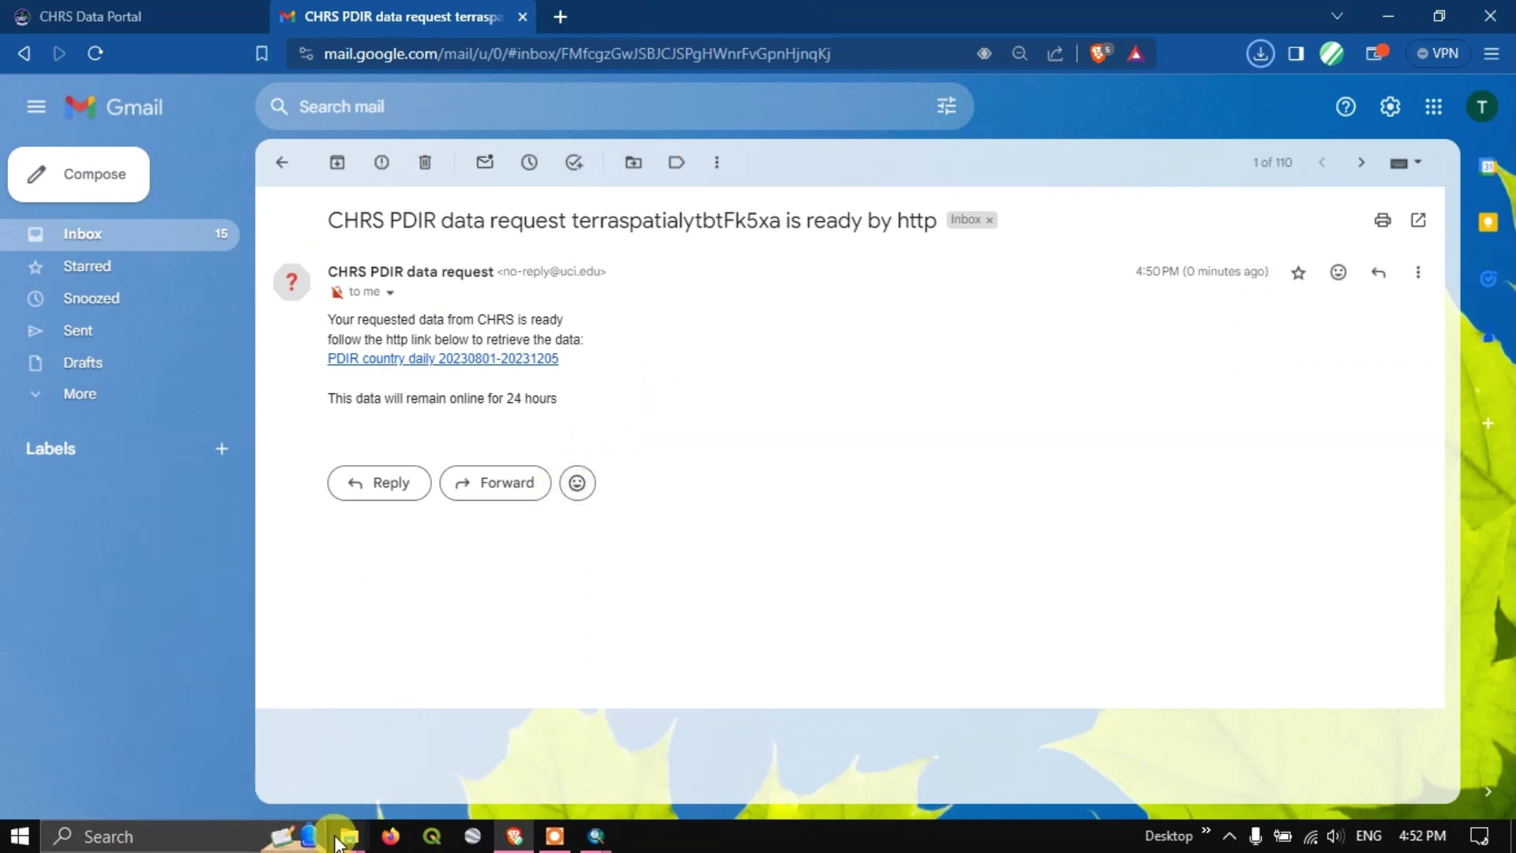
- Extract the downloaded zip archive into the Daily folder
{"action": "mouse_move", "coordinate": [339, 842]}
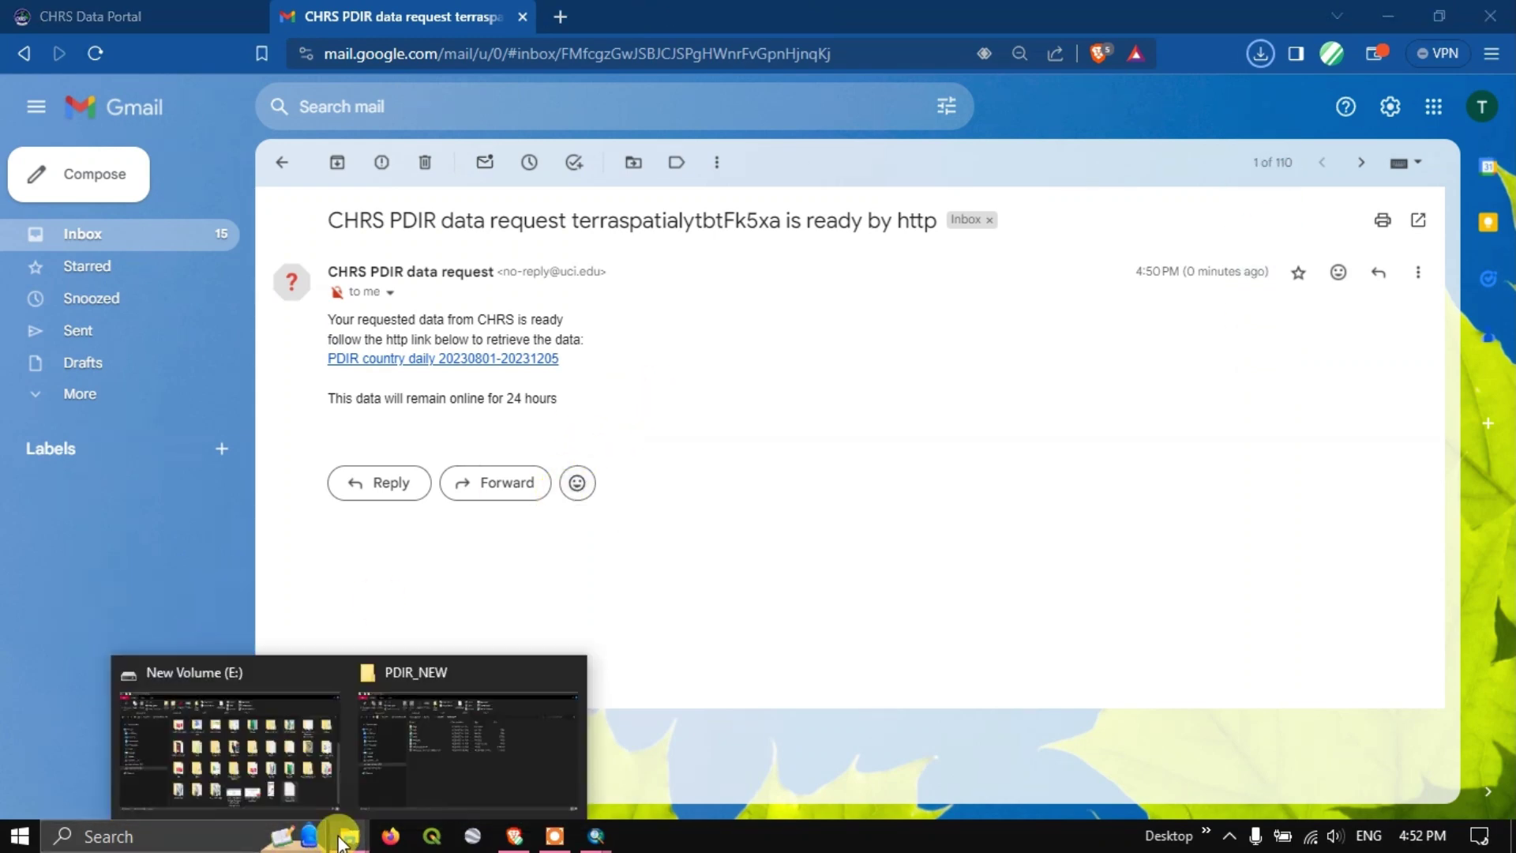
{"action": "left_click", "coordinate": [447, 757]}
{"action": "left_click", "coordinate": [372, 240]}
{"action": "double_click", "coordinate": [373, 240]}
{"action": "left_click", "coordinate": [372, 240]}
{"action": "right_click", "coordinate": [372, 240]}
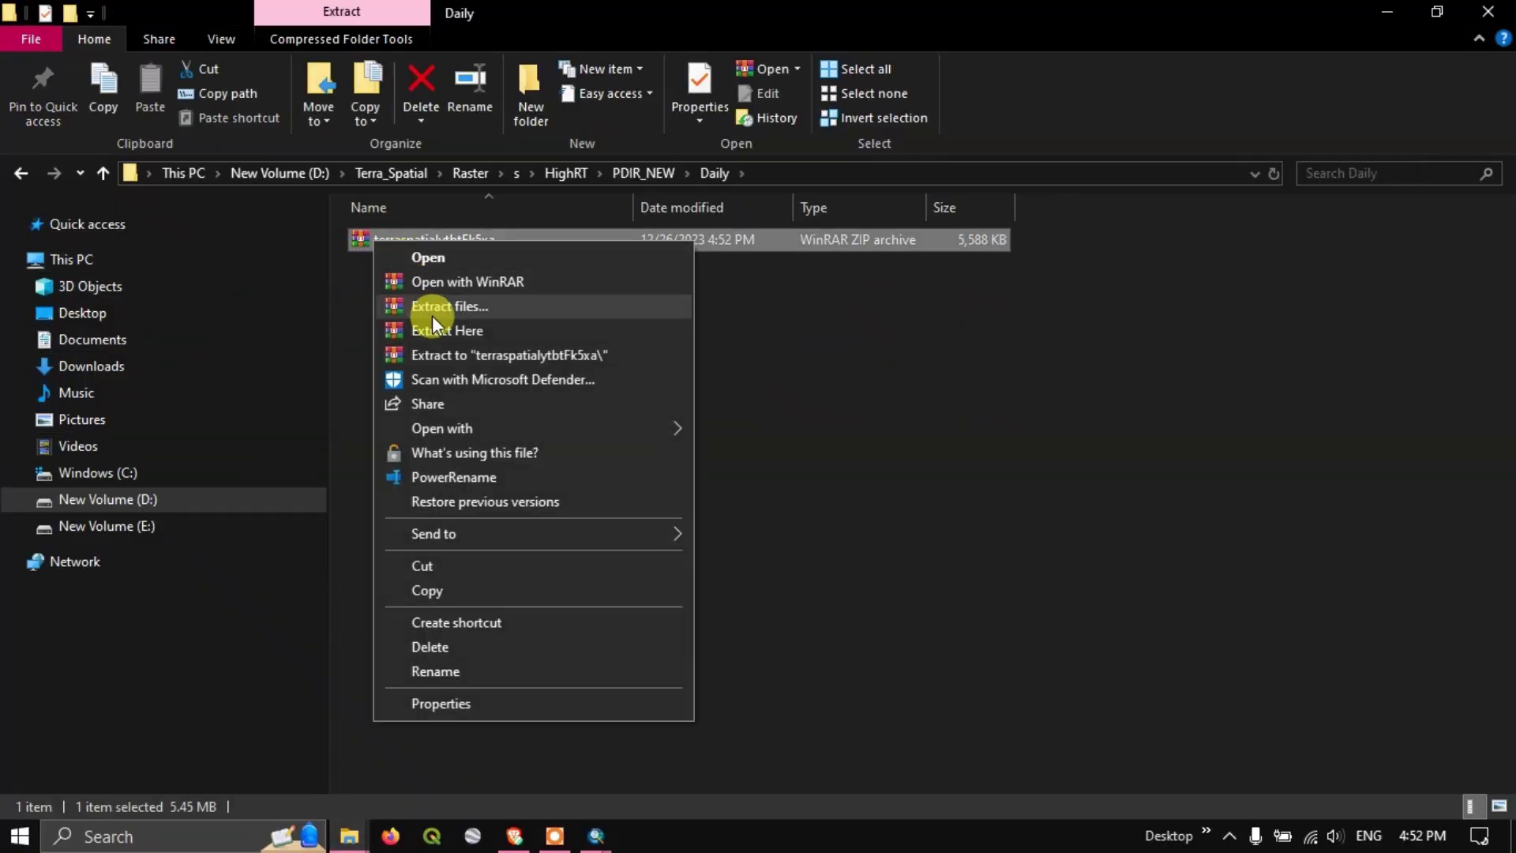
{"action": "left_click", "coordinate": [439, 335]}
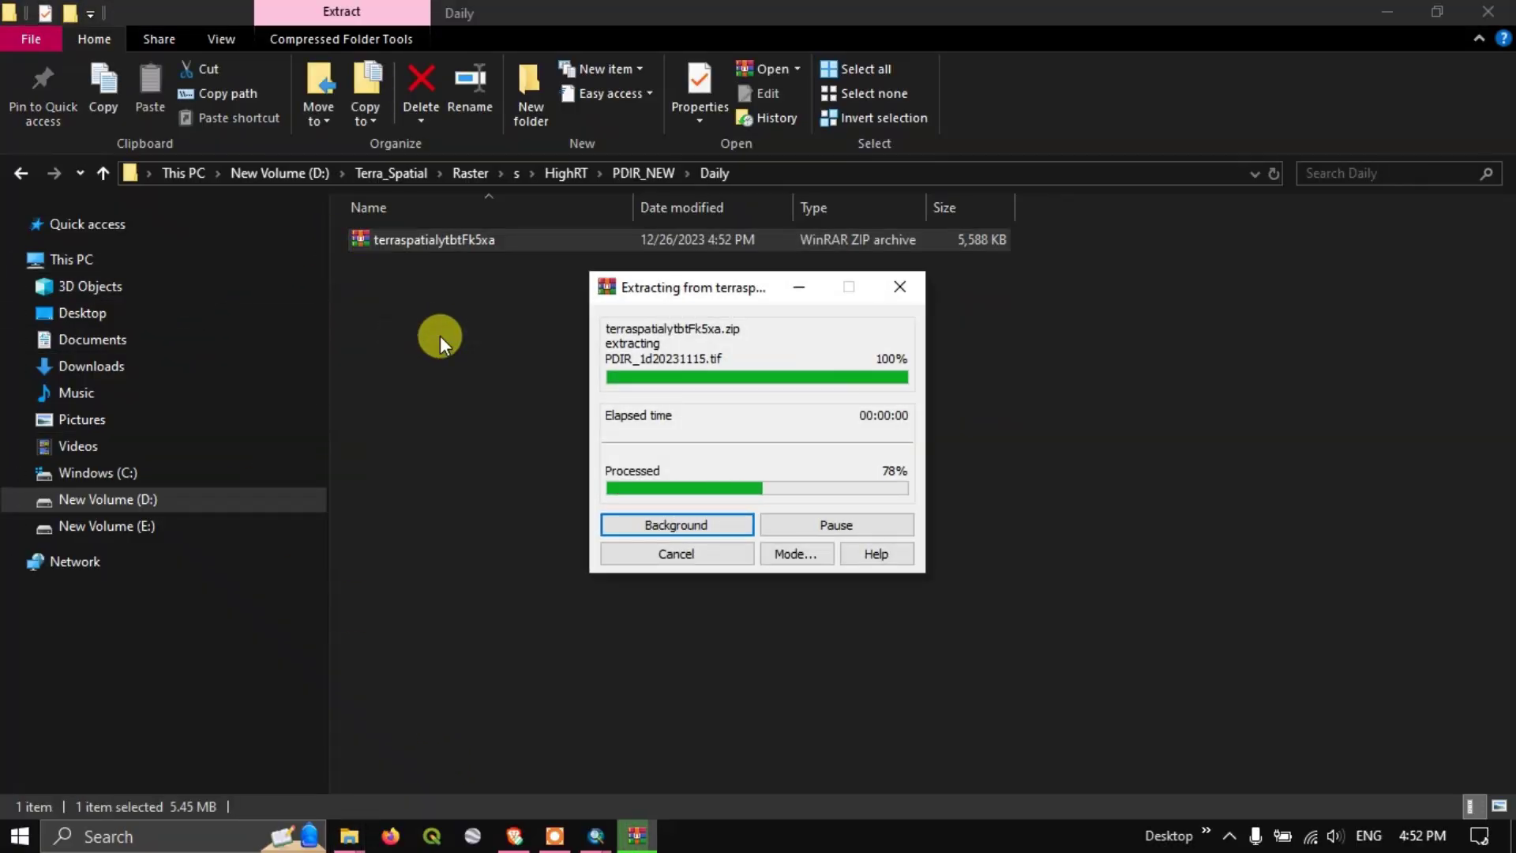
- Browse the 133 extracted daily TIFs, PDIR_1d20230801 through PDIR_1d20231205
{"action": "scroll", "coordinate": [580, 423], "scroll_direction": "down", "scroll_amount": 1}
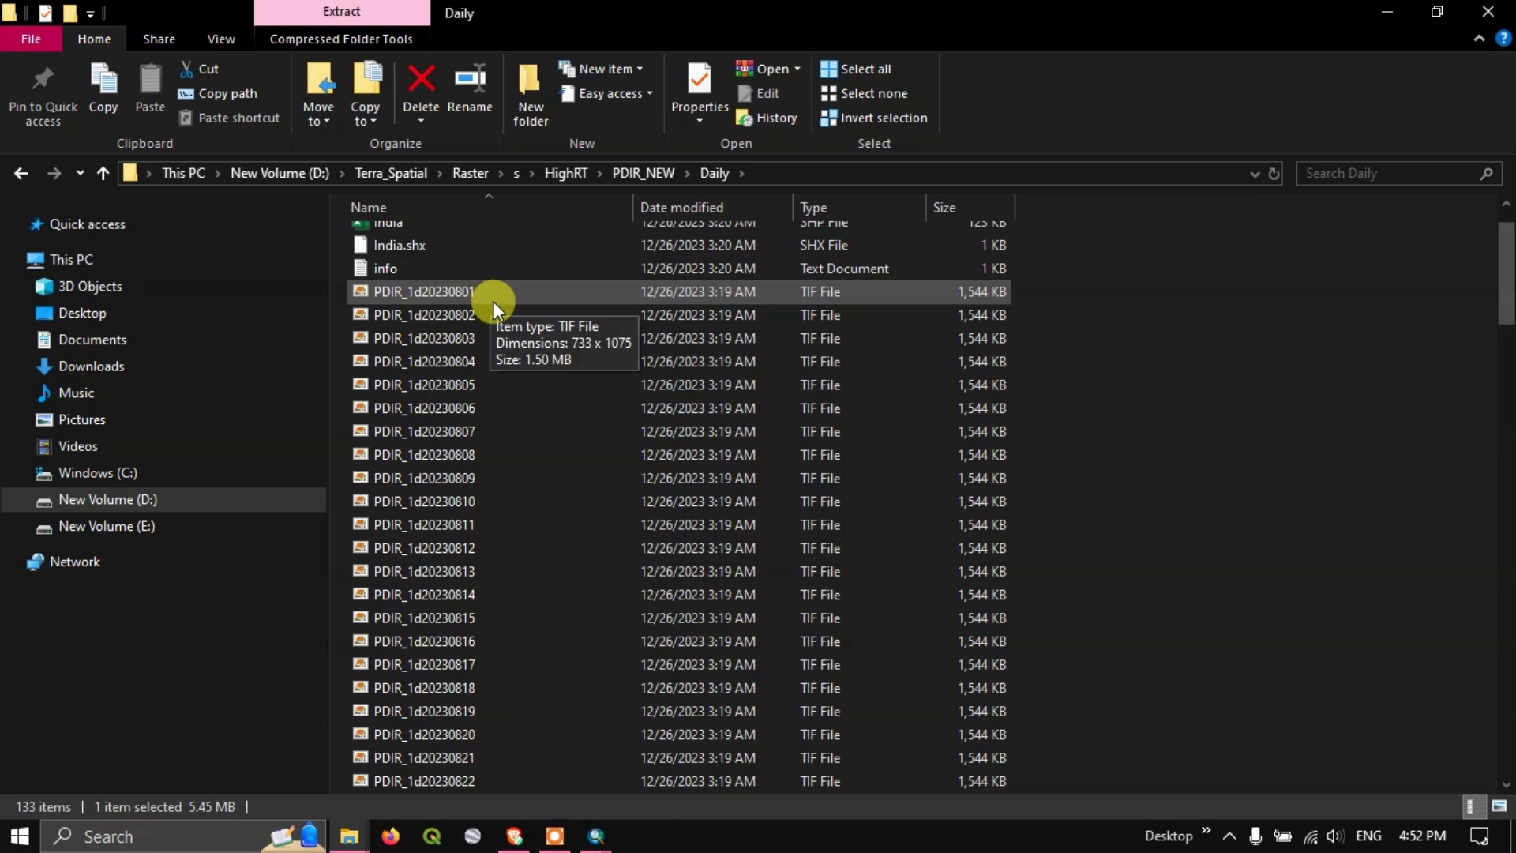
{"action": "scroll", "coordinate": [538, 515], "scroll_direction": "down", "scroll_amount": 18}
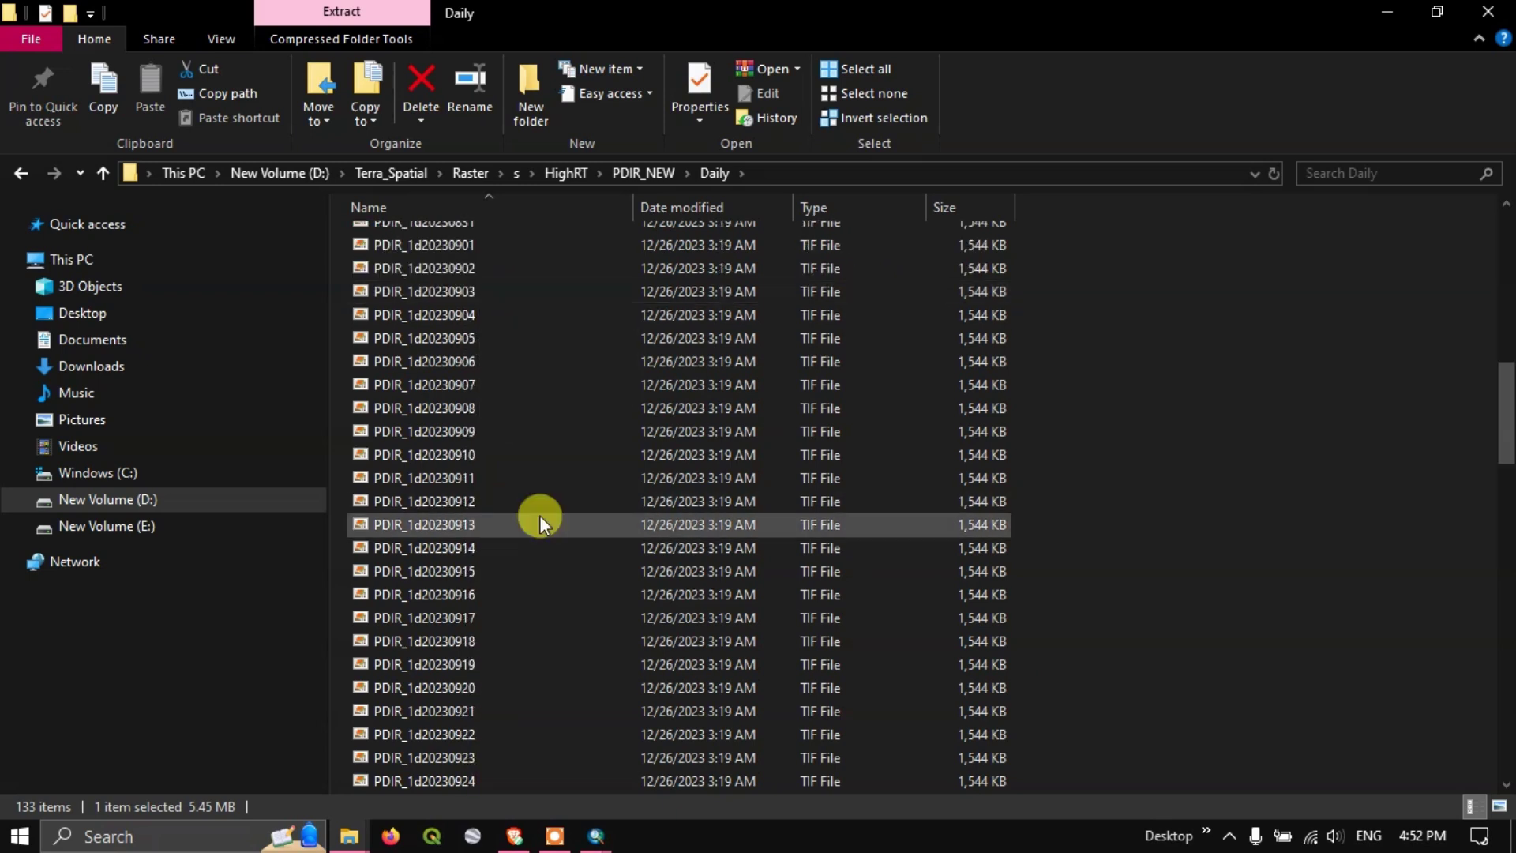
{"action": "scroll", "coordinate": [540, 521], "scroll_direction": "down", "scroll_amount": 17}
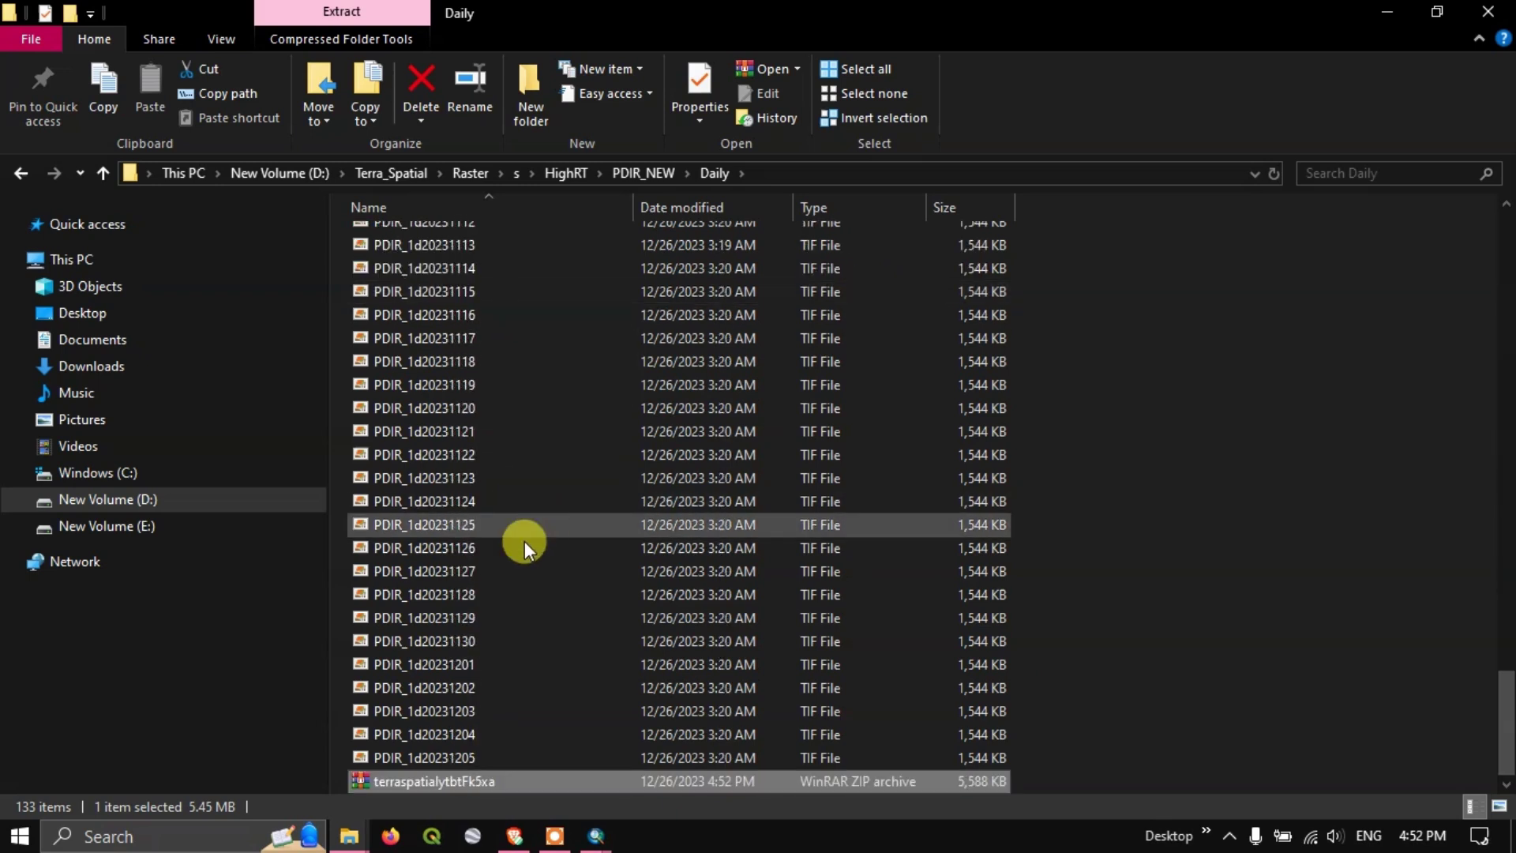
{"action": "scroll", "coordinate": [467, 439], "scroll_direction": "up", "scroll_amount": 20}
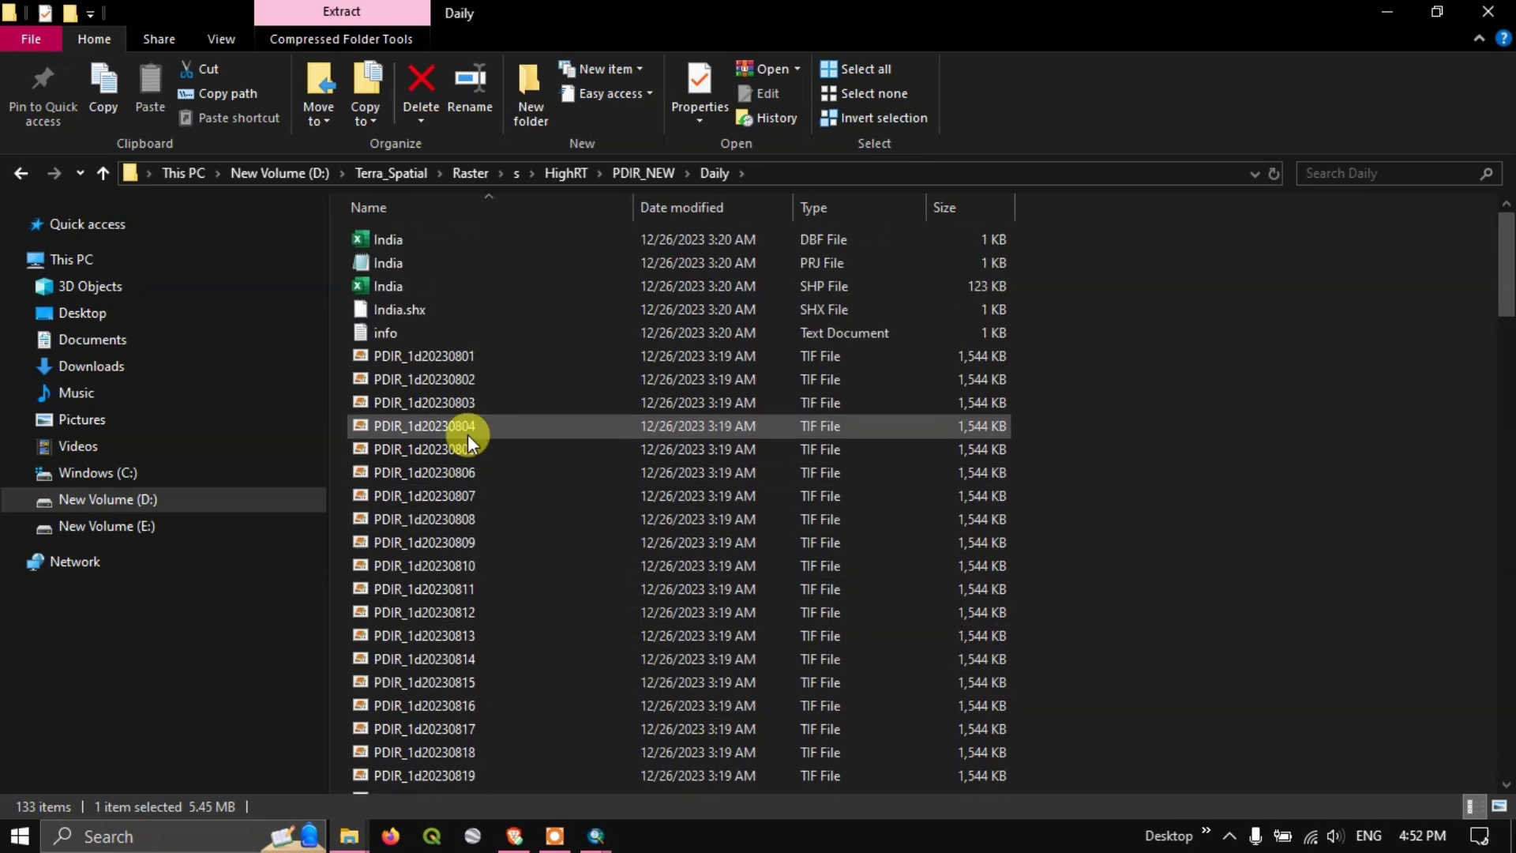
{"action": "left_click", "coordinate": [439, 353]}
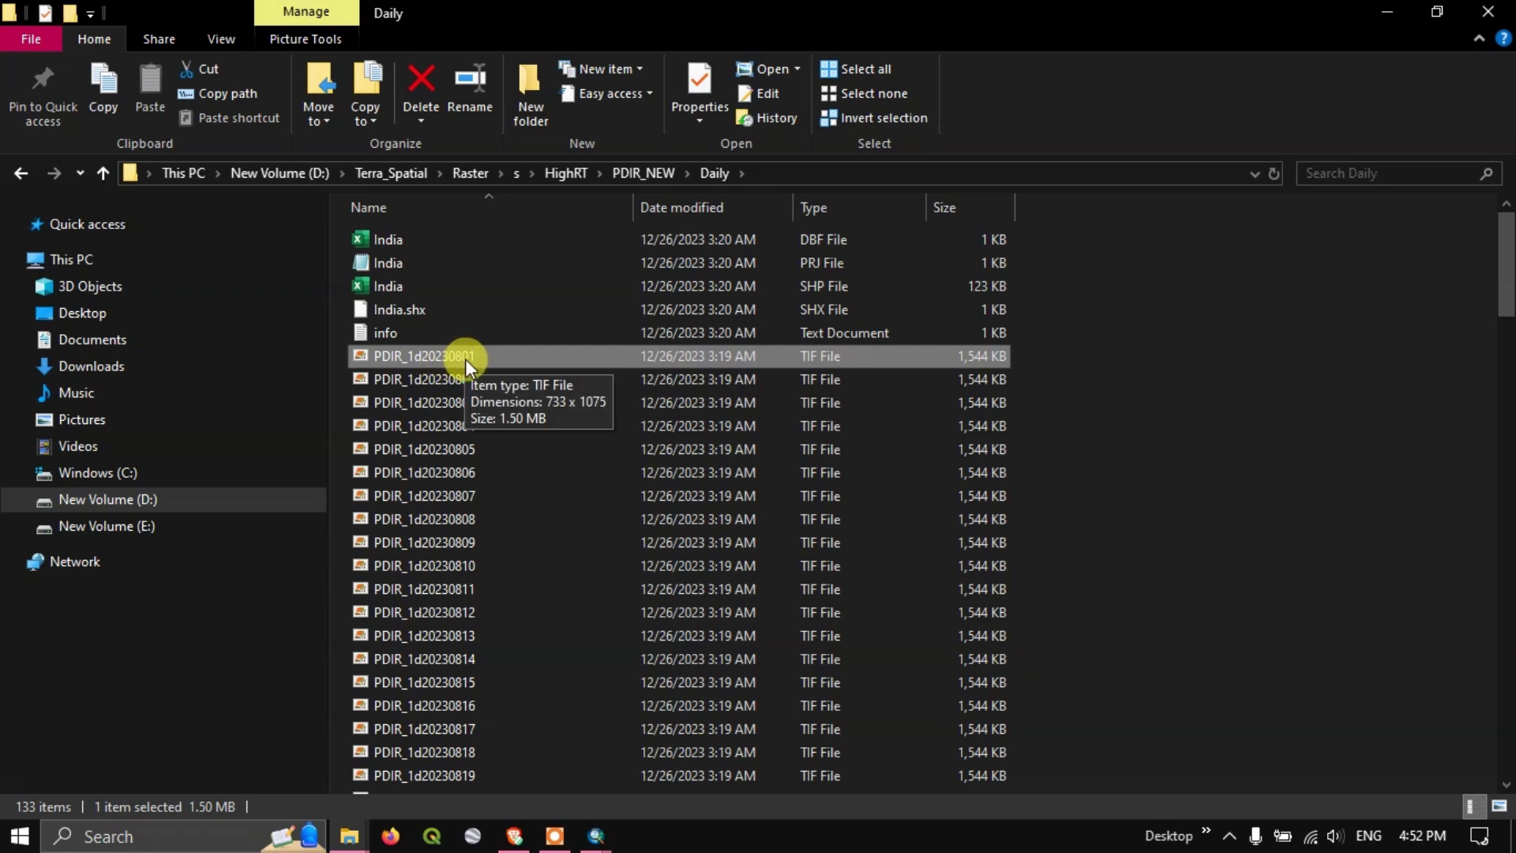
{"action": "left_click", "coordinate": [1076, 457]}
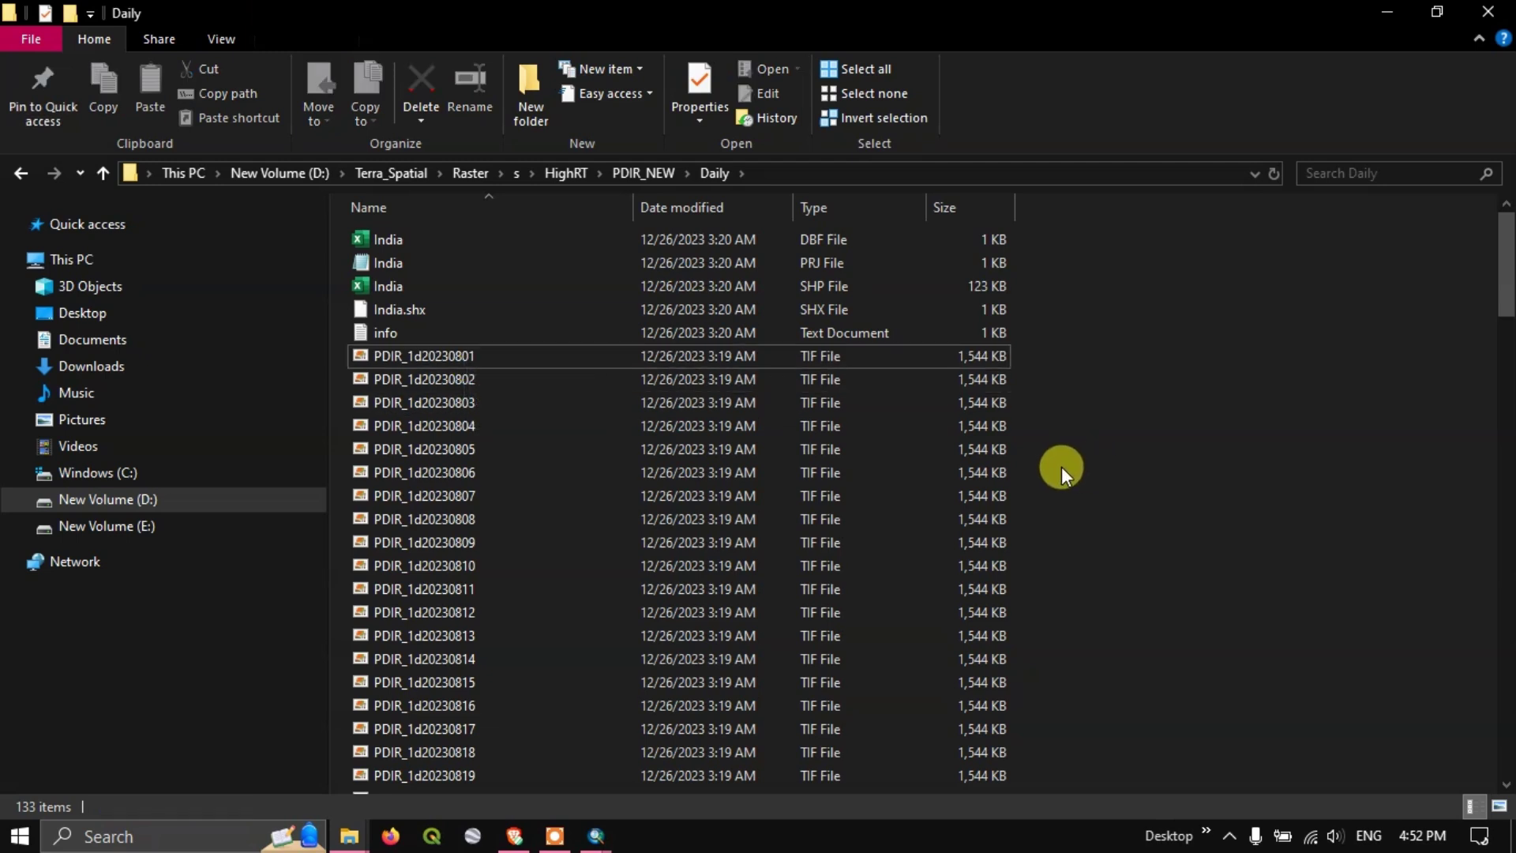
{"action": "scroll", "coordinate": [497, 451], "scroll_direction": "down", "scroll_amount": 20}
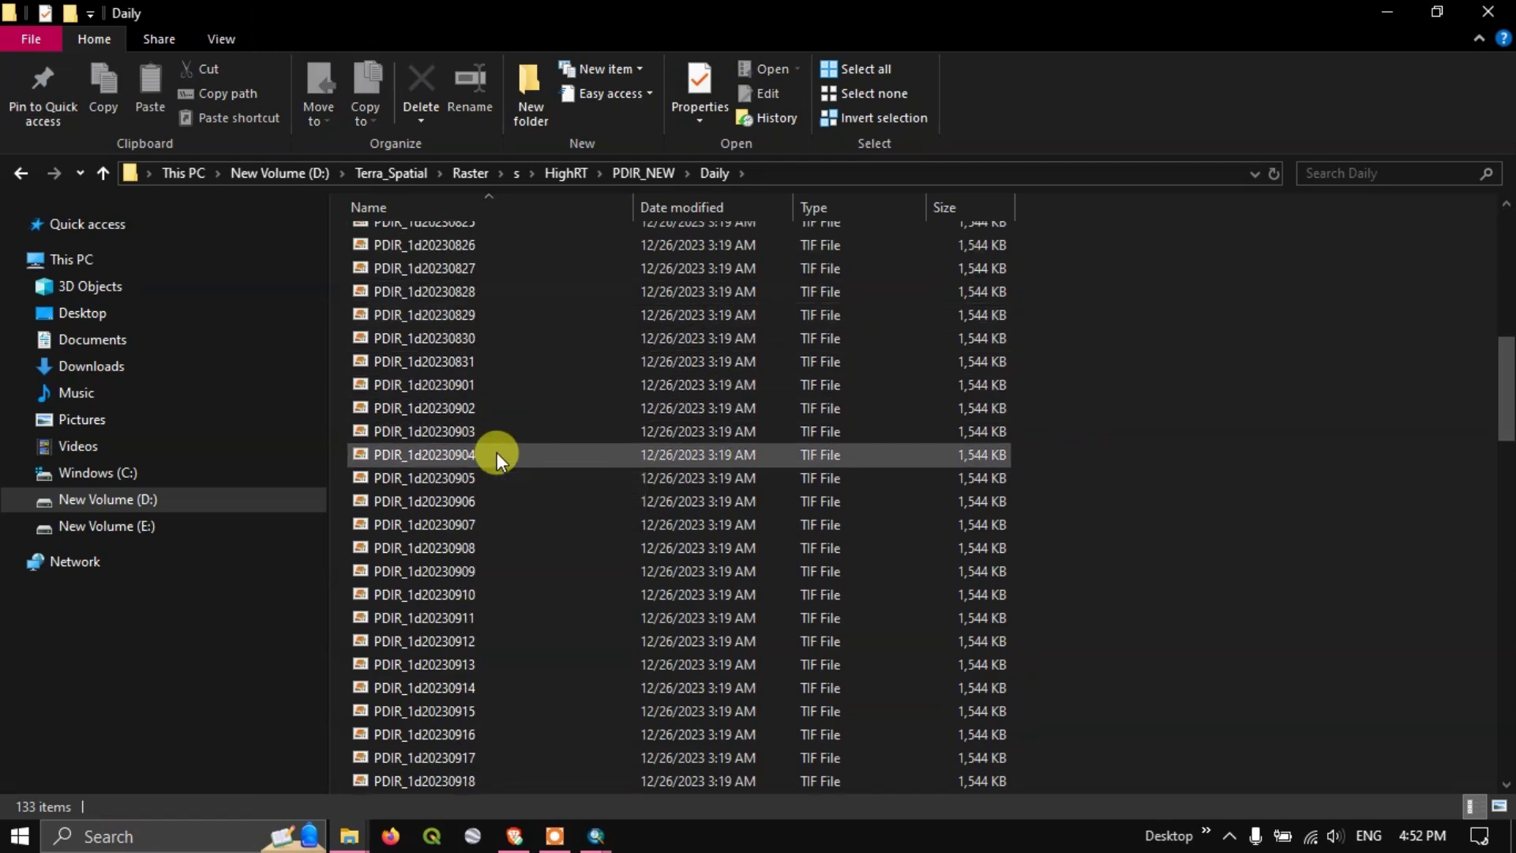
{"action": "scroll", "coordinate": [498, 452], "scroll_direction": "down", "scroll_amount": 12}
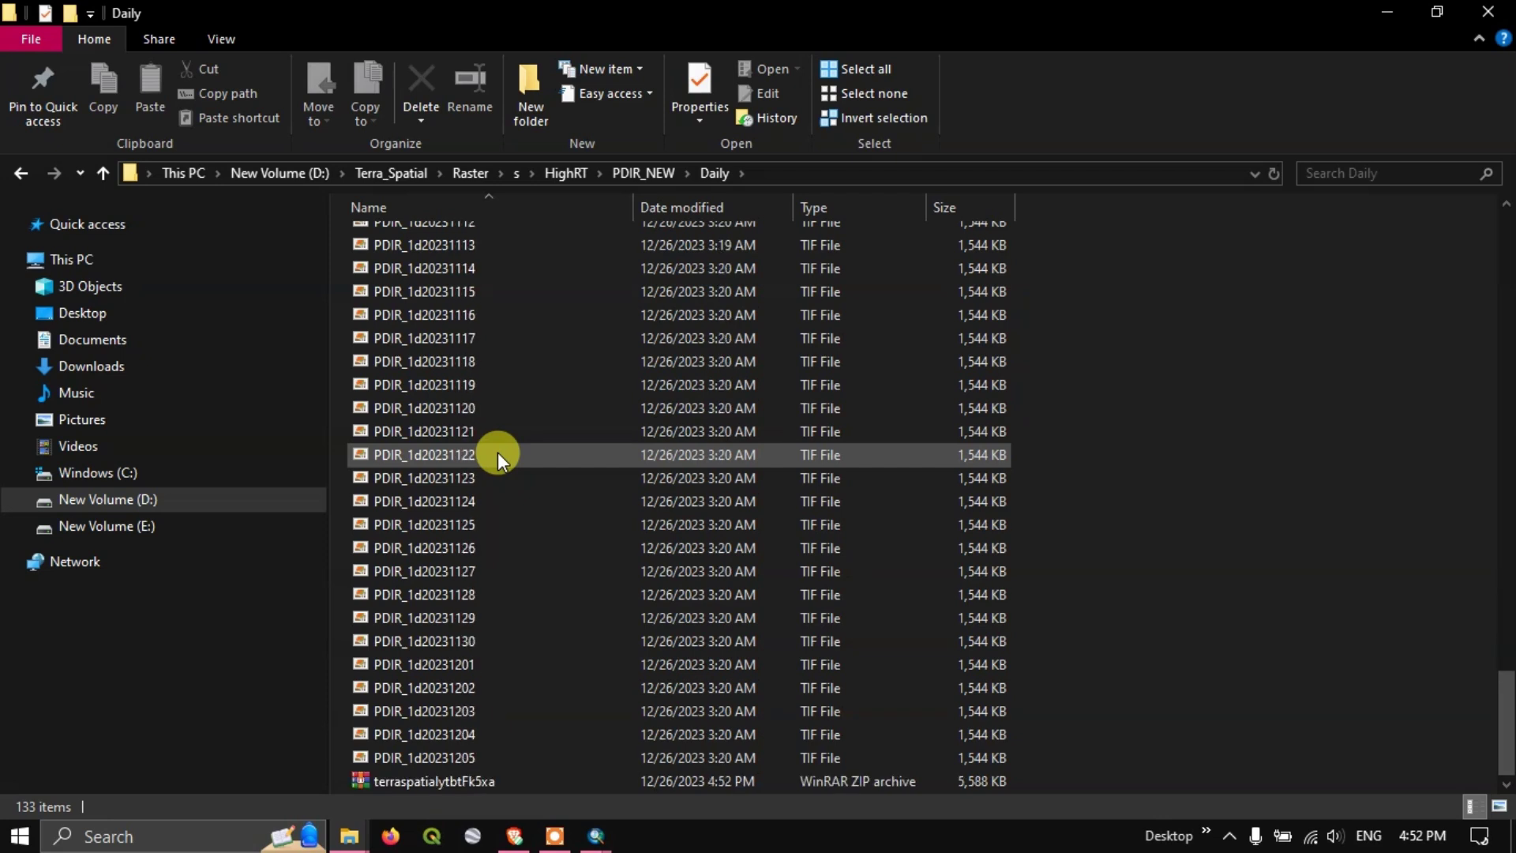
{"action": "scroll", "coordinate": [491, 438], "scroll_direction": "up", "scroll_amount": 10}
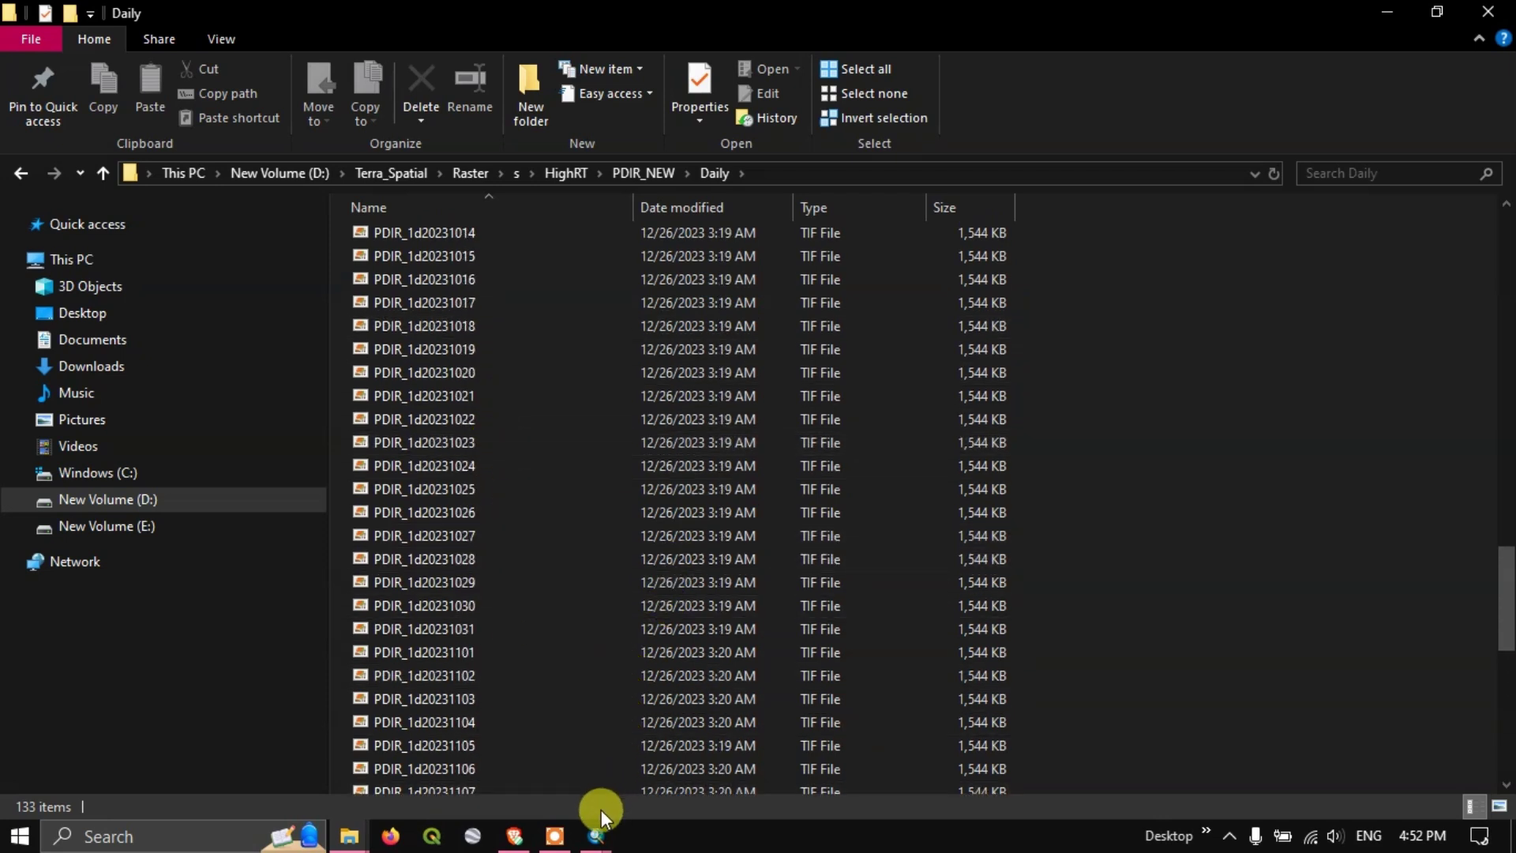
- Add PDIR_1d20230801.tif from the Daily folder to the ArcMap map as a second layer
{"action": "mouse_move", "coordinate": [596, 837]}
{"action": "left_click", "coordinate": [517, 764]}
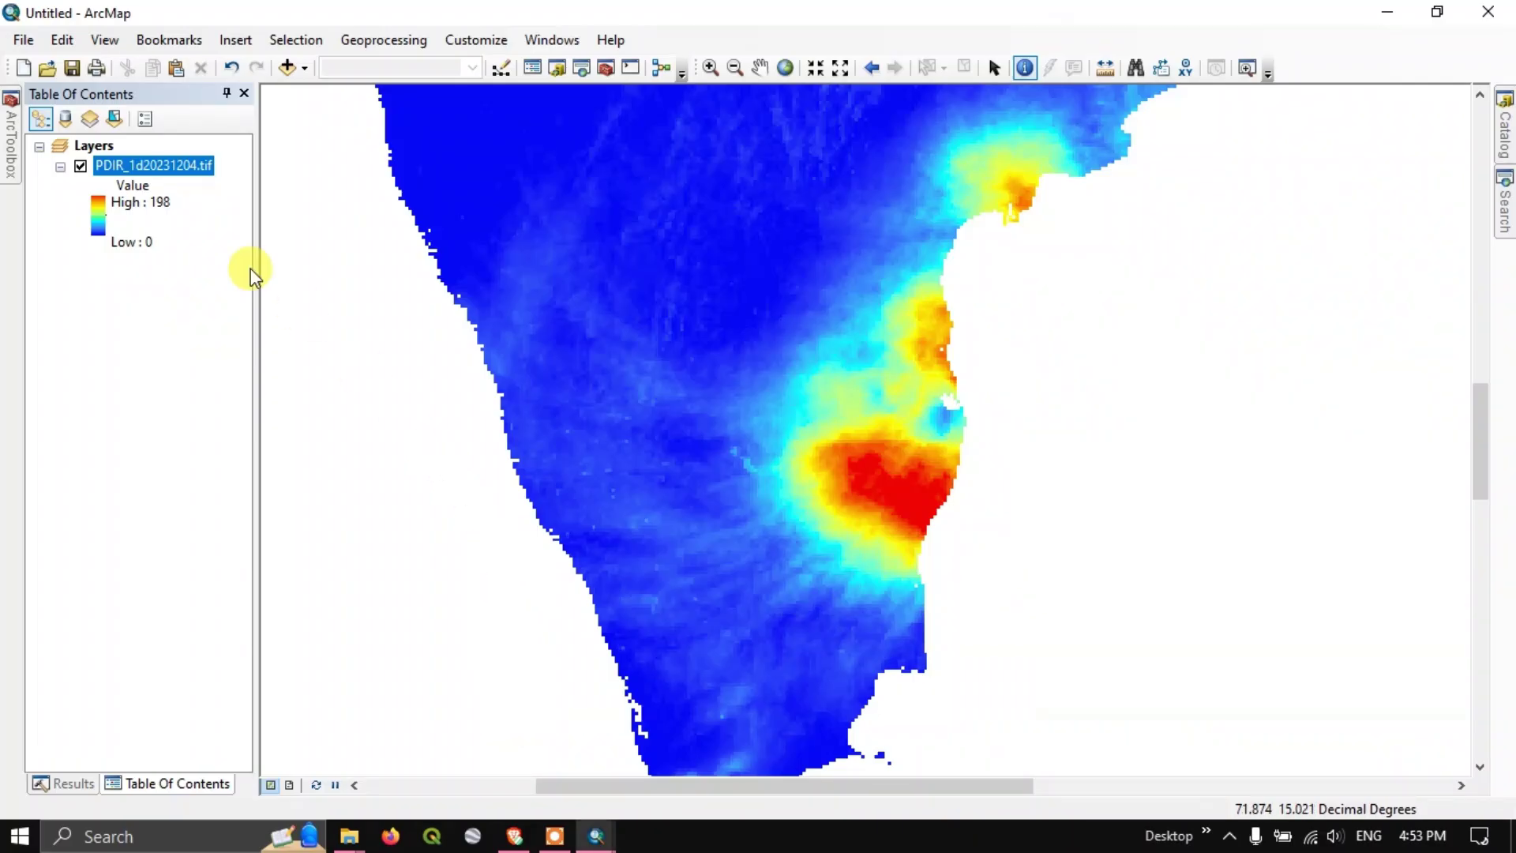
{"action": "left_click", "coordinate": [303, 68]}
{"action": "left_click", "coordinate": [324, 92]}
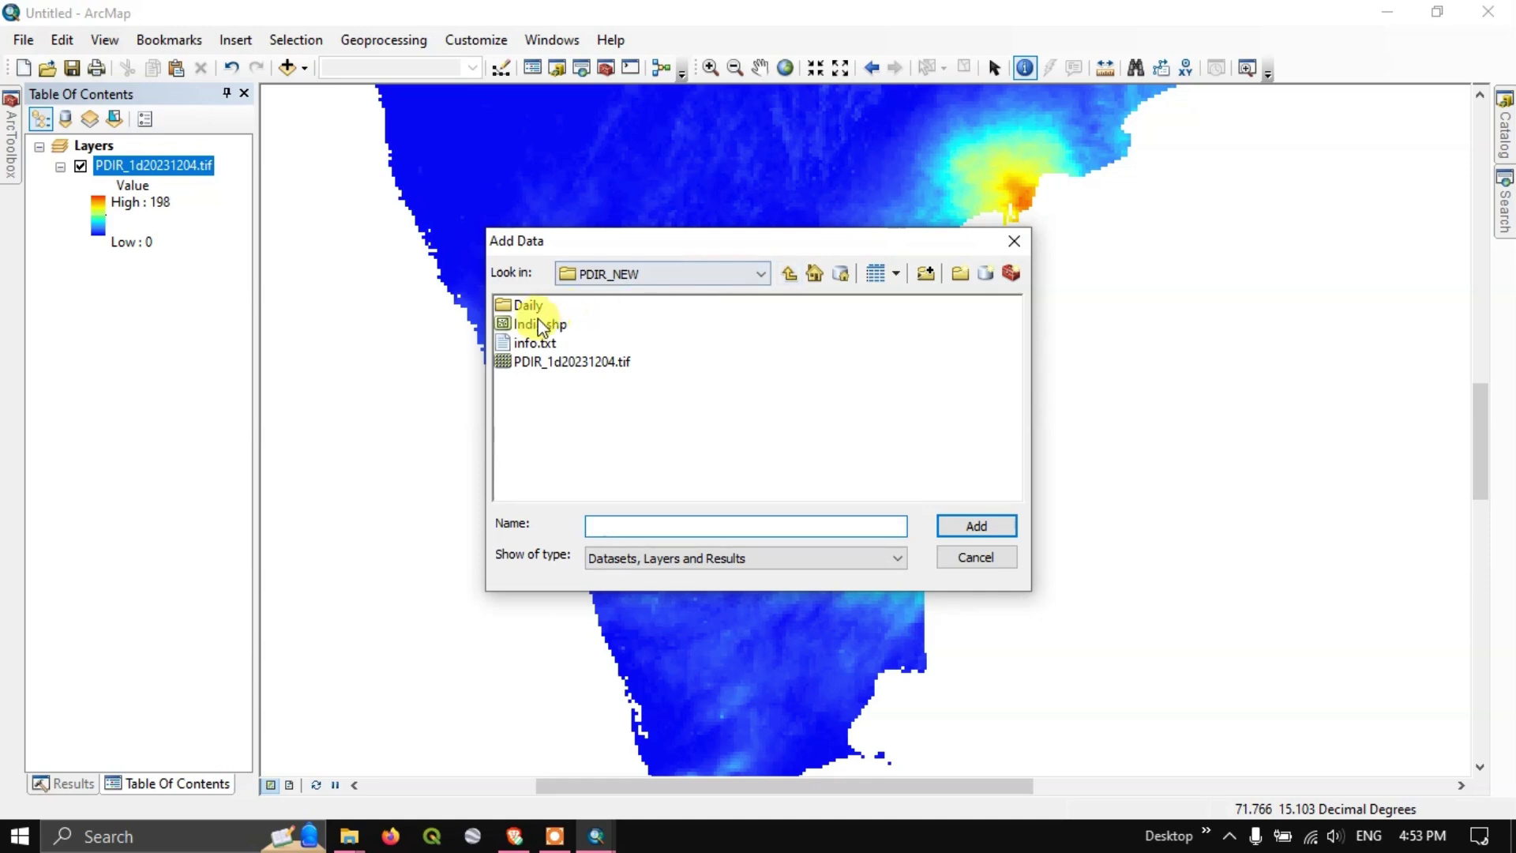
{"action": "double_click", "coordinate": [527, 307]}
{"action": "scroll", "coordinate": [825, 375], "scroll_direction": "down", "scroll_amount": 2}
{"action": "scroll", "coordinate": [830, 383], "scroll_direction": "up", "scroll_amount": 5}
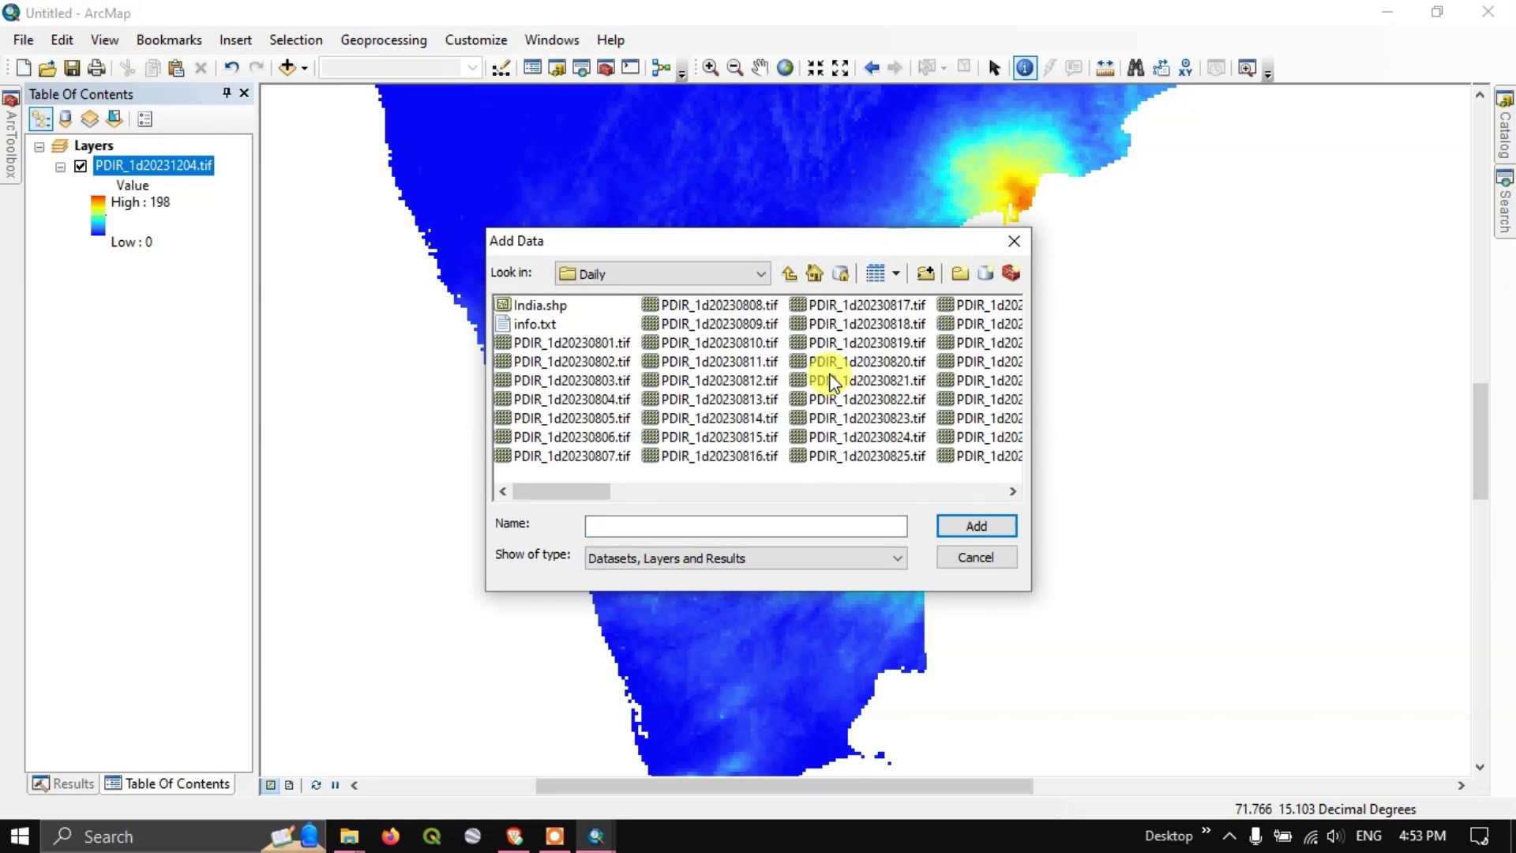
{"action": "left_click", "coordinate": [584, 345]}
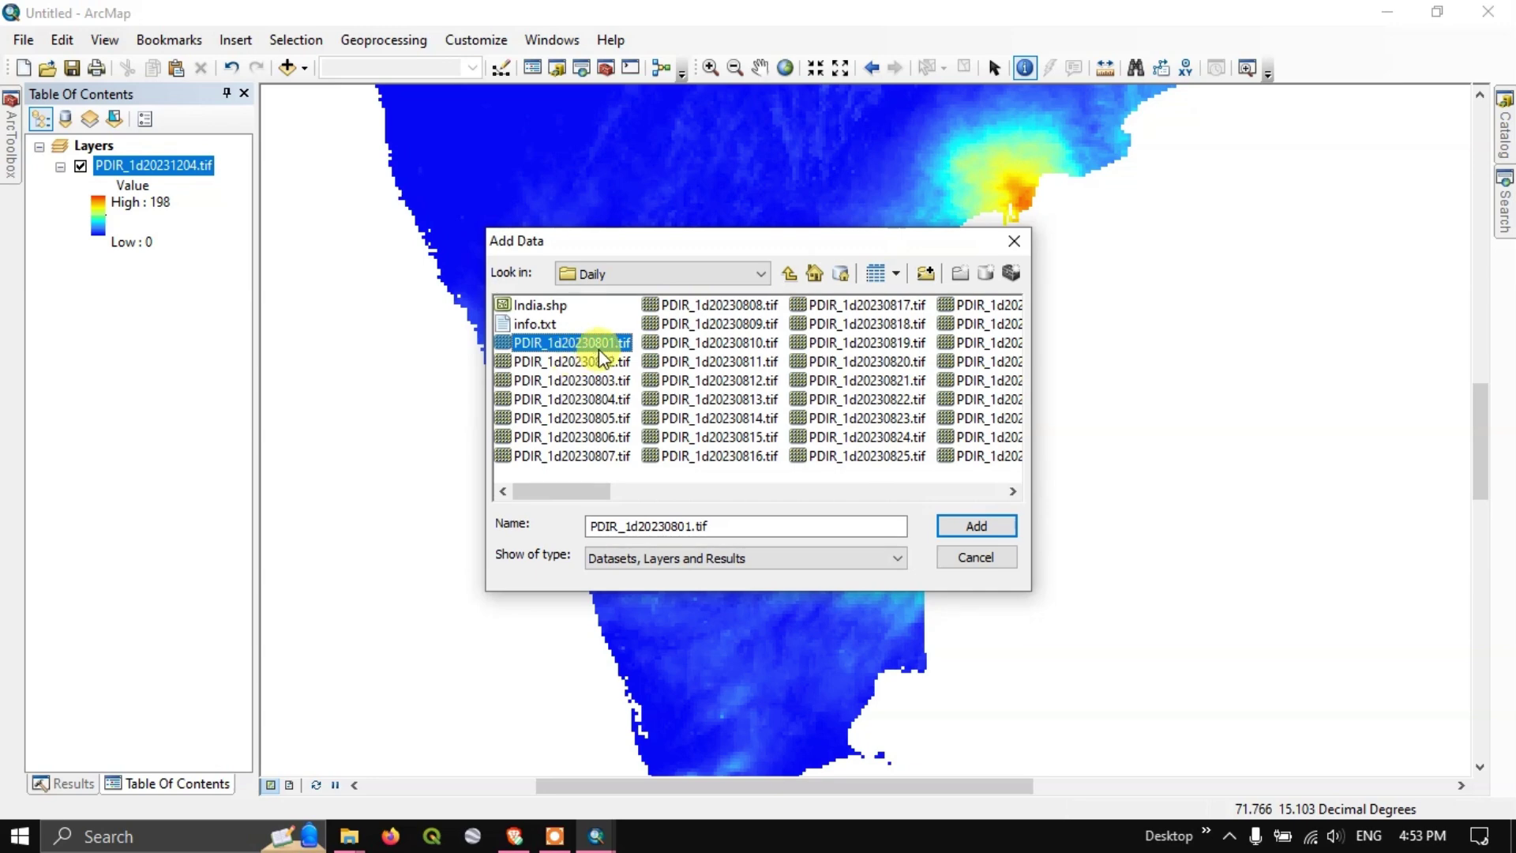
{"action": "left_click", "coordinate": [976, 526]}
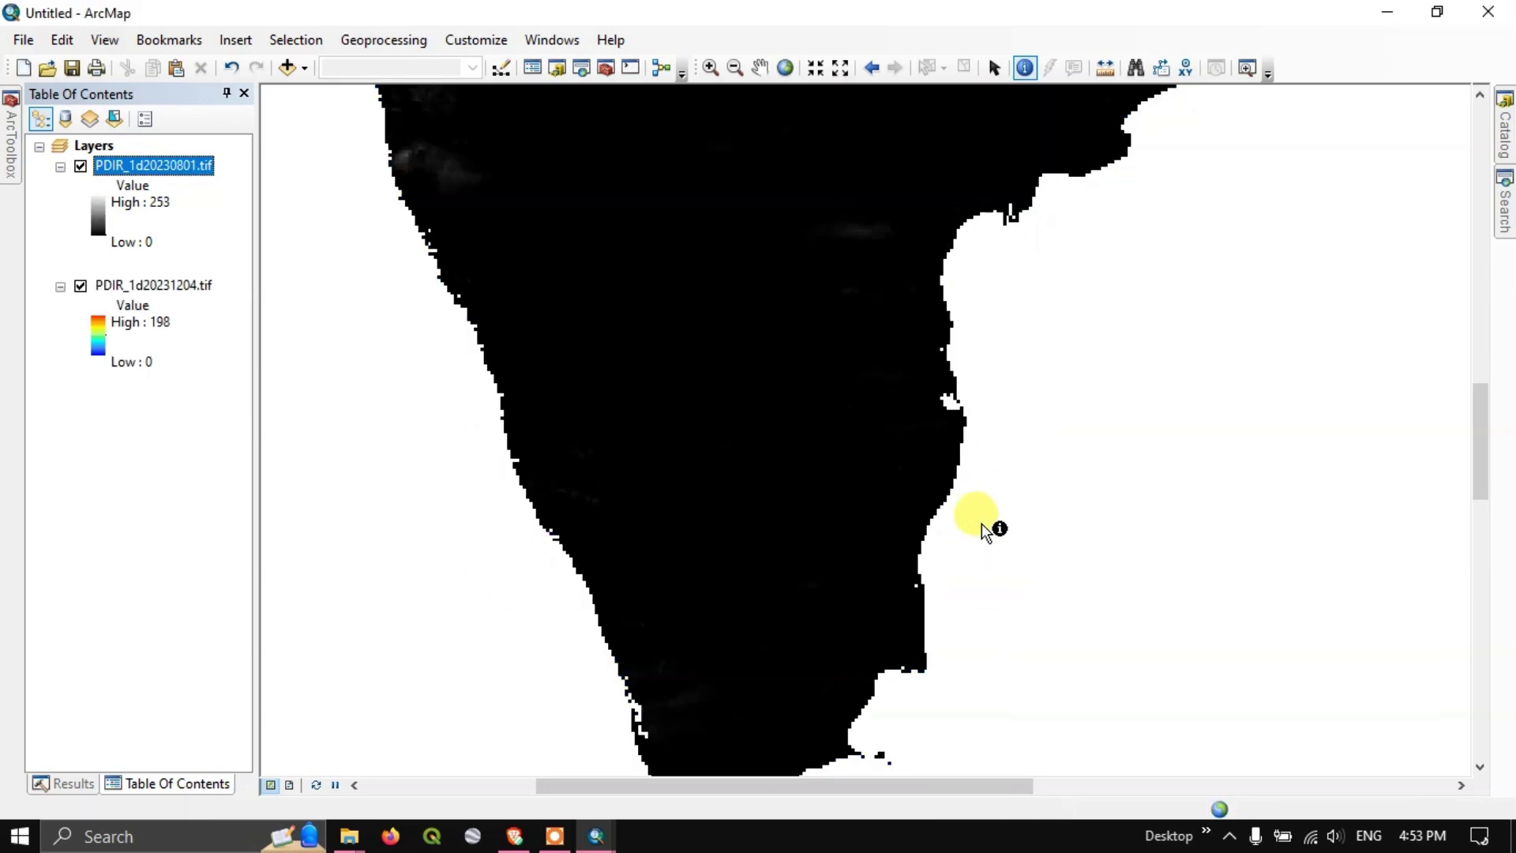
- Give PDIR_1d20230801.tif an inverted red-yellow-cyan-blue colour ramp so high rainfall shows red
{"action": "right_click", "coordinate": [165, 165]}
{"action": "left_click", "coordinate": [286, 497]}
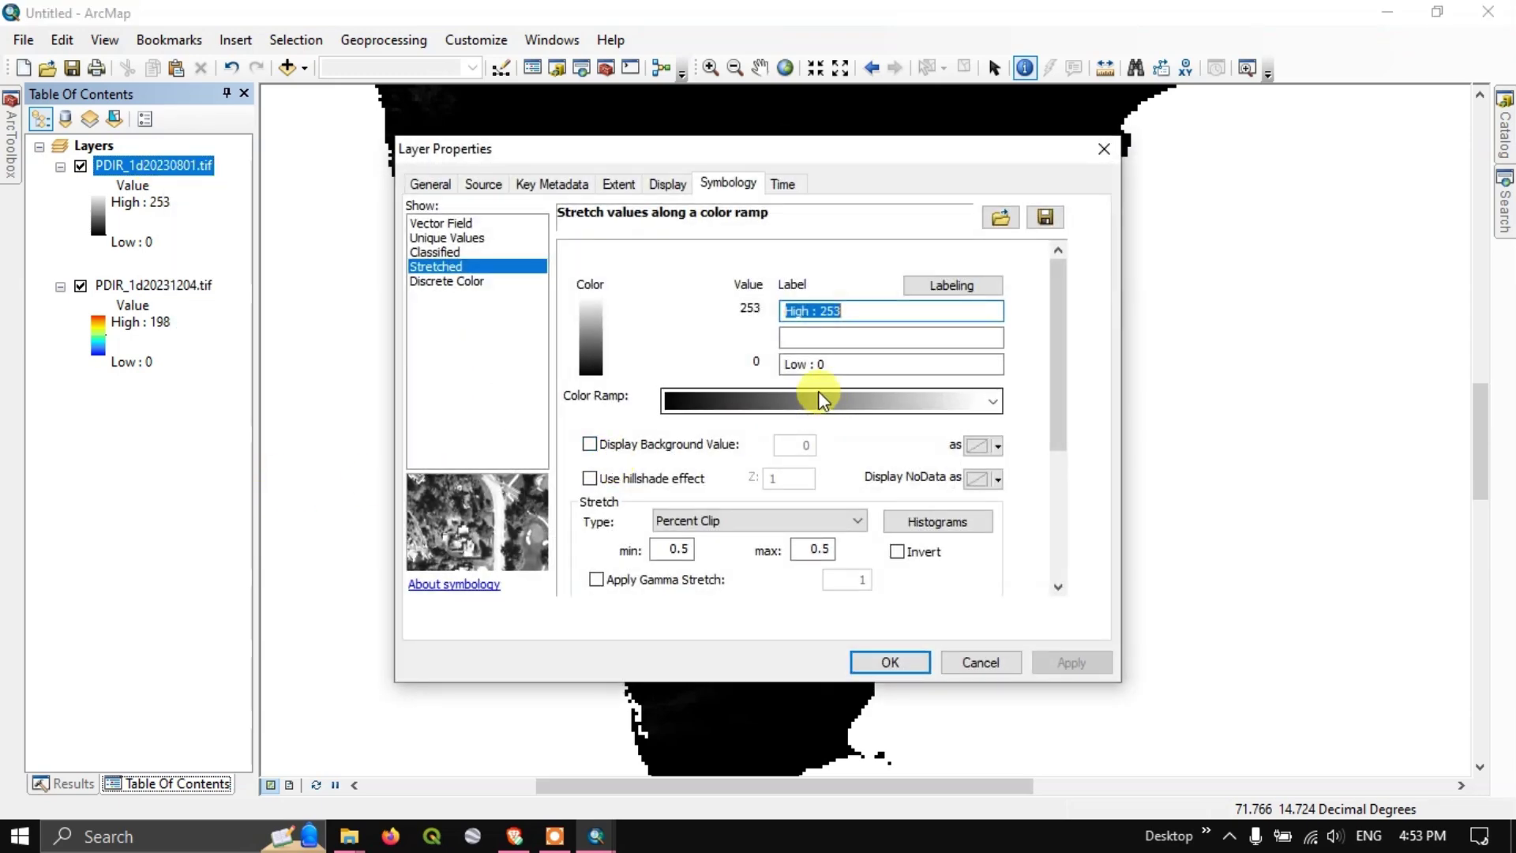
{"action": "left_click", "coordinate": [948, 413]}
{"action": "scroll", "coordinate": [960, 402], "scroll_direction": "down", "scroll_amount": 8}
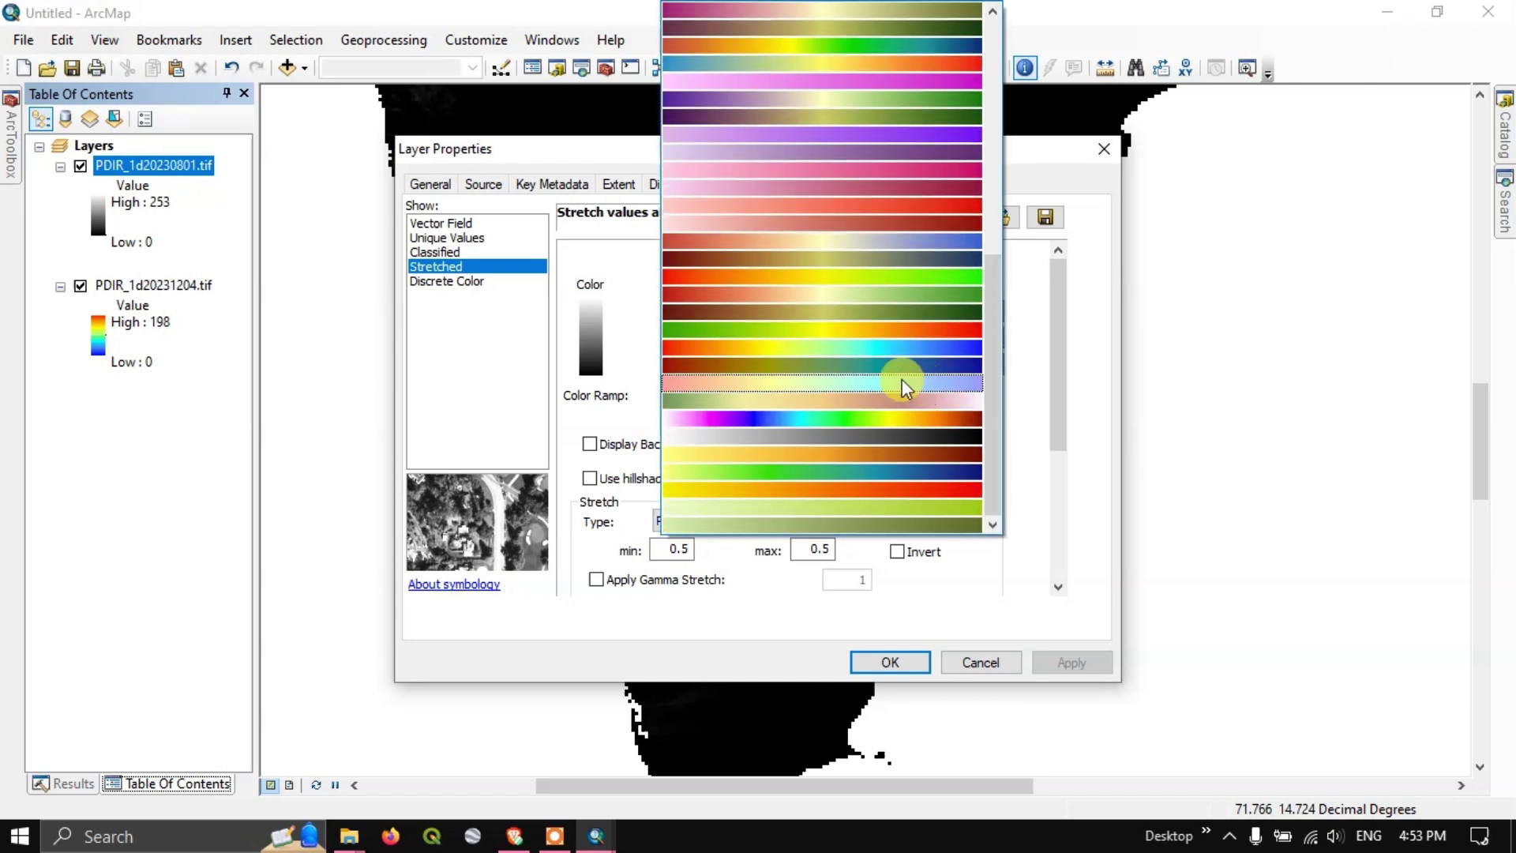
{"action": "left_click", "coordinate": [866, 348]}
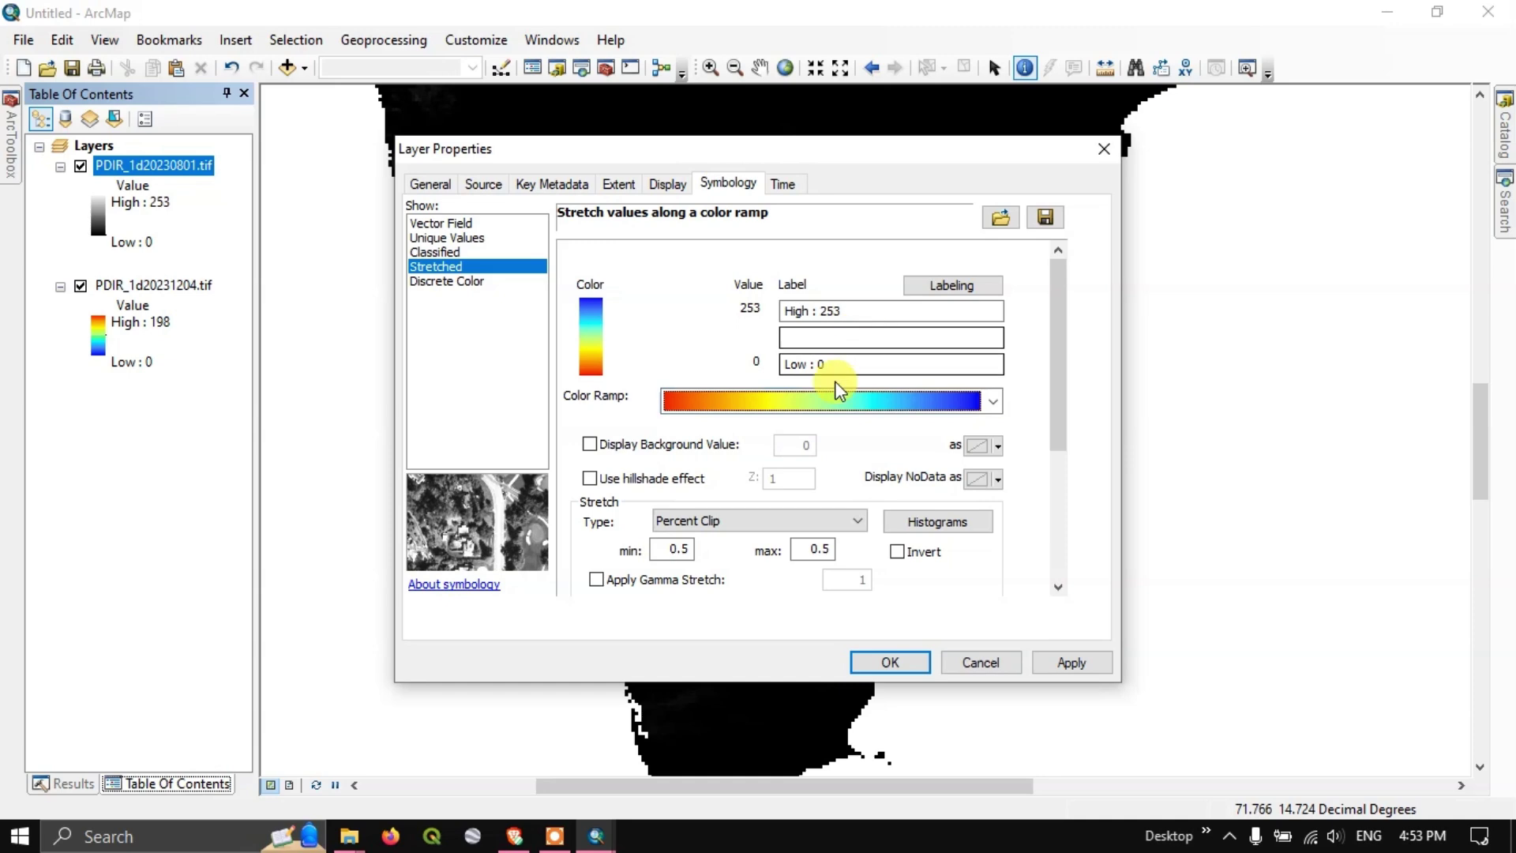
{"action": "left_click", "coordinate": [914, 557]}
{"action": "left_click", "coordinate": [1088, 663]}
{"action": "left_click", "coordinate": [892, 661]}
{"action": "scroll", "coordinate": [860, 544], "scroll_direction": "up", "scroll_amount": 3}
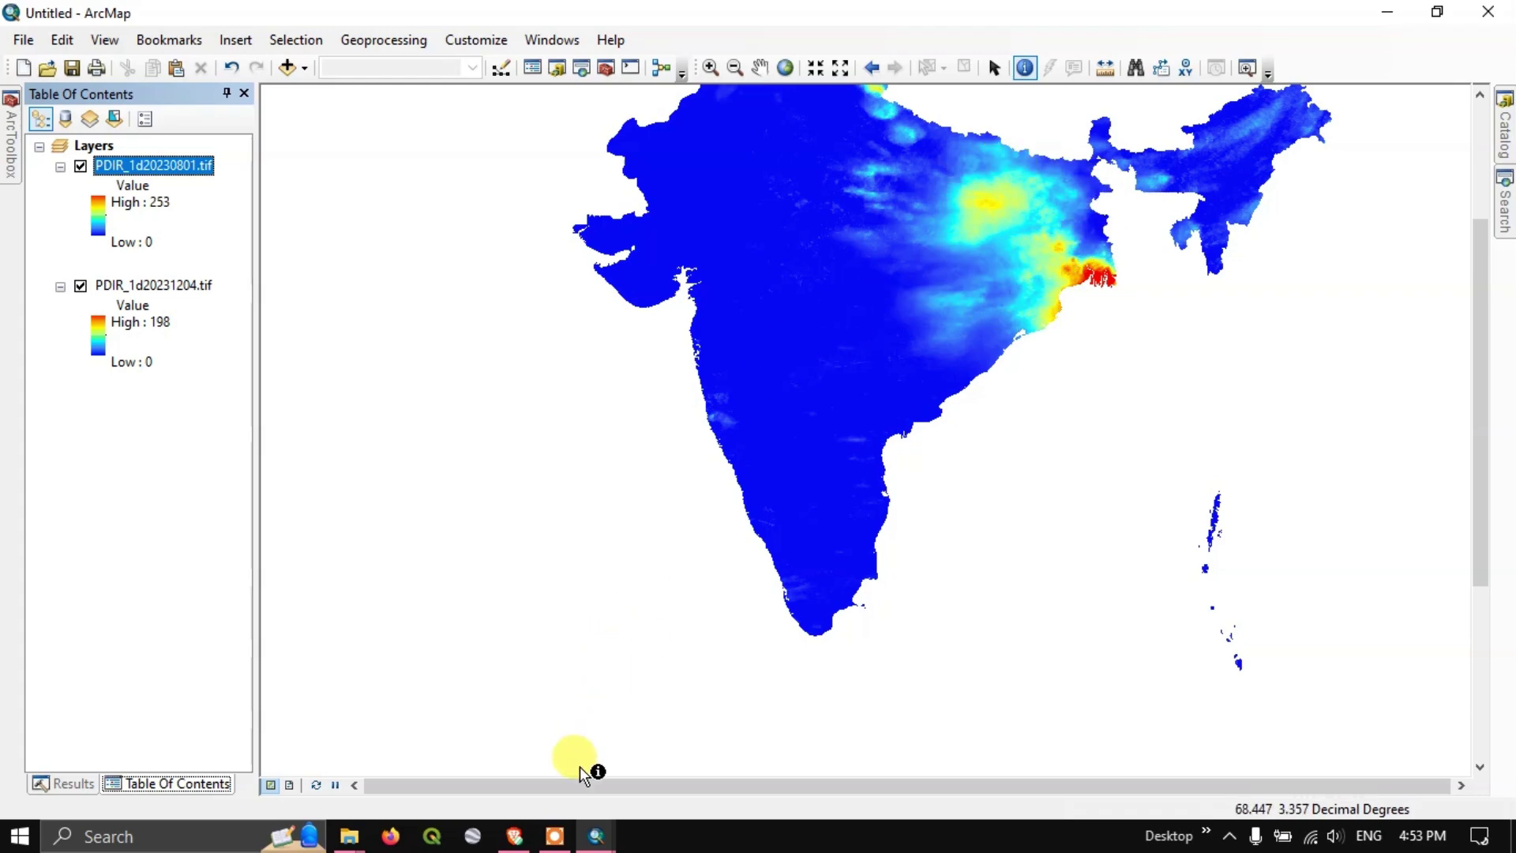
- In the browser's CHRS Data Portal tab, change Time Step to Monthly and open the PERSIANN-CCS tab
{"action": "left_click", "coordinate": [517, 835]}
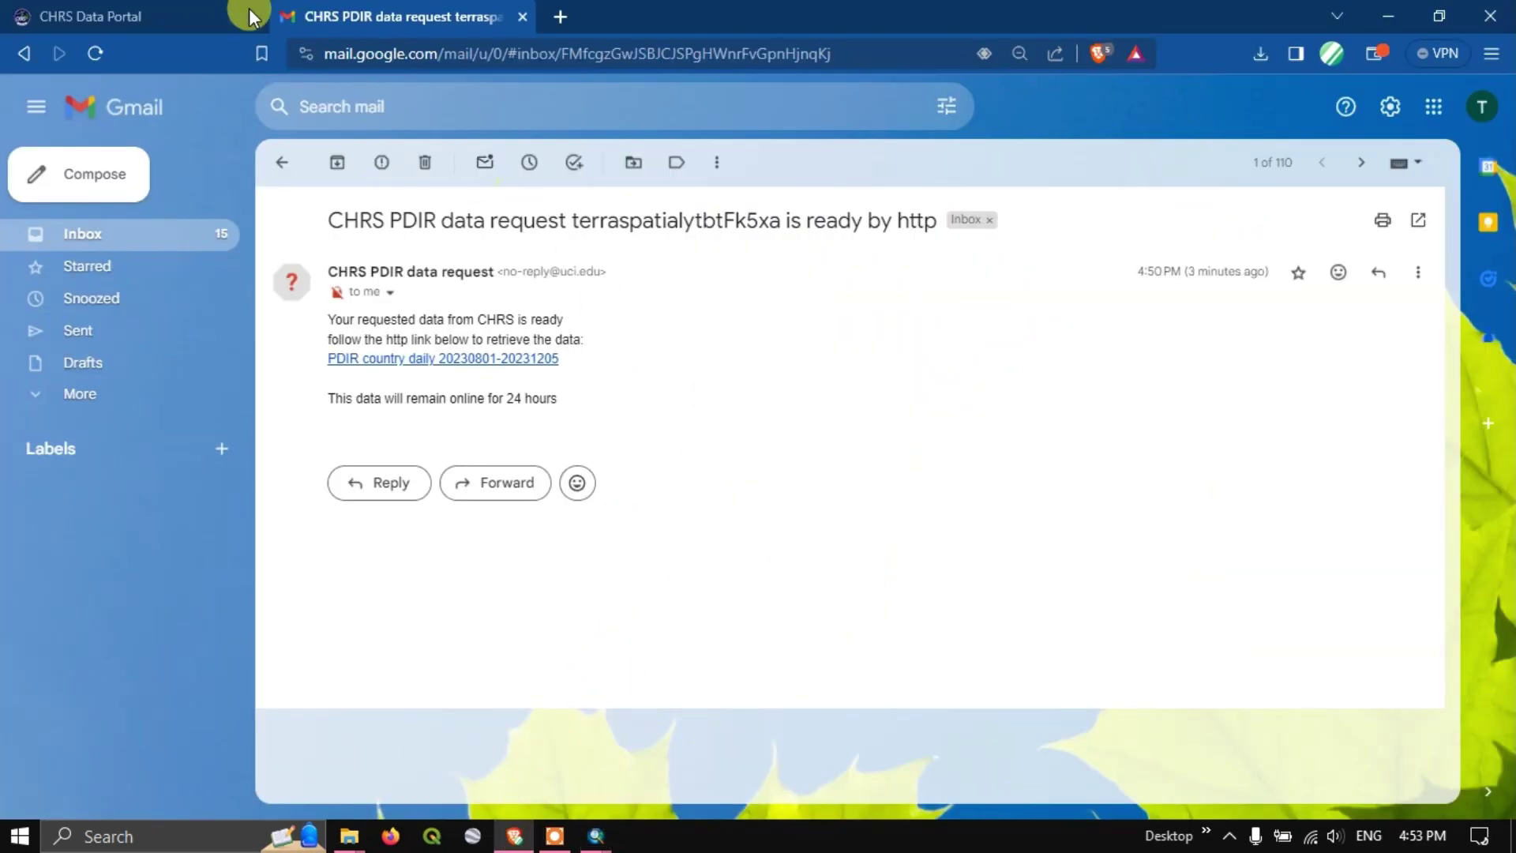
{"action": "left_click", "coordinate": [114, 11]}
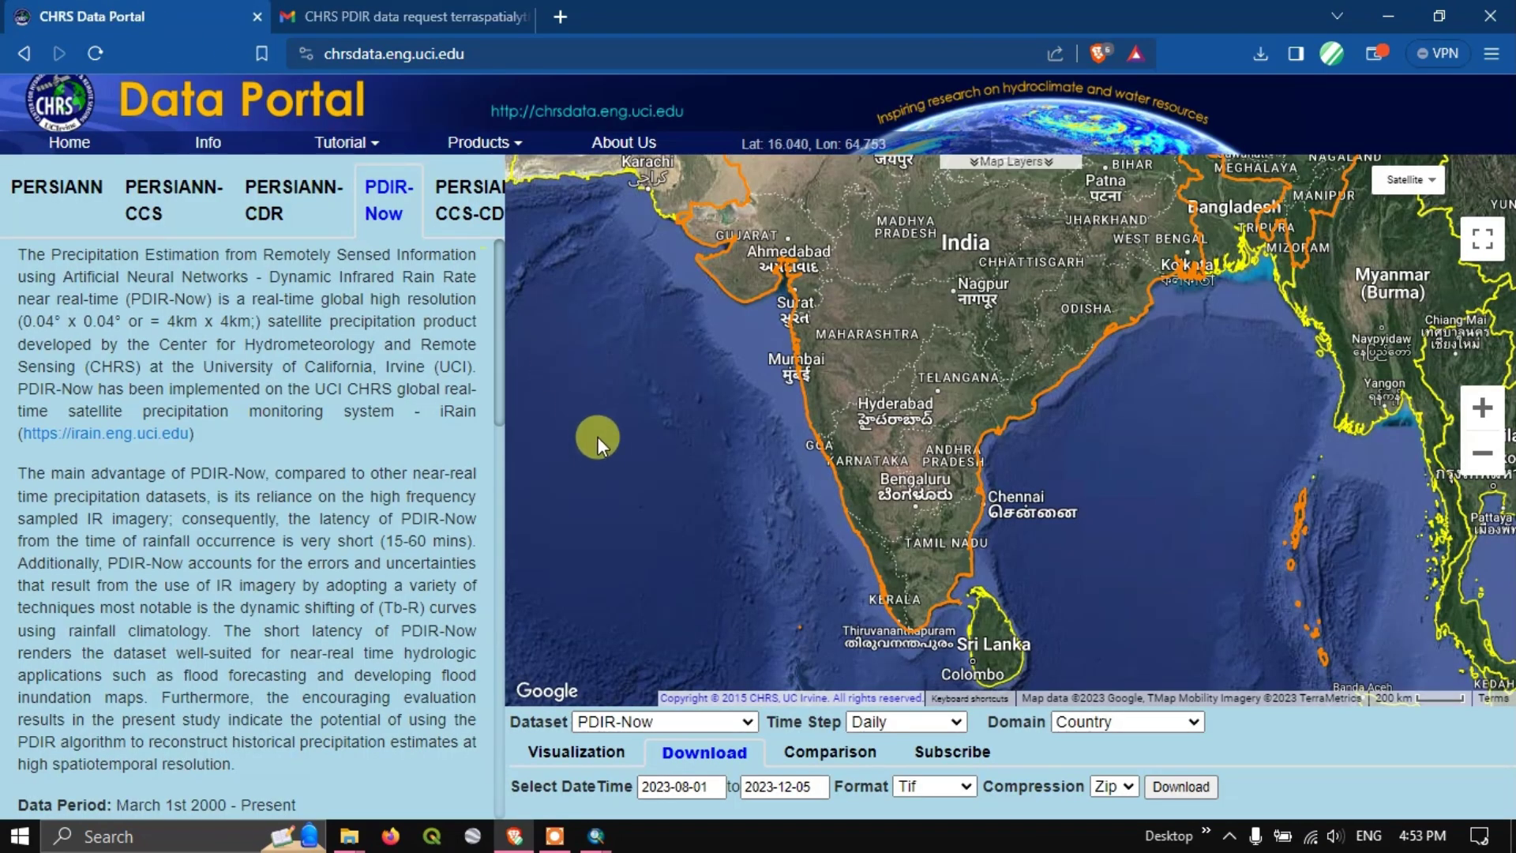
{"action": "left_click", "coordinate": [917, 722]}
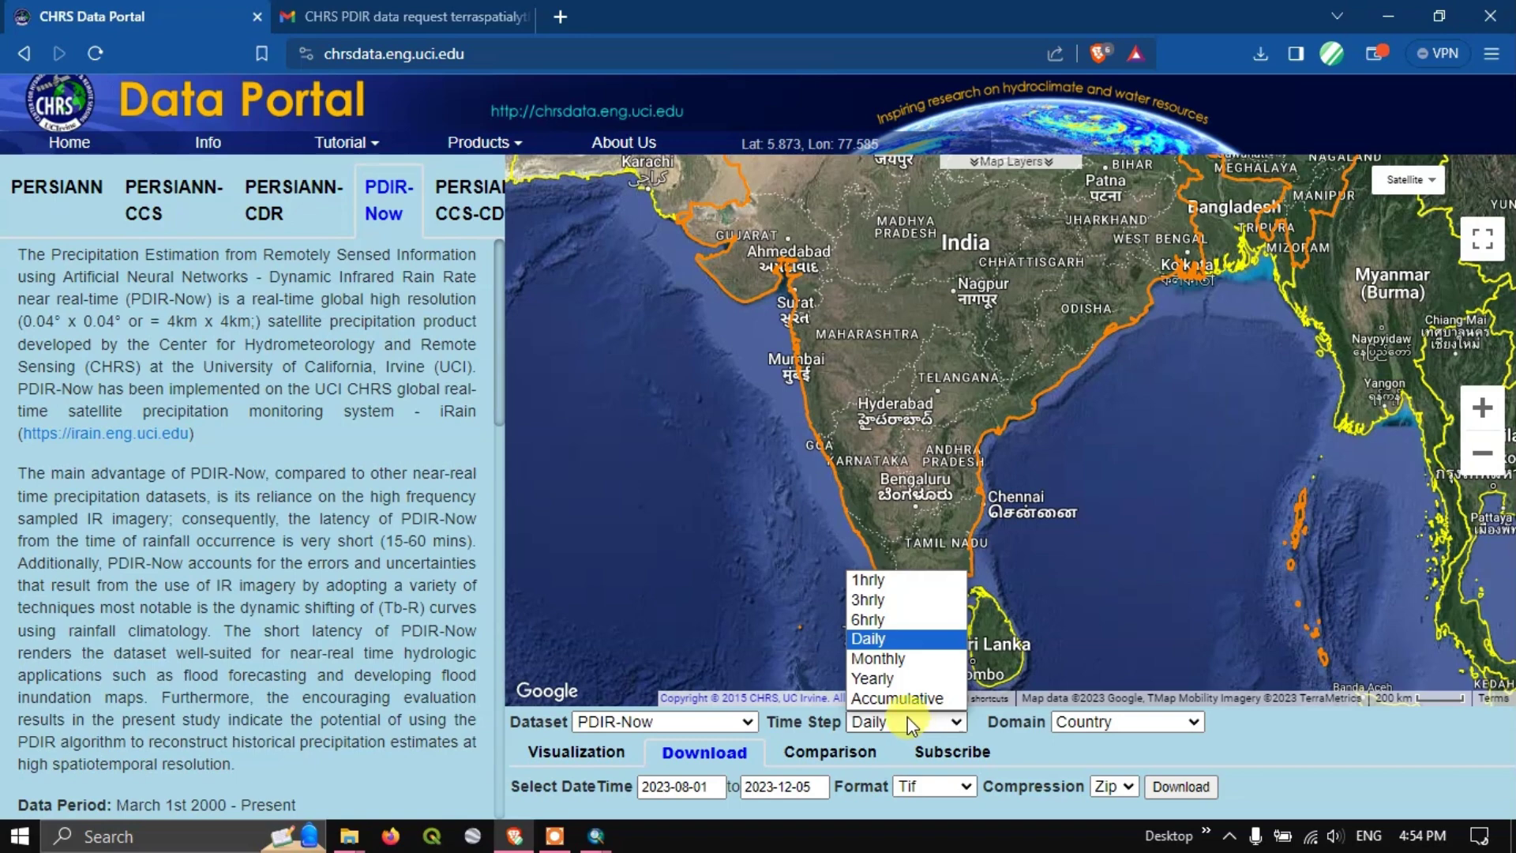
{"action": "left_click", "coordinate": [900, 663]}
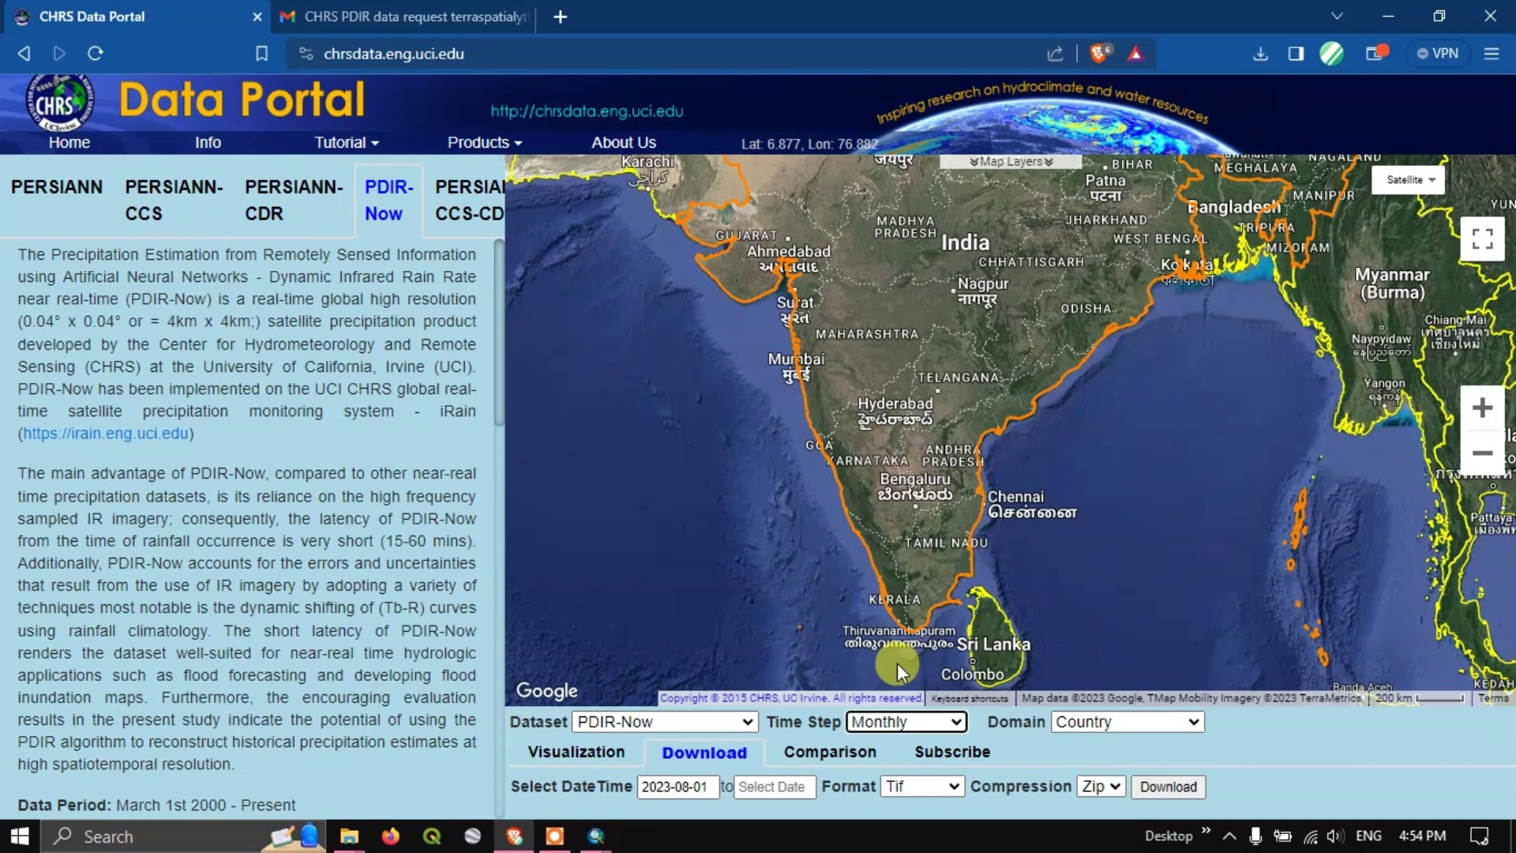
{"action": "left_click", "coordinate": [897, 730]}
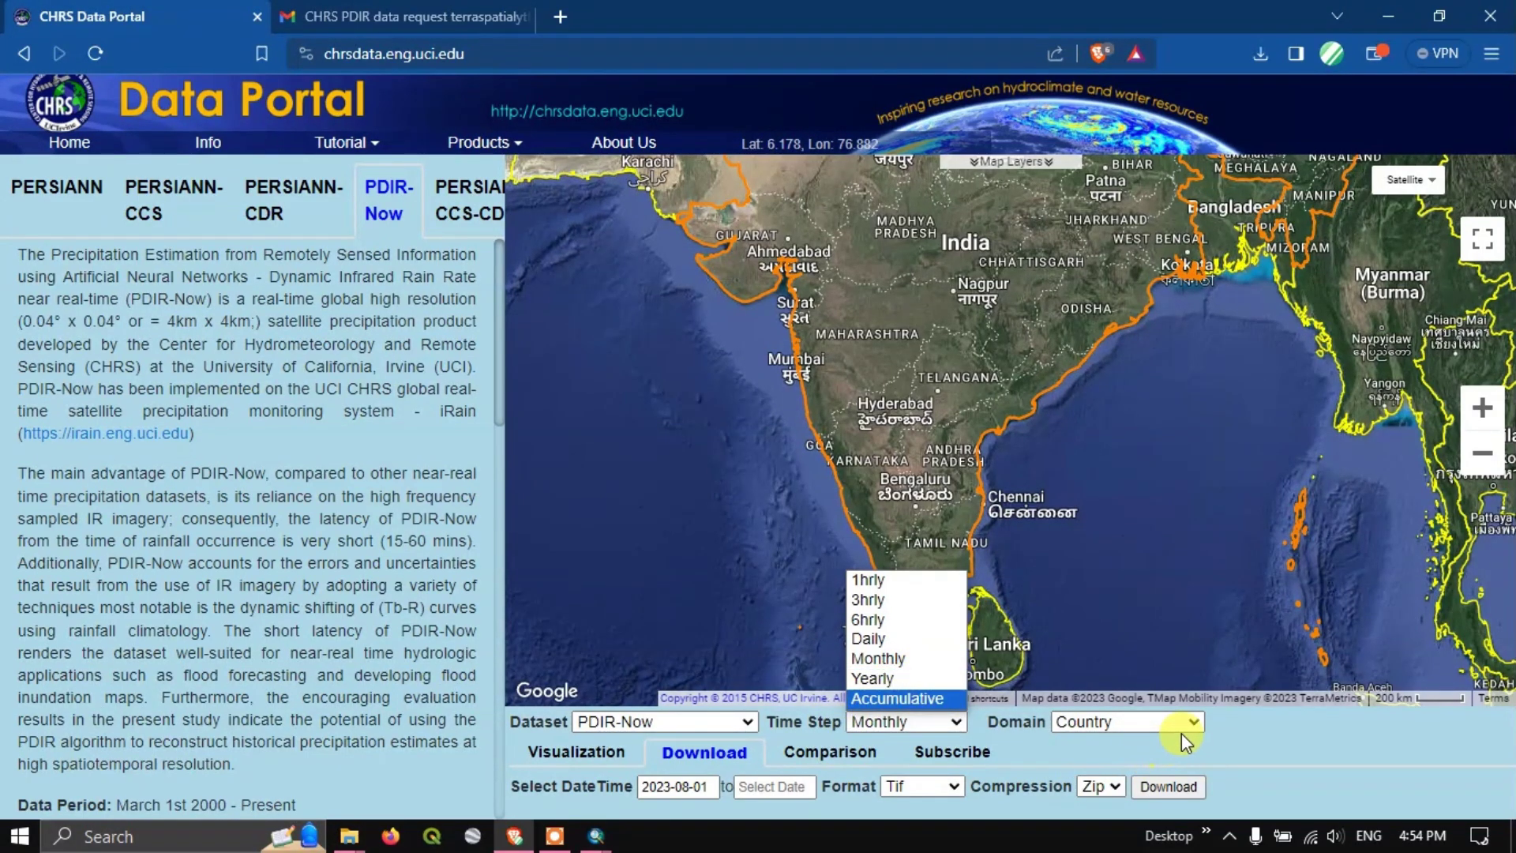
{"action": "left_click", "coordinate": [1170, 751]}
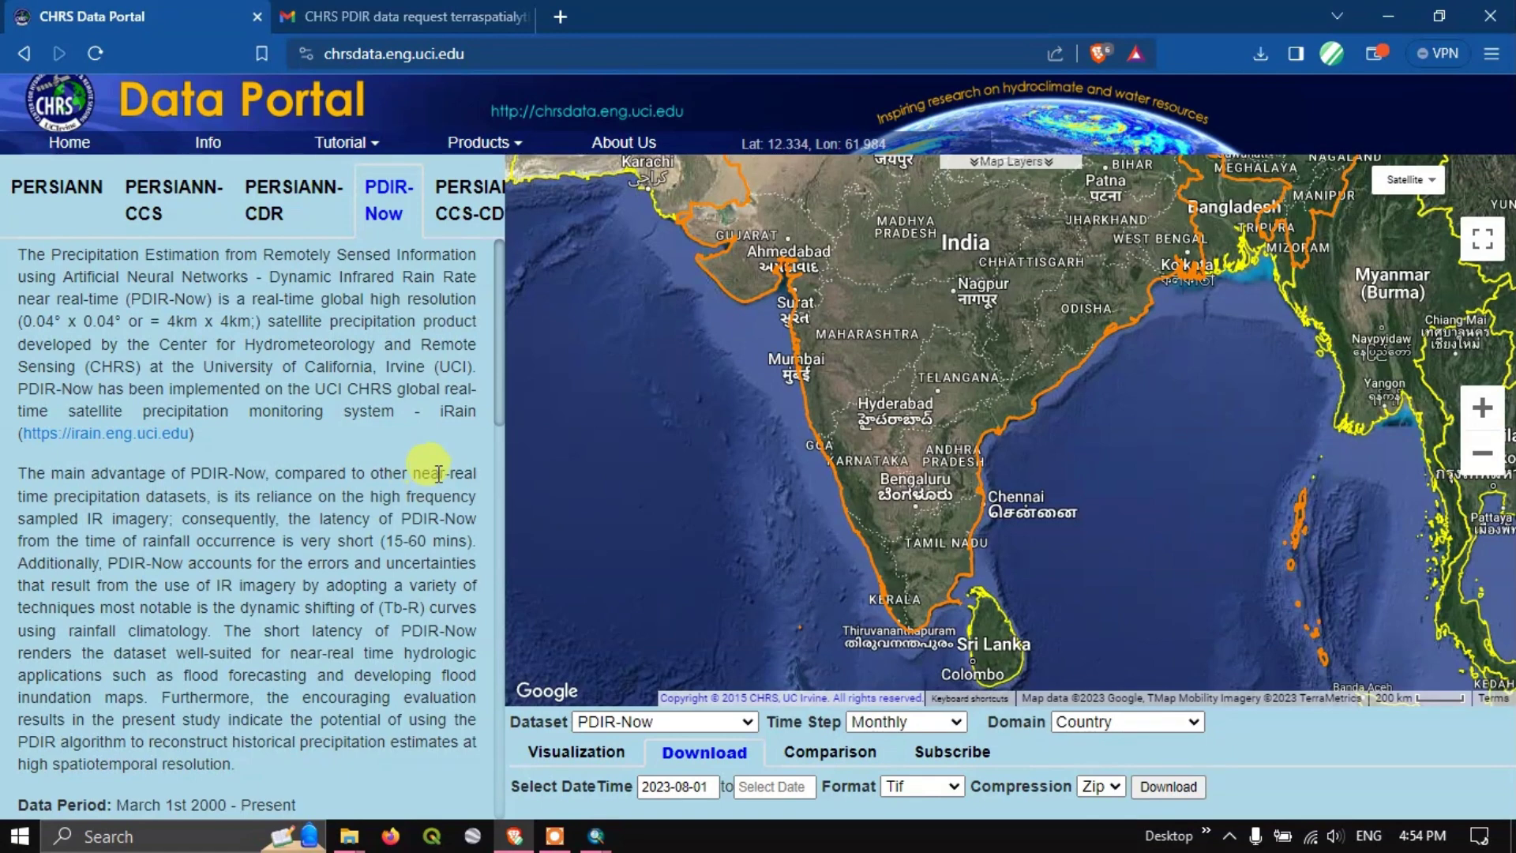
{"action": "left_click", "coordinate": [164, 202]}
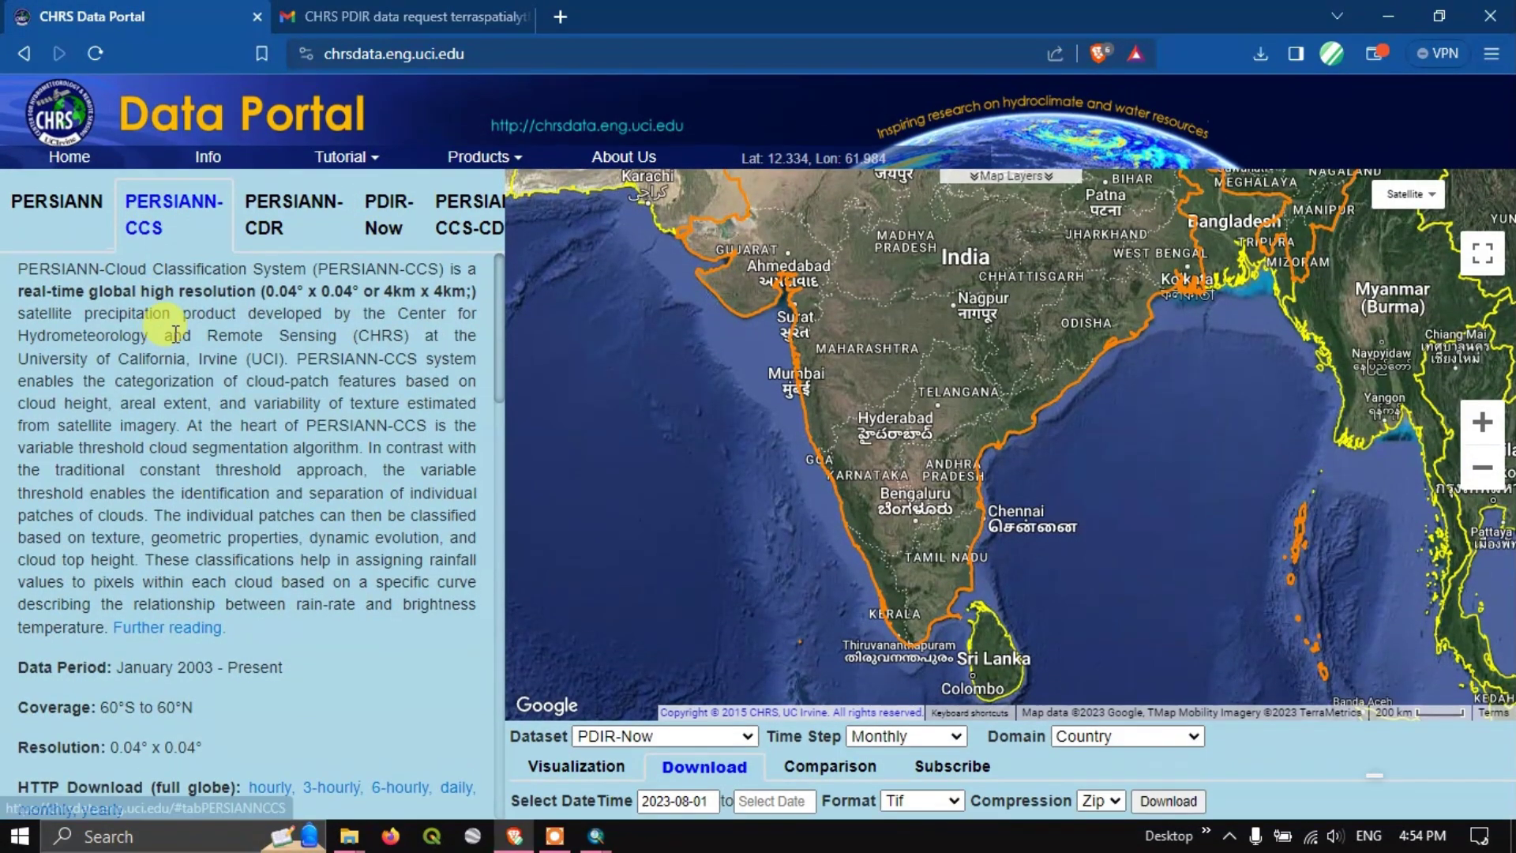
- Open the PERSIANN-CDR description, highlight its 37+ year record and 0.25 resolution, and scroll through it
{"action": "left_click", "coordinate": [261, 206]}
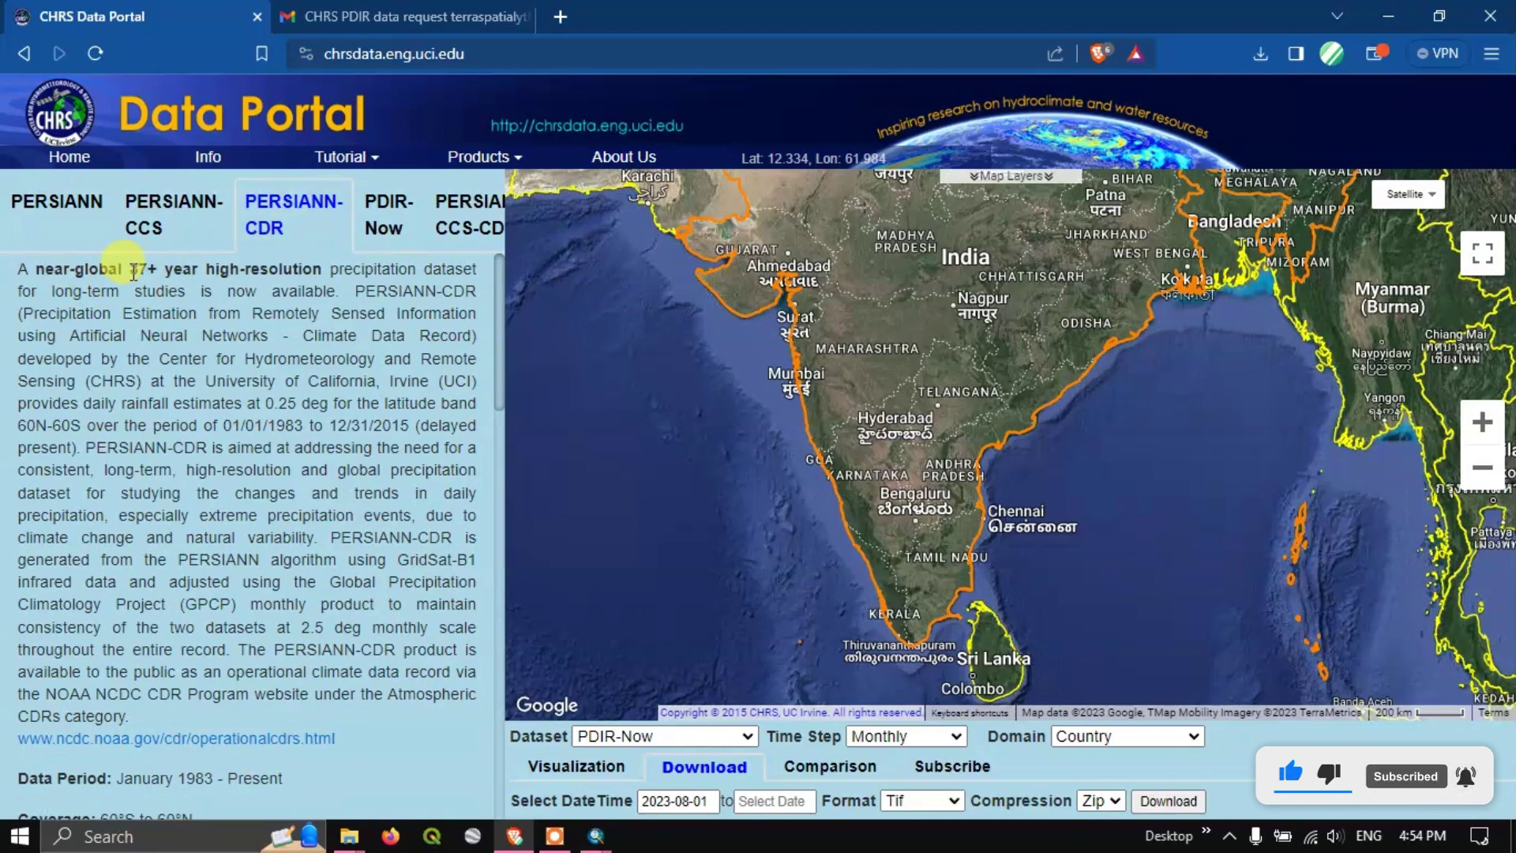
{"action": "left_click_drag", "start_coordinate": [155, 272], "coordinate": [303, 270]}
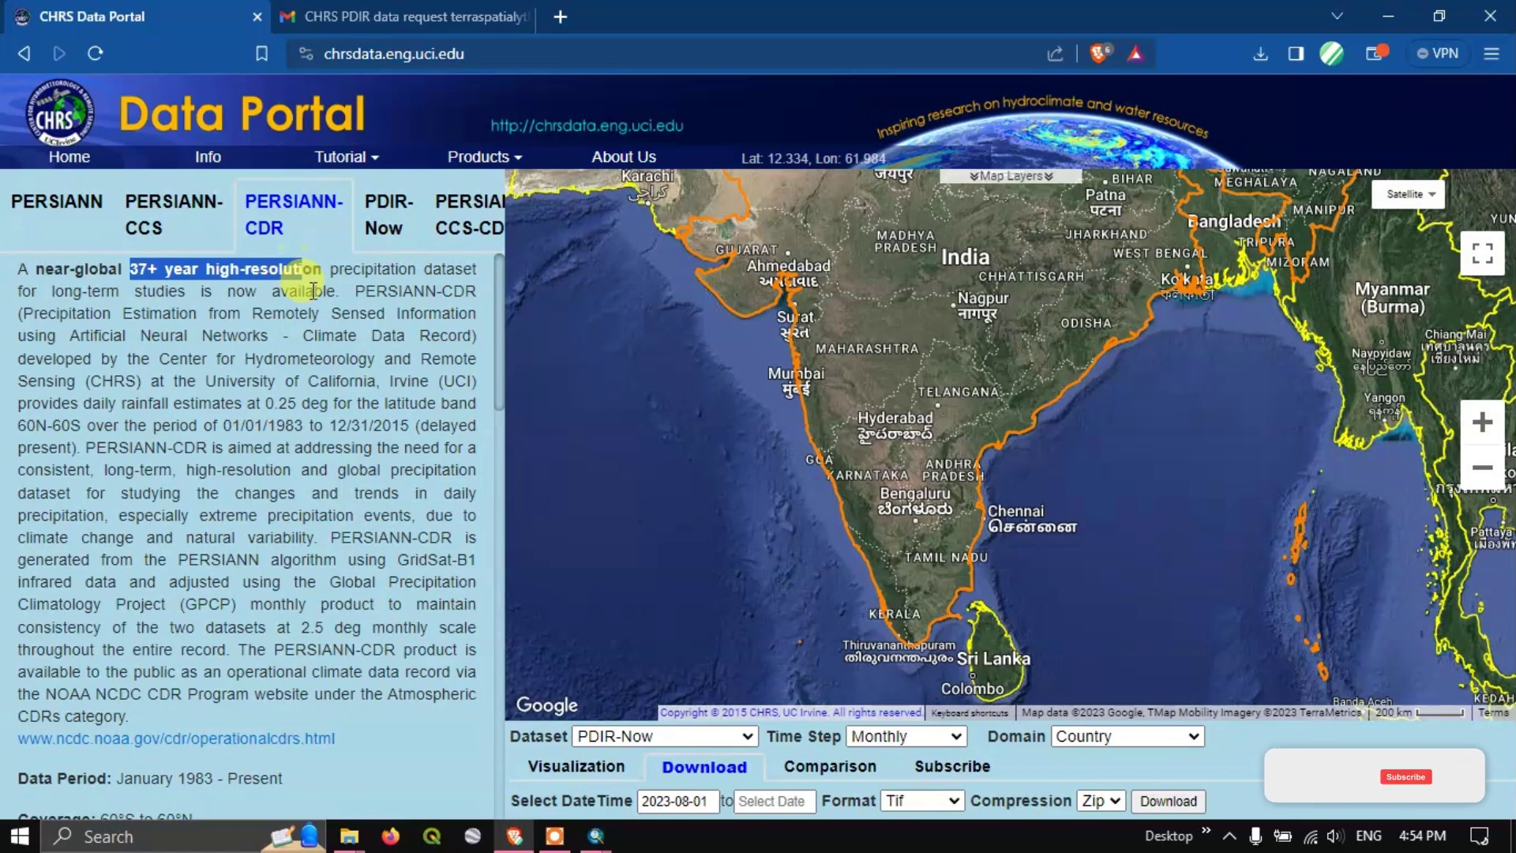
{"action": "left_click_drag", "start_coordinate": [265, 408], "coordinate": [306, 409]}
{"action": "scroll", "coordinate": [410, 534], "scroll_direction": "down", "scroll_amount": 3}
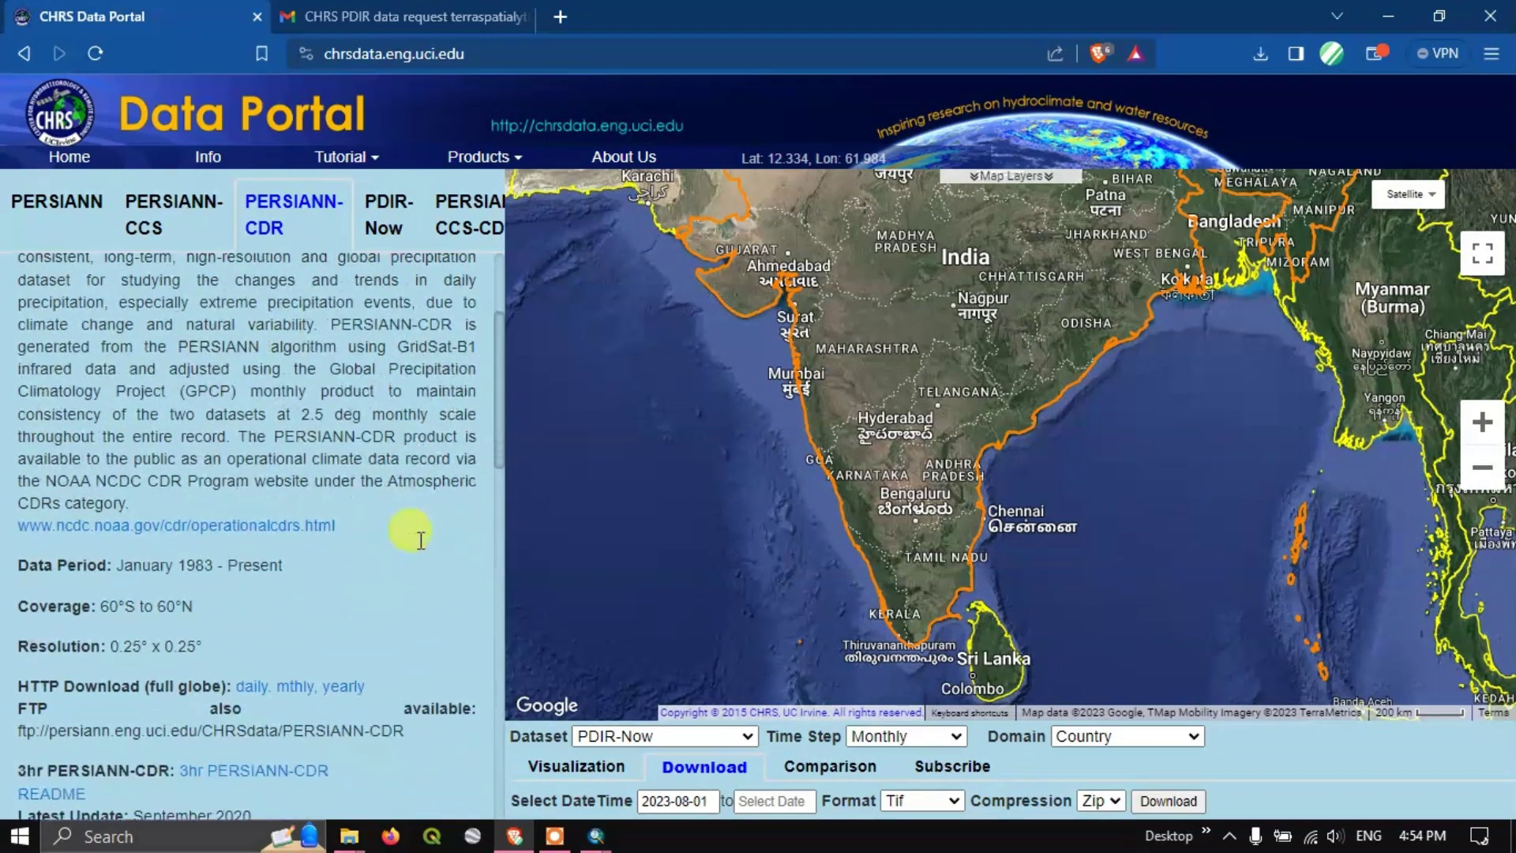
{"action": "scroll", "coordinate": [415, 518], "scroll_direction": "down", "scroll_amount": 10}
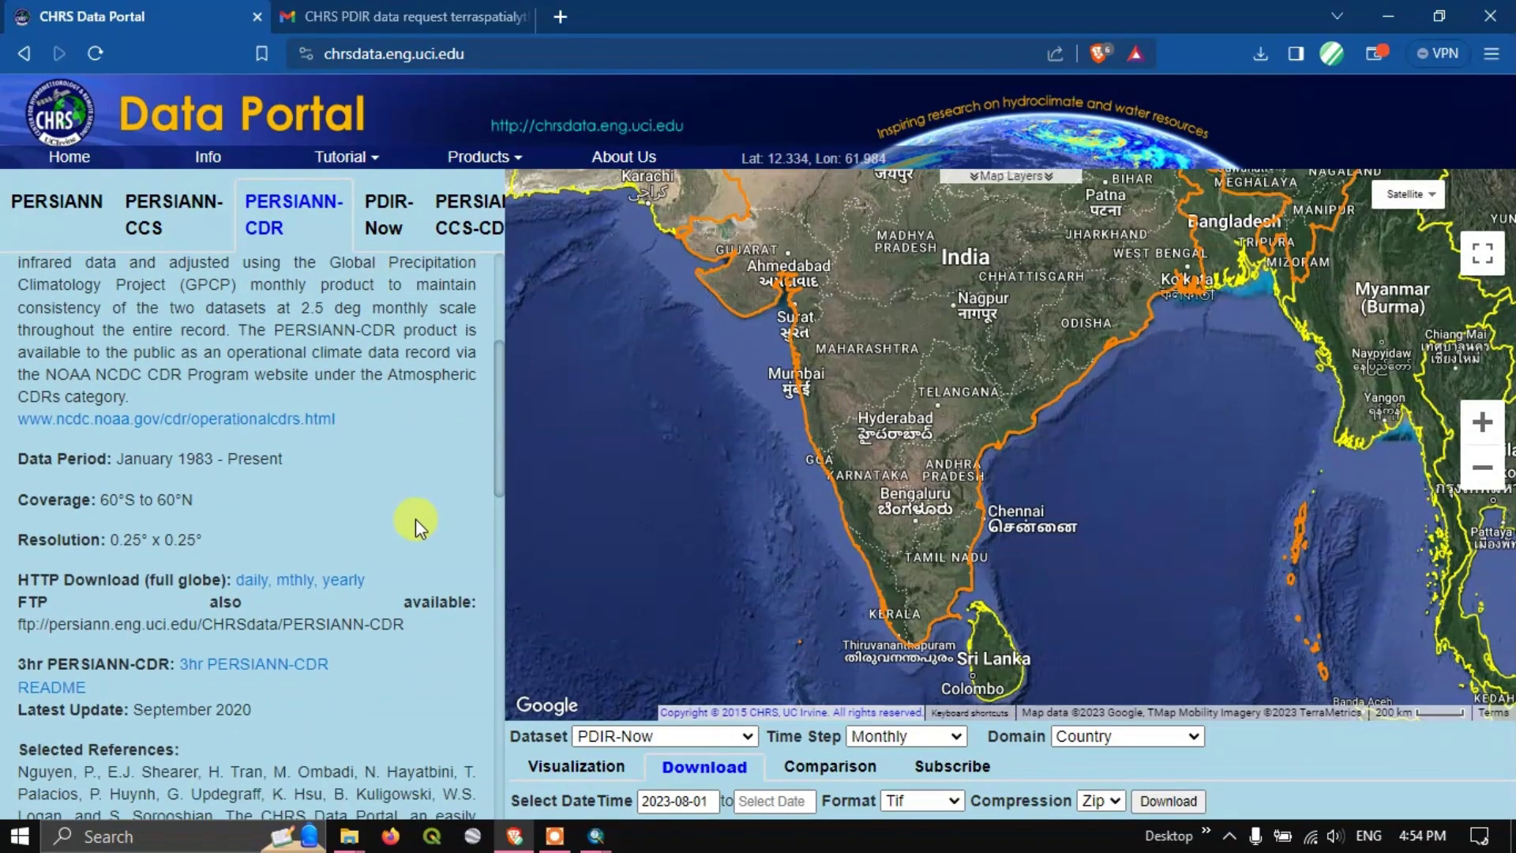
{"action": "left_click", "coordinate": [616, 848]}
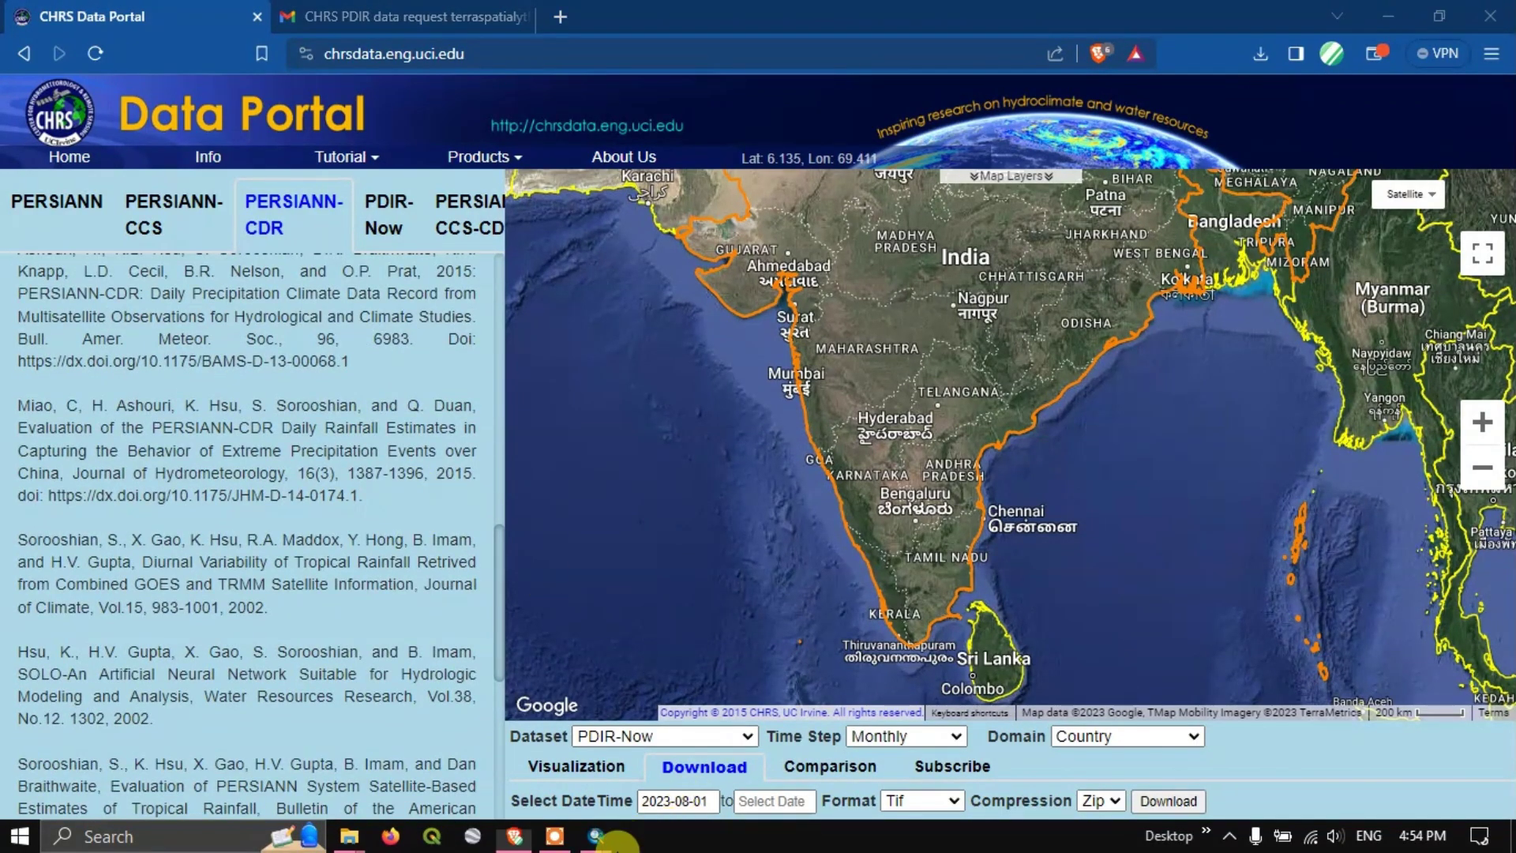
- Zoom into southern India, hide PDIR to view CCS, then show PERSIANN alone
{"action": "left_click", "coordinate": [620, 840]}
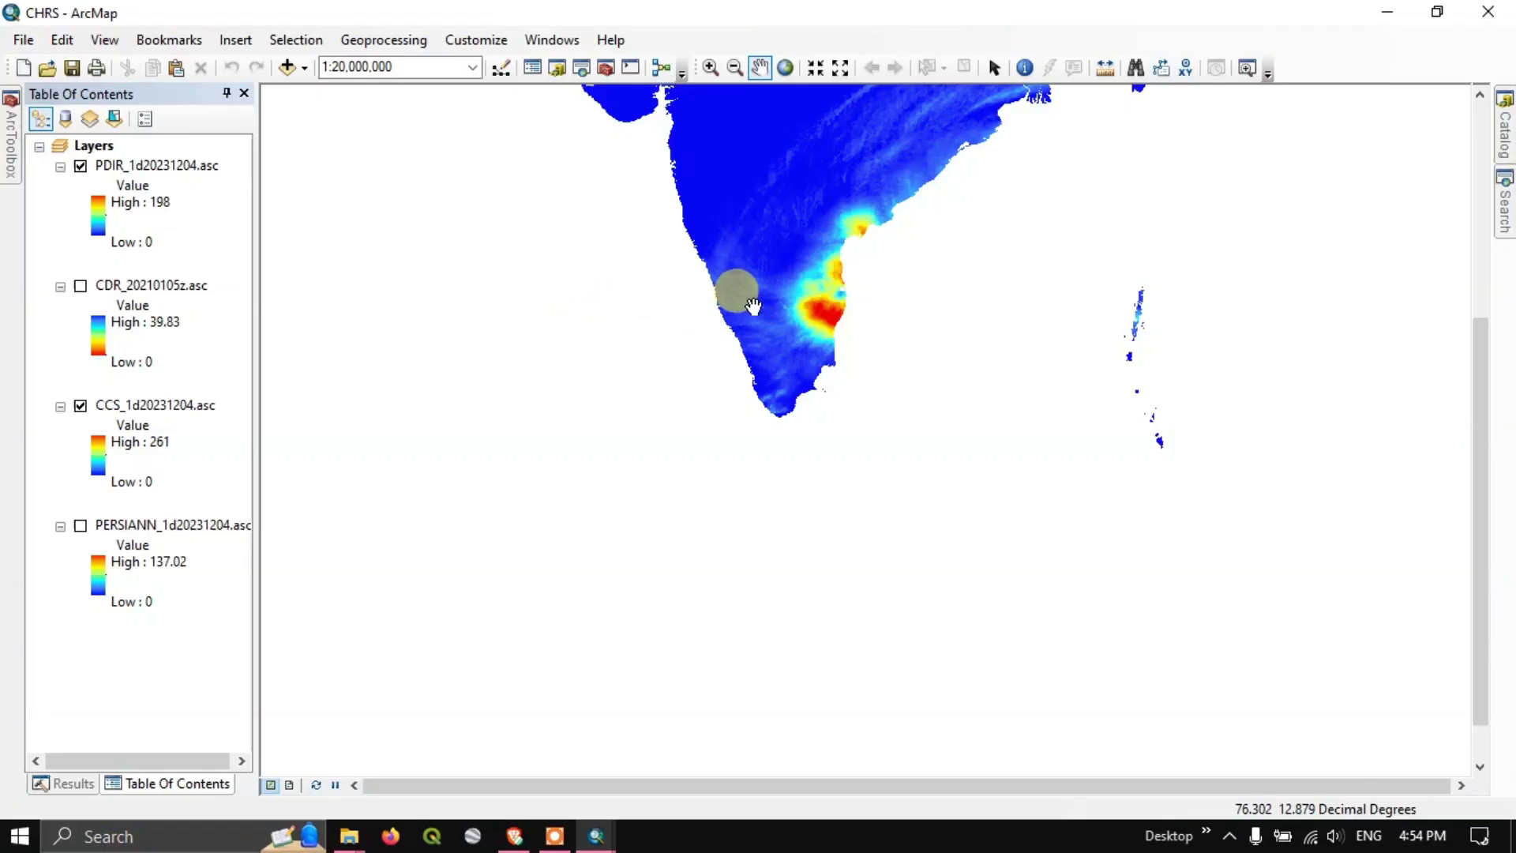
{"action": "left_click_drag", "start_coordinate": [738, 294], "coordinate": [667, 413]}
{"action": "scroll", "coordinate": [757, 417], "scroll_direction": "up", "scroll_amount": 2}
{"action": "scroll", "coordinate": [758, 413], "scroll_direction": "up", "scroll_amount": 2}
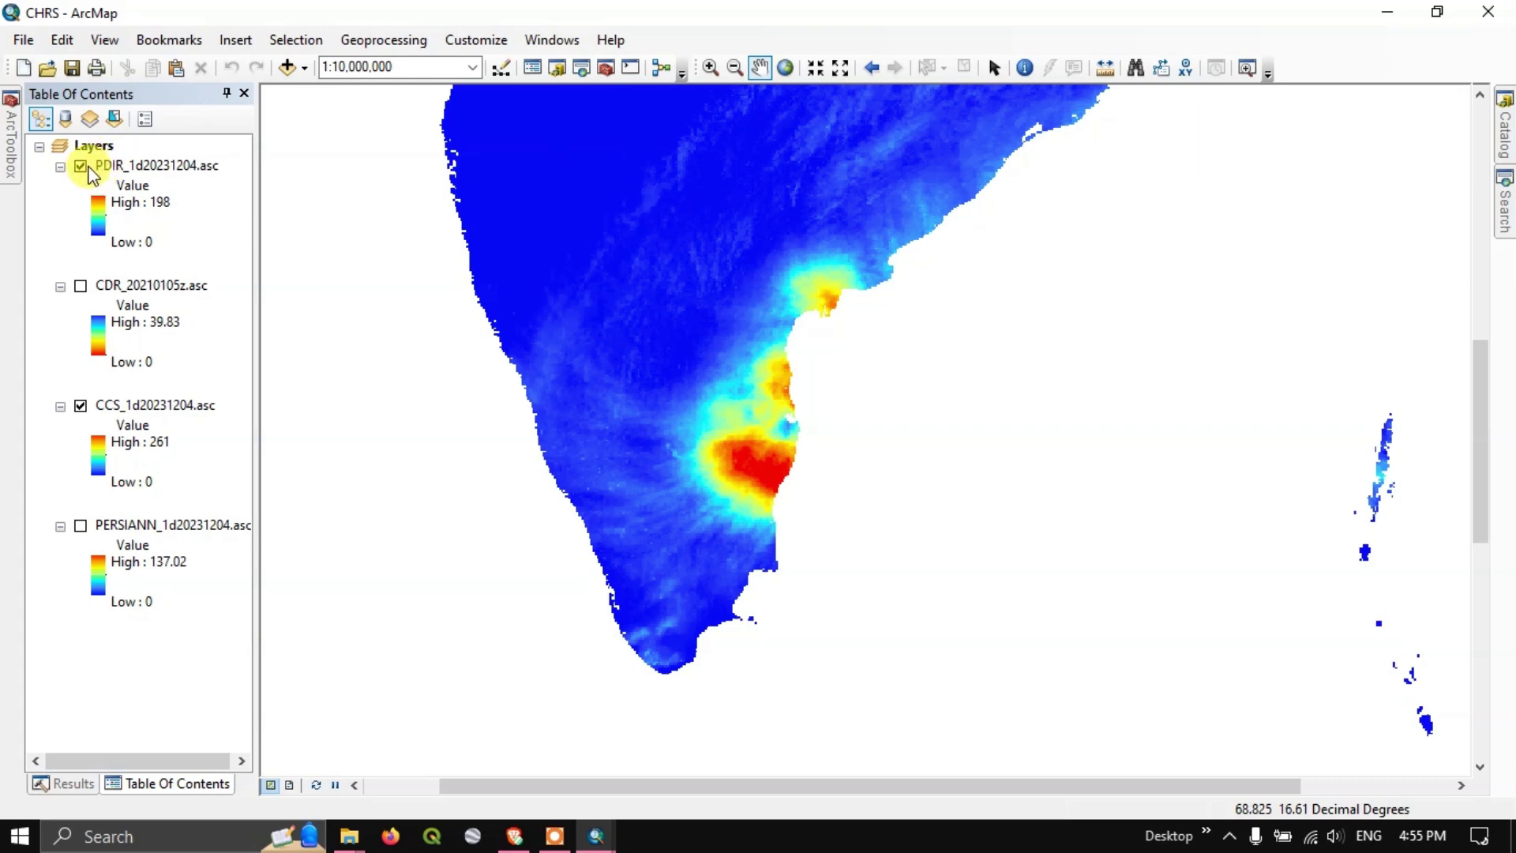
{"action": "left_click", "coordinate": [80, 167]}
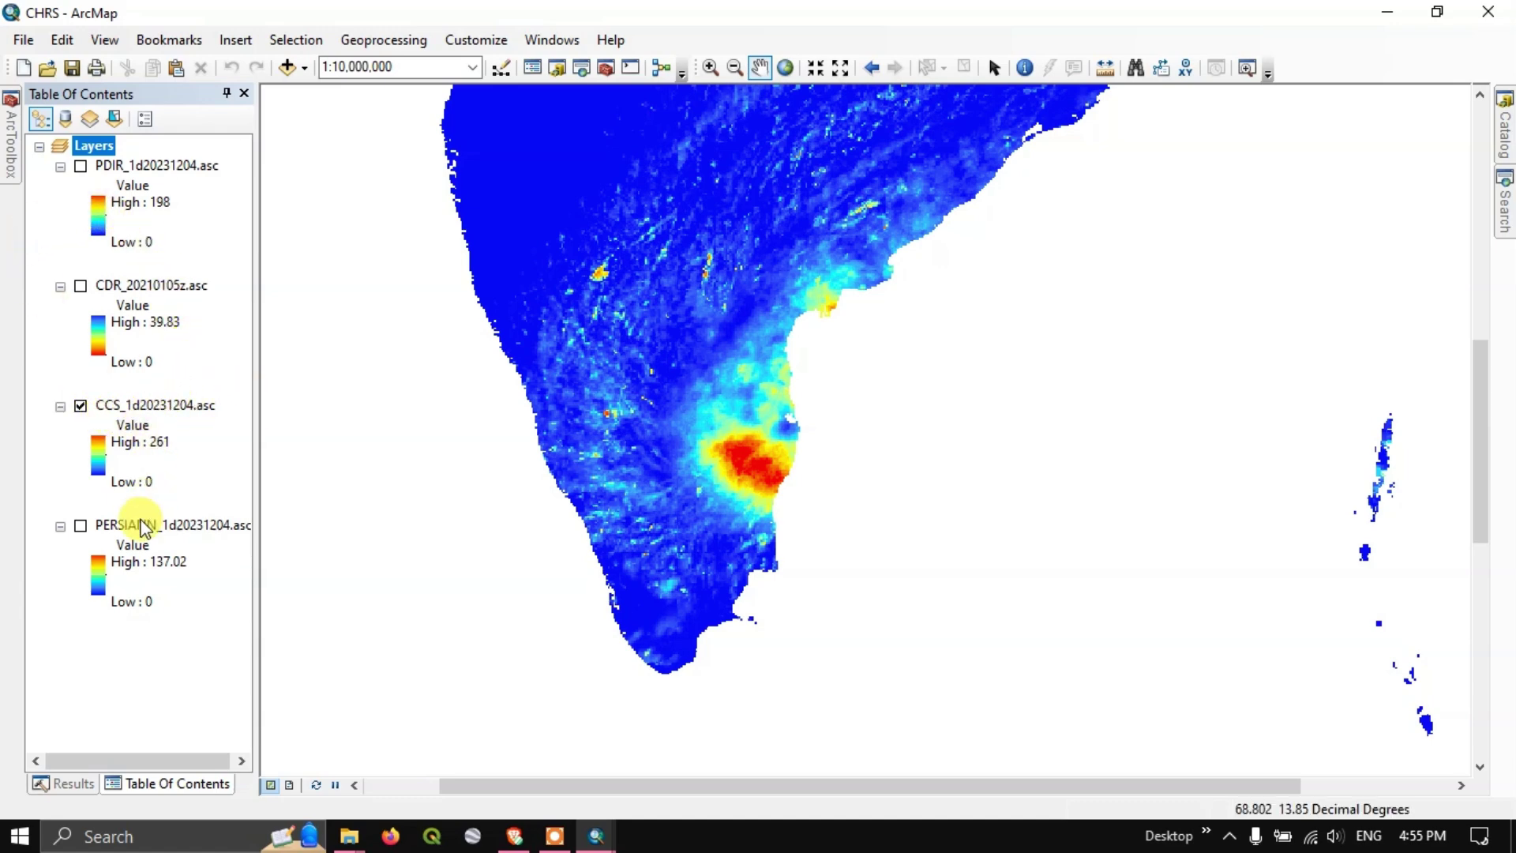
{"action": "left_click", "coordinate": [80, 526]}
{"action": "left_click", "coordinate": [81, 405]}
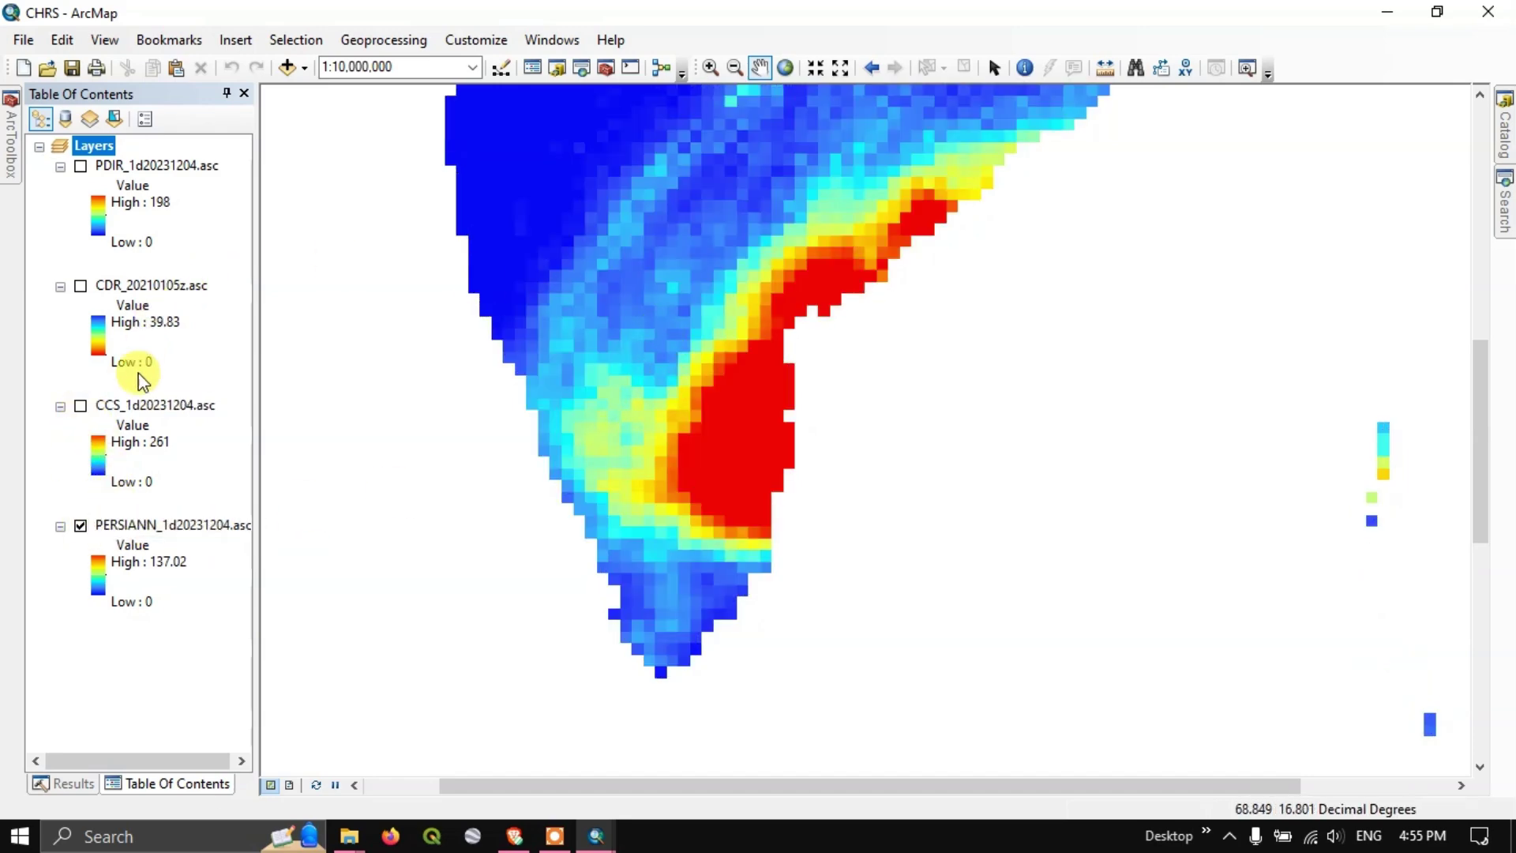
- Swap PERSIANN for CDR, then turn CCS and PDIR back on with PDIR on top
{"action": "left_click", "coordinate": [81, 526]}
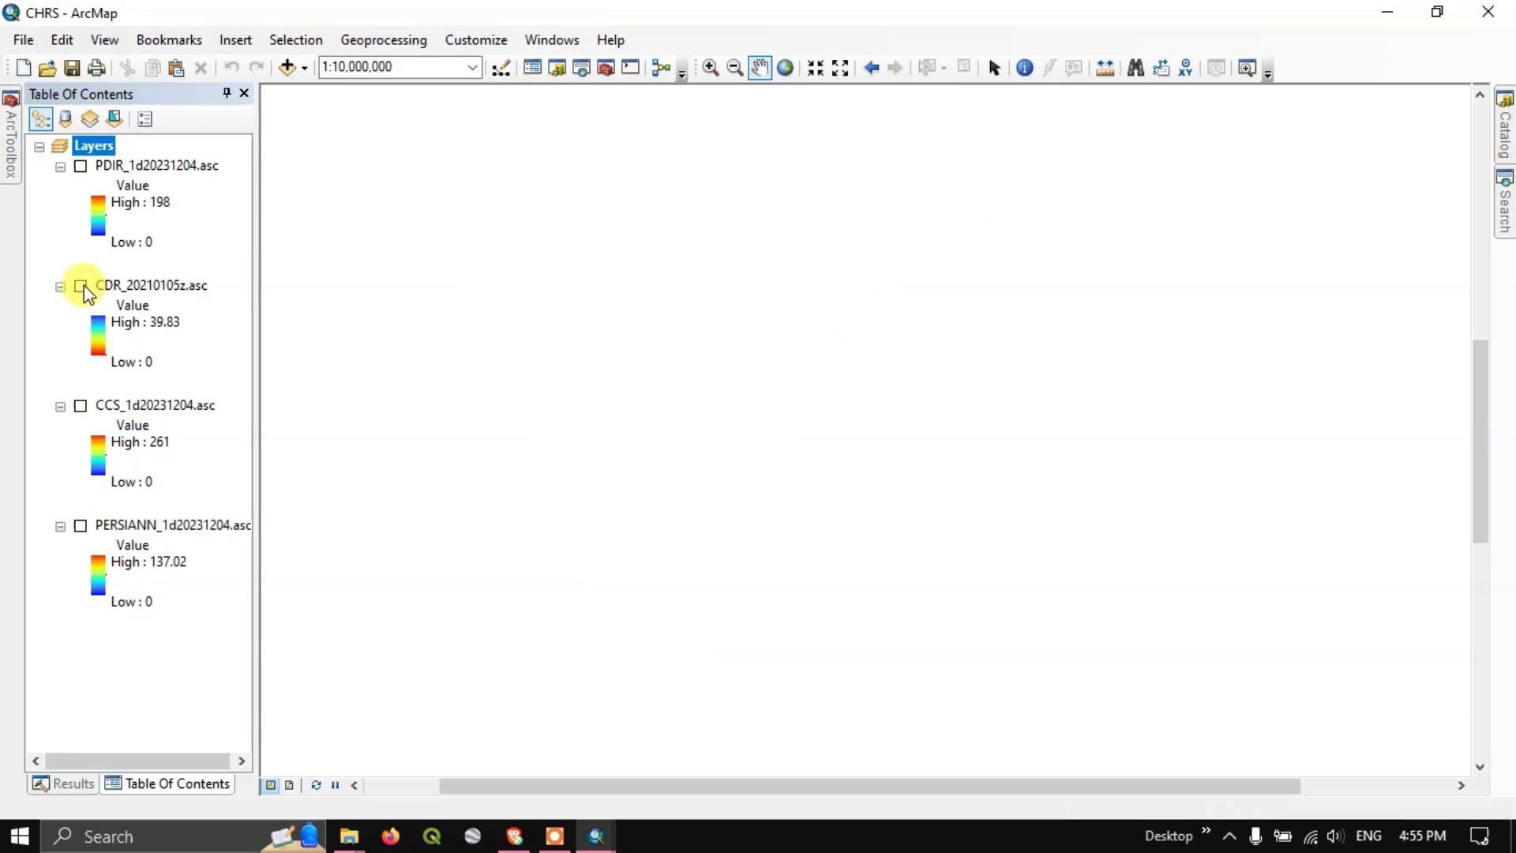
{"action": "left_click", "coordinate": [80, 286]}
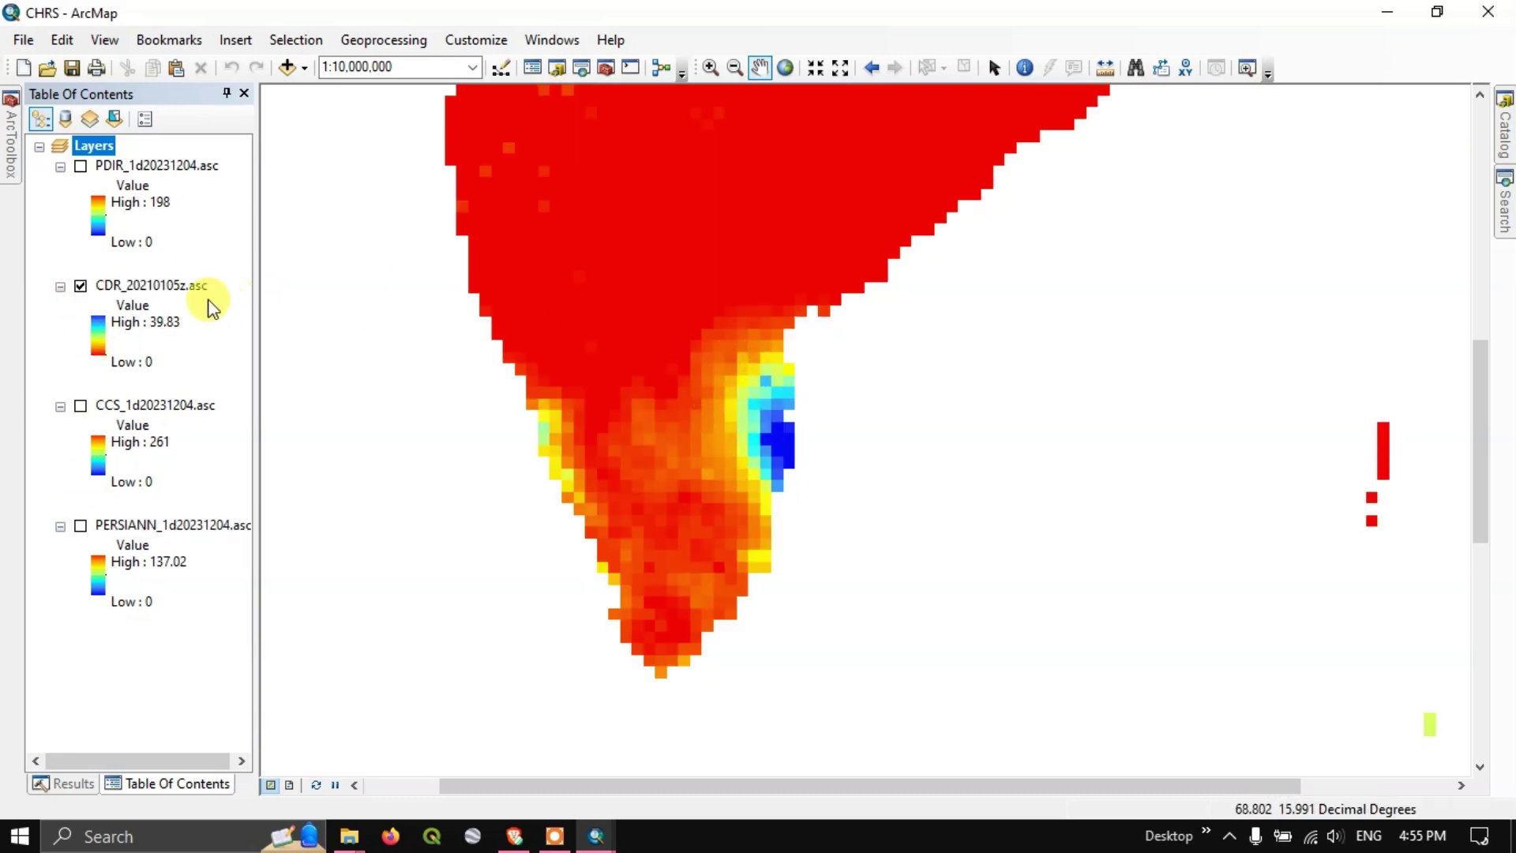
{"action": "left_click", "coordinate": [80, 406]}
{"action": "left_click", "coordinate": [80, 167]}
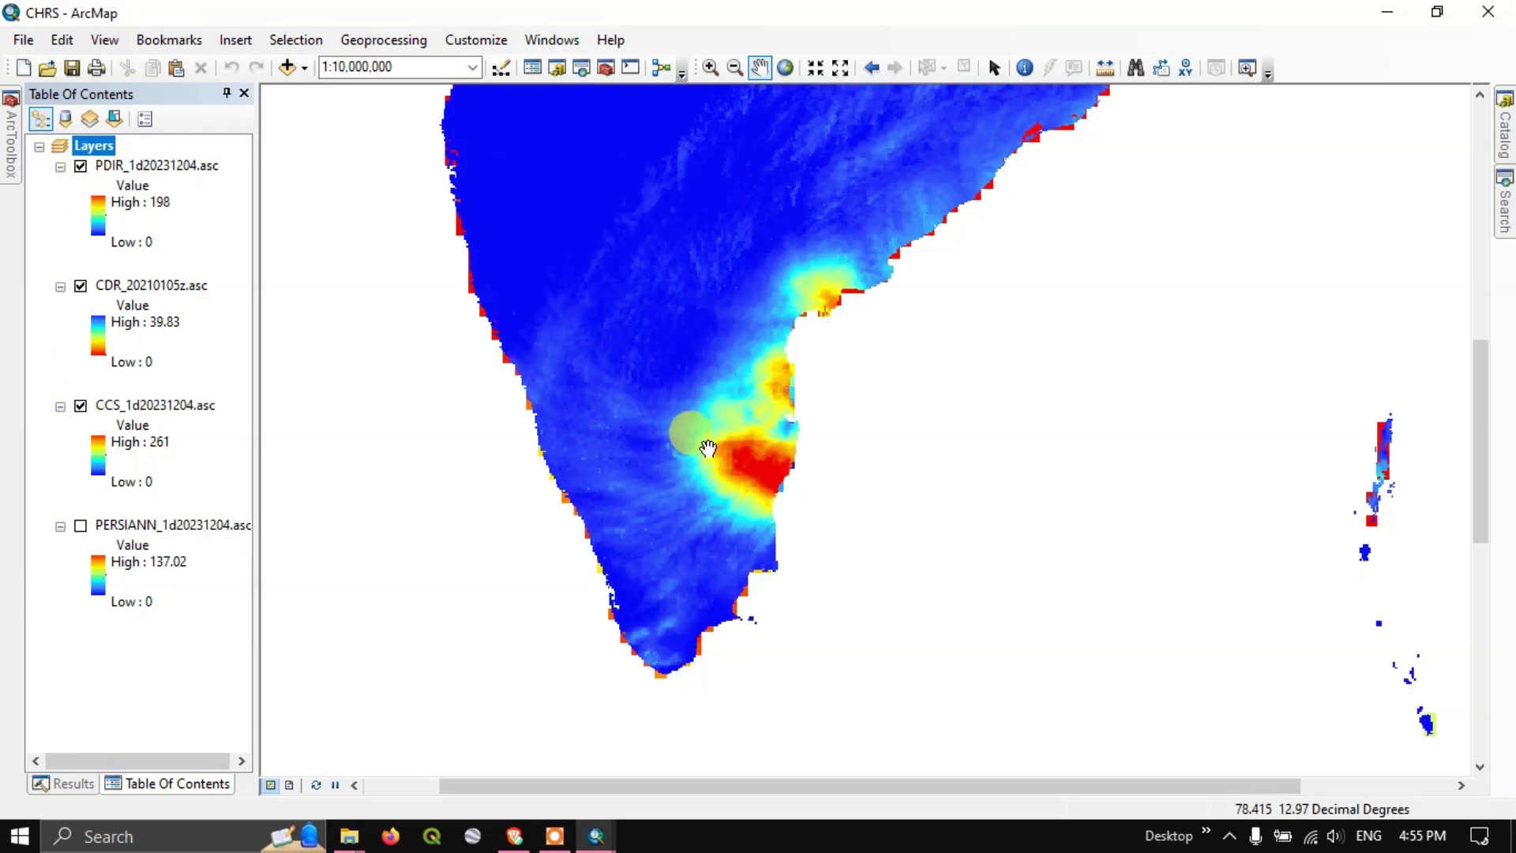